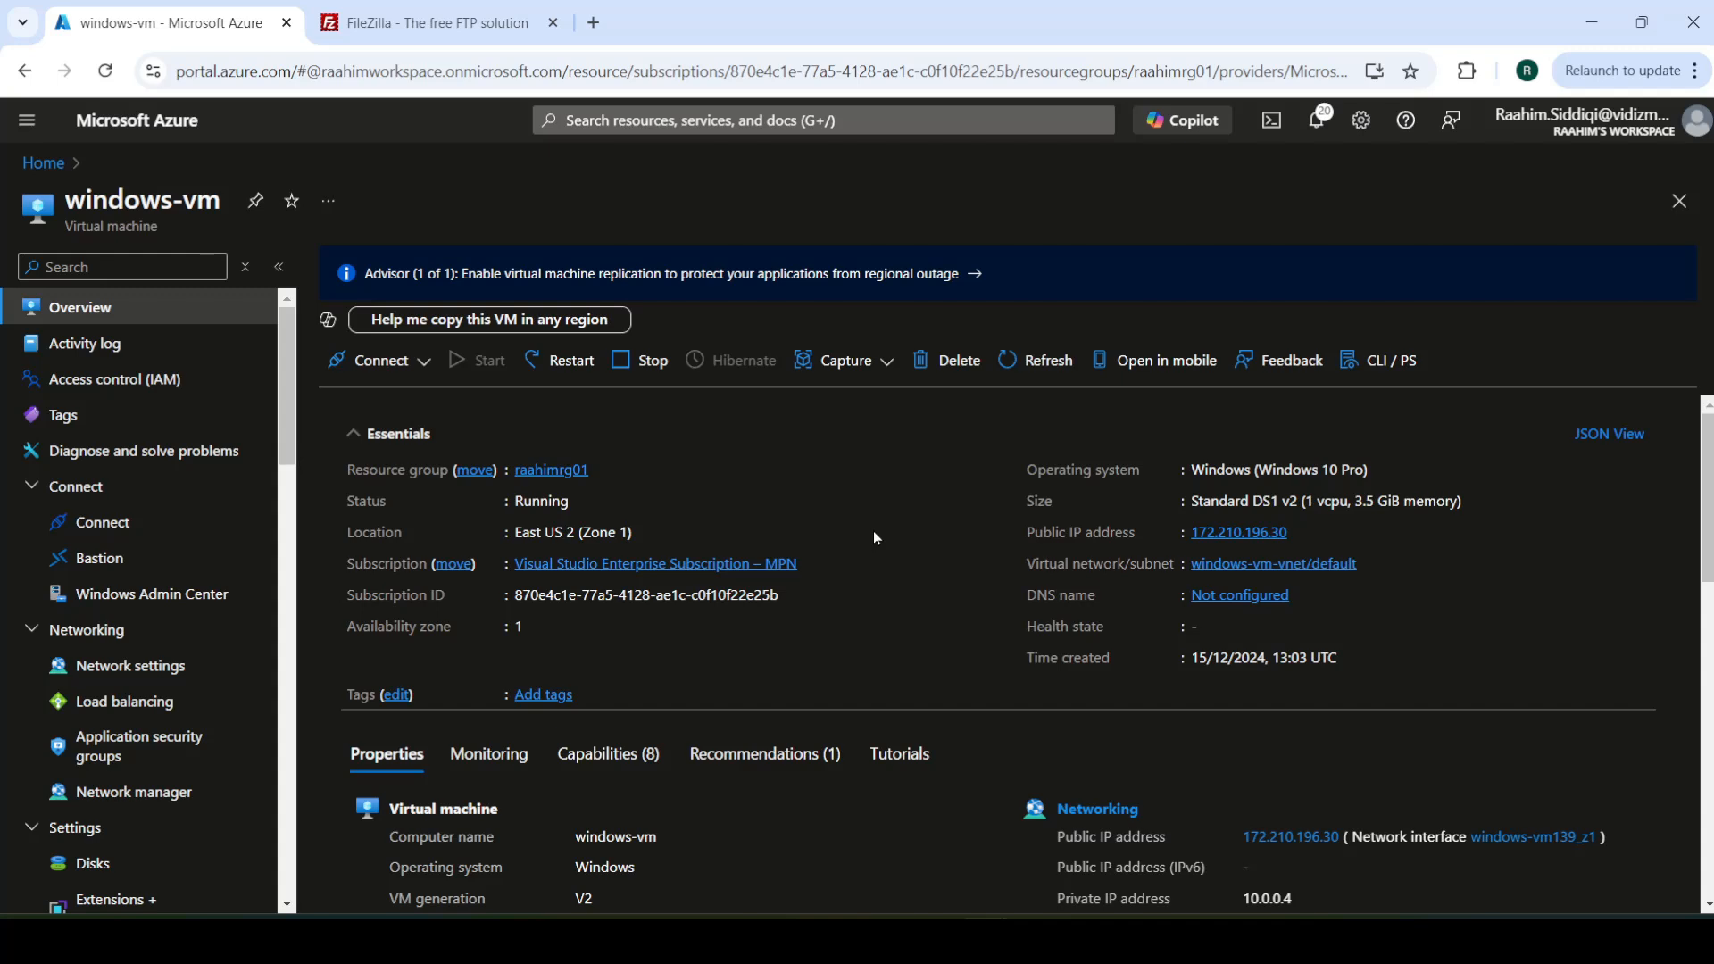
Step: Launch Remote Desktop Connection and start connecting to the VM at 172.210.196.30, moving the credentials prompt aside
key("super+r")
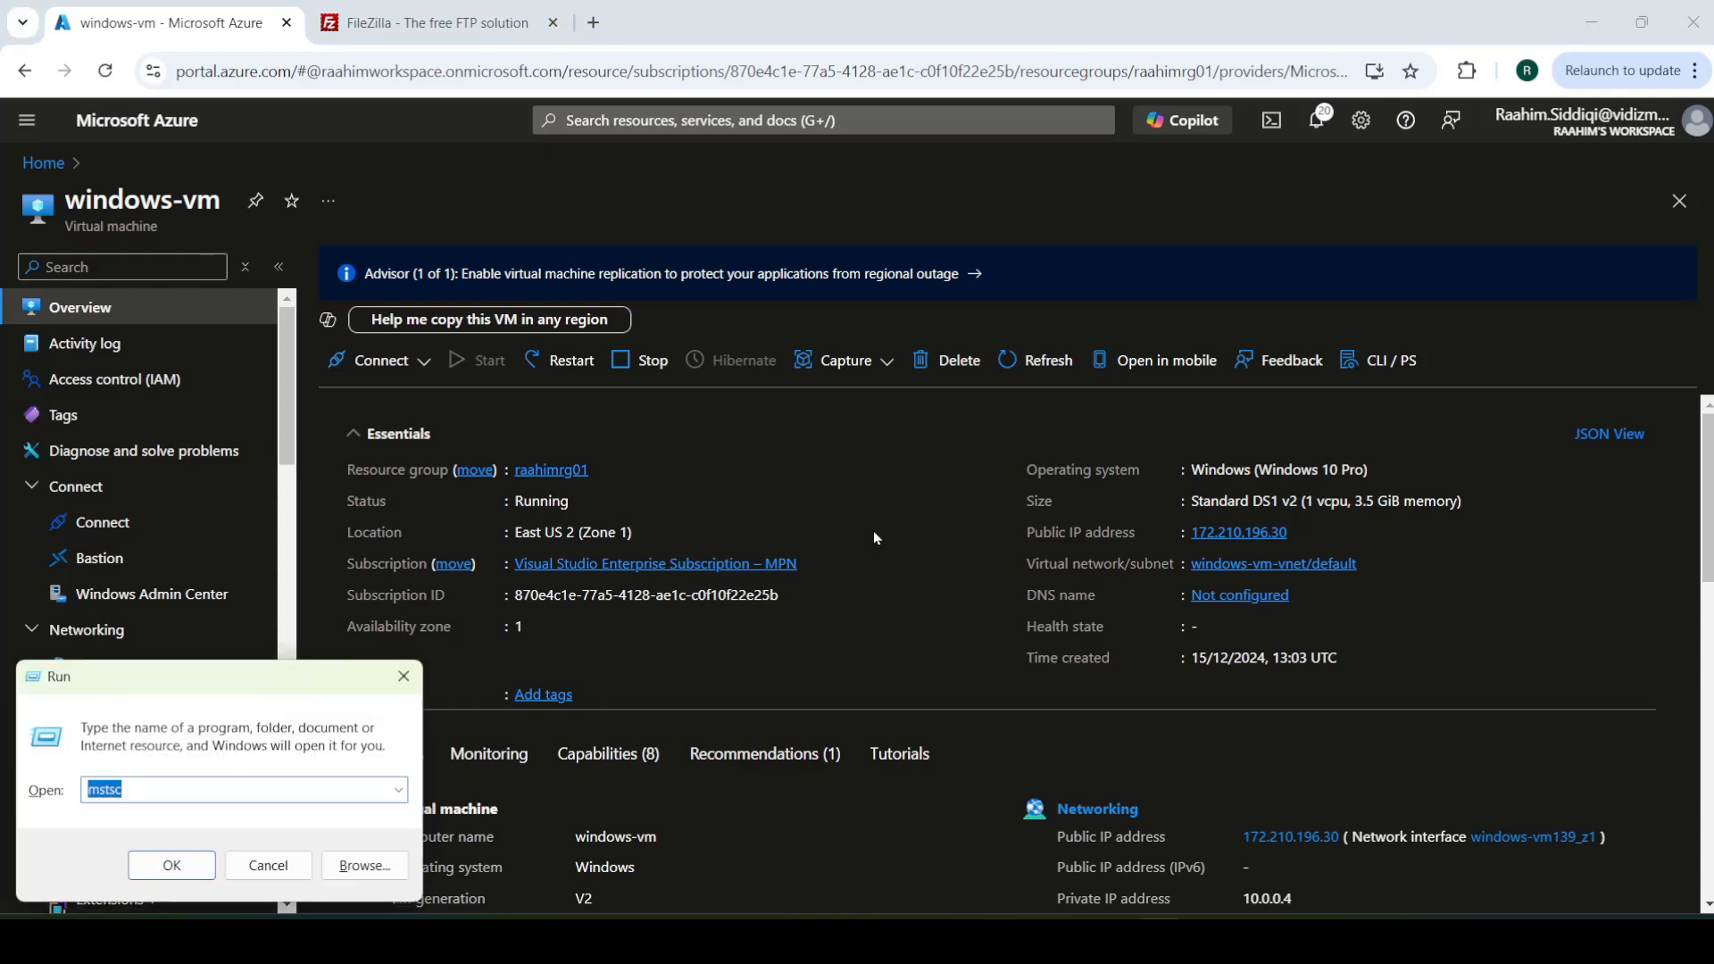
key("Return")
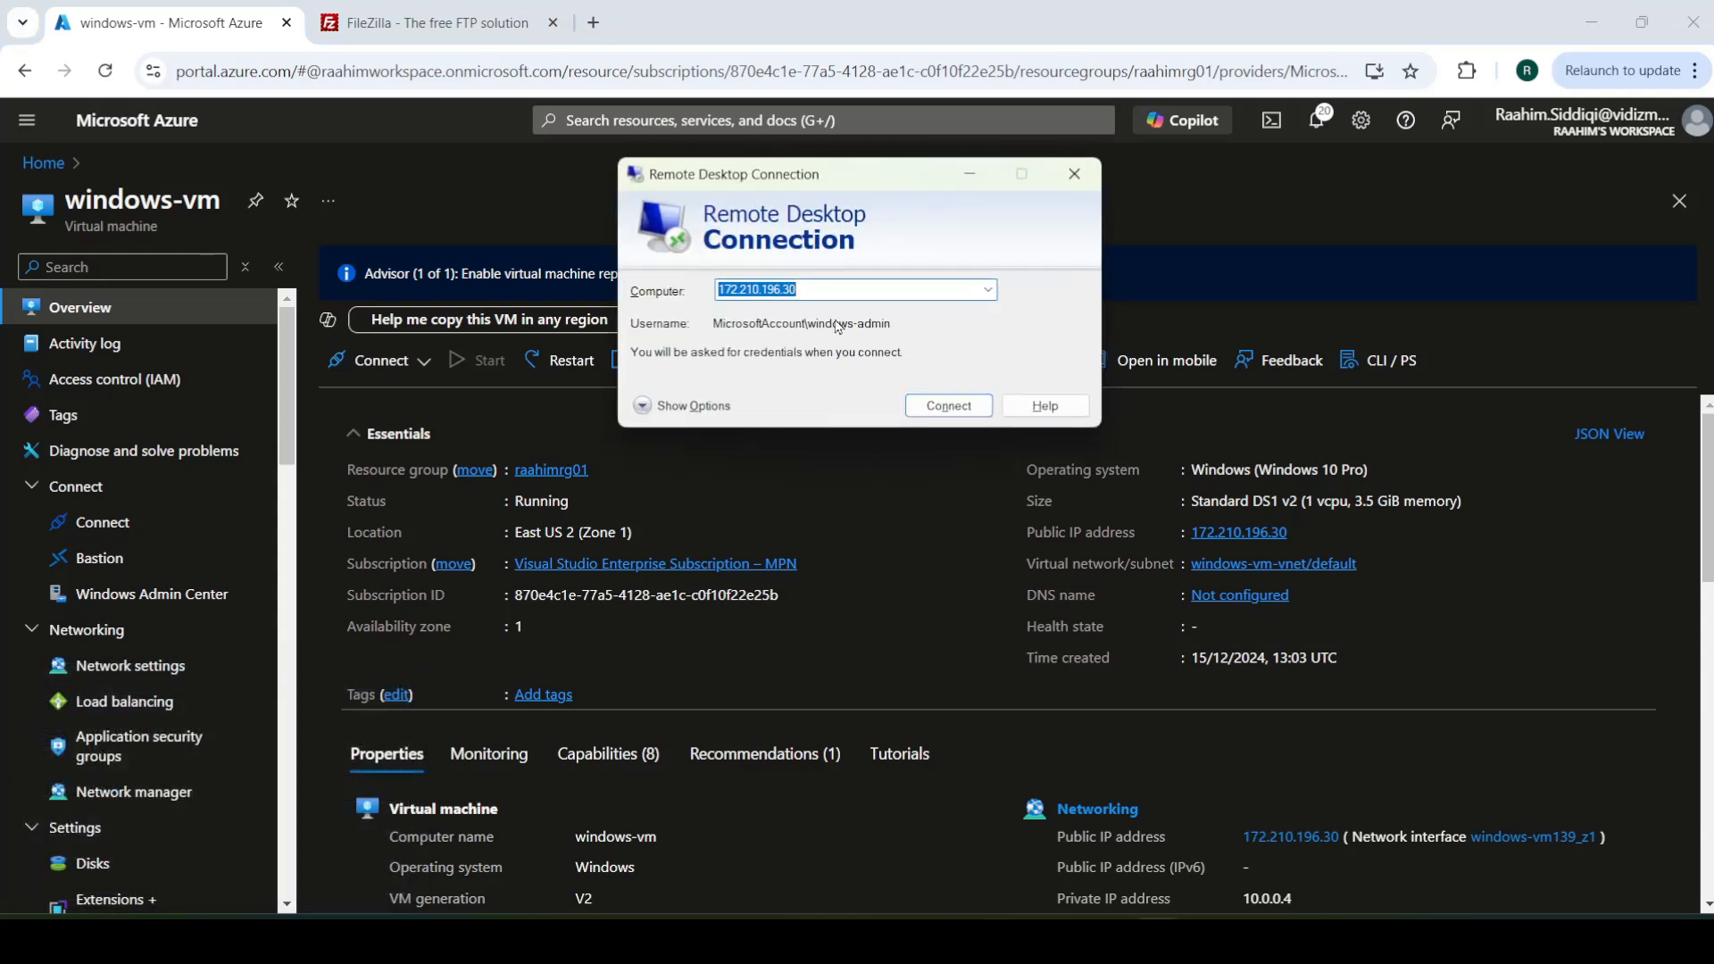
left_click(925, 411)
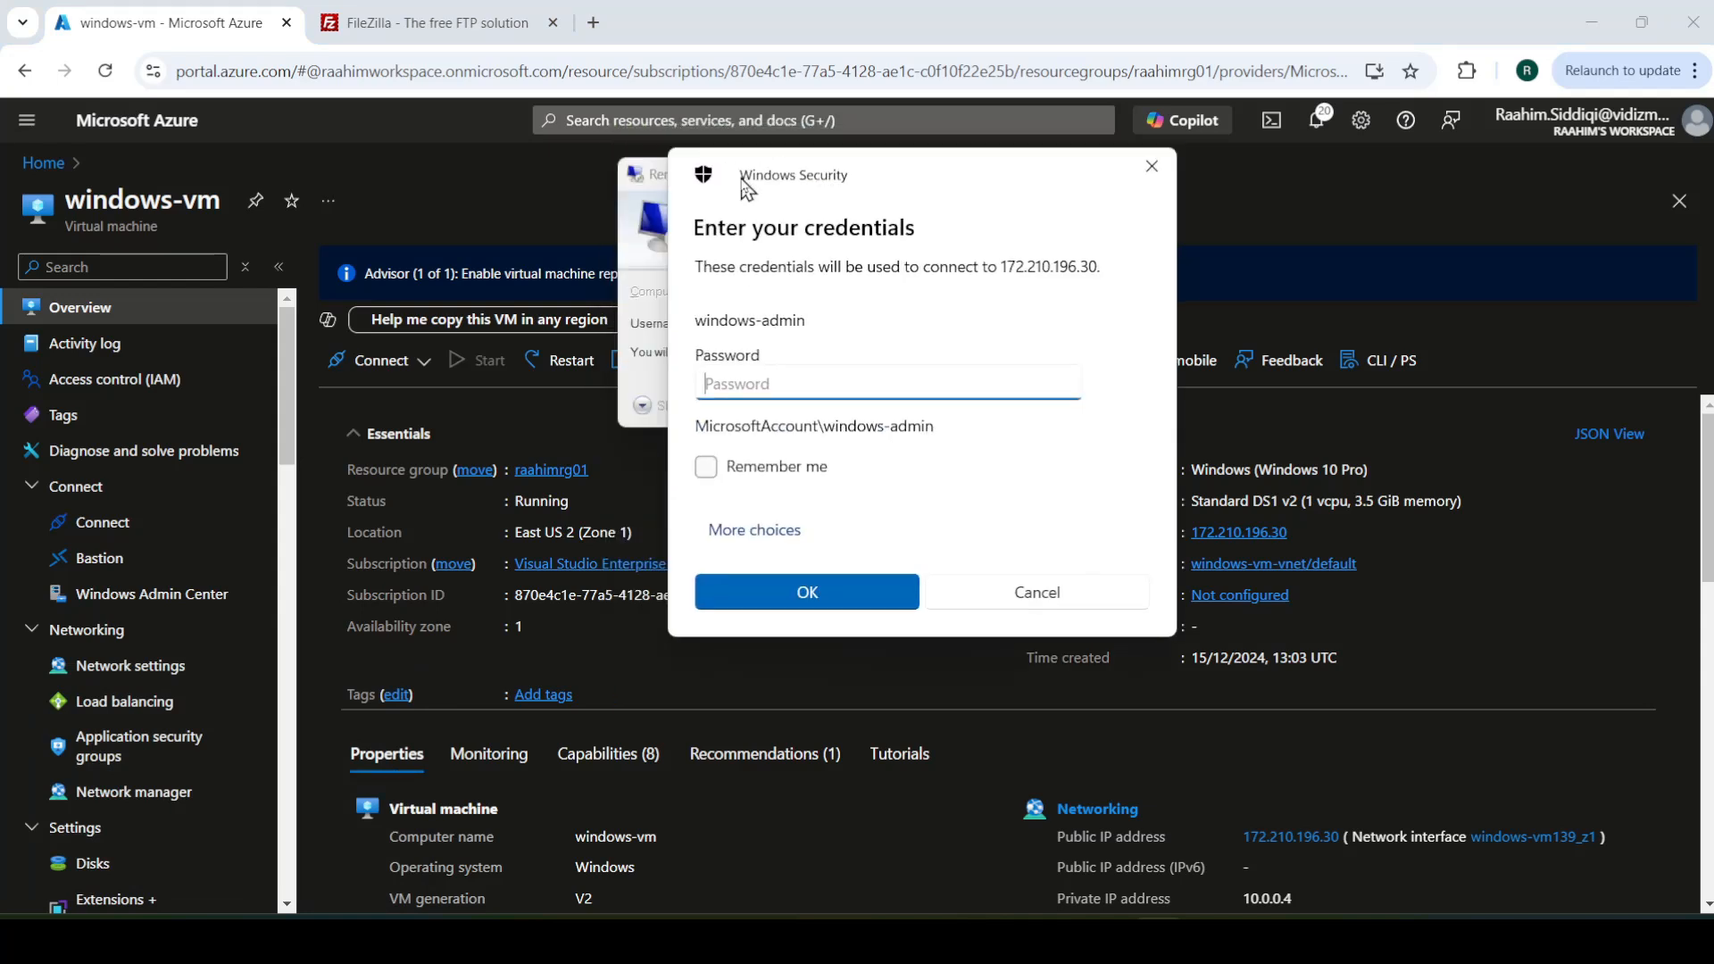
left_click_drag(745, 188, 919, 268)
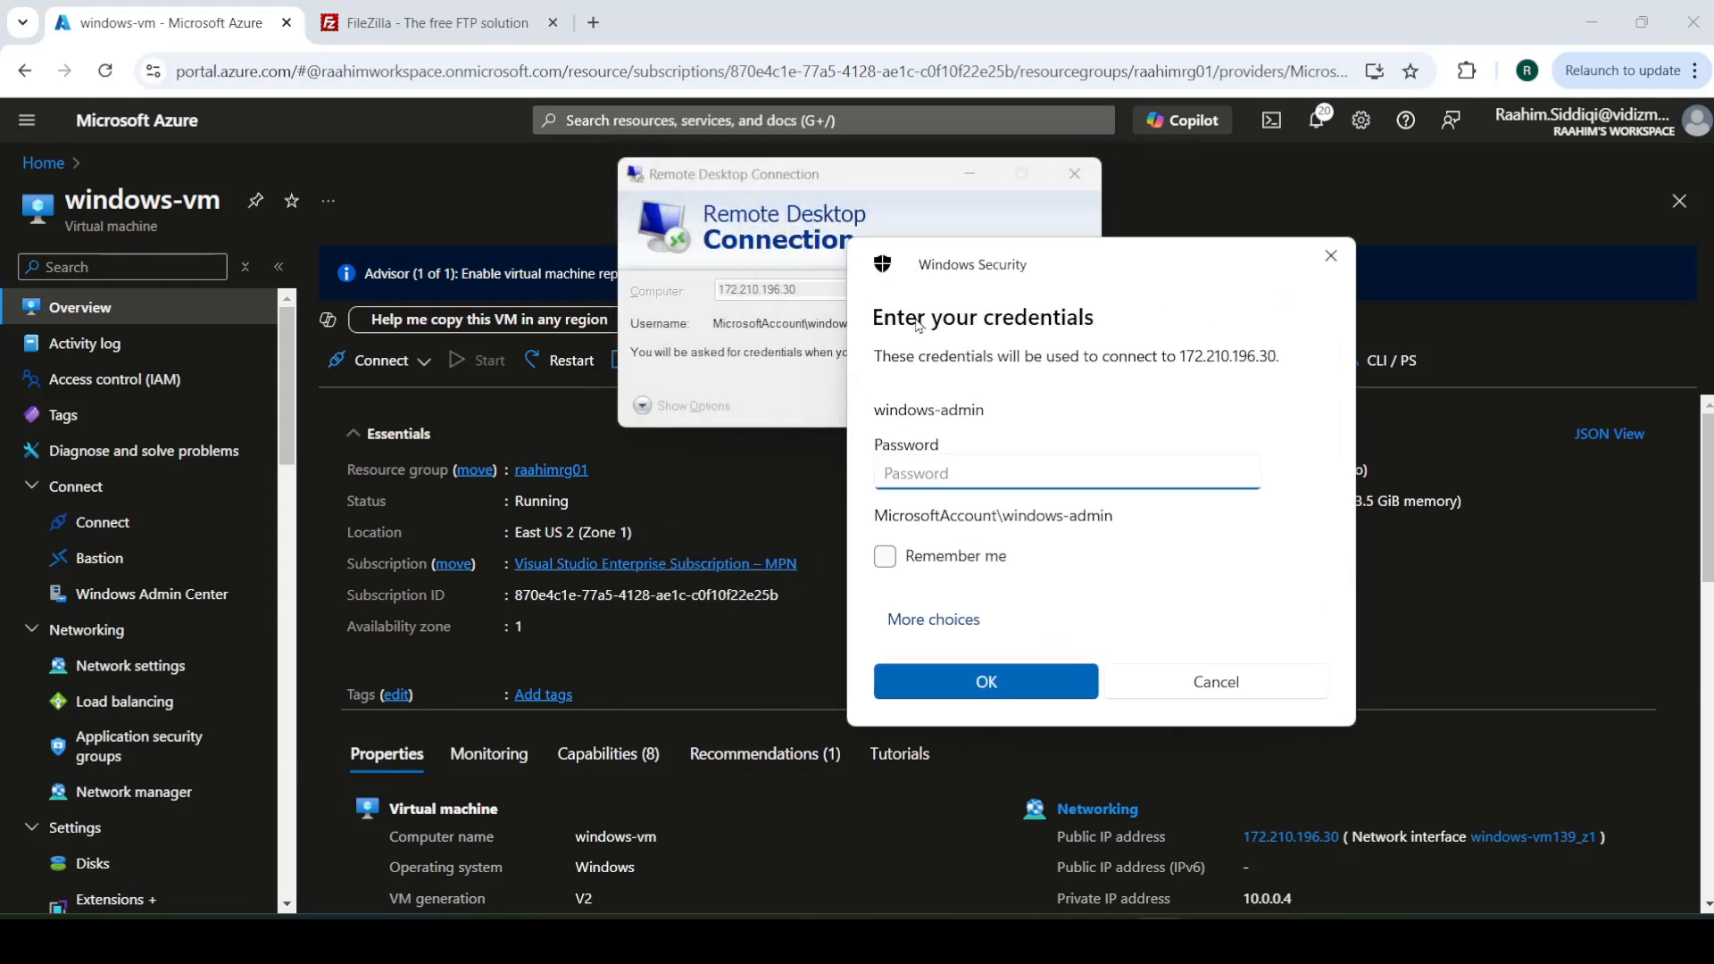
Step: Open the Reset password page for windows-vm in the Azure portal
scroll(141, 679, "down", 1)
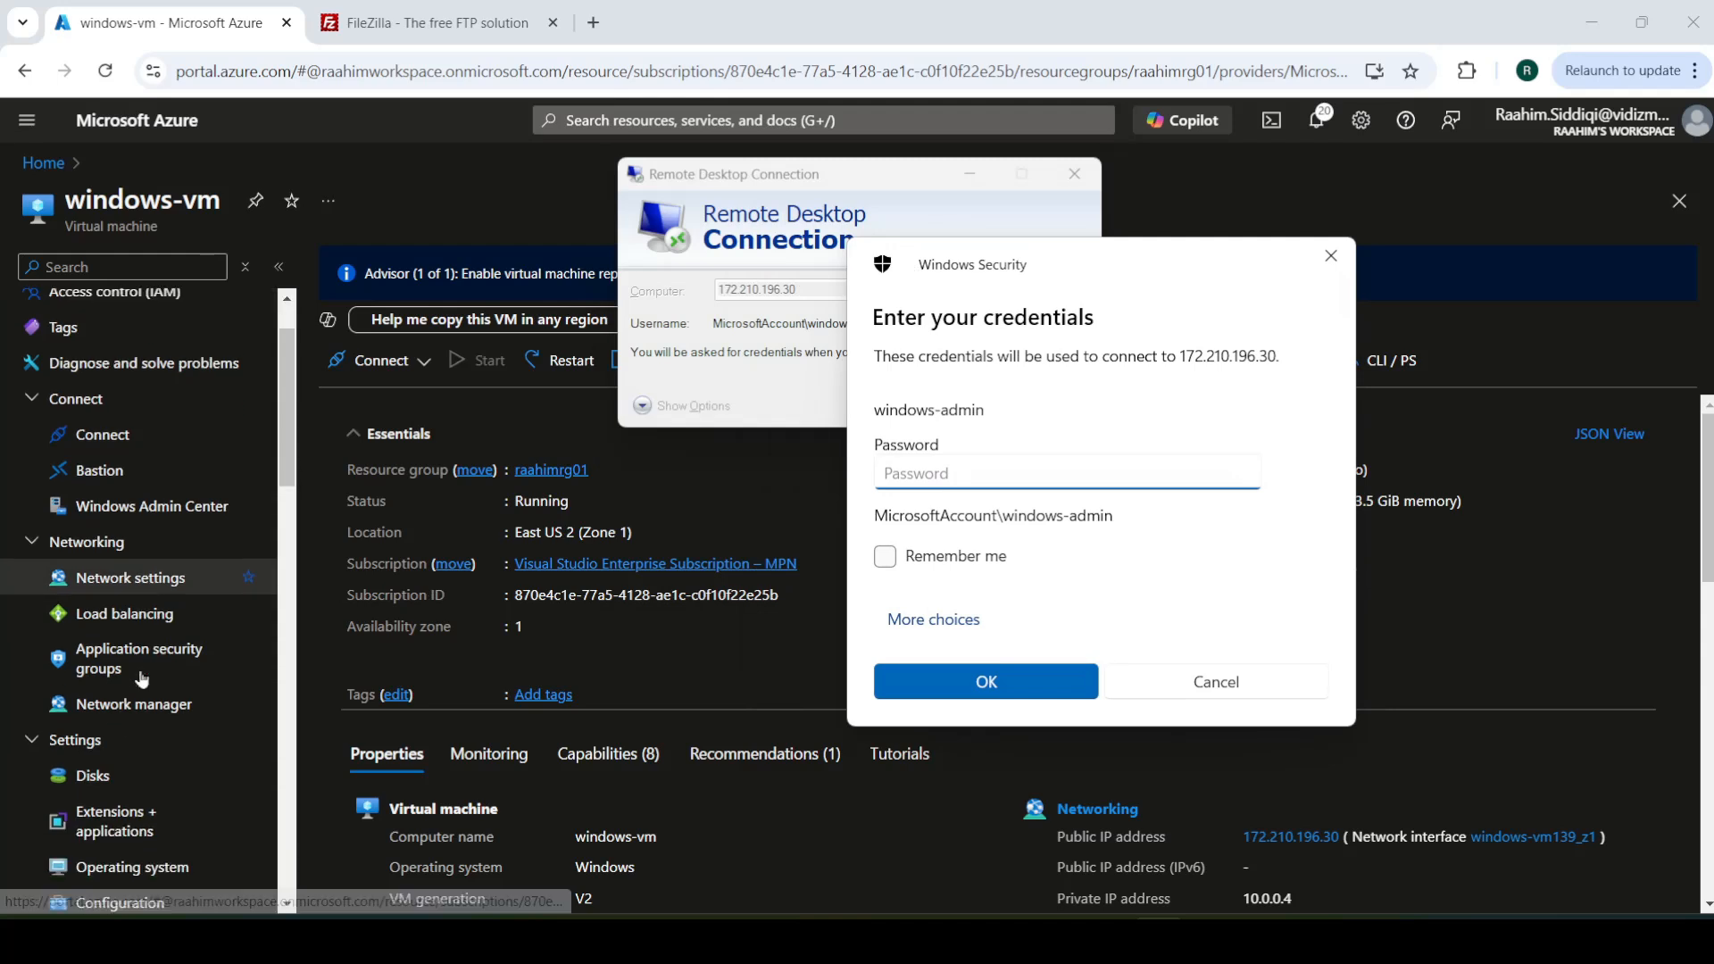
scroll(141, 679, "down", 10)
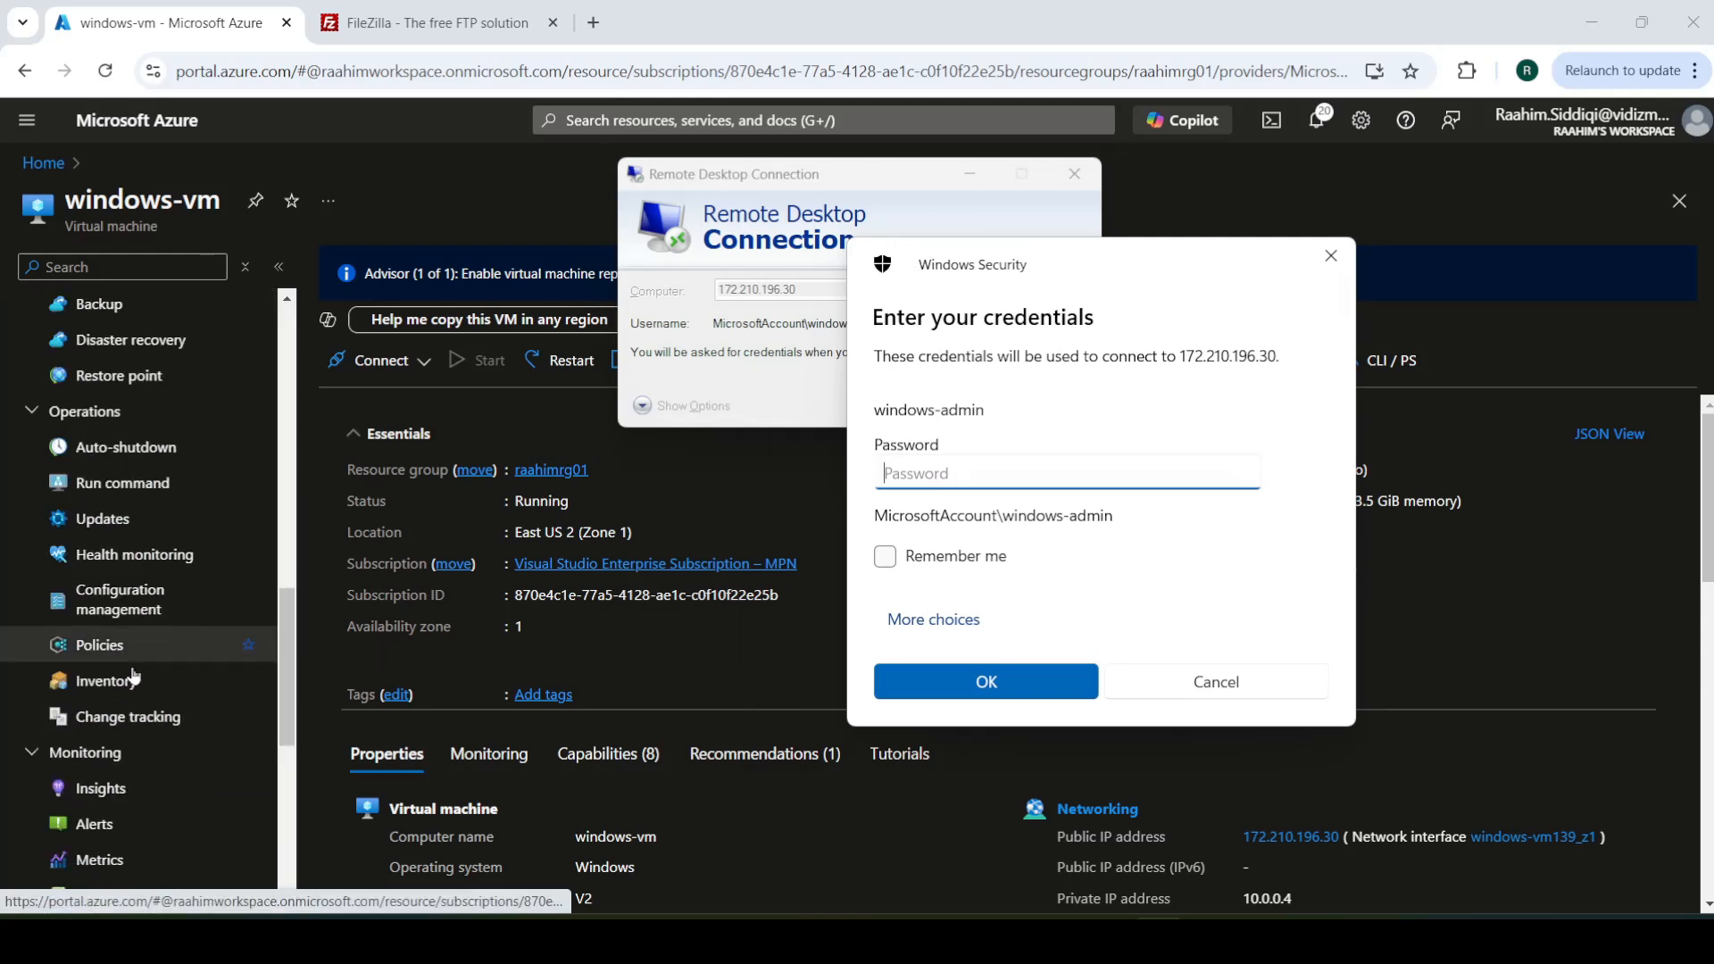
scroll(134, 678, "down", 5)
left_click(125, 661)
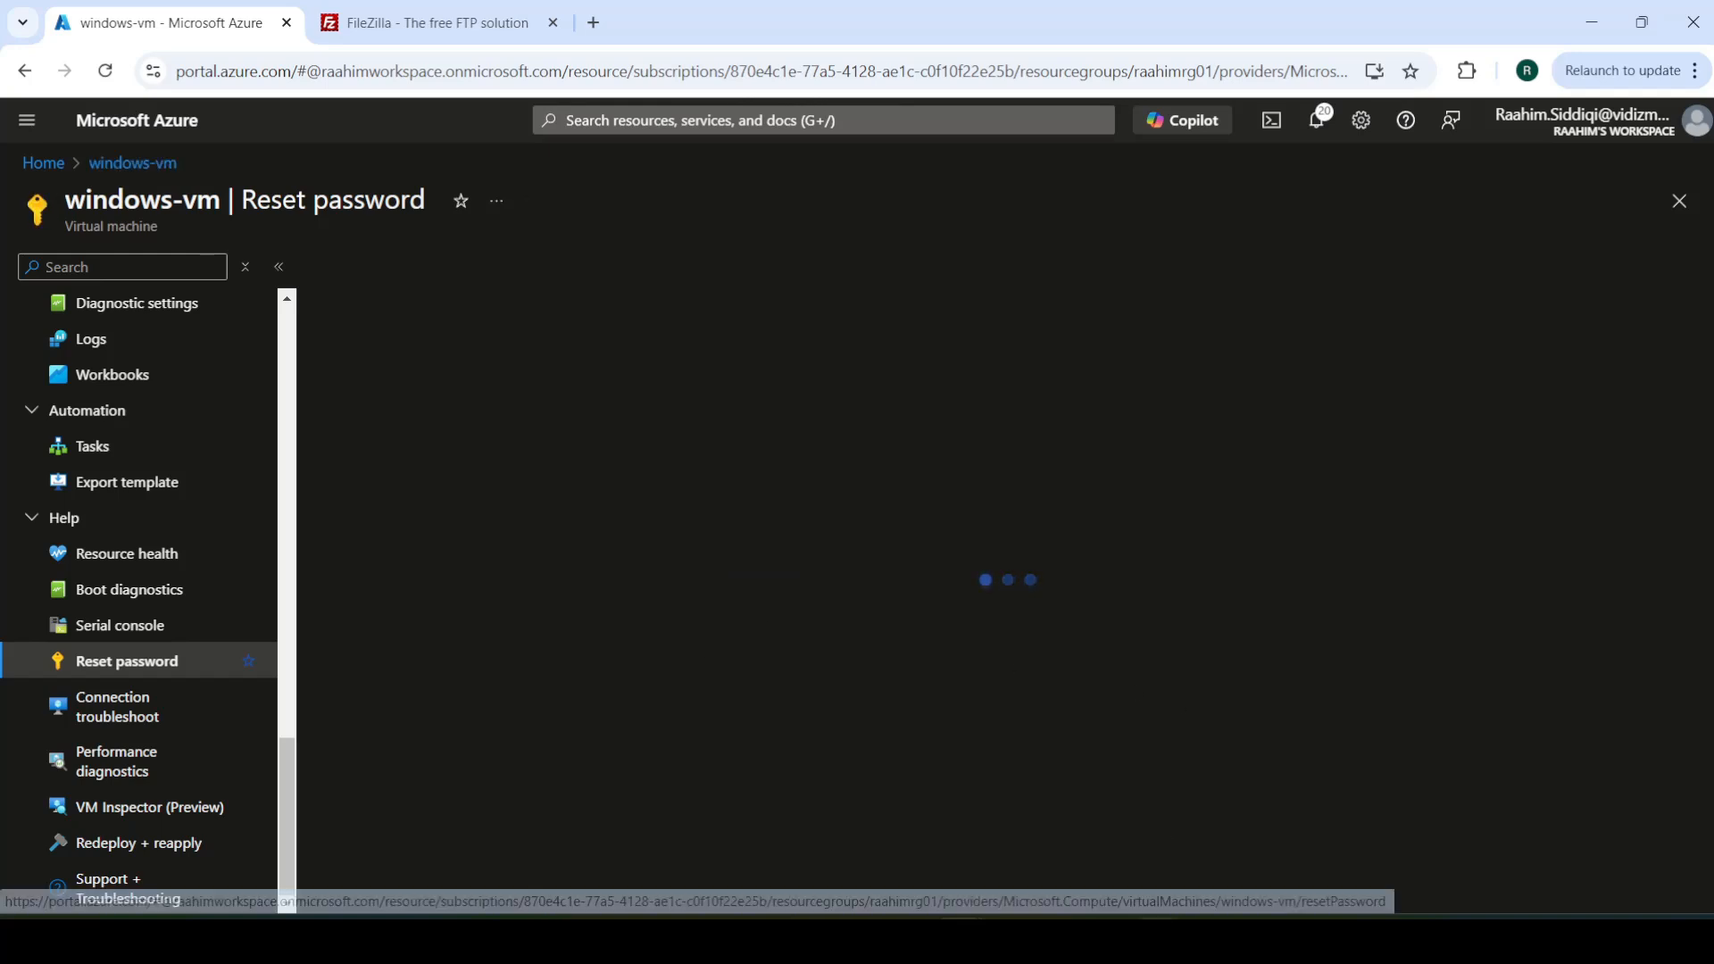
Step: Return to the Remote Desktop credentials prompt, enter the windows-admin account password and sign in to the VM
left_click(1157, 938)
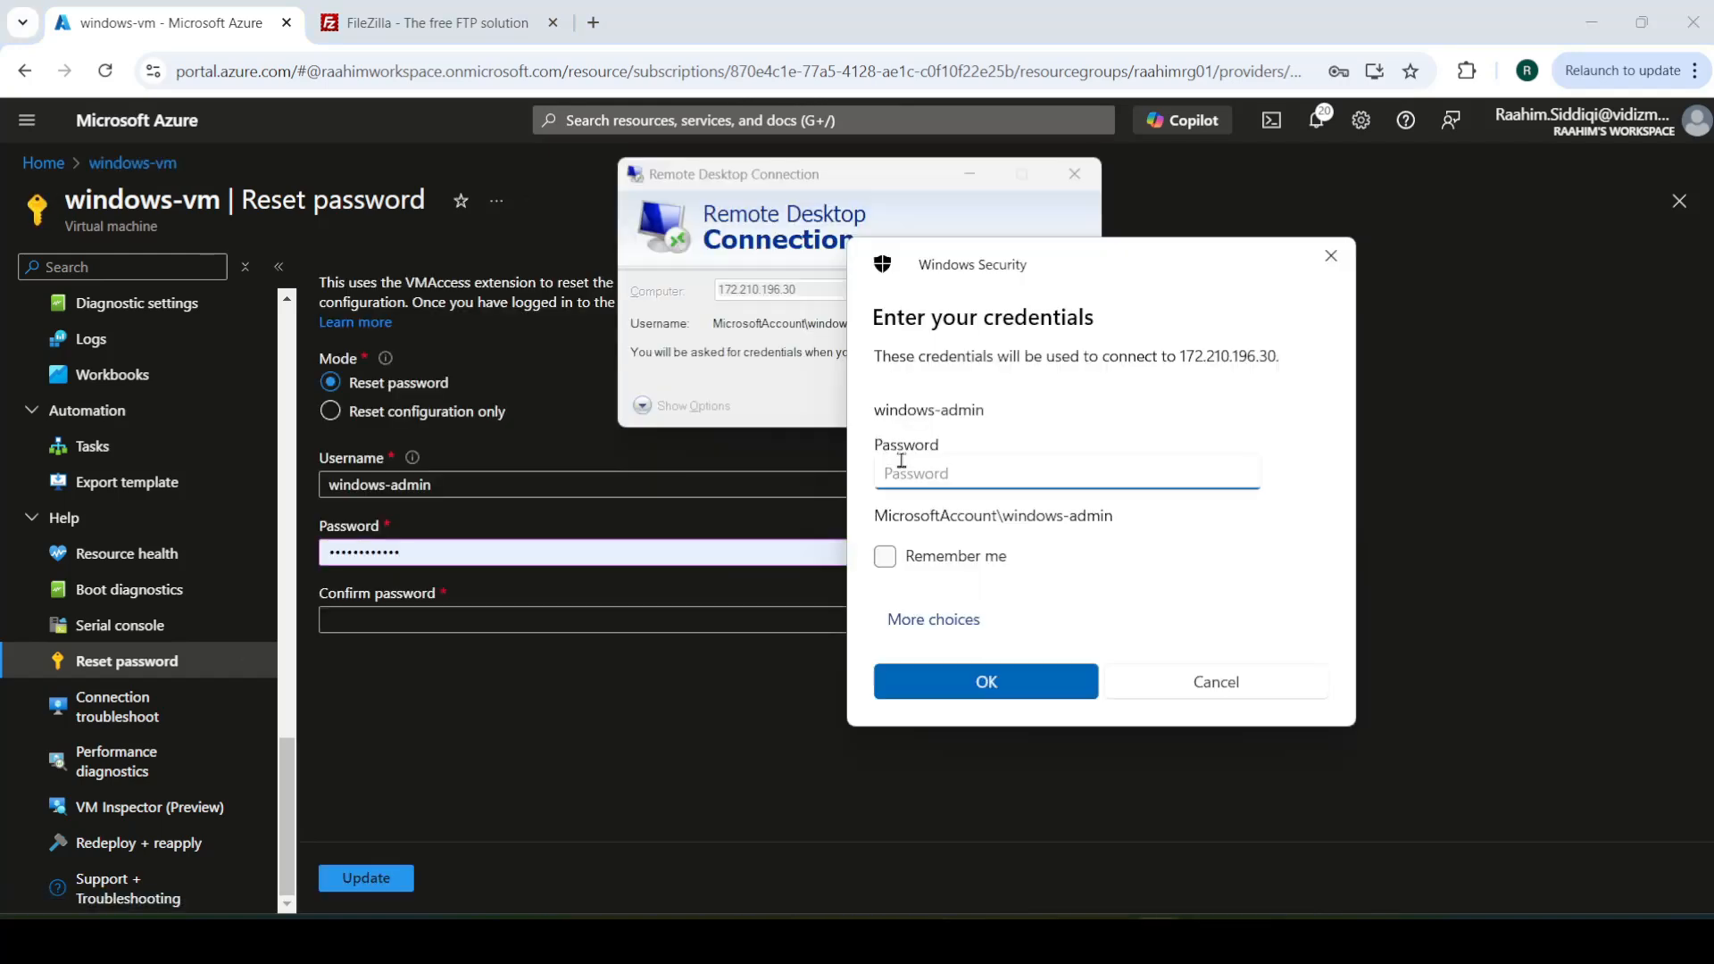
type("************")
key("Return")
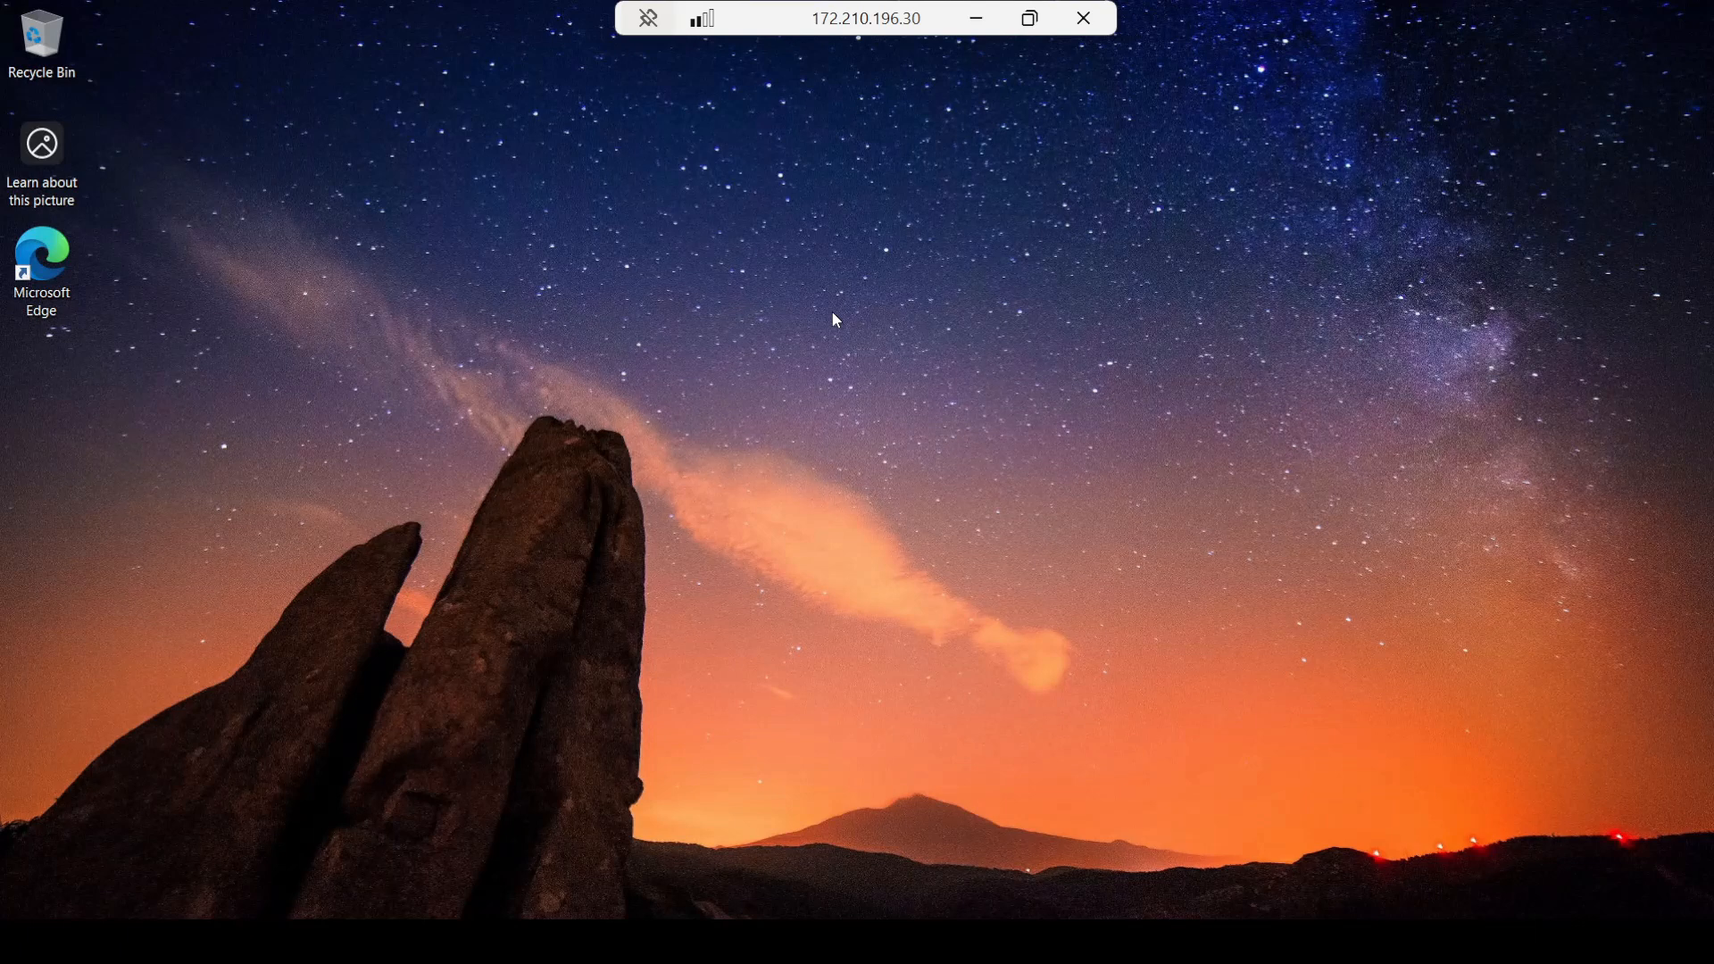
Step: Open Microsoft Edge maximized on the remote desktop and search the web for "filezilla server"
double_click(75, 271)
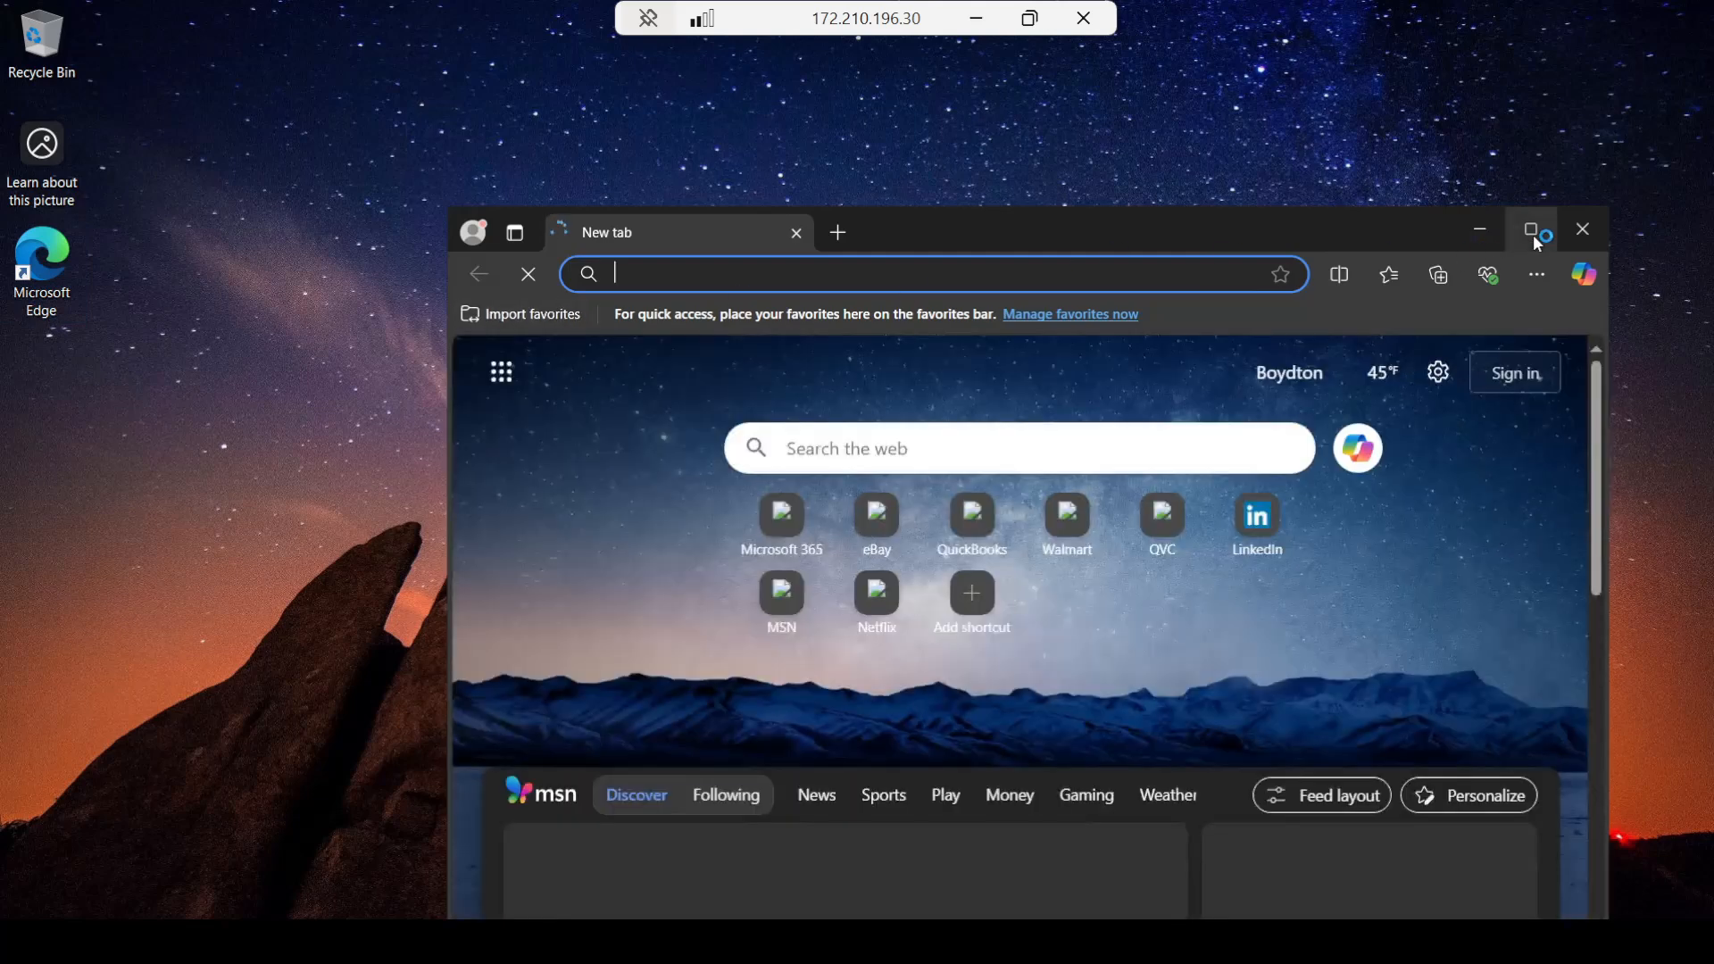
left_click(1535, 234)
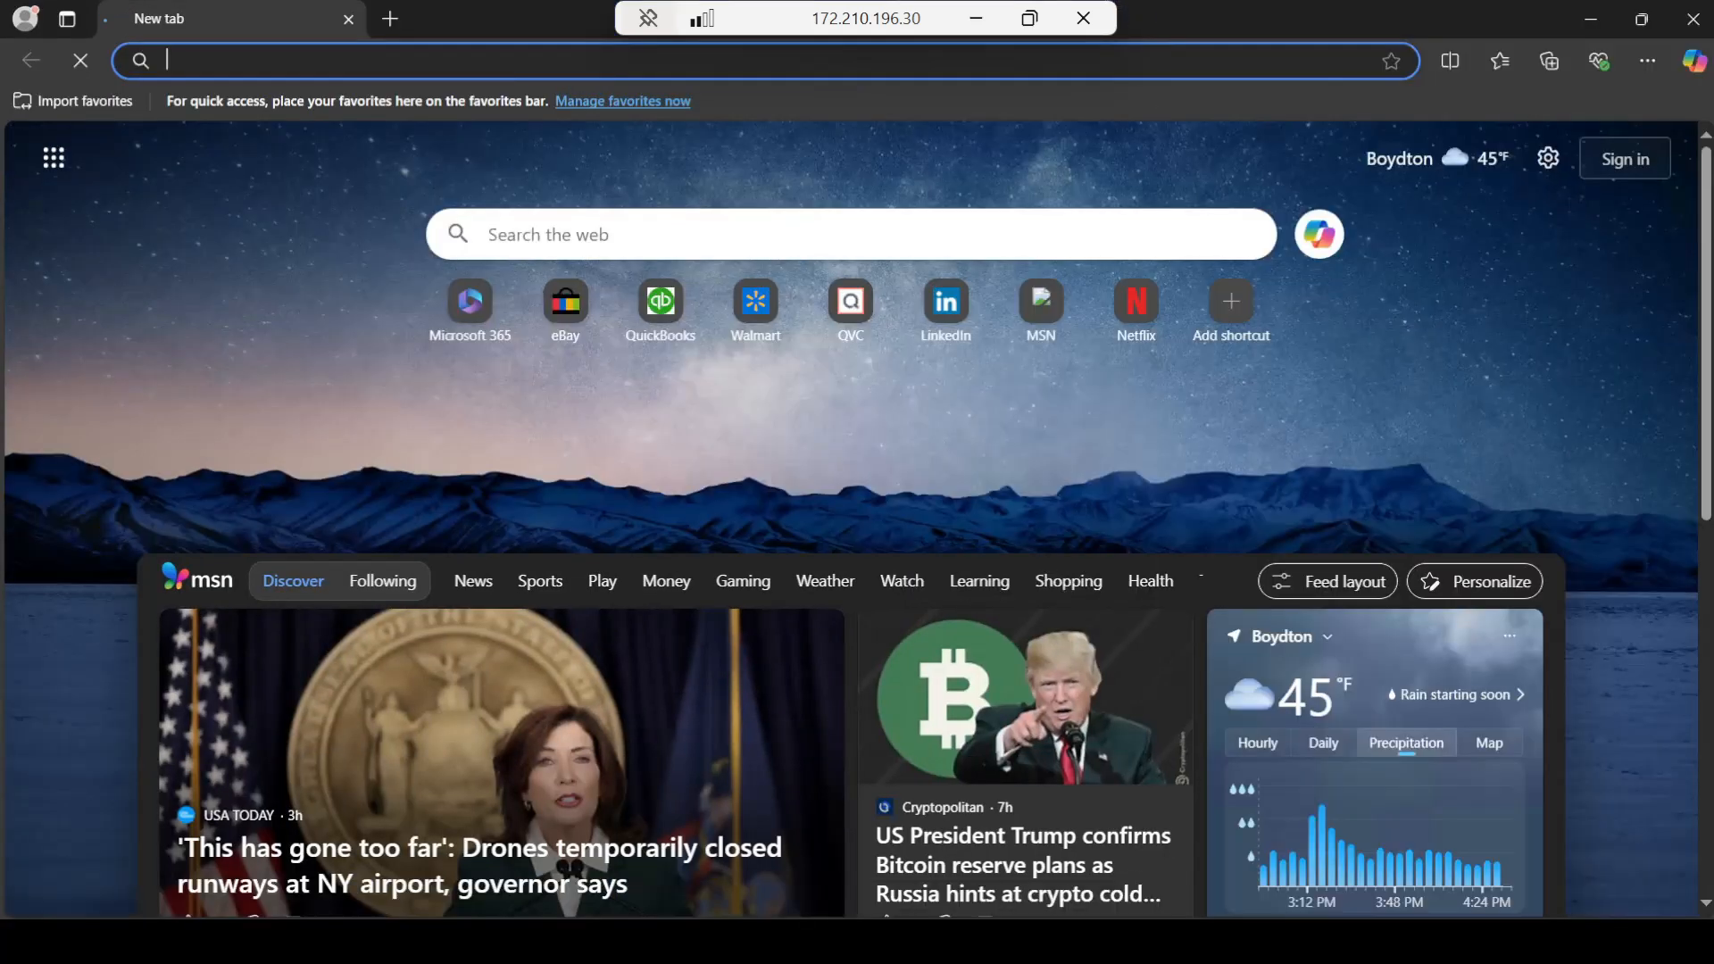
left_click(375, 61)
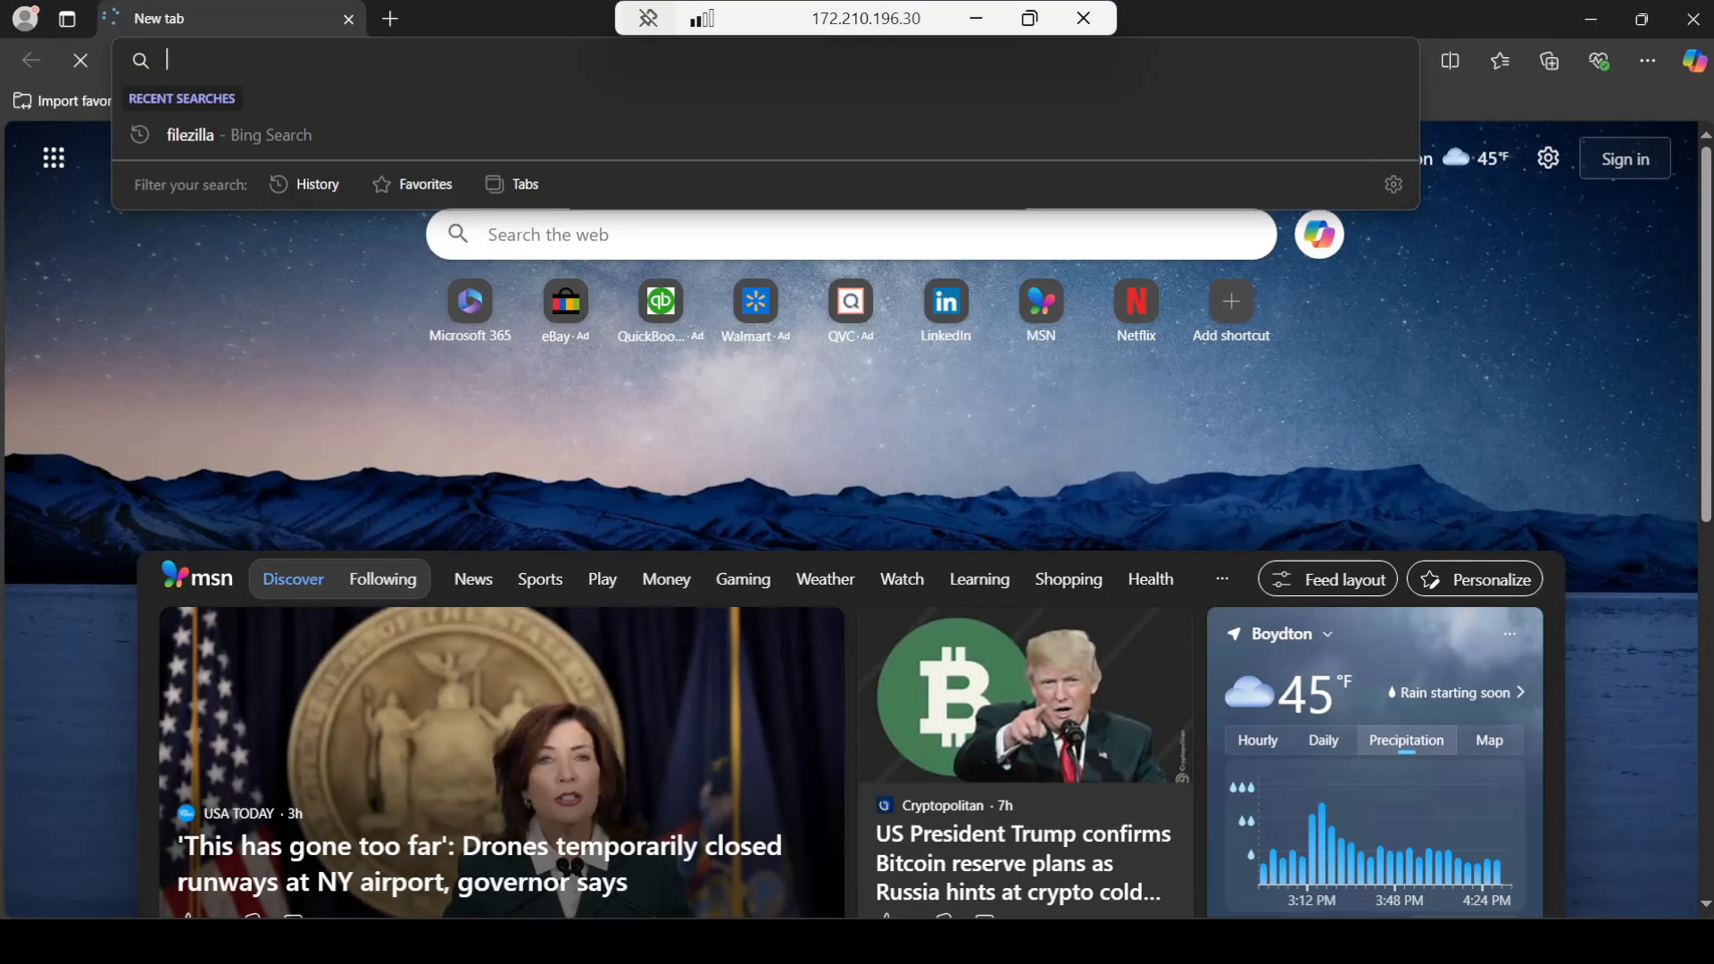
type("filezilla")
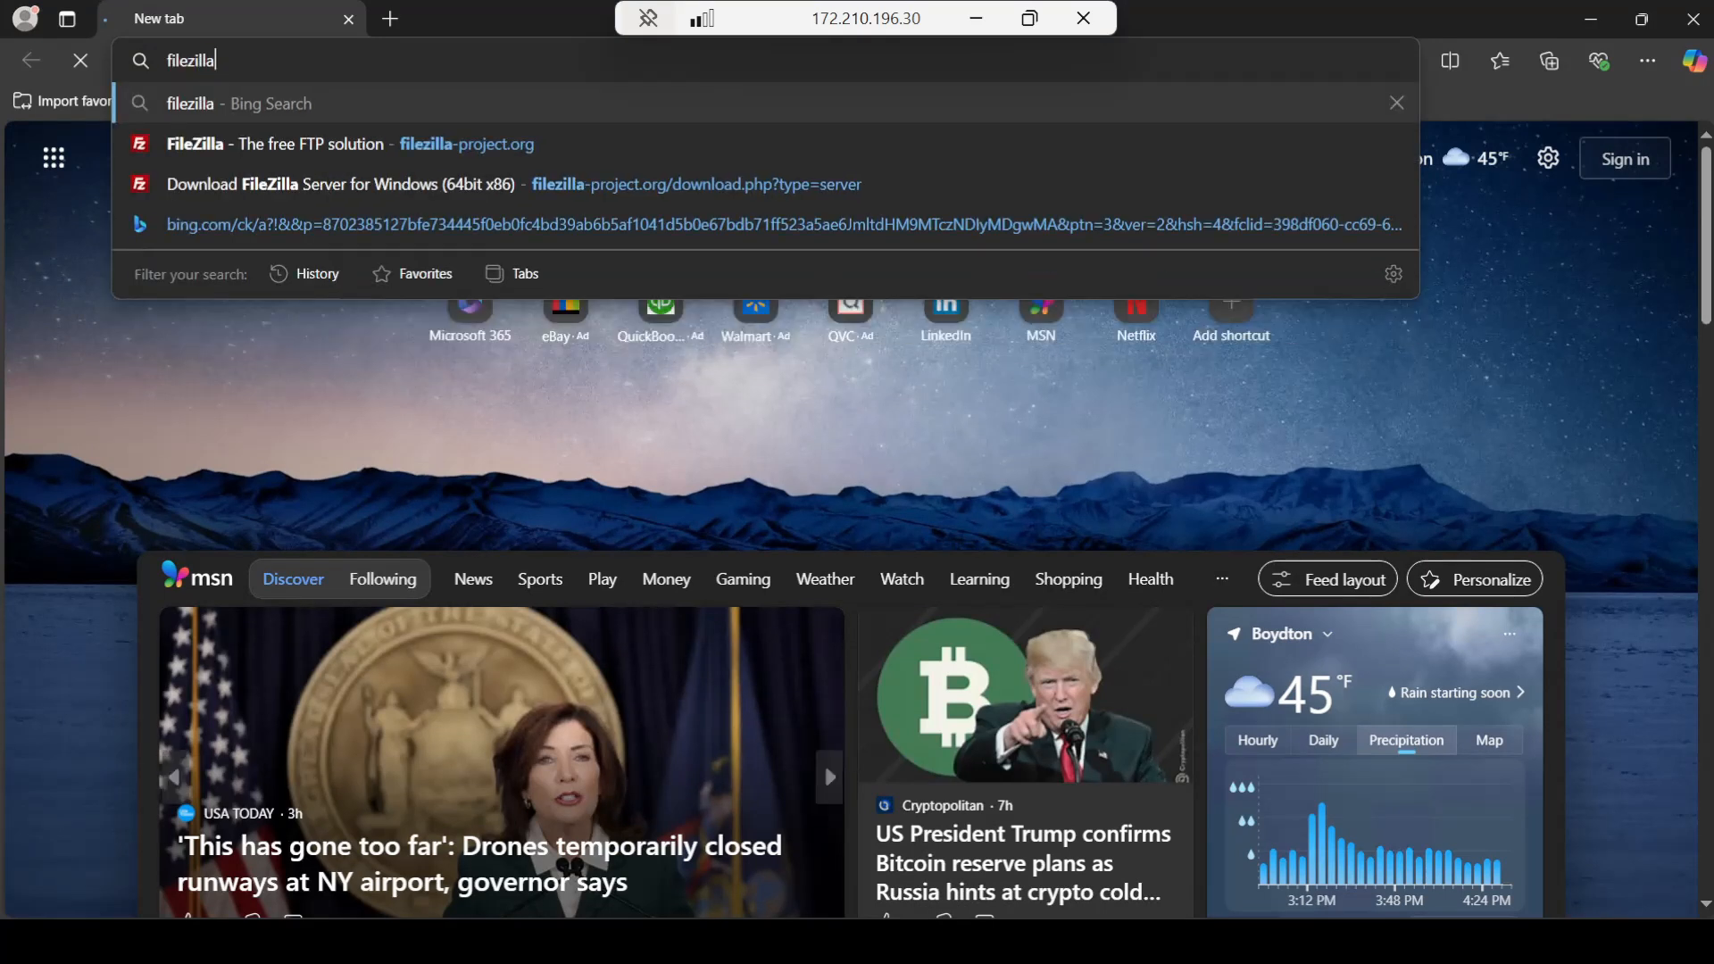
type(" server")
key("Return")
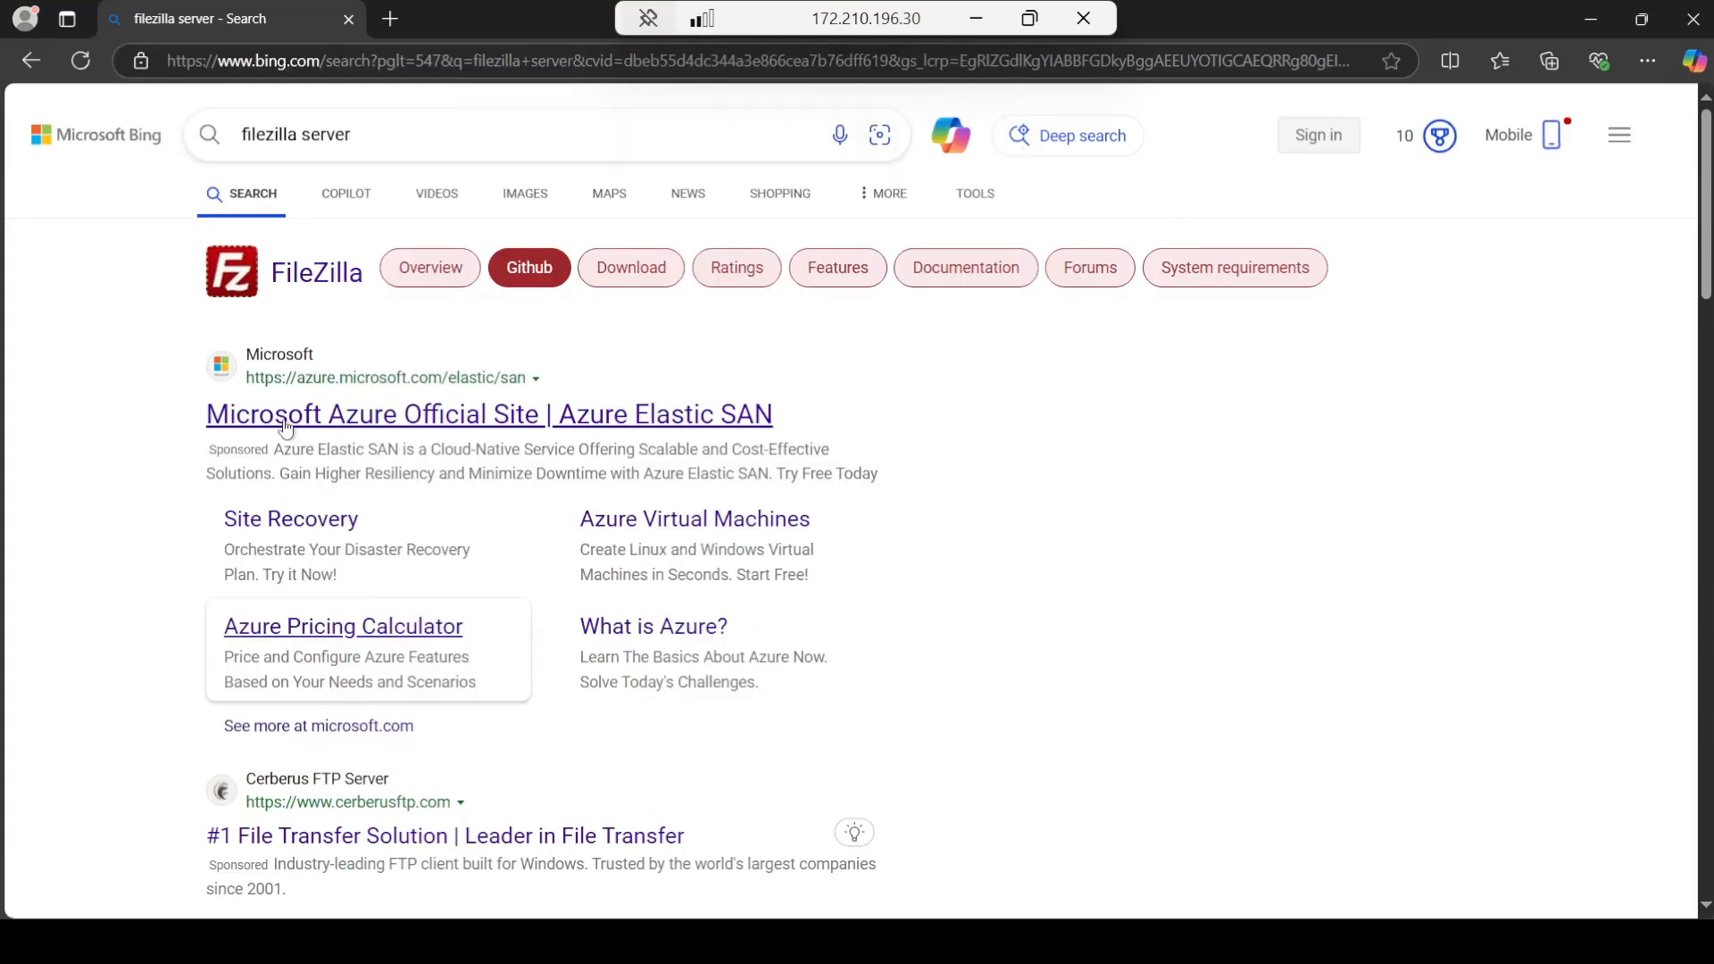
Step: Open the FileZilla Server for Windows (64bit x86) download page and download the free FileZilla Server edition
scroll(211, 581, "down", 1)
scroll(146, 673, "down", 2)
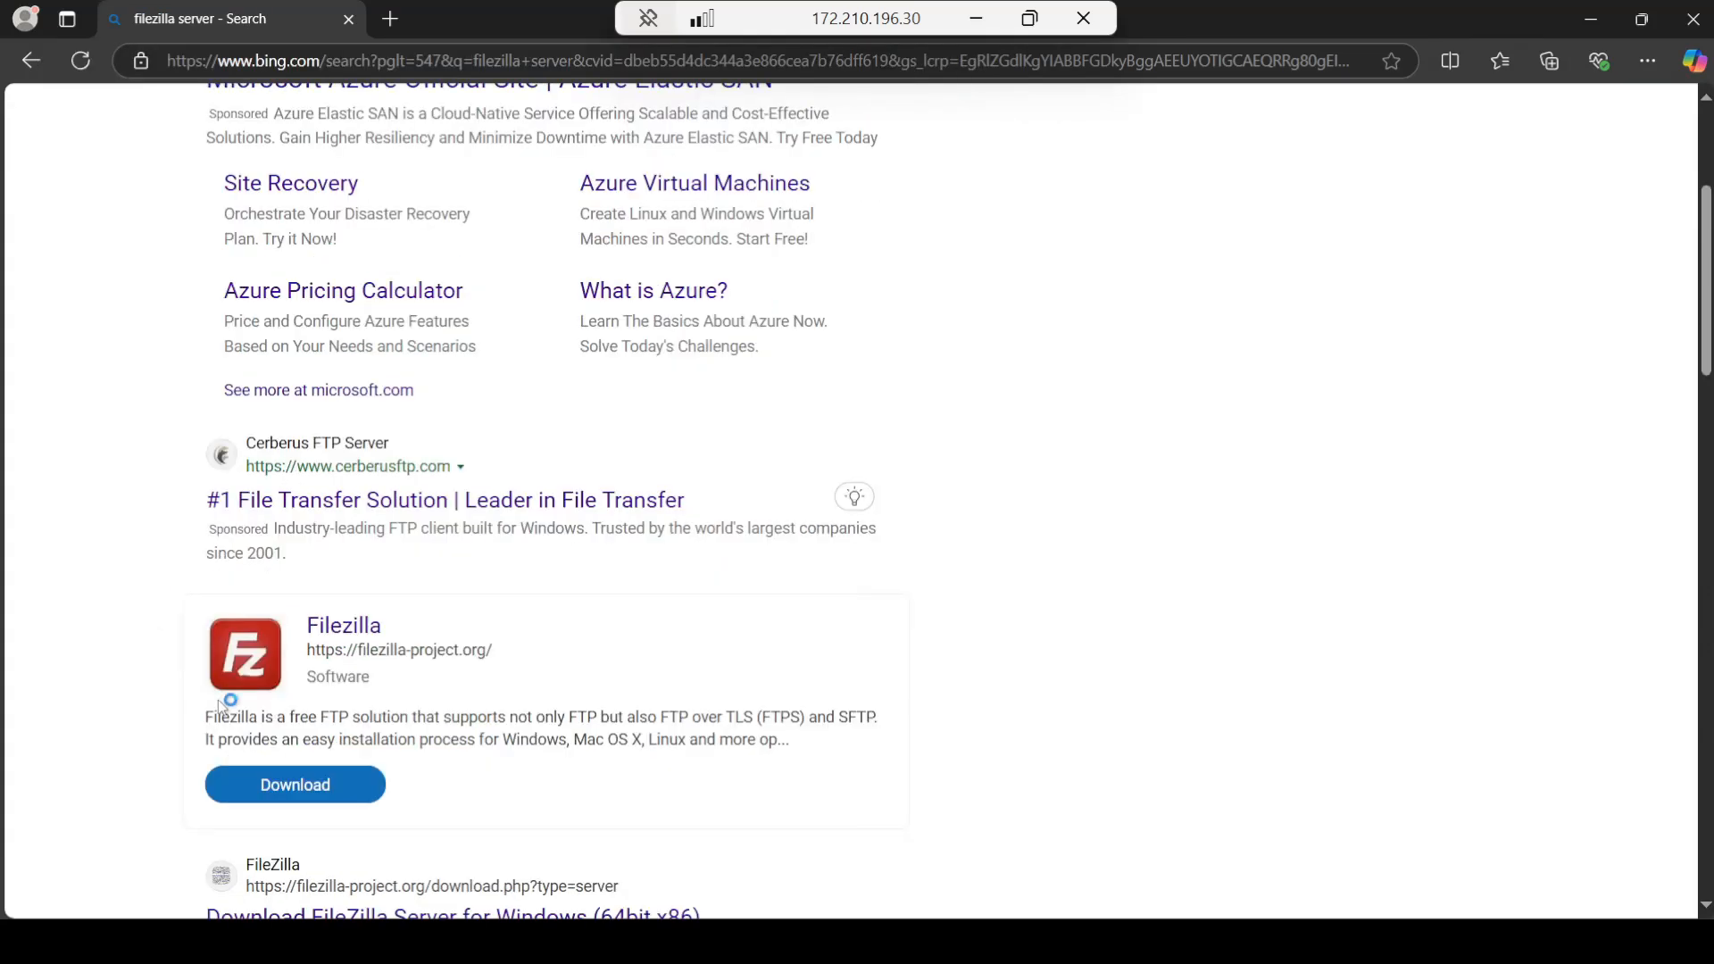
scroll(221, 705, "down", 2)
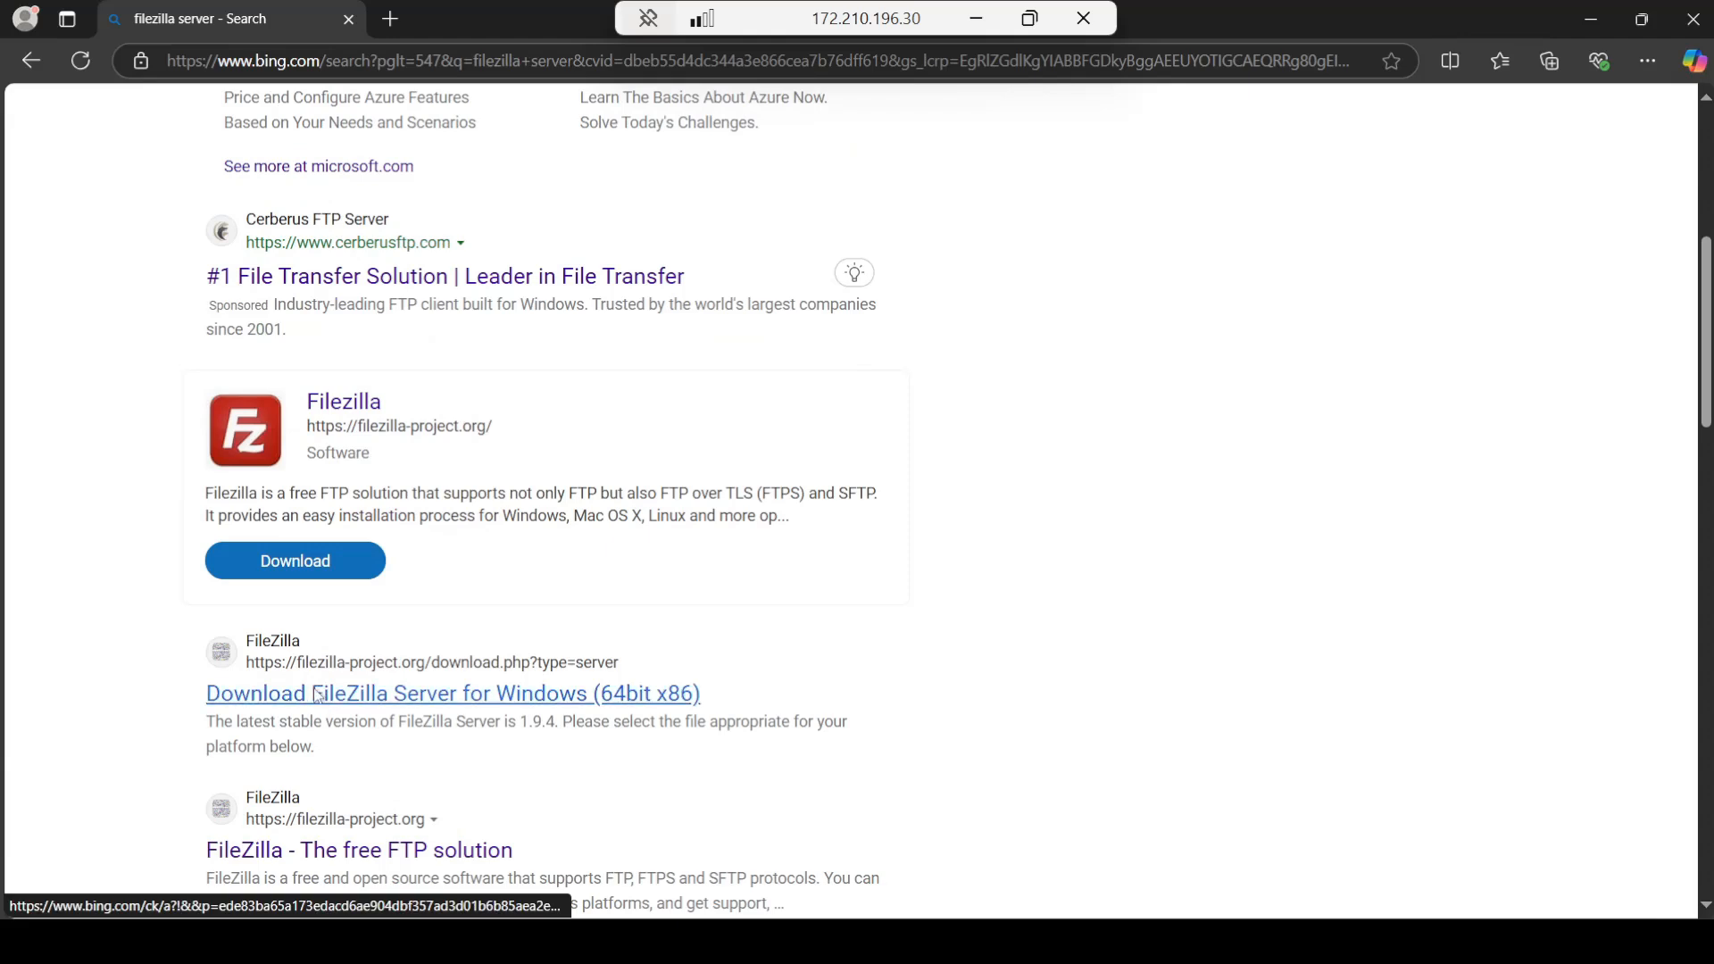
left_click(318, 696)
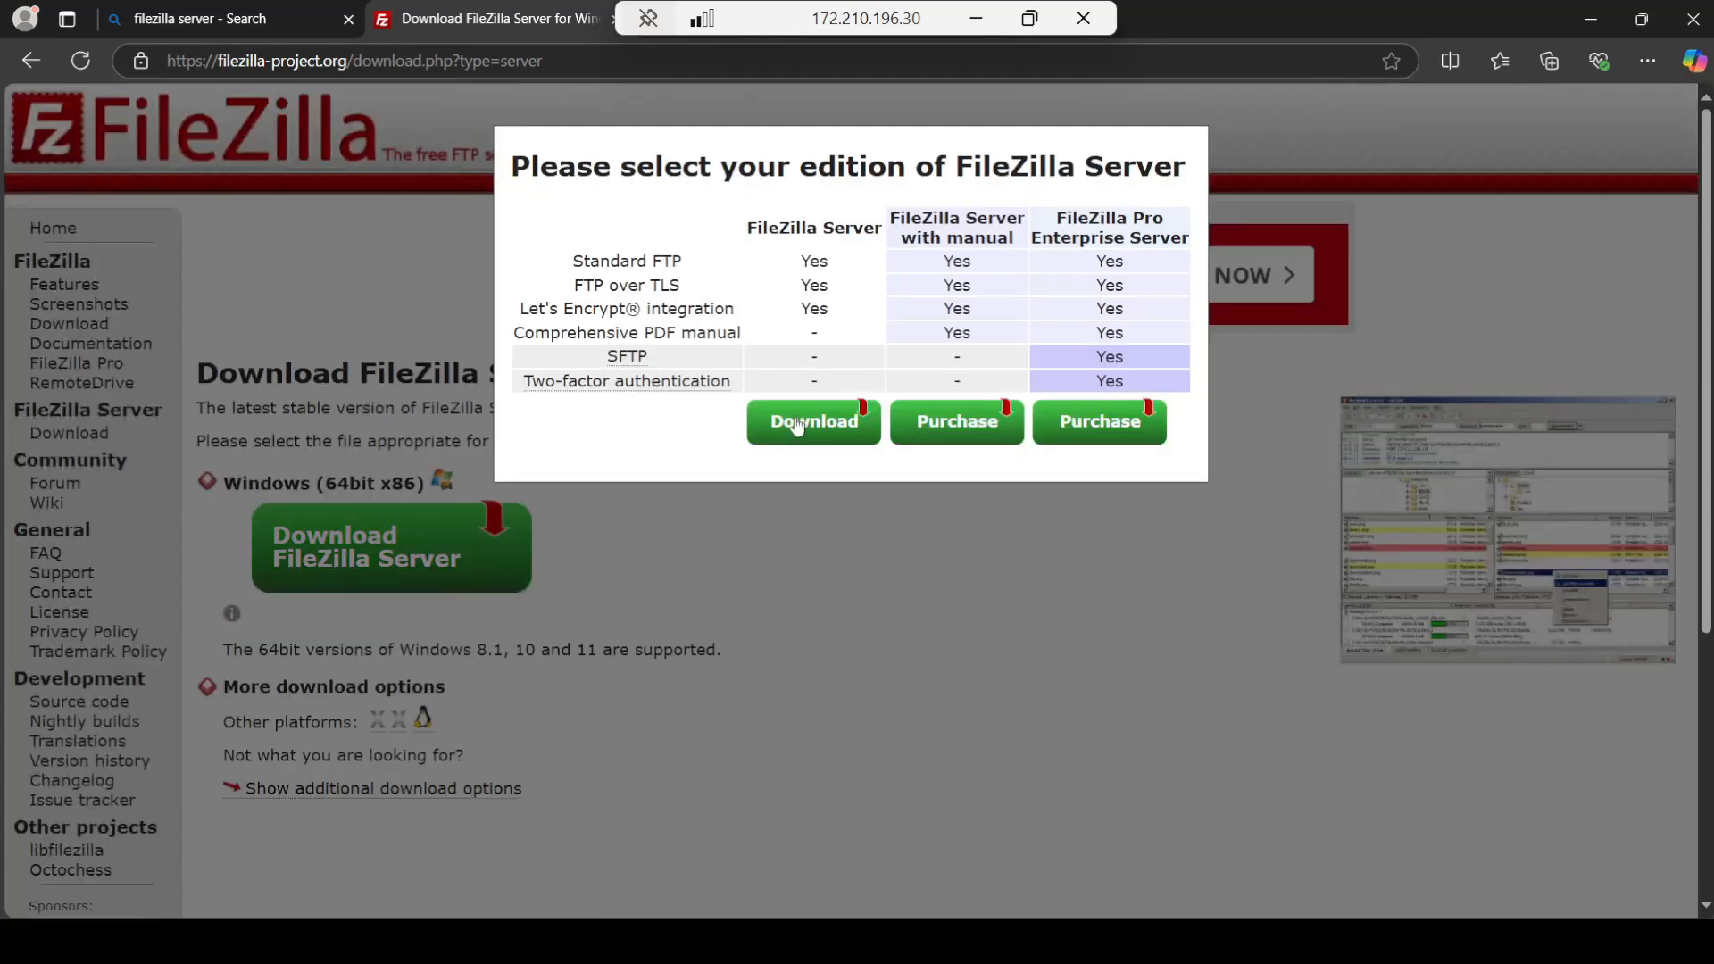
left_click(797, 427)
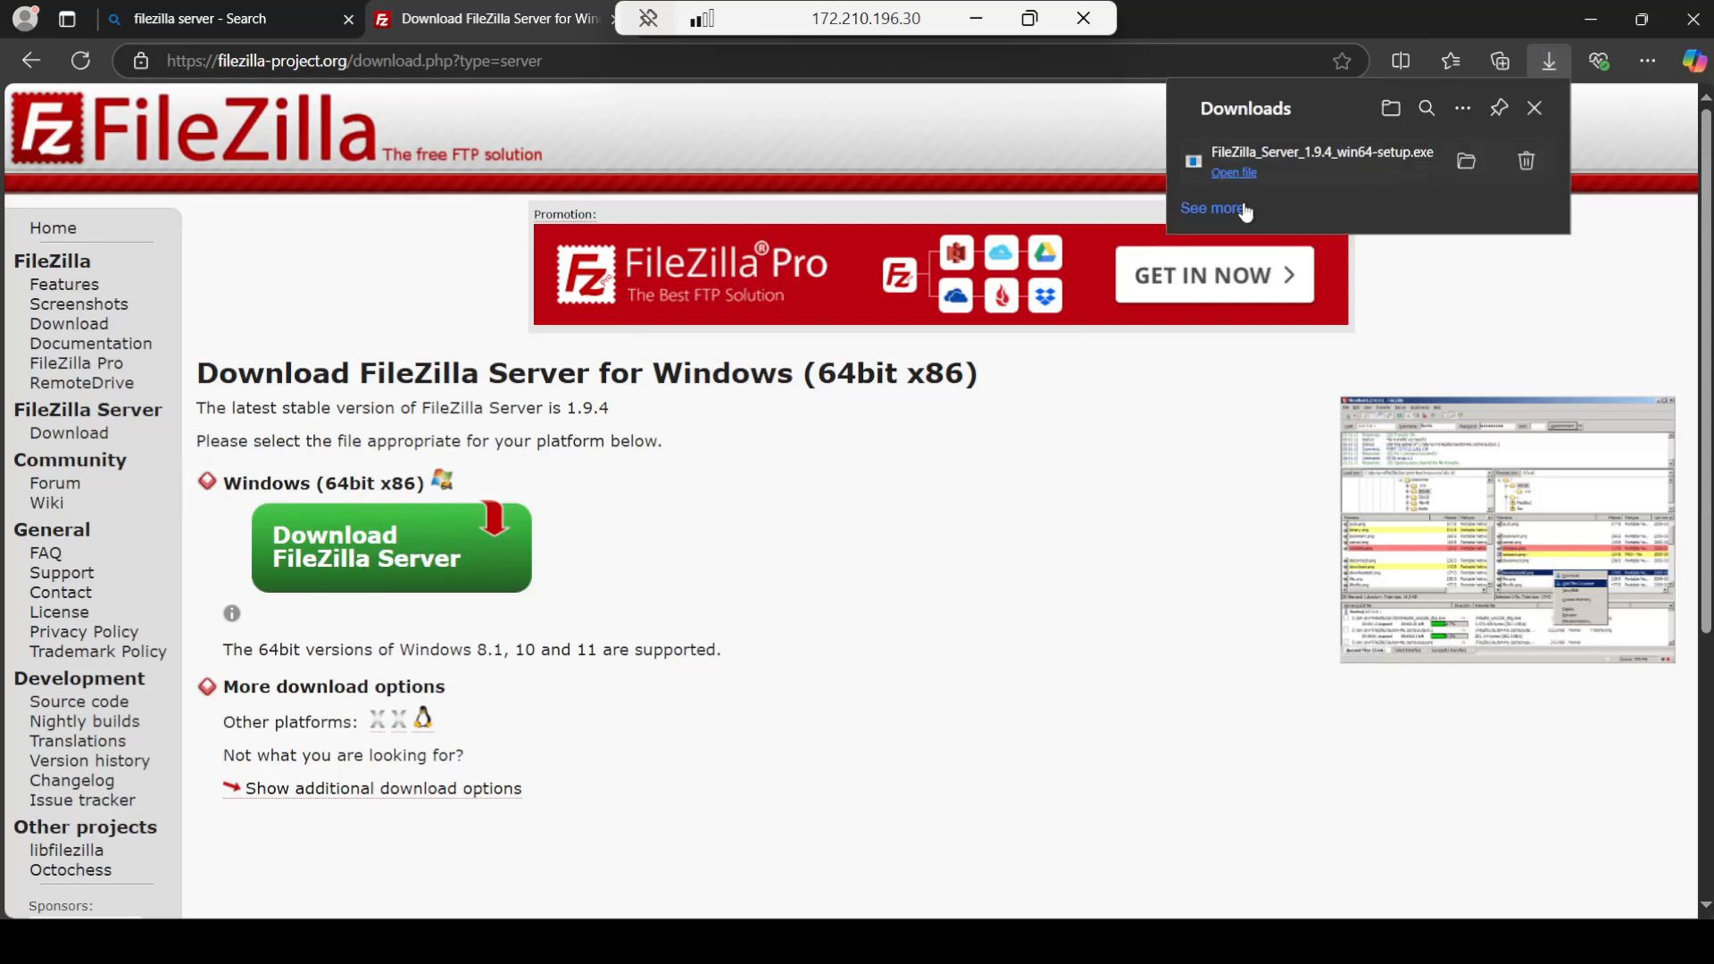
Step: Run the downloaded FileZilla Server setup, accept the license, and keep the default components, location, Start Menu folder and service settings
left_click(1235, 174)
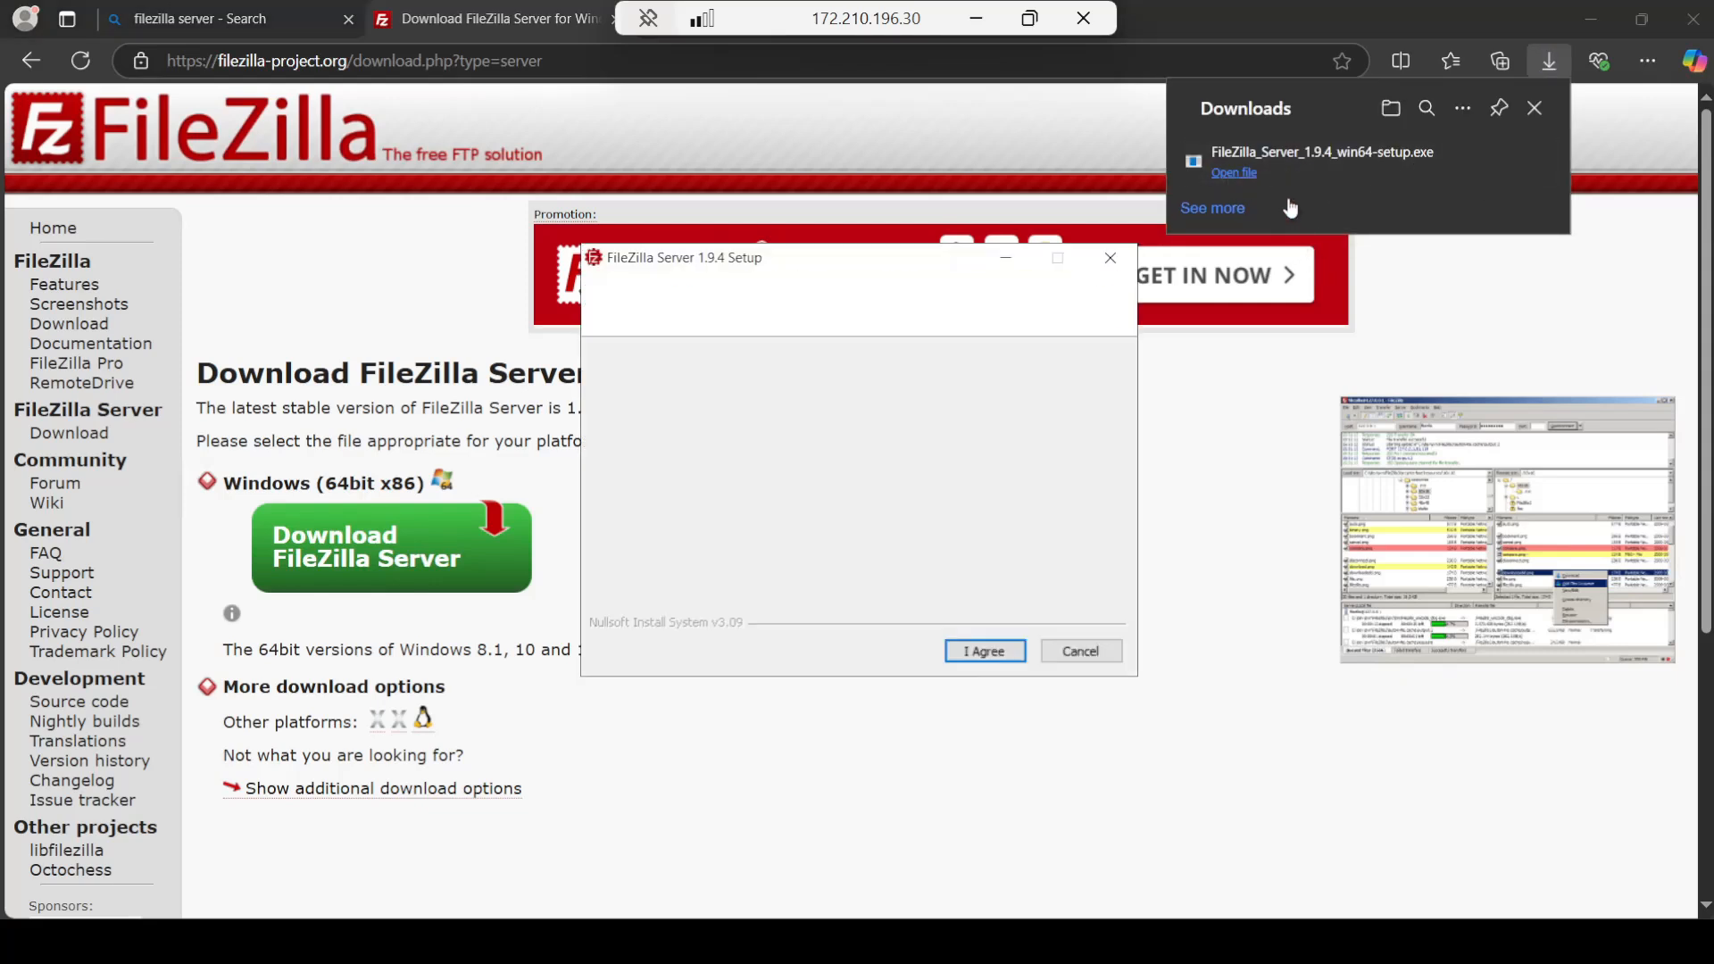
left_click(962, 658)
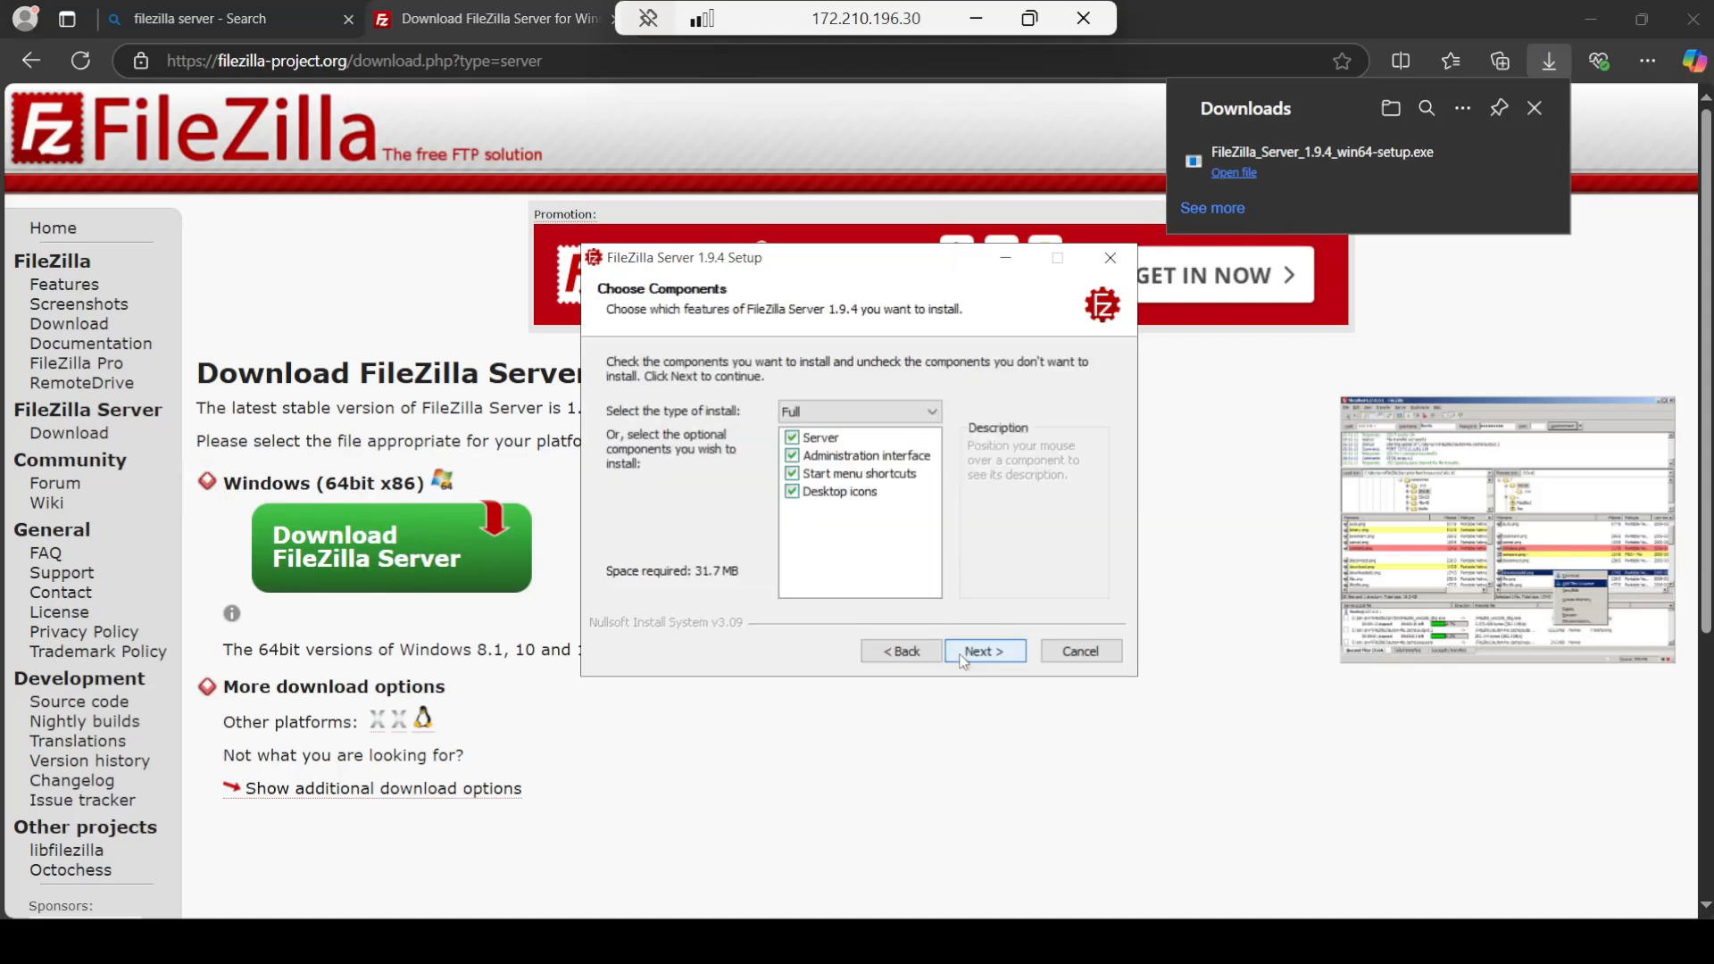
left_click(964, 659)
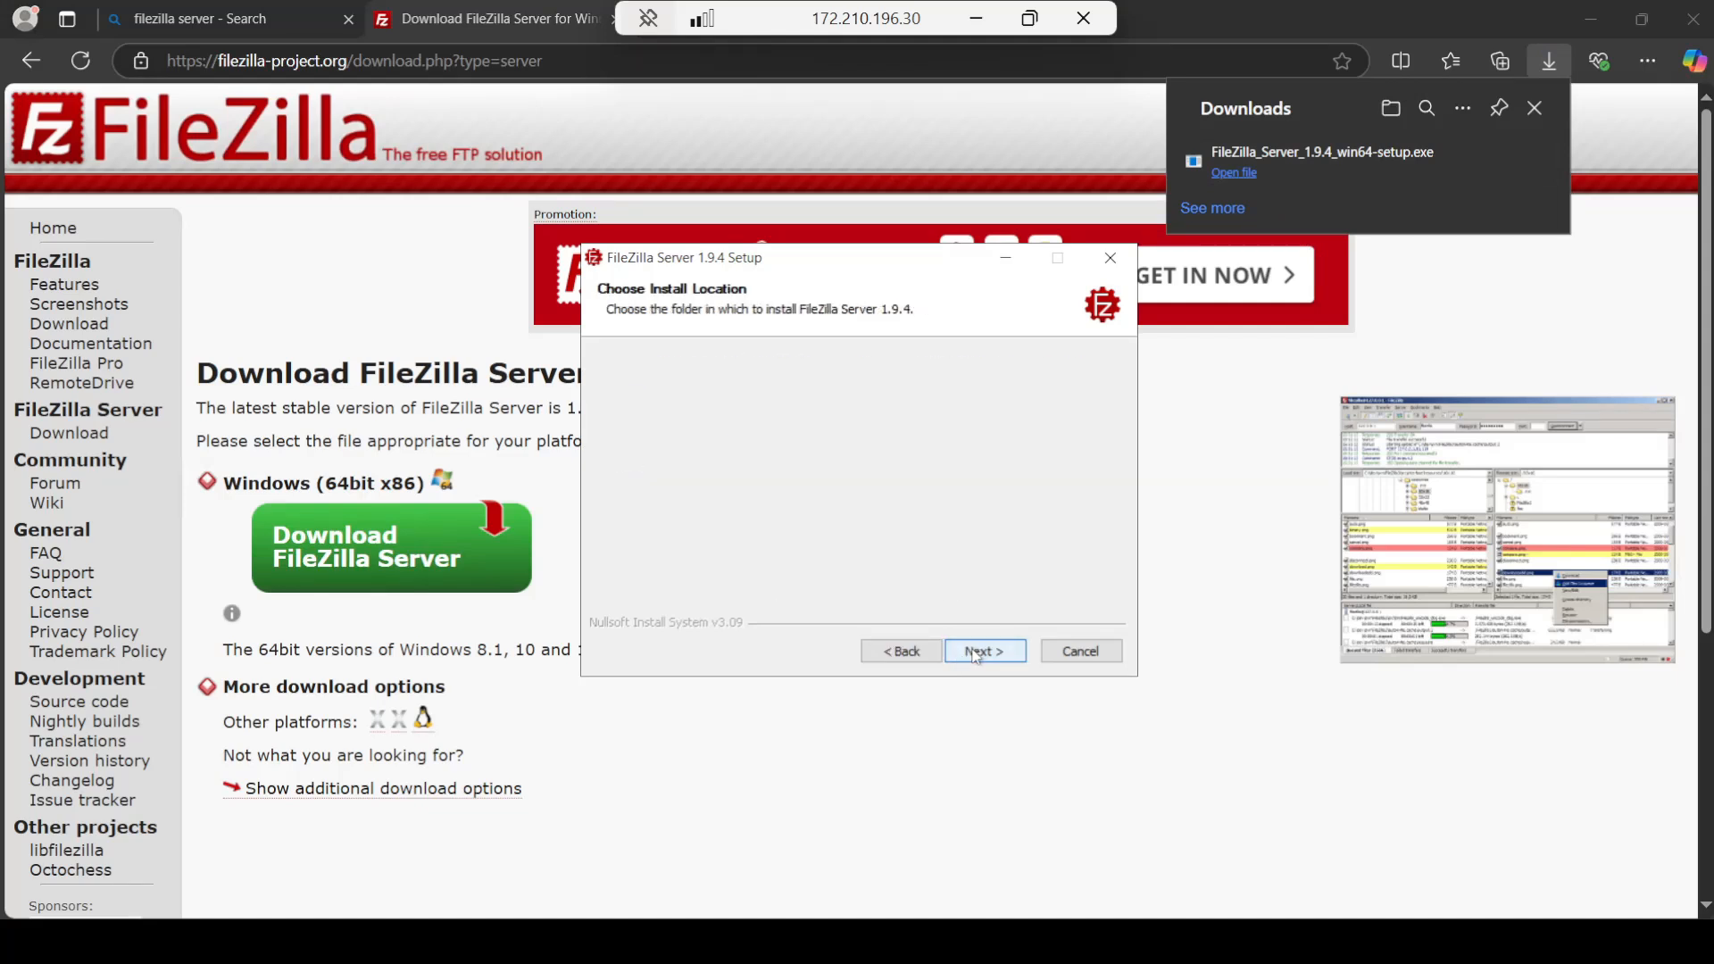
left_click(975, 652)
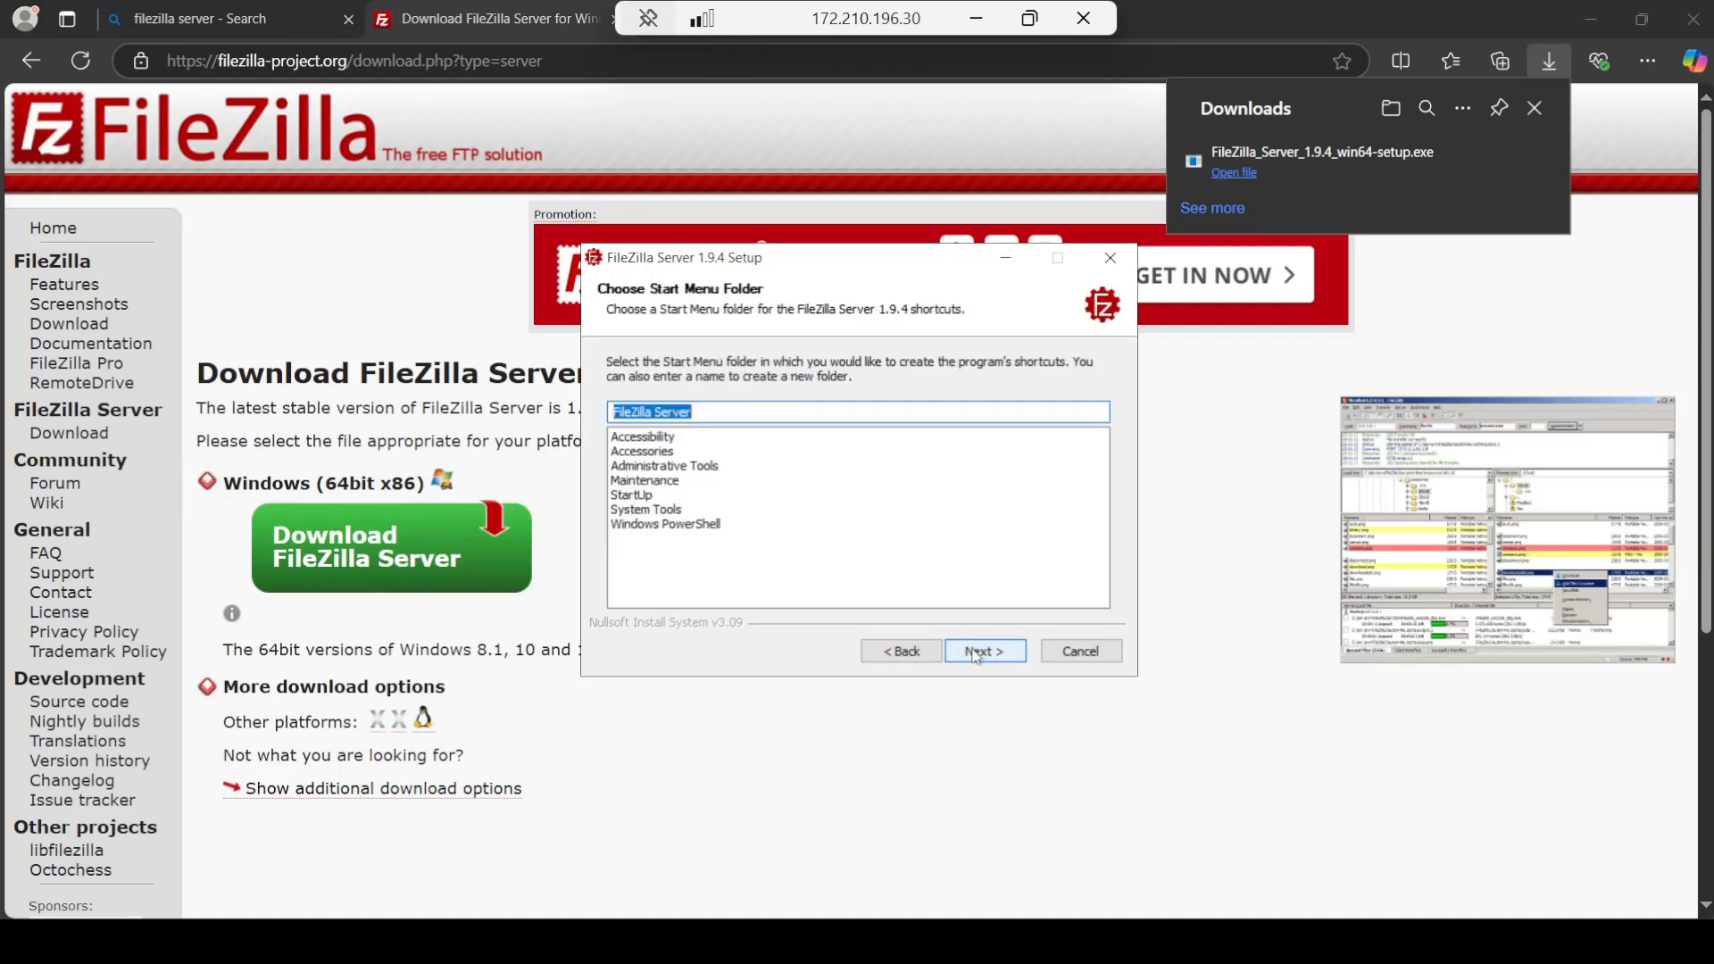
left_click(976, 657)
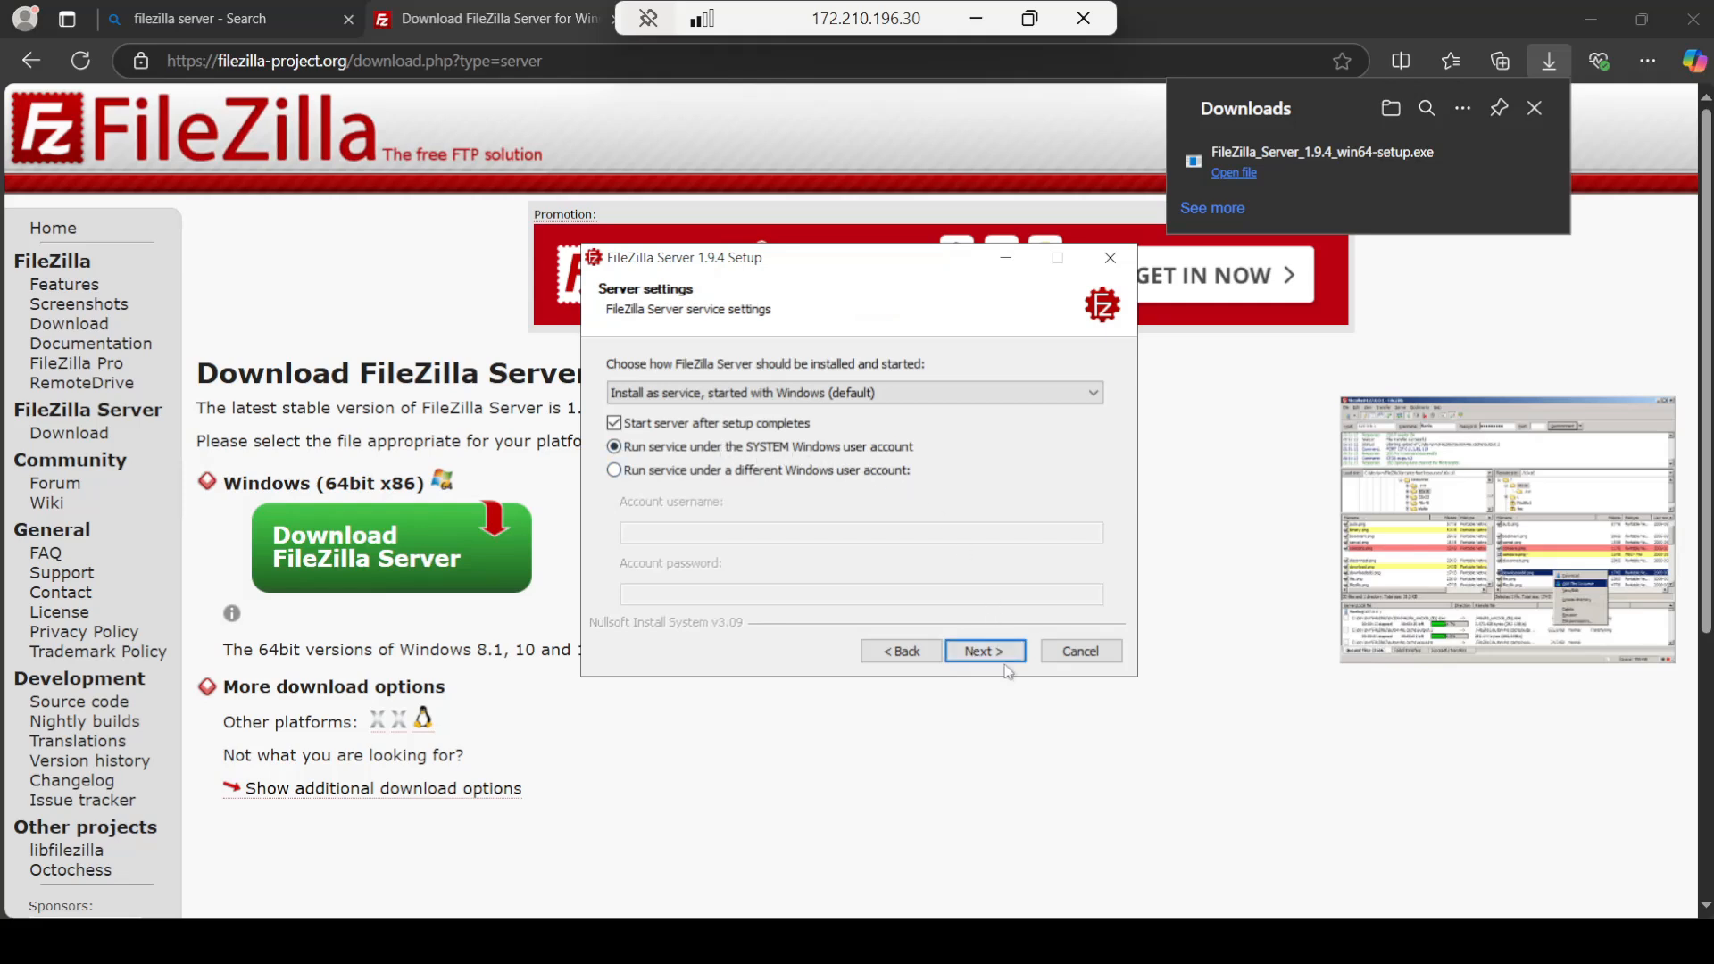
left_click(993, 654)
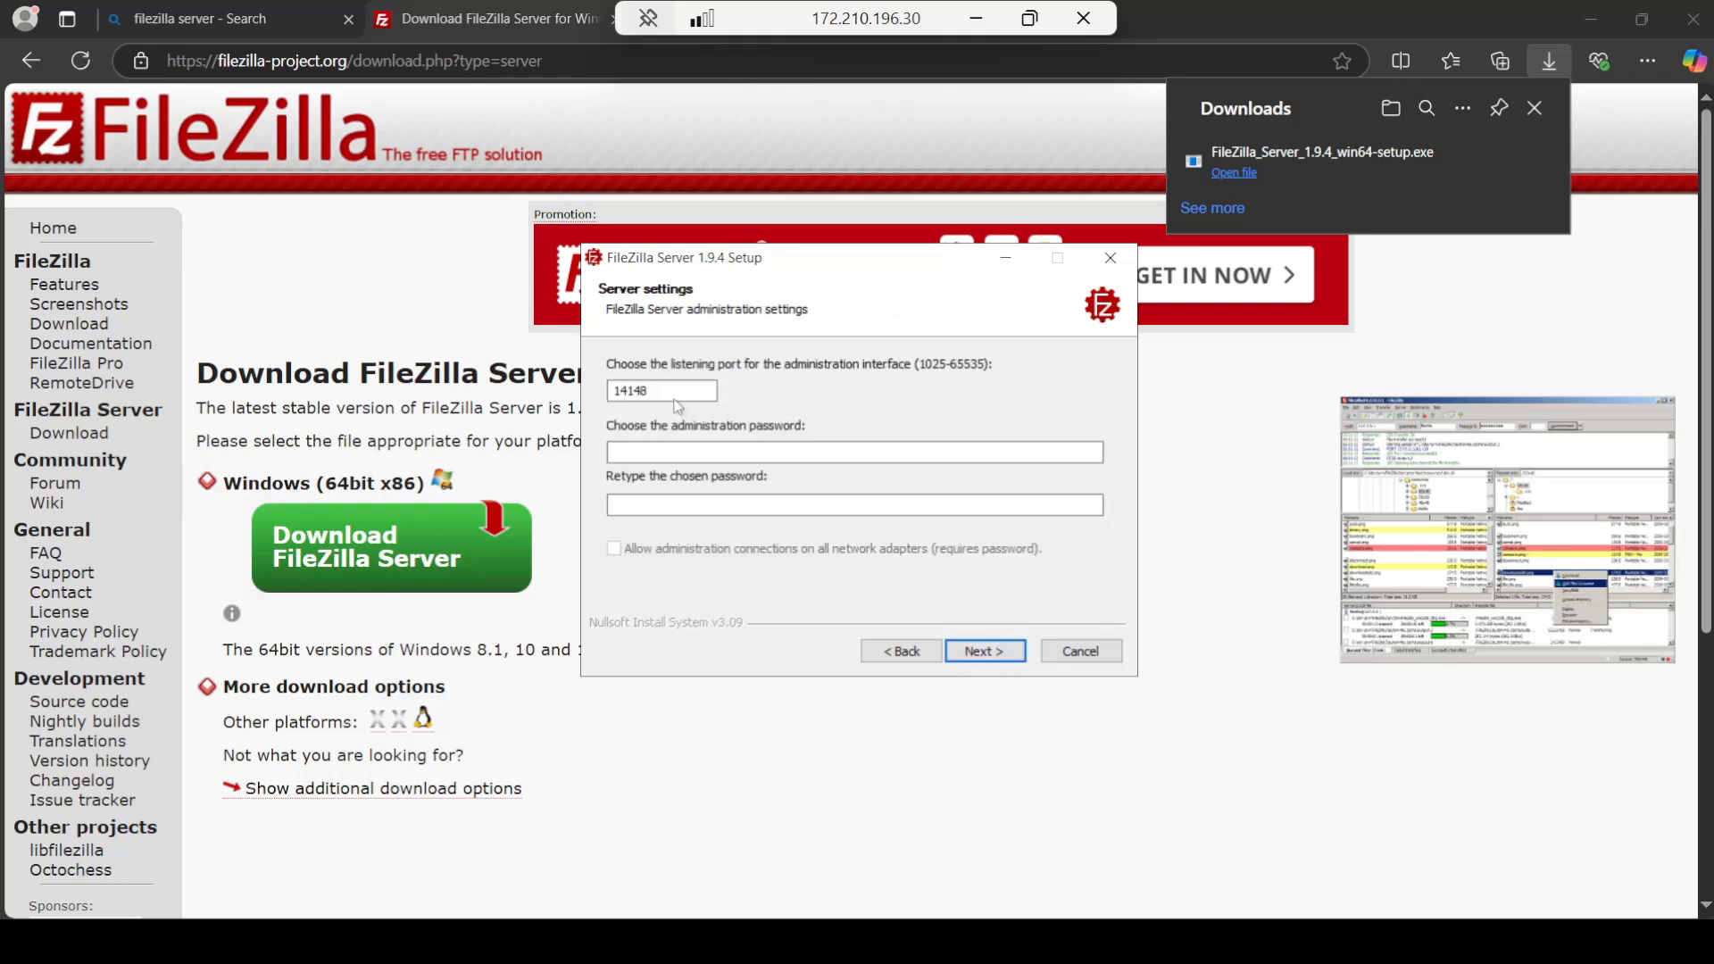
Step: Enter and retype the administration password, keep port 14148 and the default admin startup settings, and install FileZilla Server
left_click(717, 455)
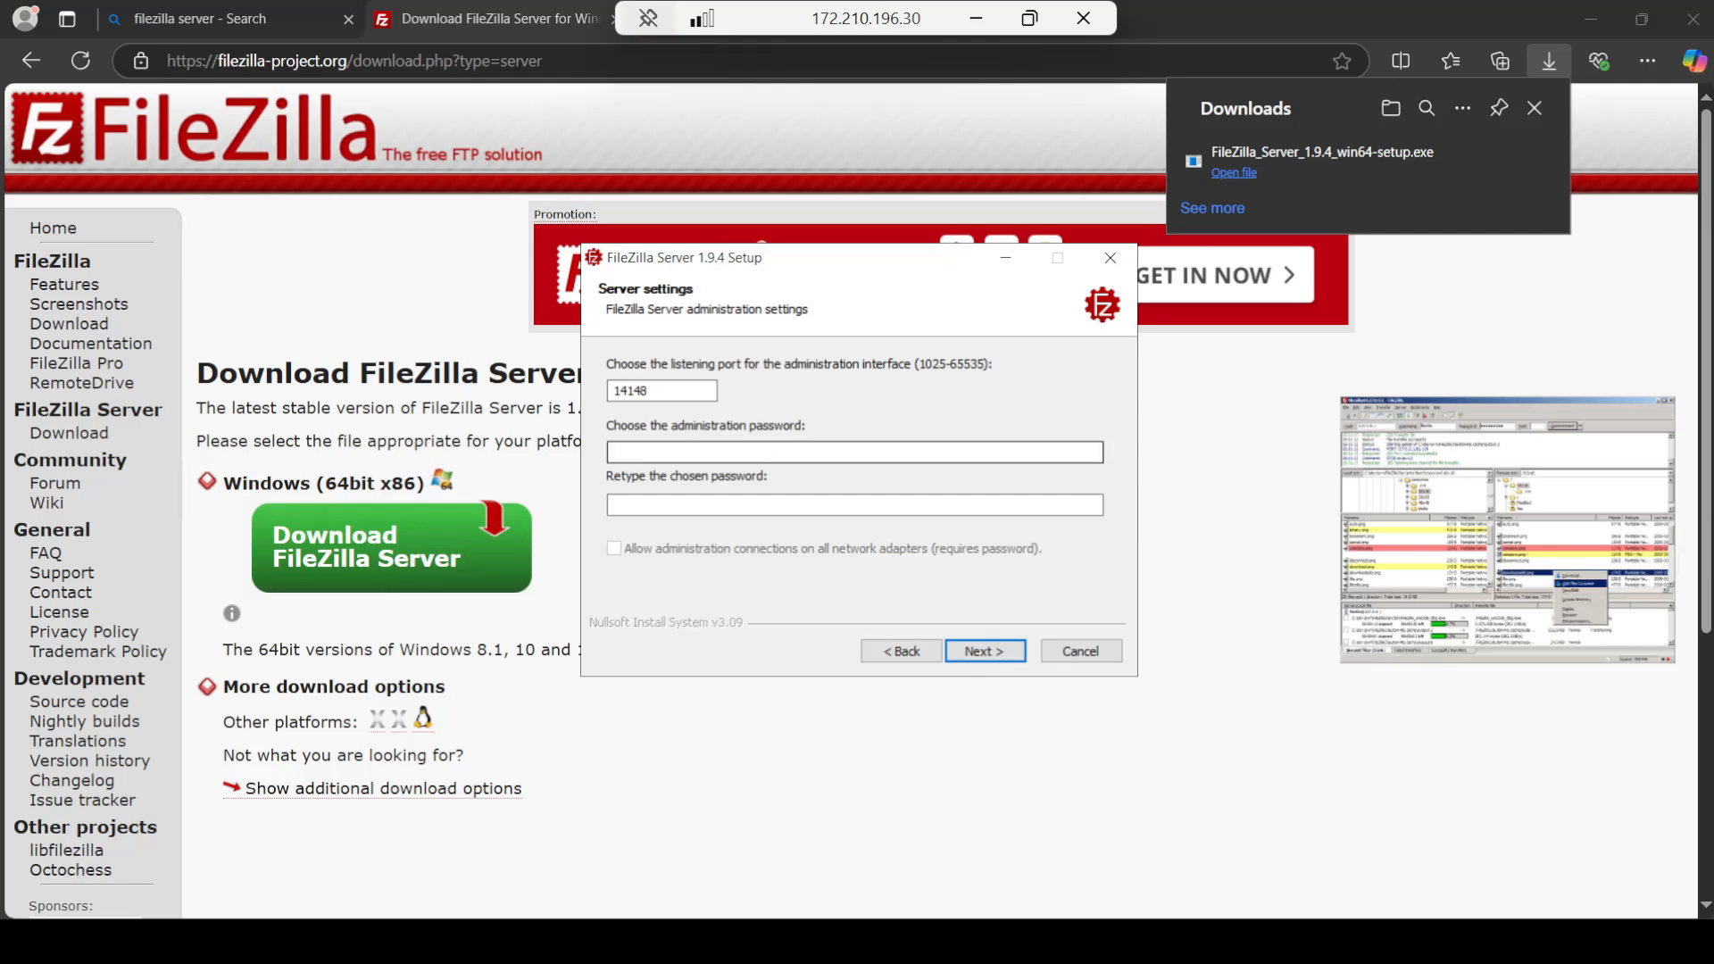
type("••••••••••••")
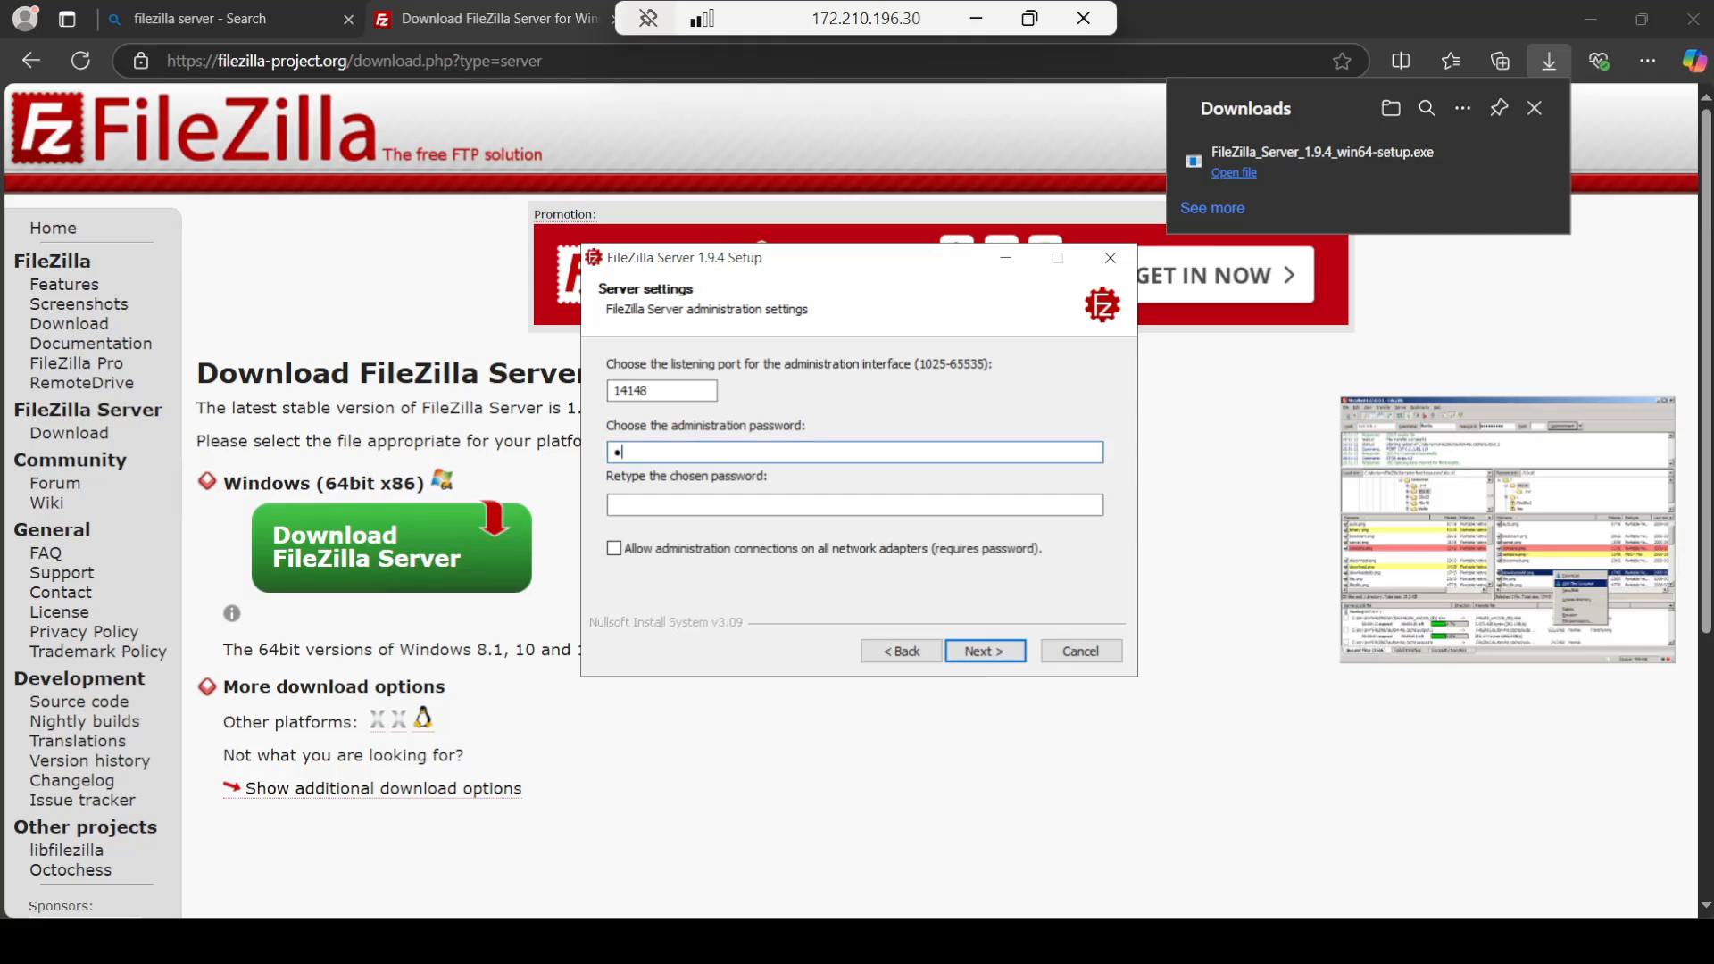
key("Tab")
type("••••••••••••")
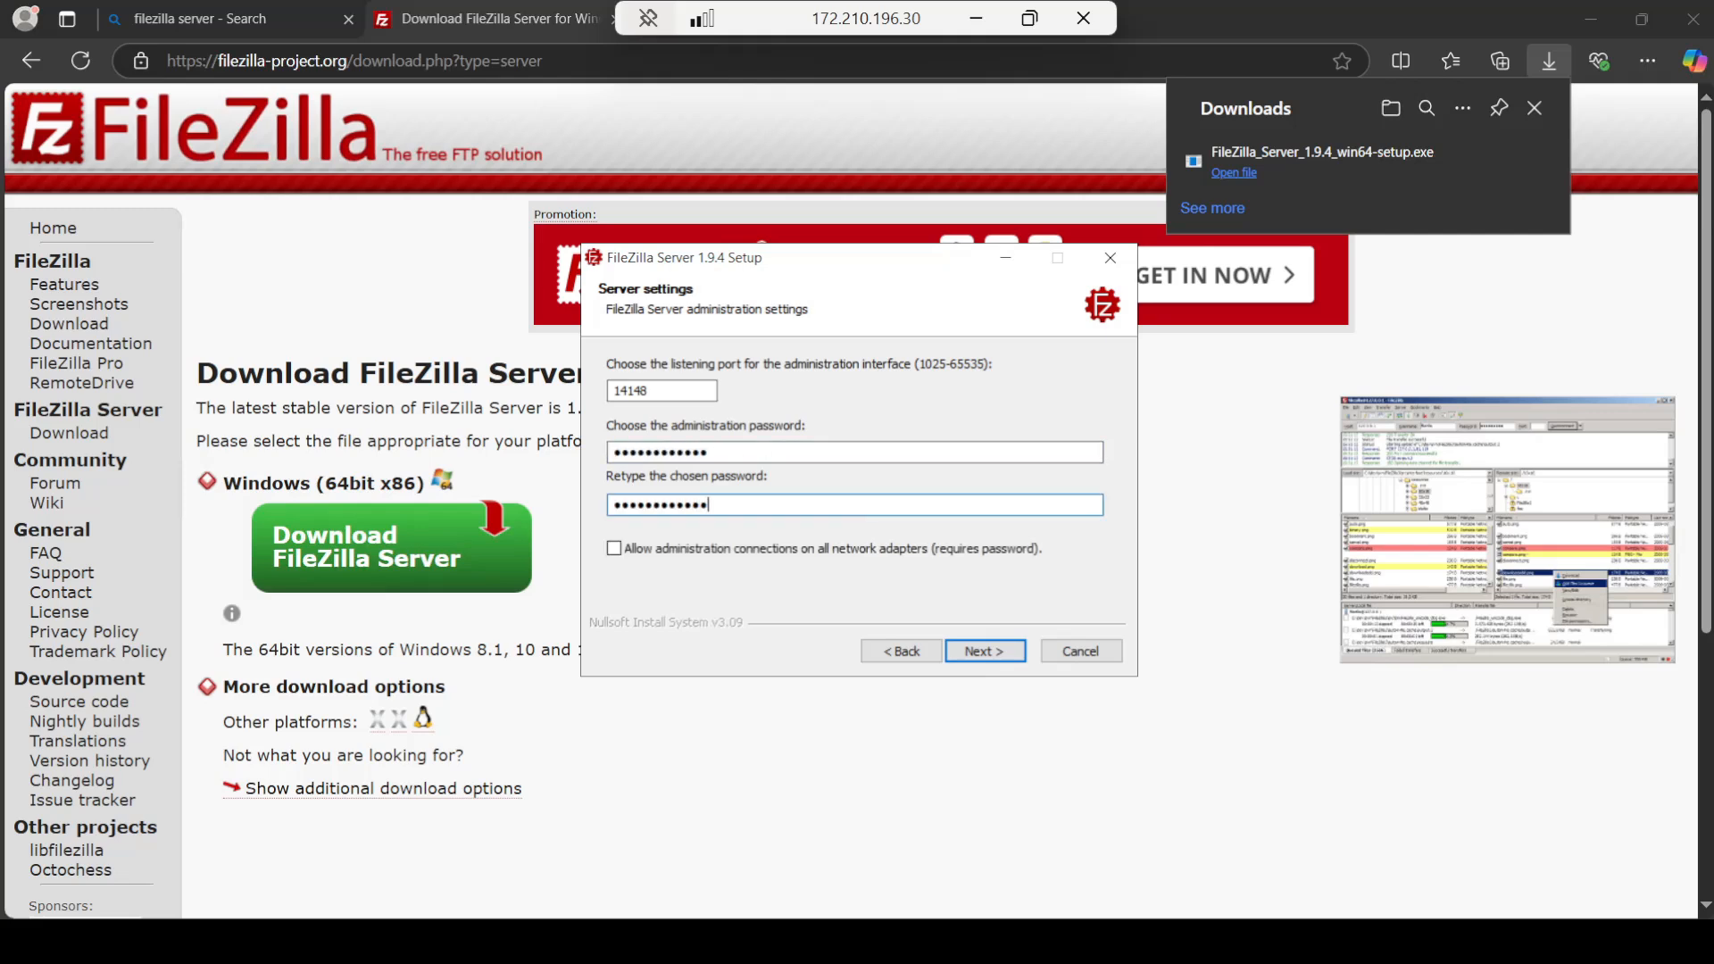
left_click(1005, 649)
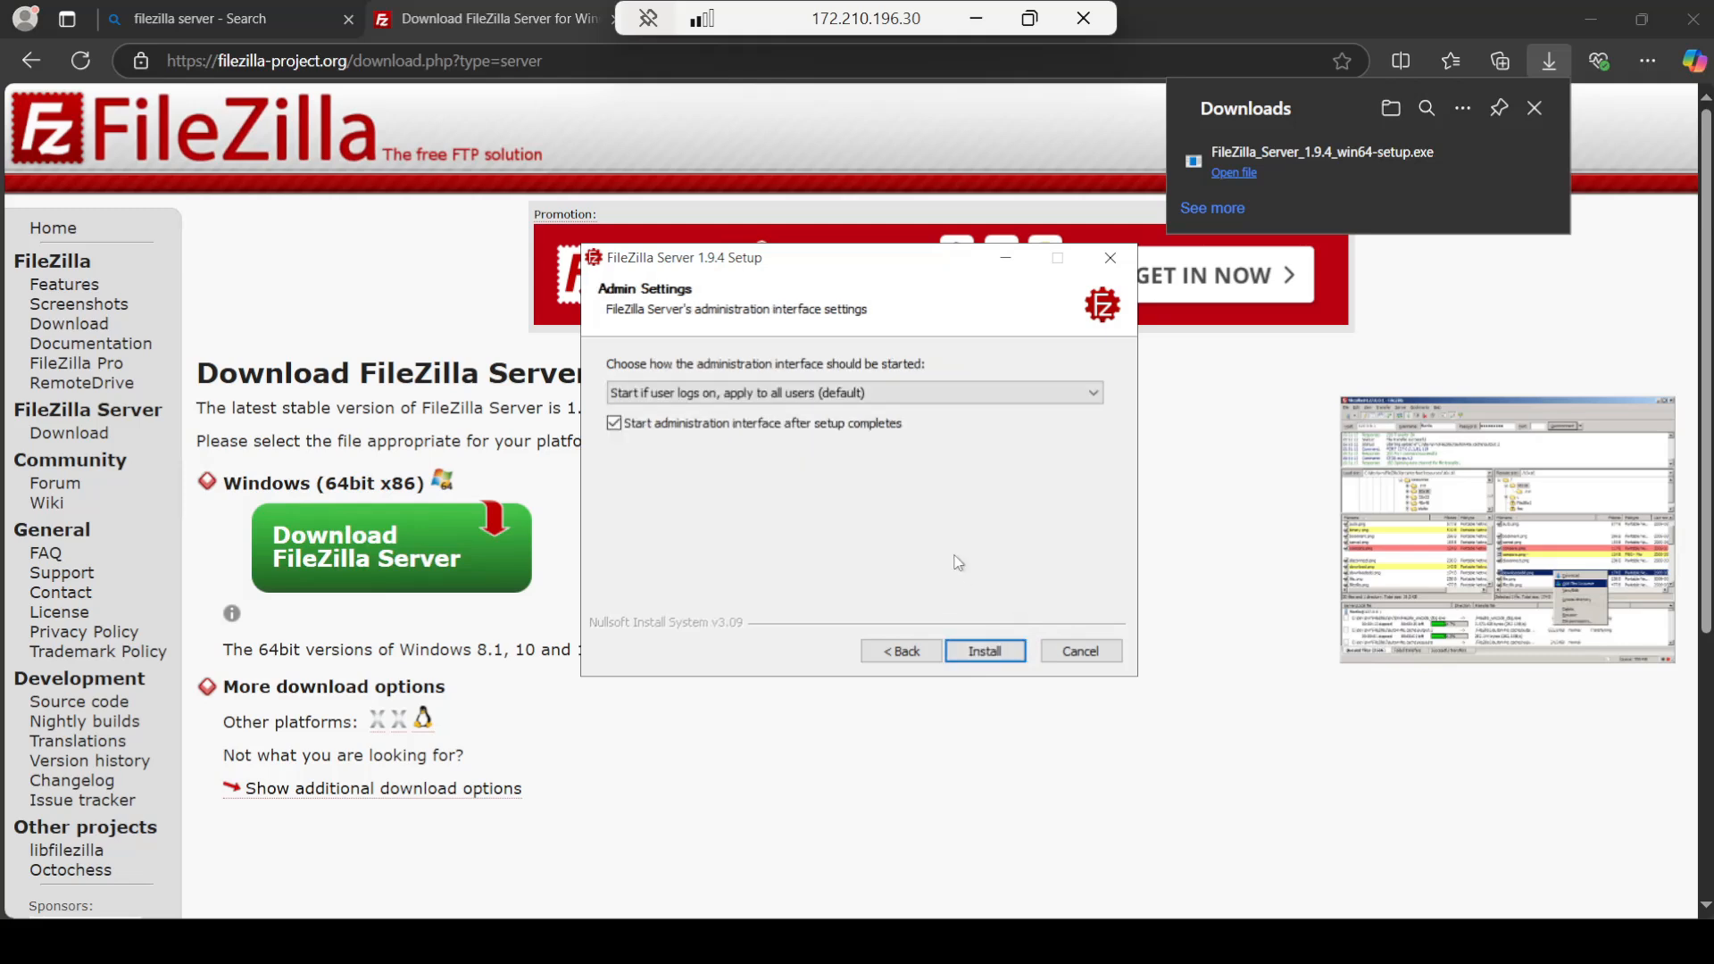
left_click(974, 659)
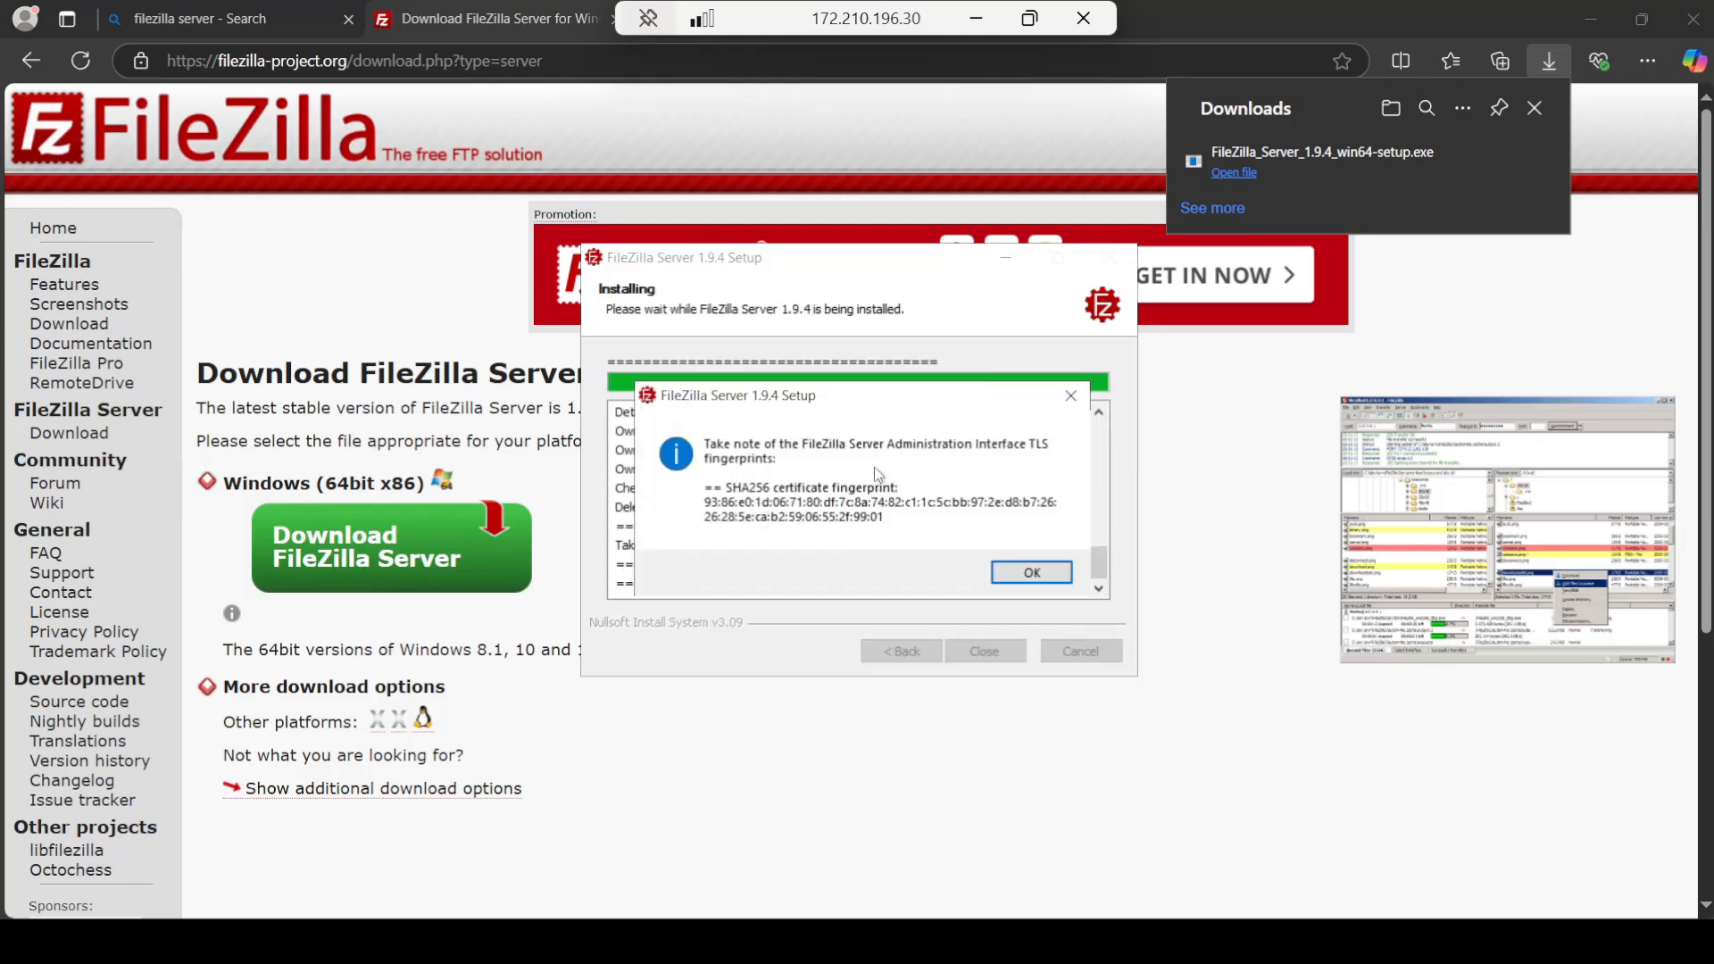
left_click(1006, 580)
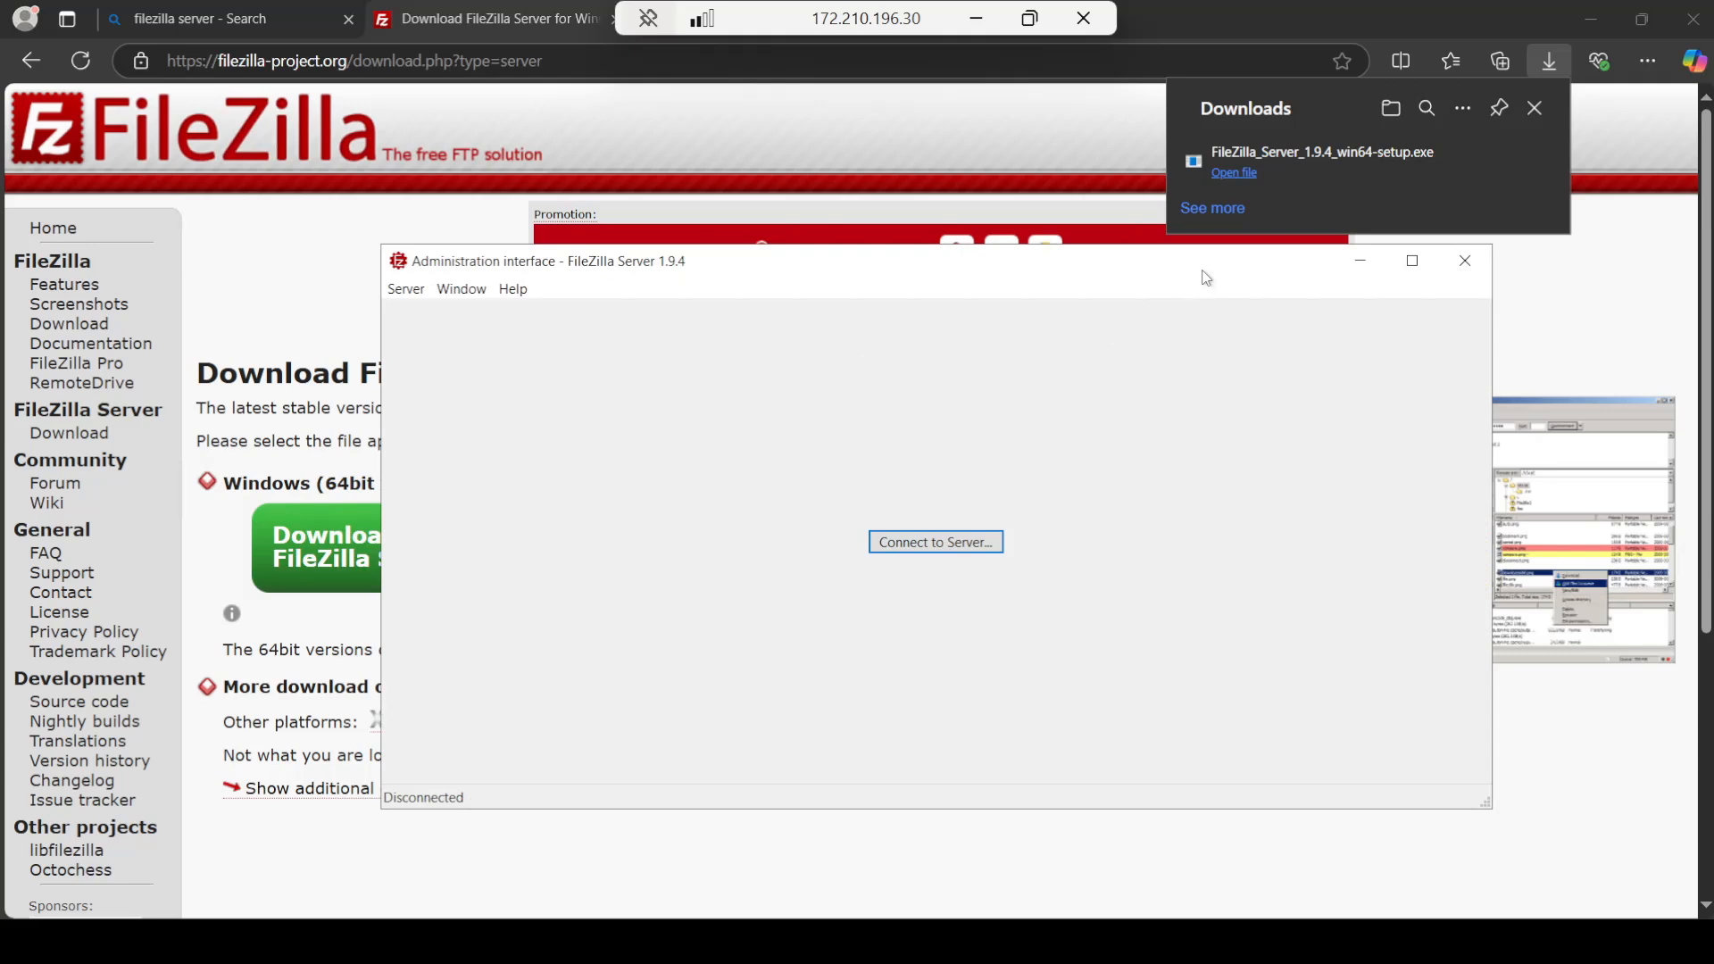
Step: Connect to the server at 127.0.0.1, port 14148, with the re-entered administration password and automatic connection at startup enabled
left_click(915, 542)
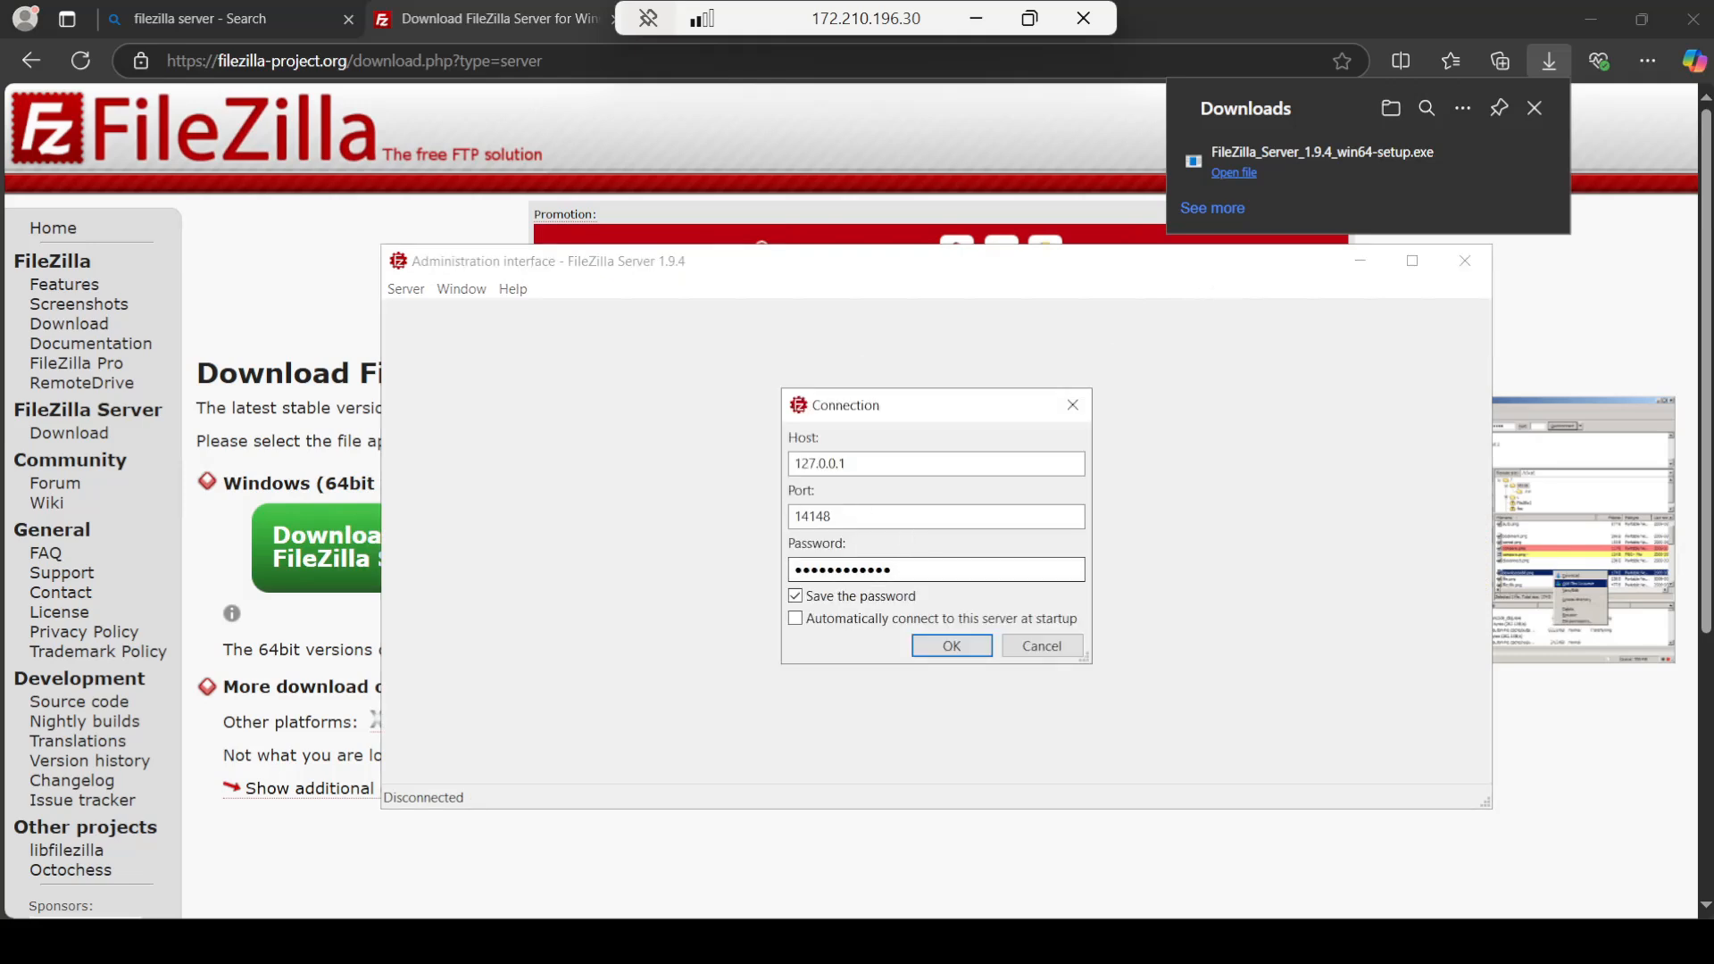
left_click_drag(891, 570, 792, 569)
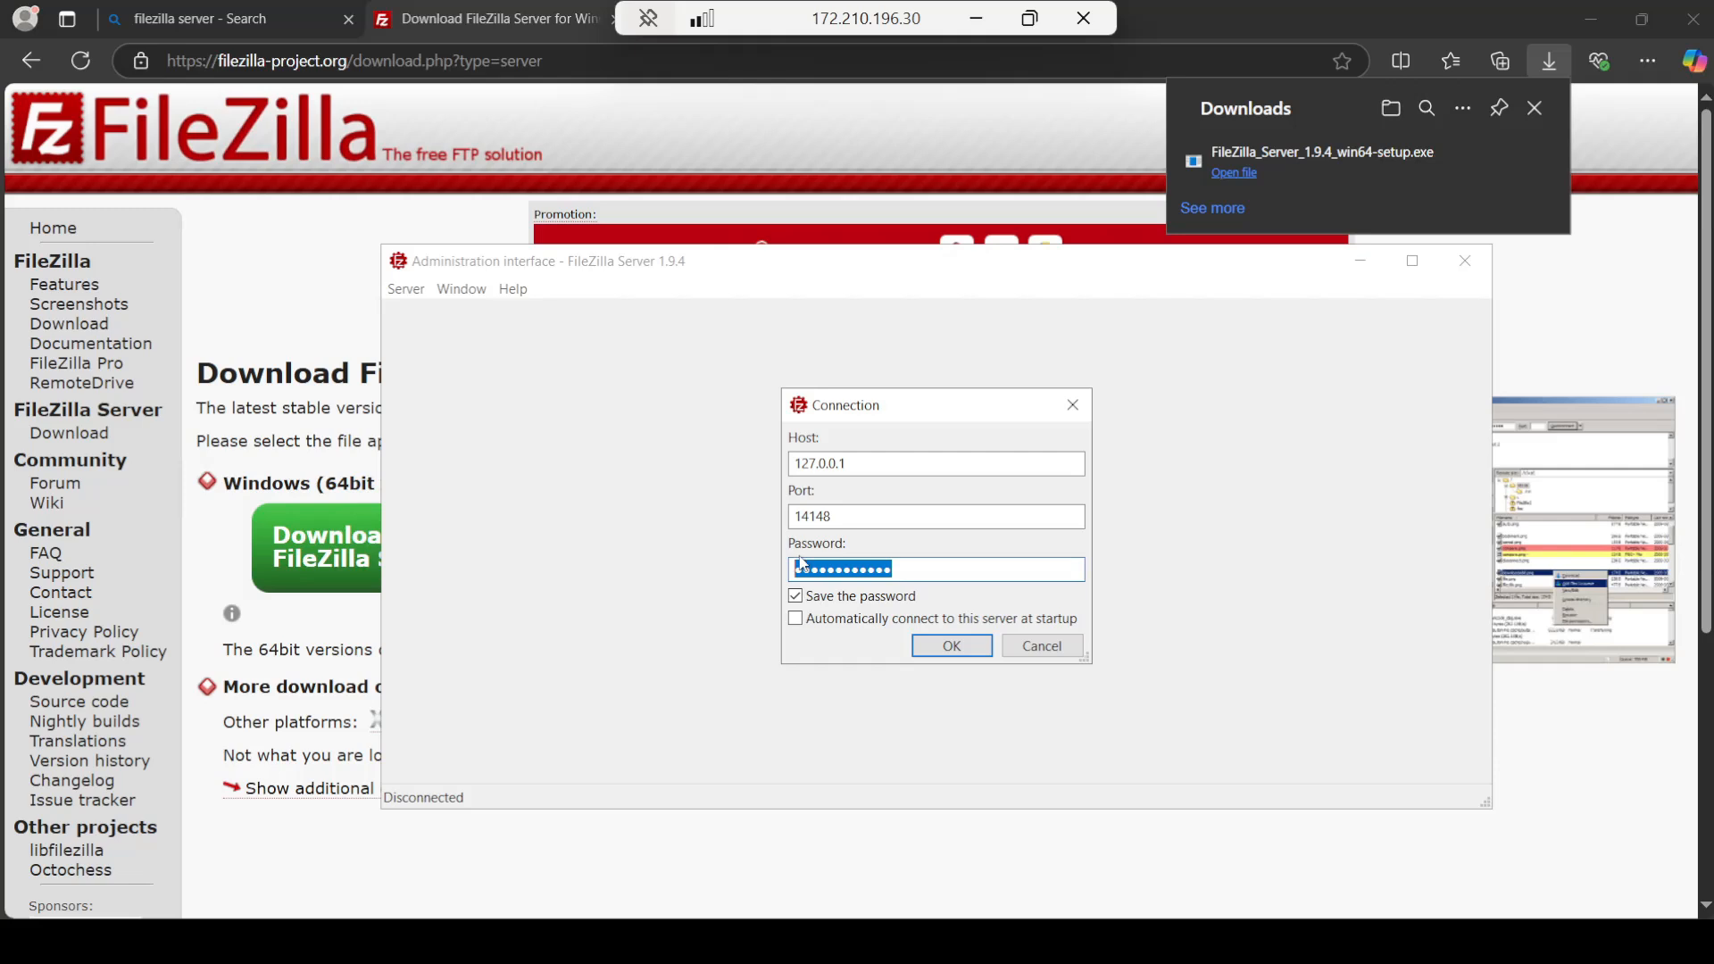
key("BackSpace")
type("••••••")
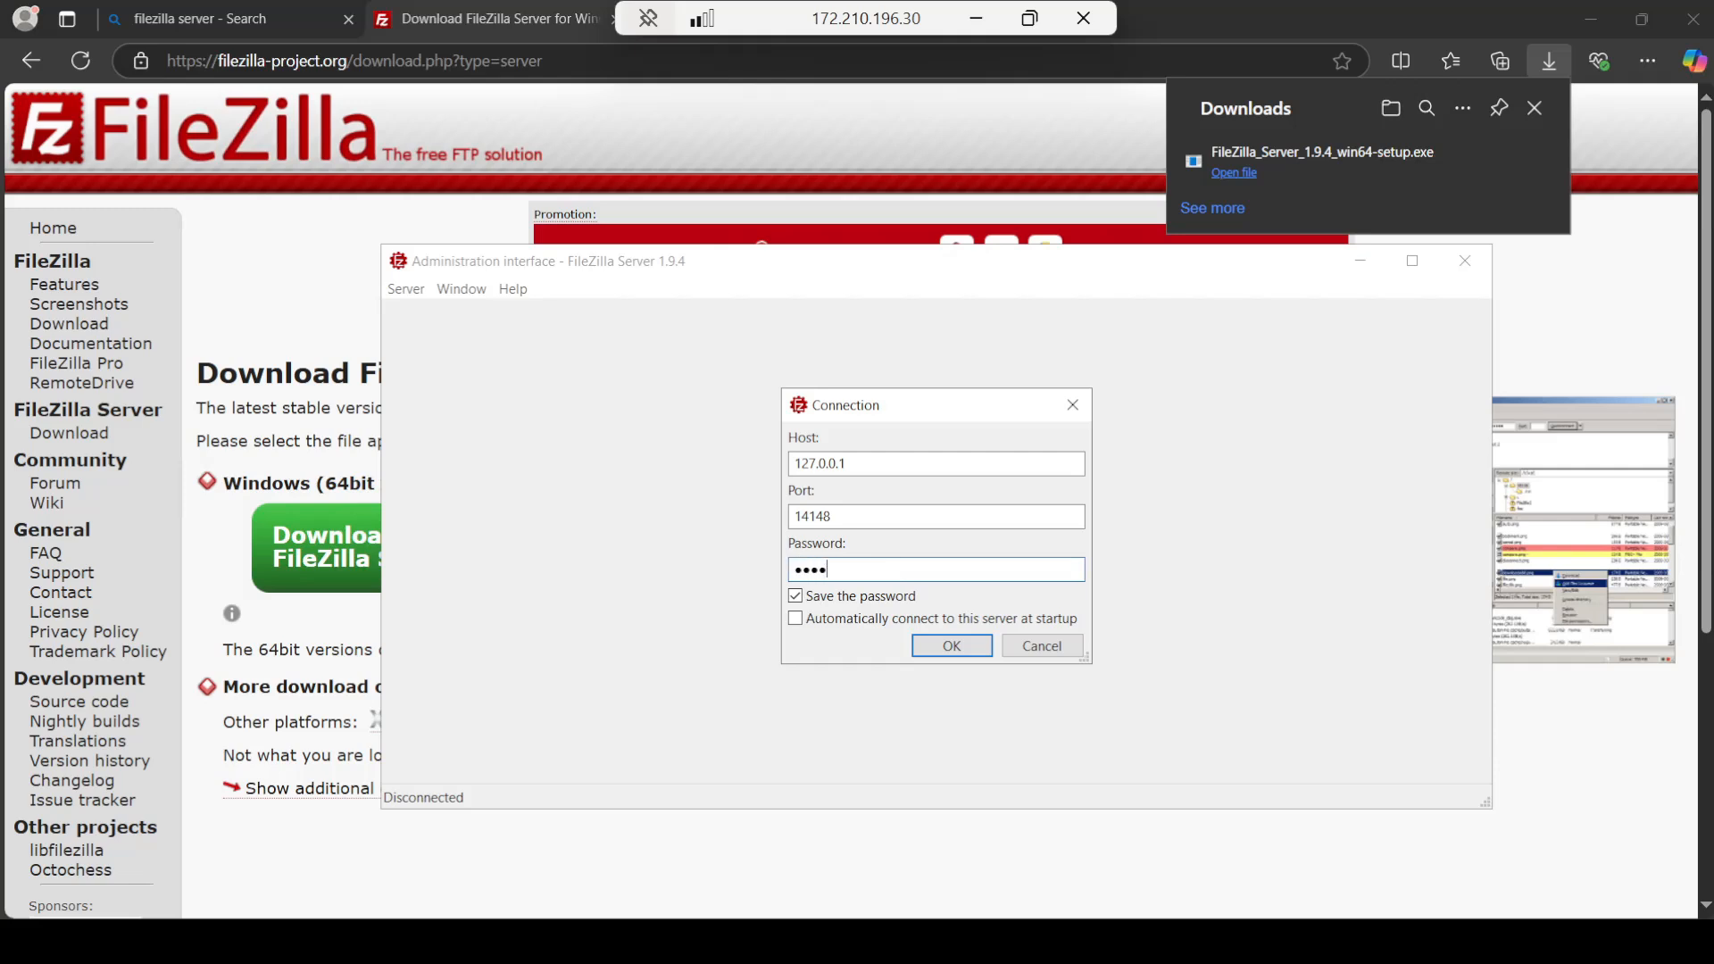
type("••••••")
left_click(795, 619)
left_click(951, 646)
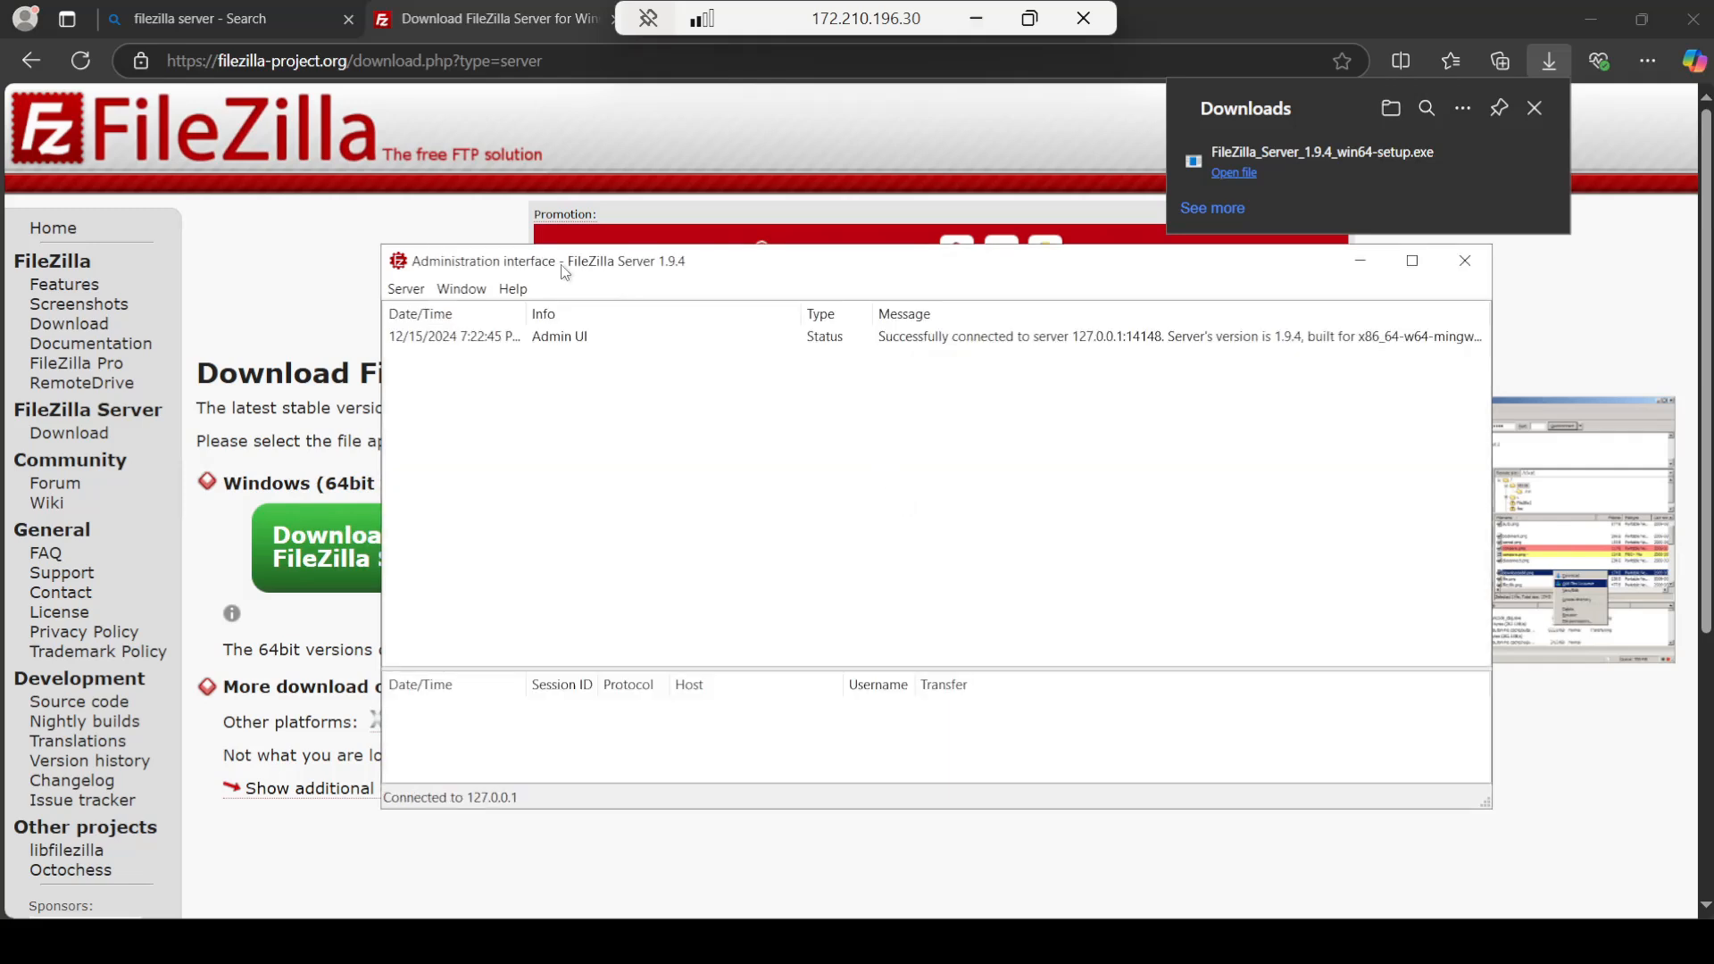
Step: Open the server configuration and set Autoban to ban IP addresses after 3 failed login attempts for 3600 seconds
left_click(406, 288)
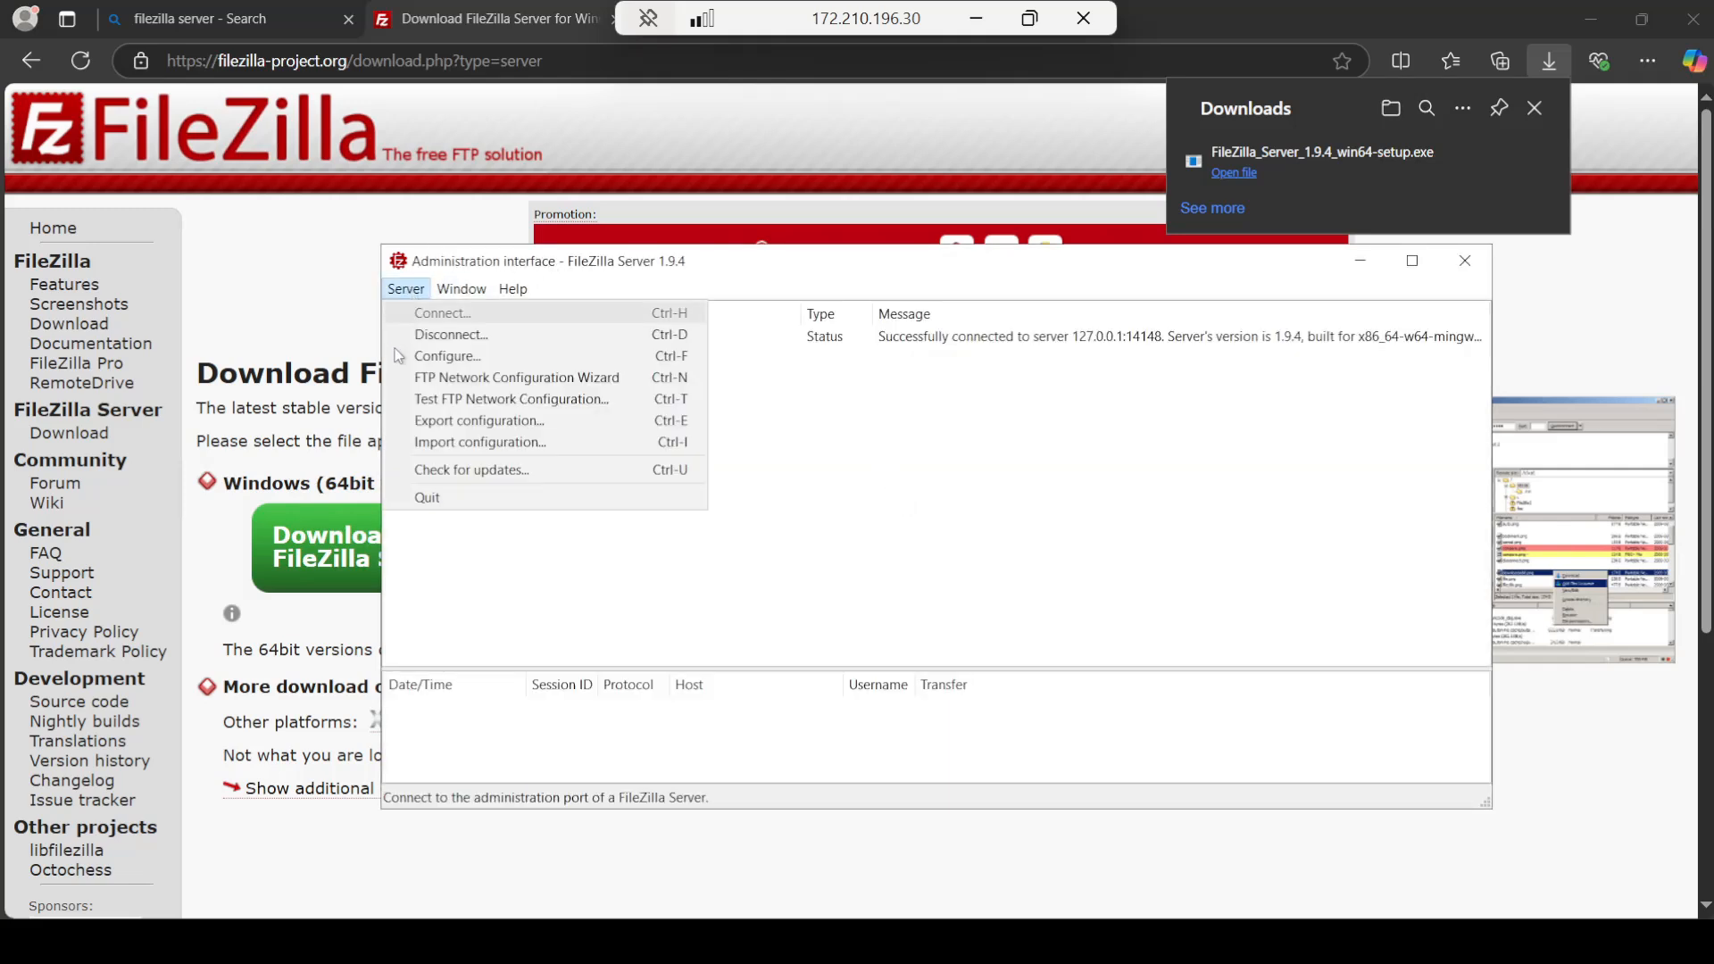
left_click(457, 361)
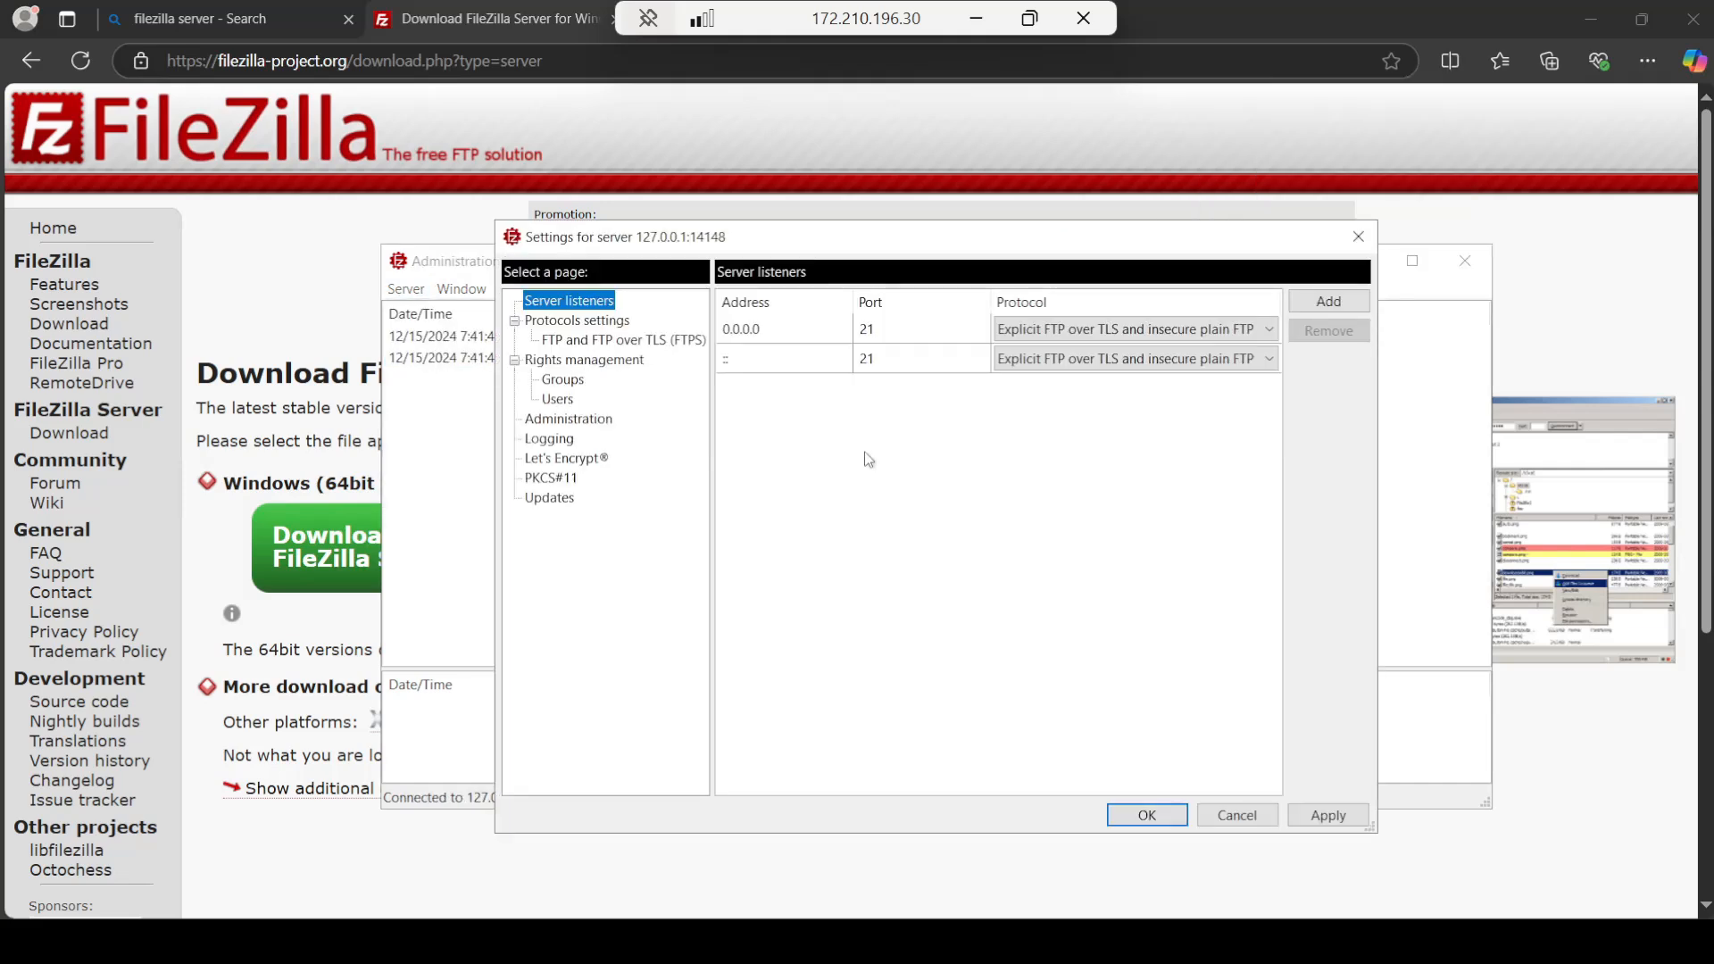
left_click(568, 323)
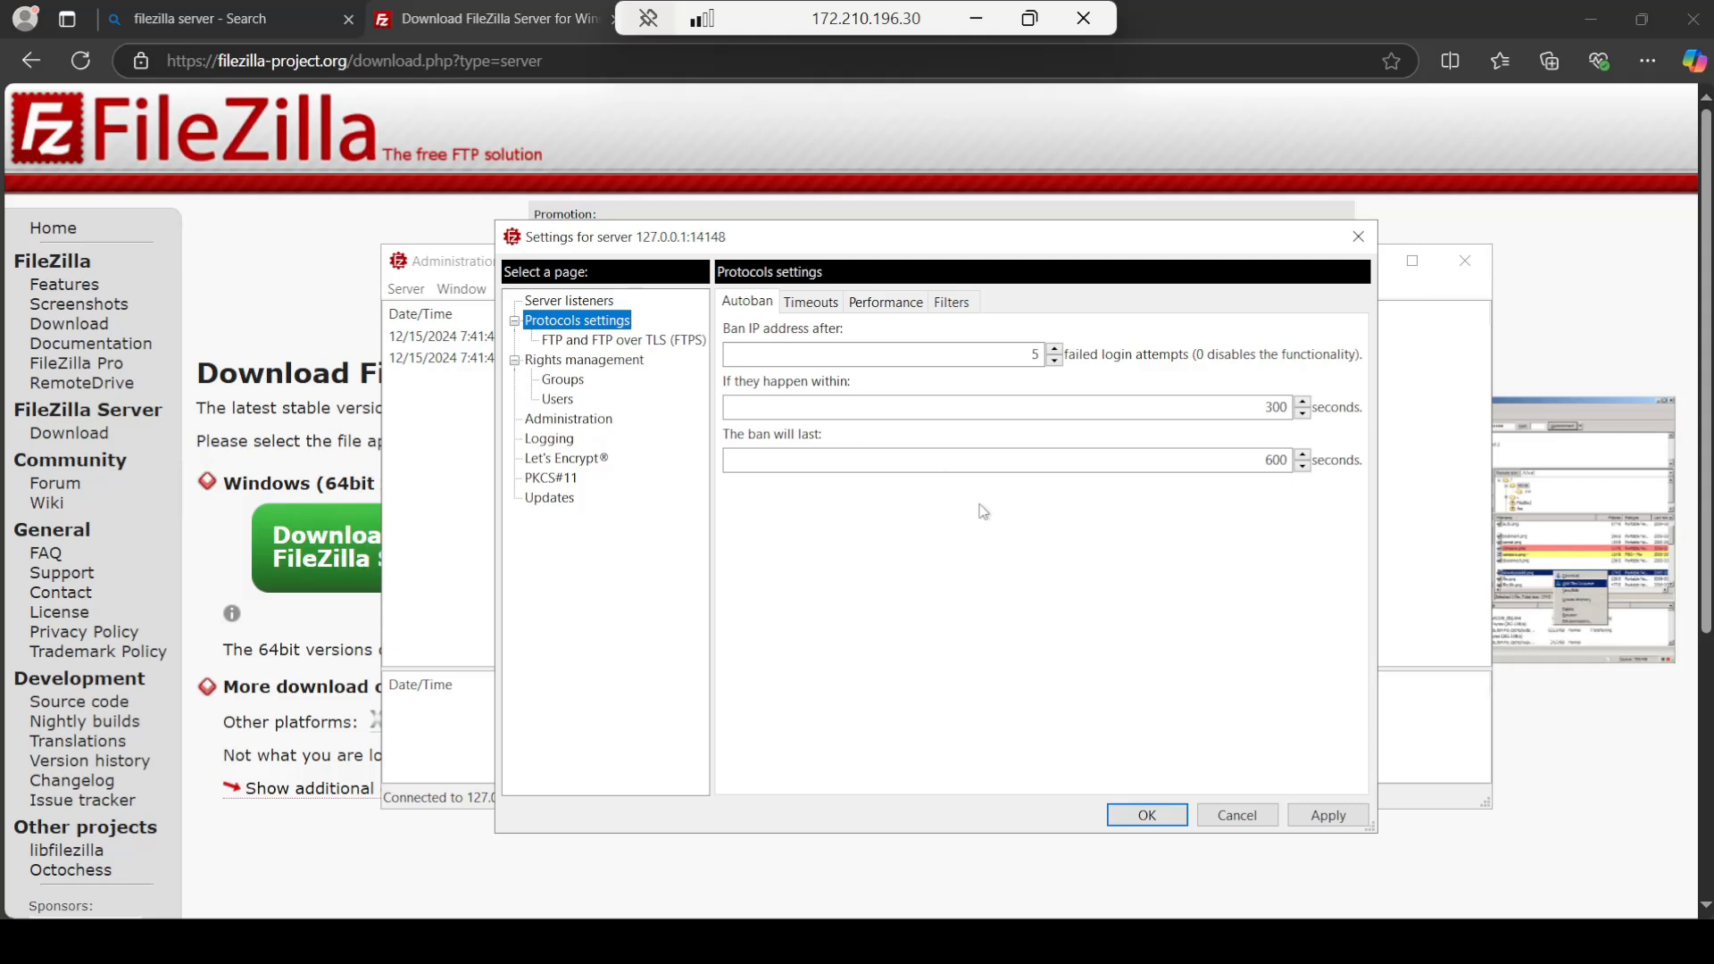
left_click(1033, 354)
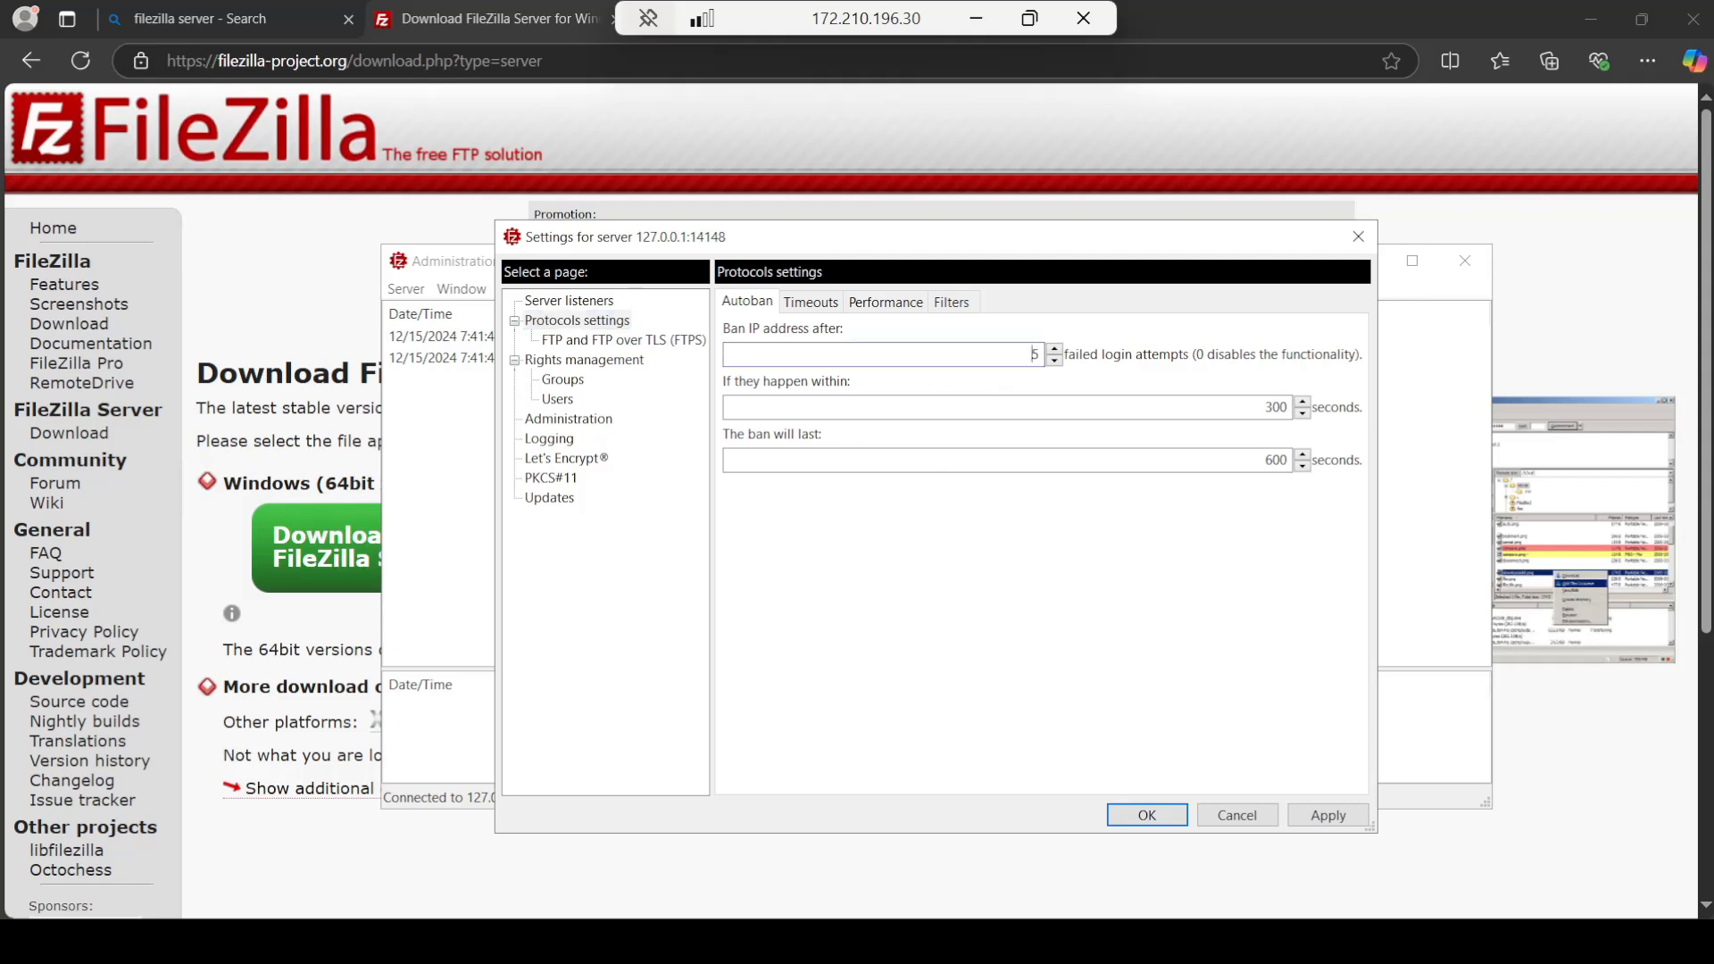
double_click(1033, 355)
type("3")
type("3")
Step: Add a new group named AdminGroup under Rights management and widen the settings window
left_click(564, 382)
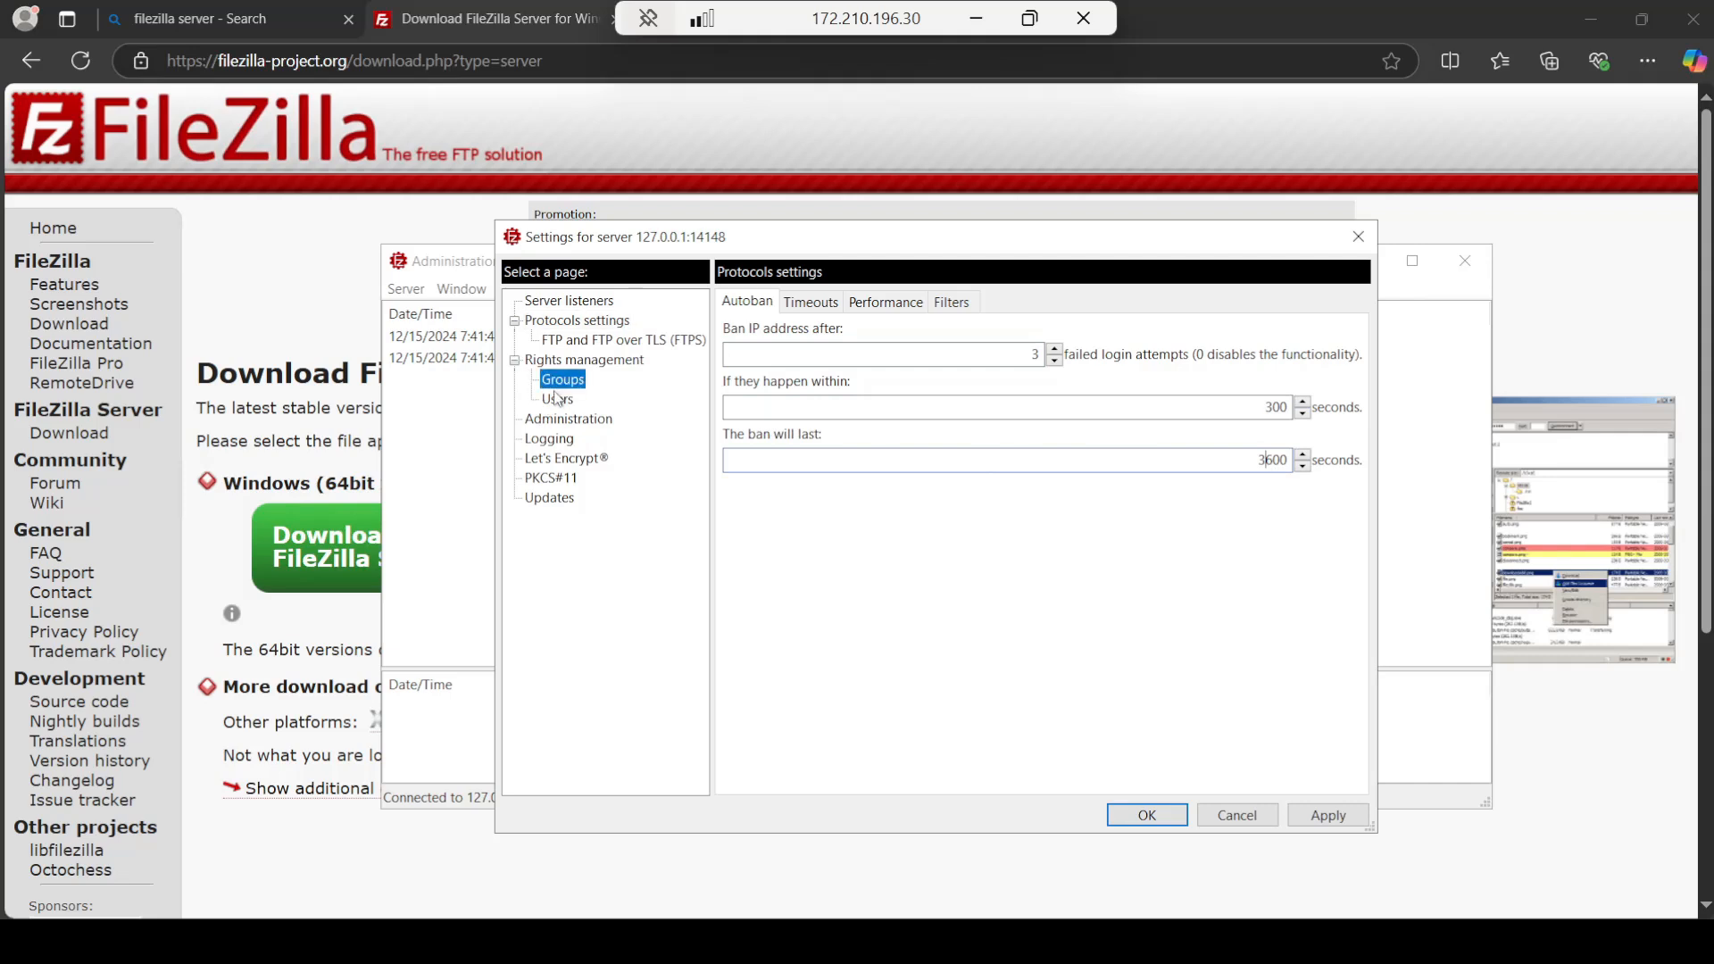
left_click(555, 400)
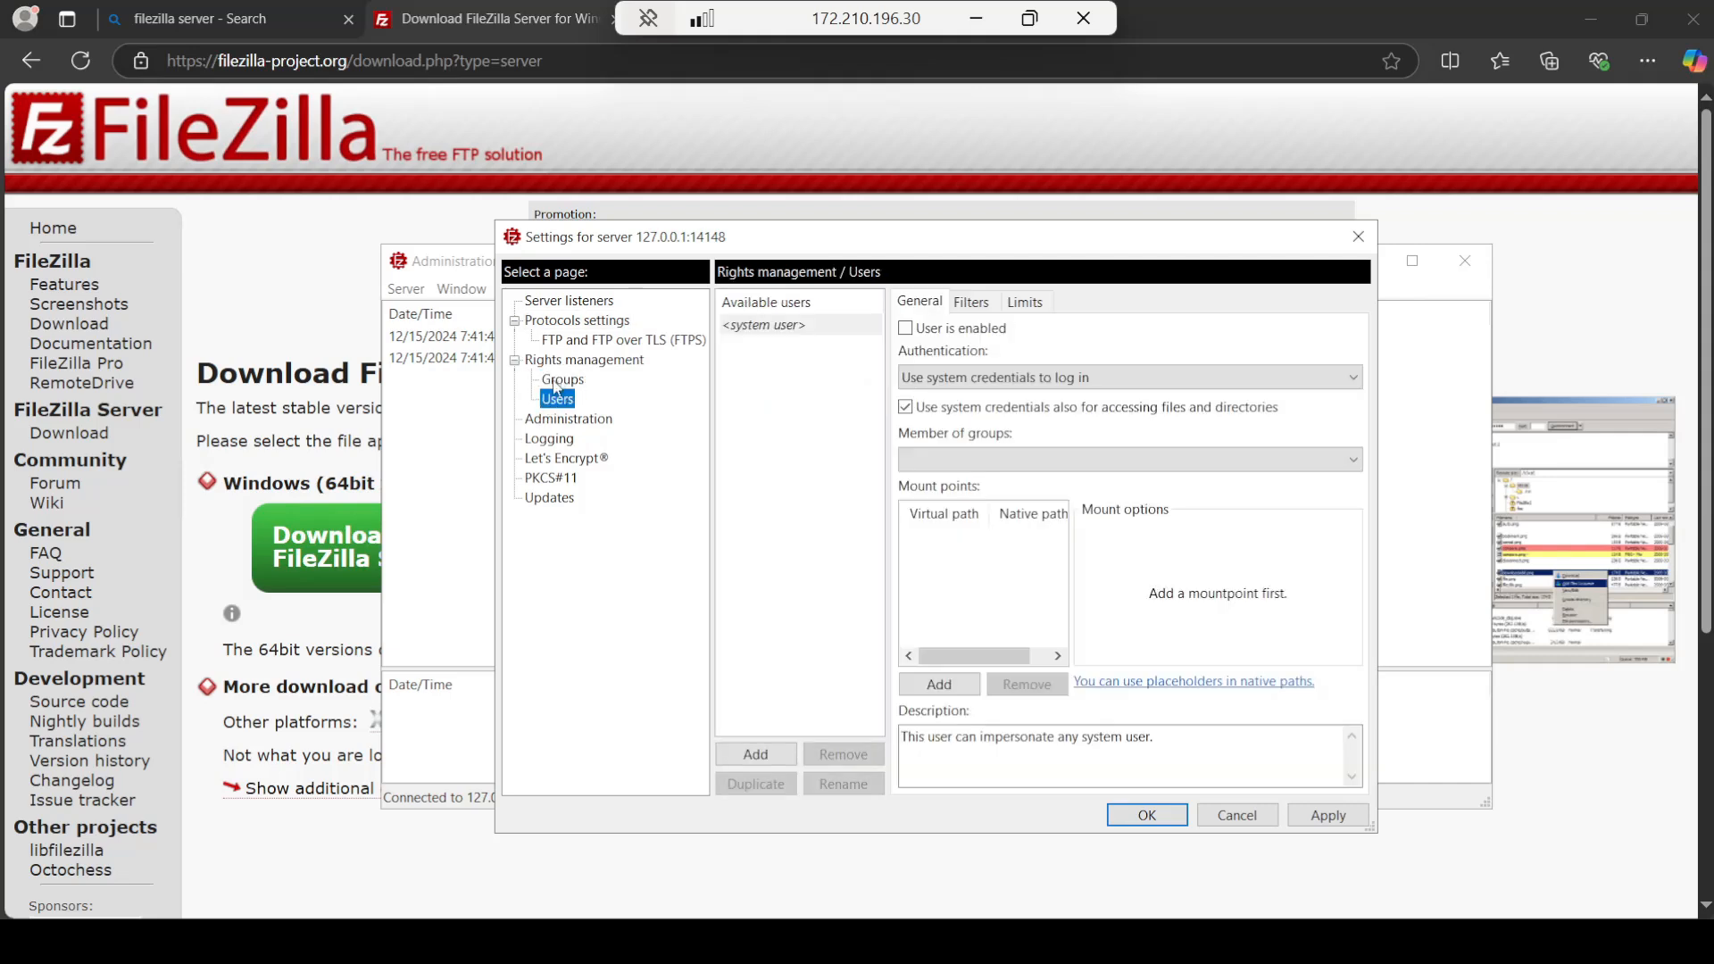
left_click(558, 381)
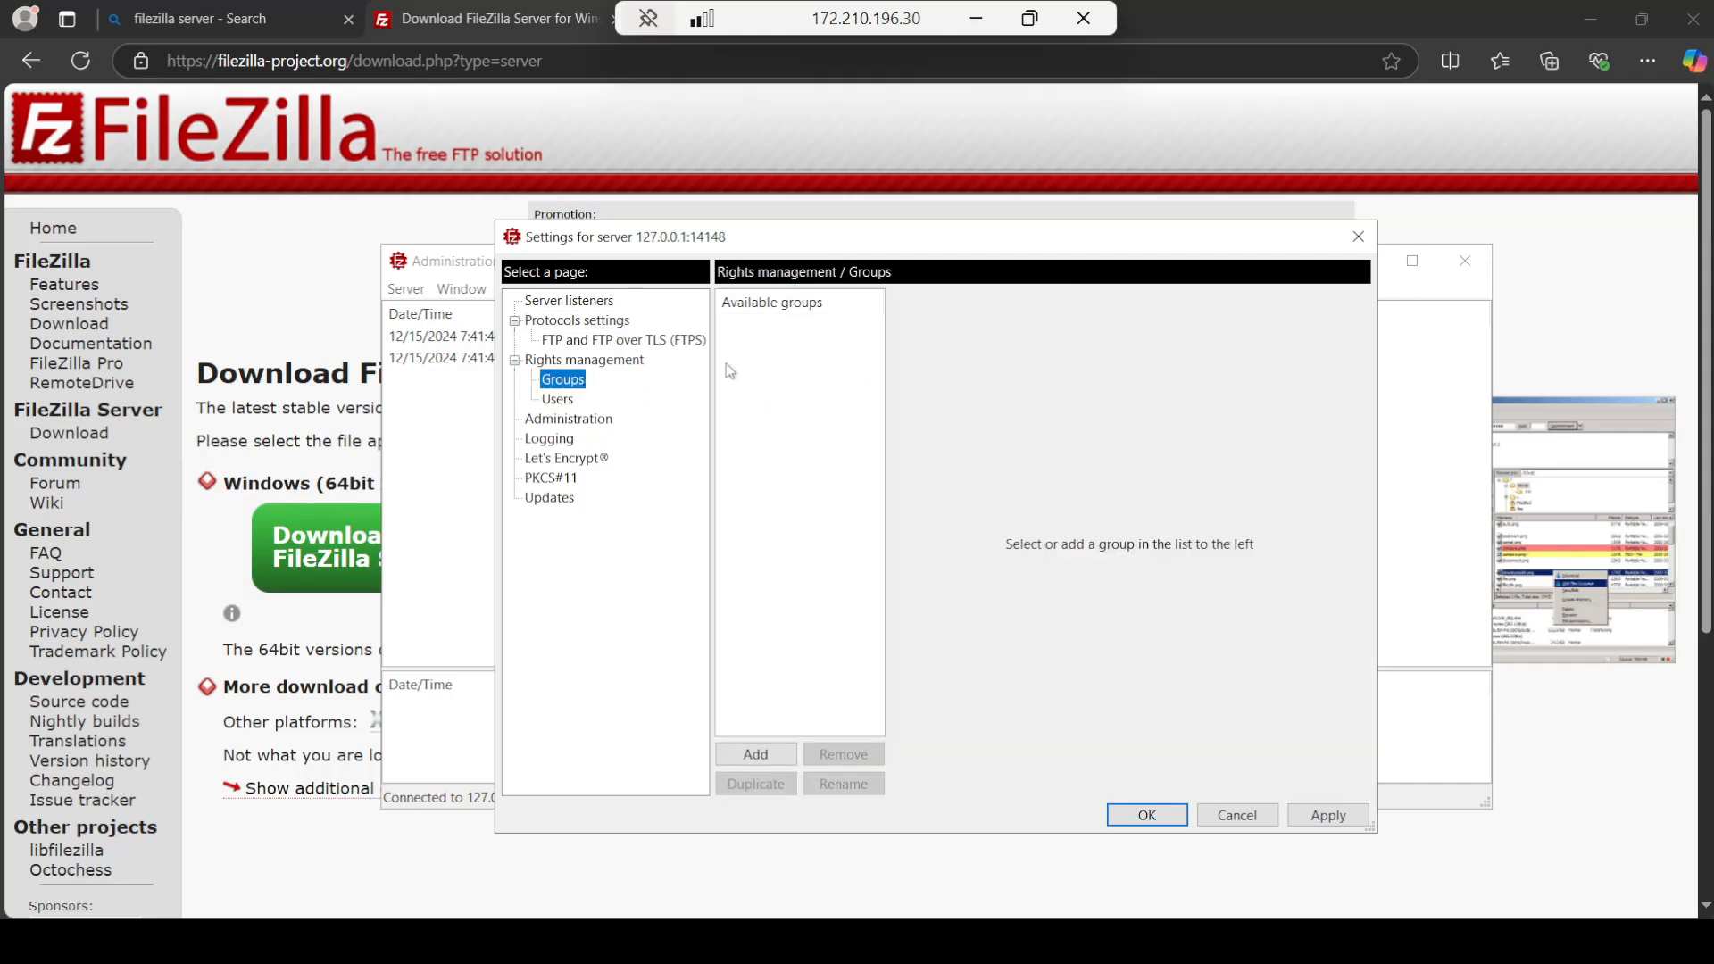
left_click(749, 755)
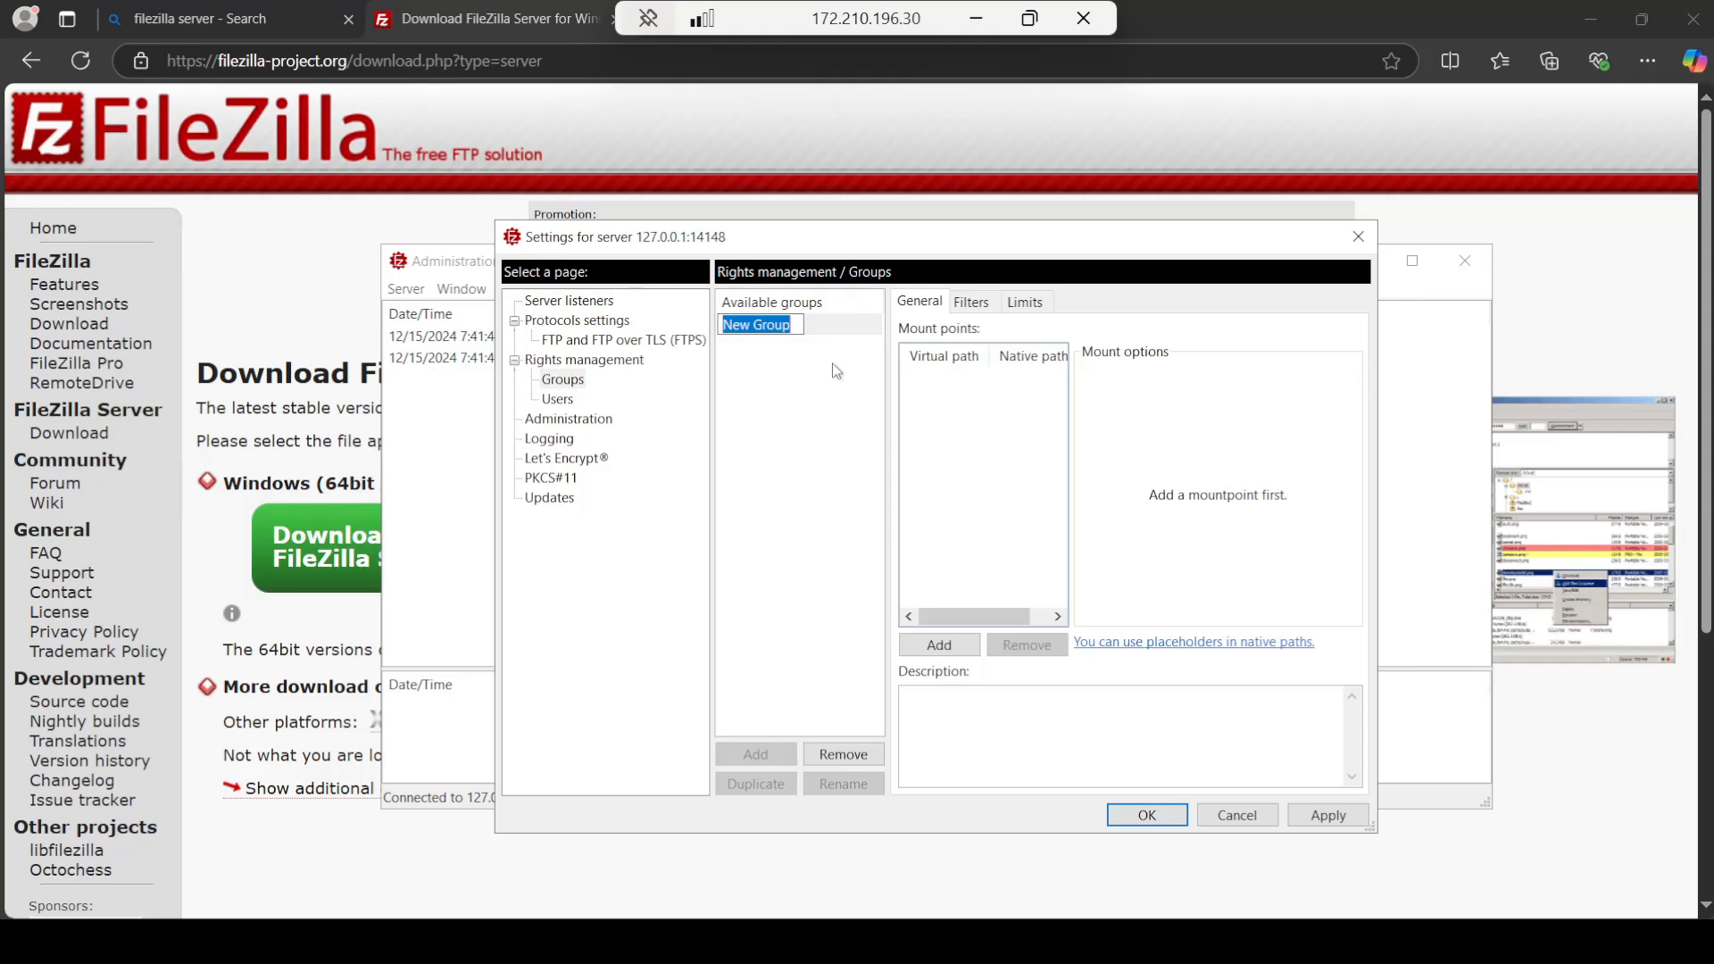
type("AdminGrou")
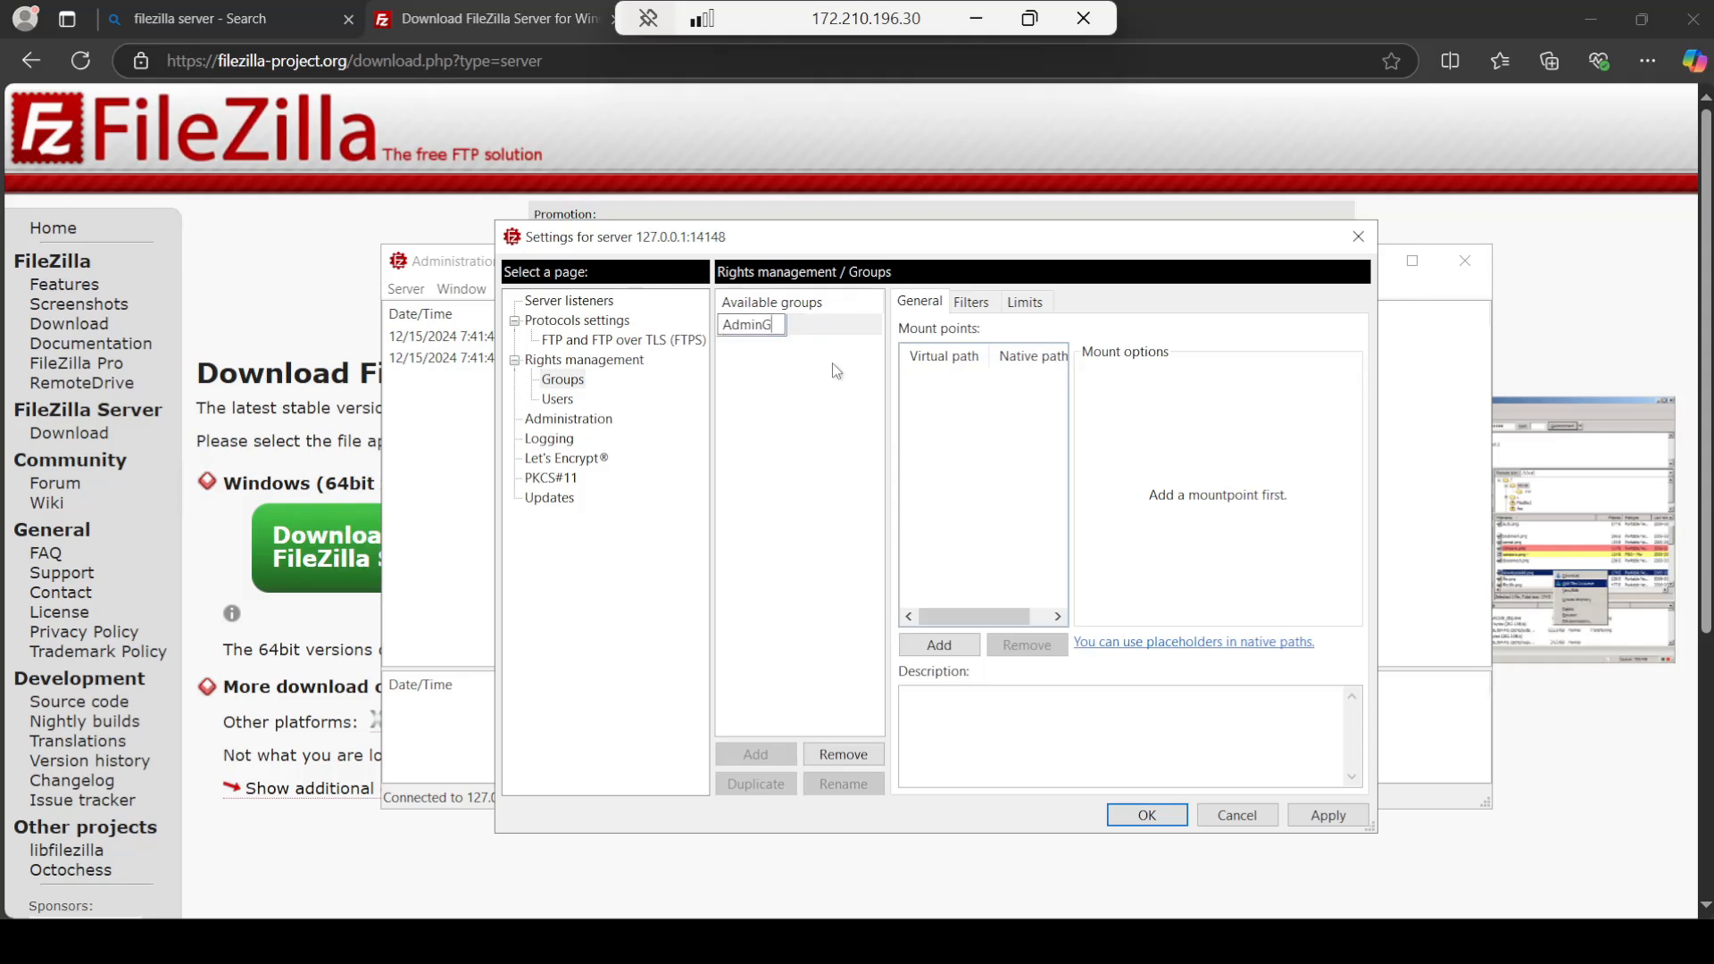
key("Return")
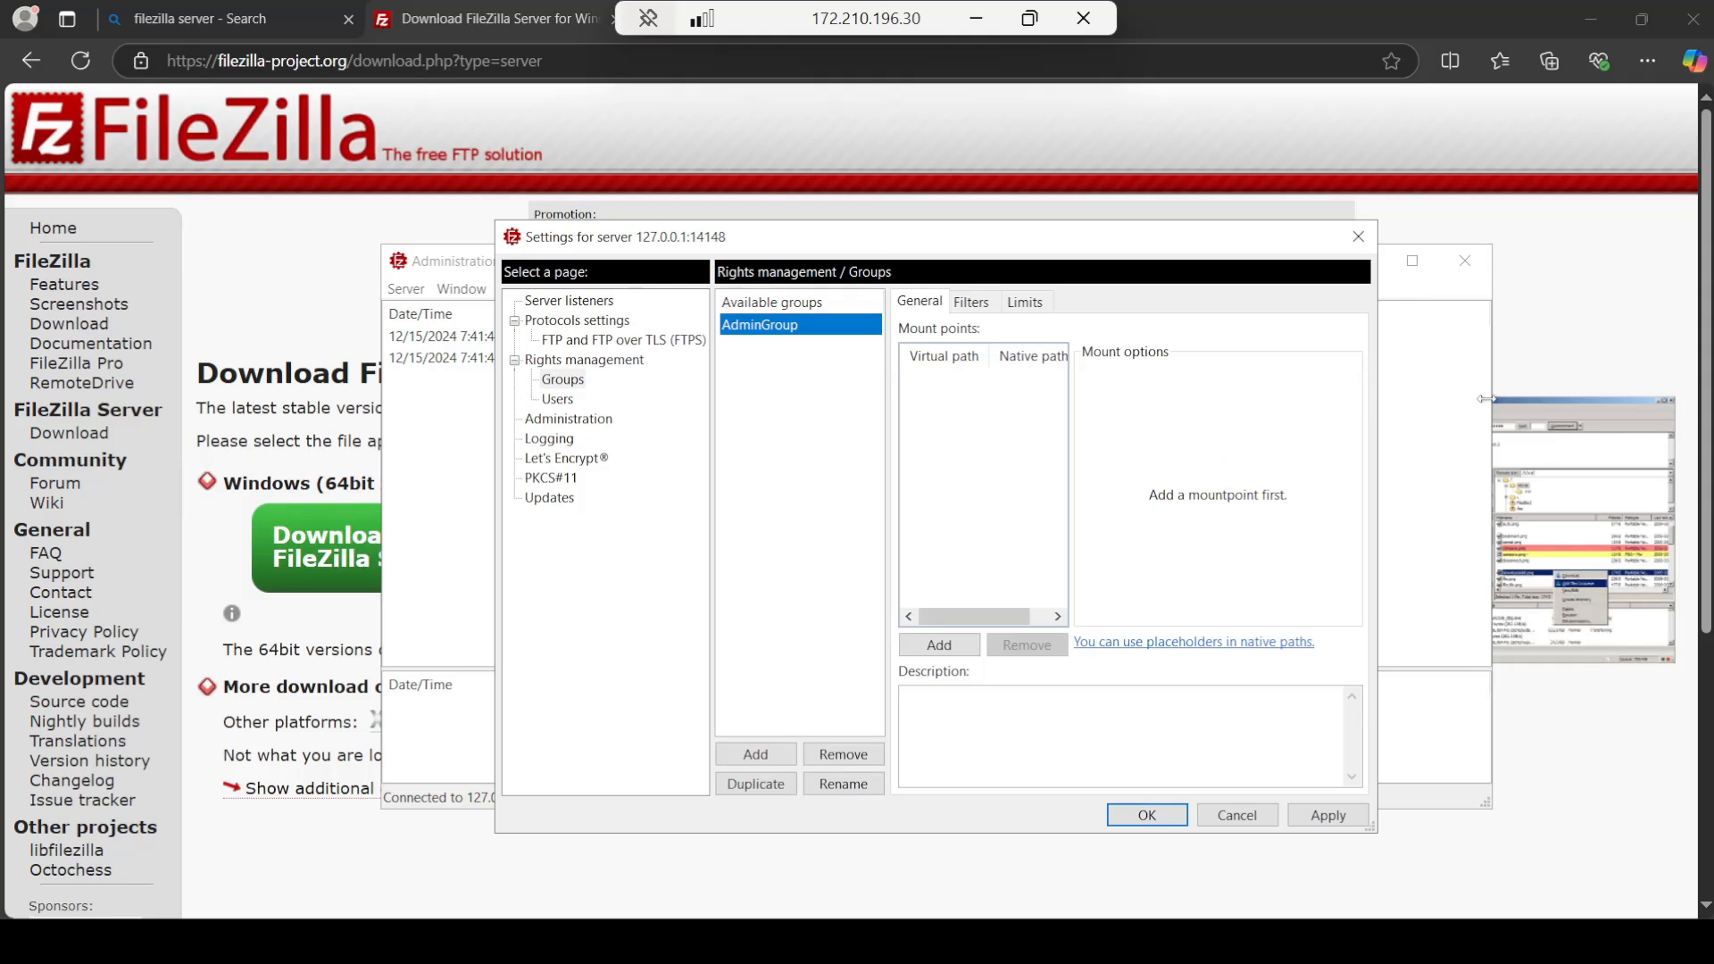
left_click_drag(1490, 399, 1488, 410)
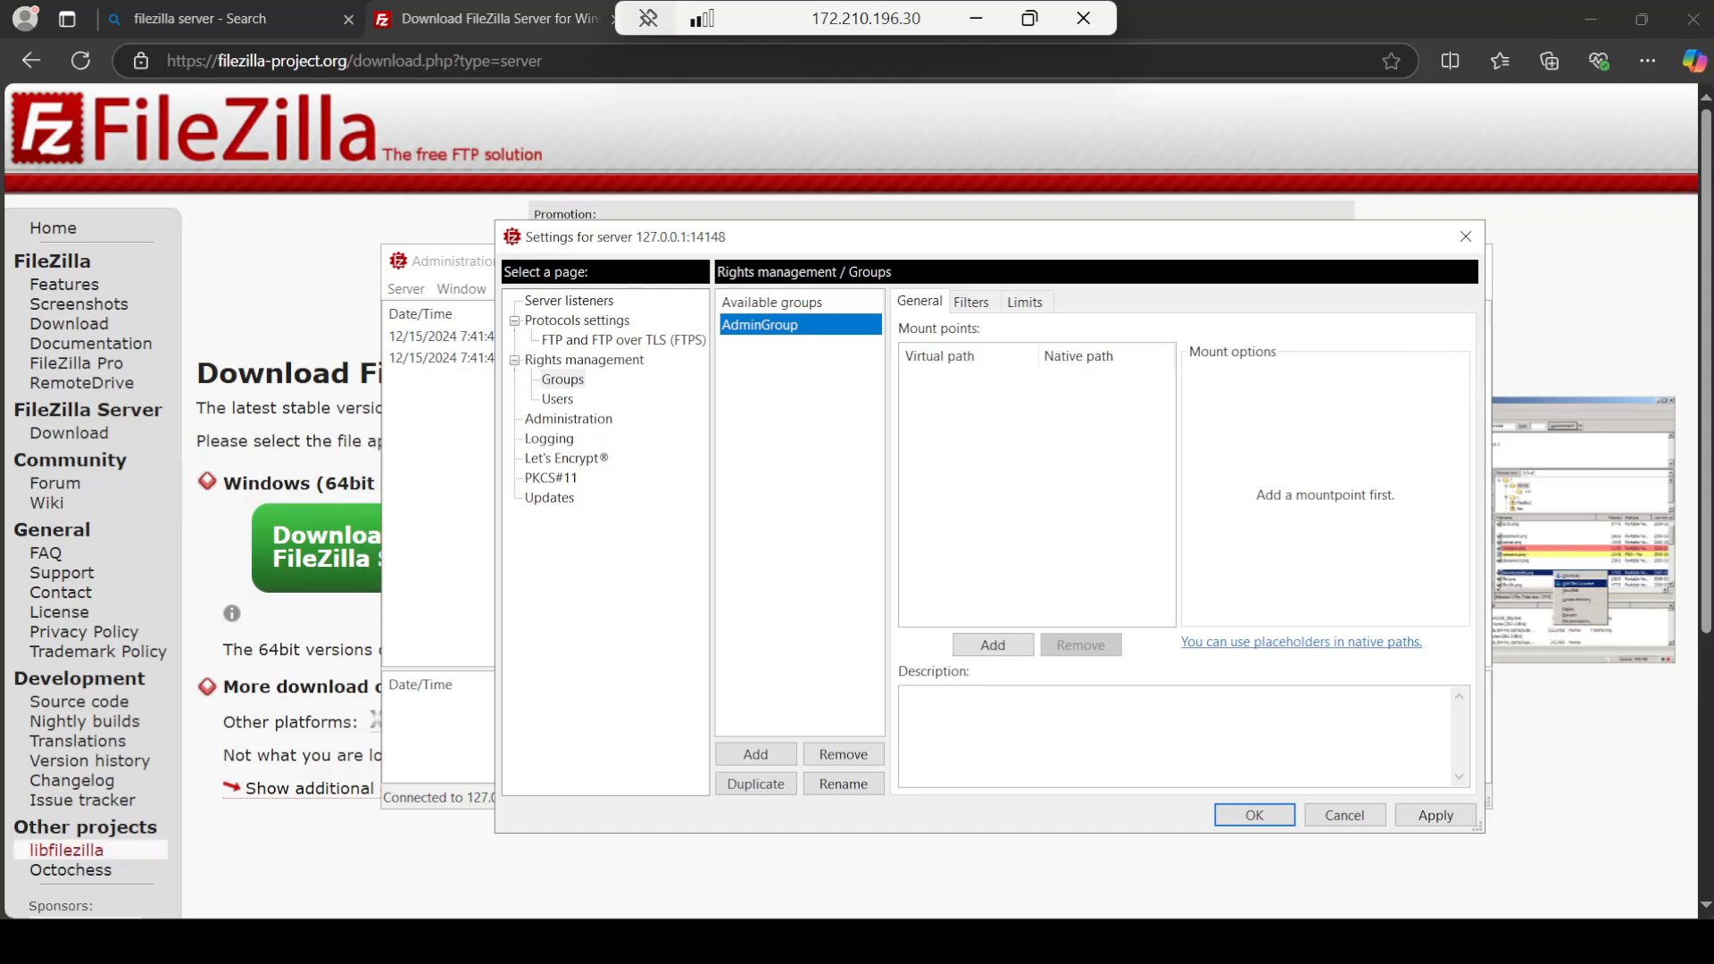
Step: Switch to File Explorer and create a folder named Data on the Windows (C:) drive
key("super+e")
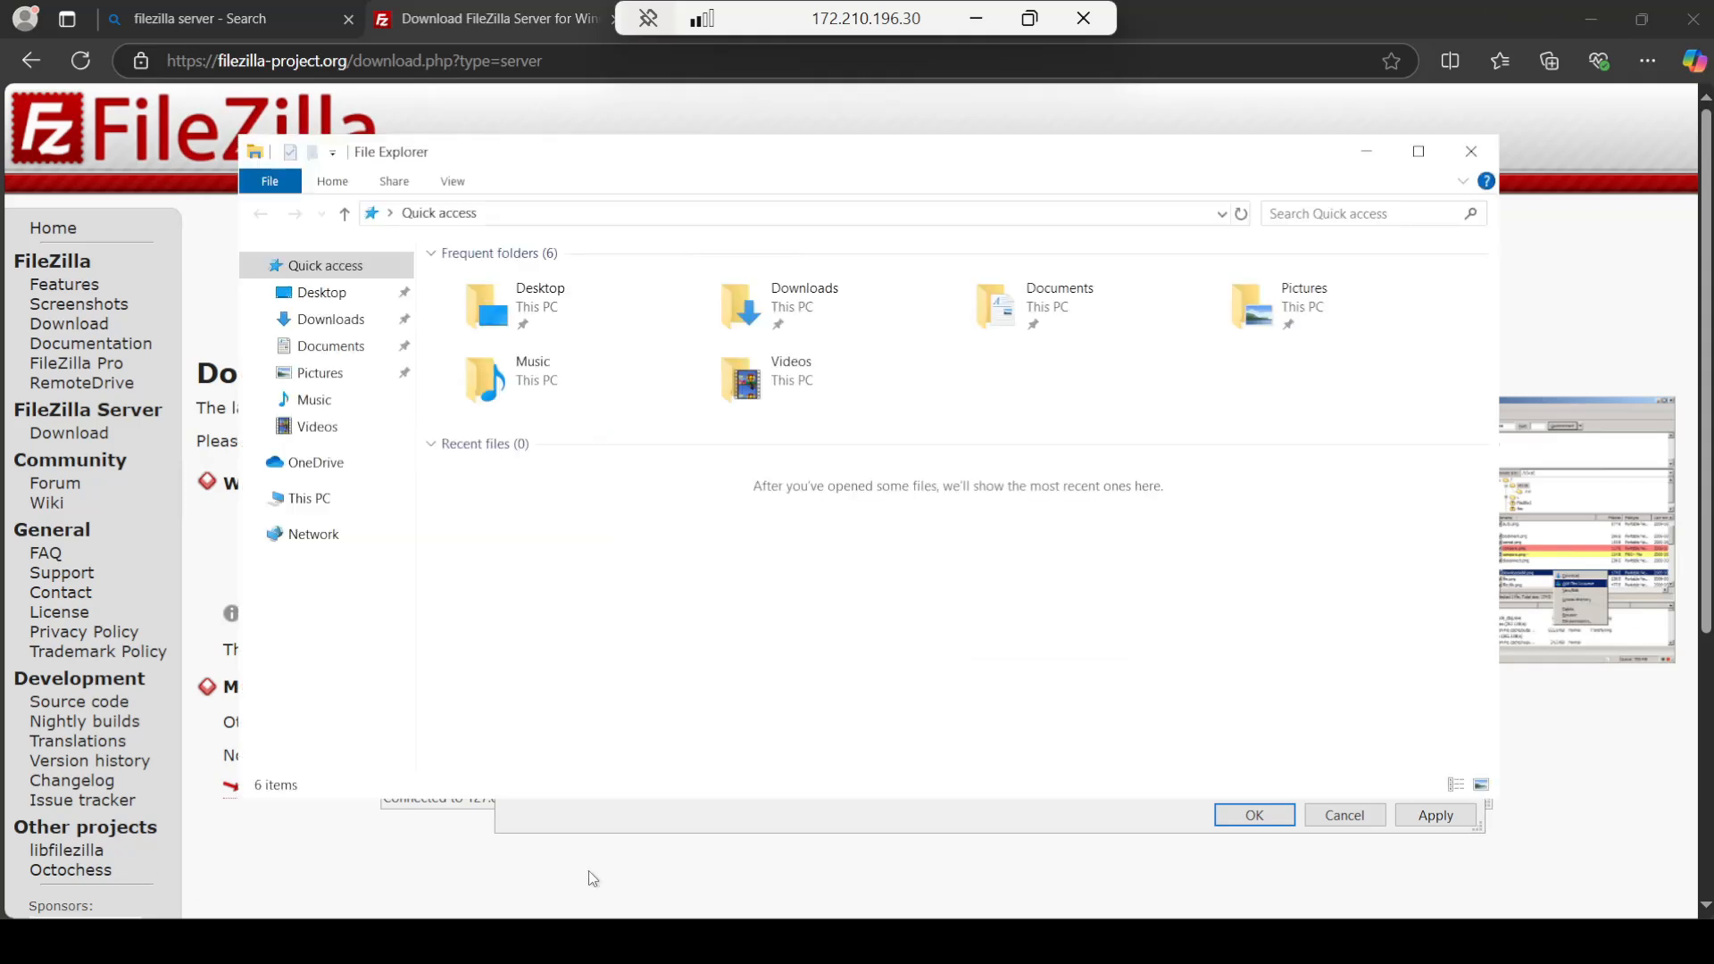
left_click(294, 501)
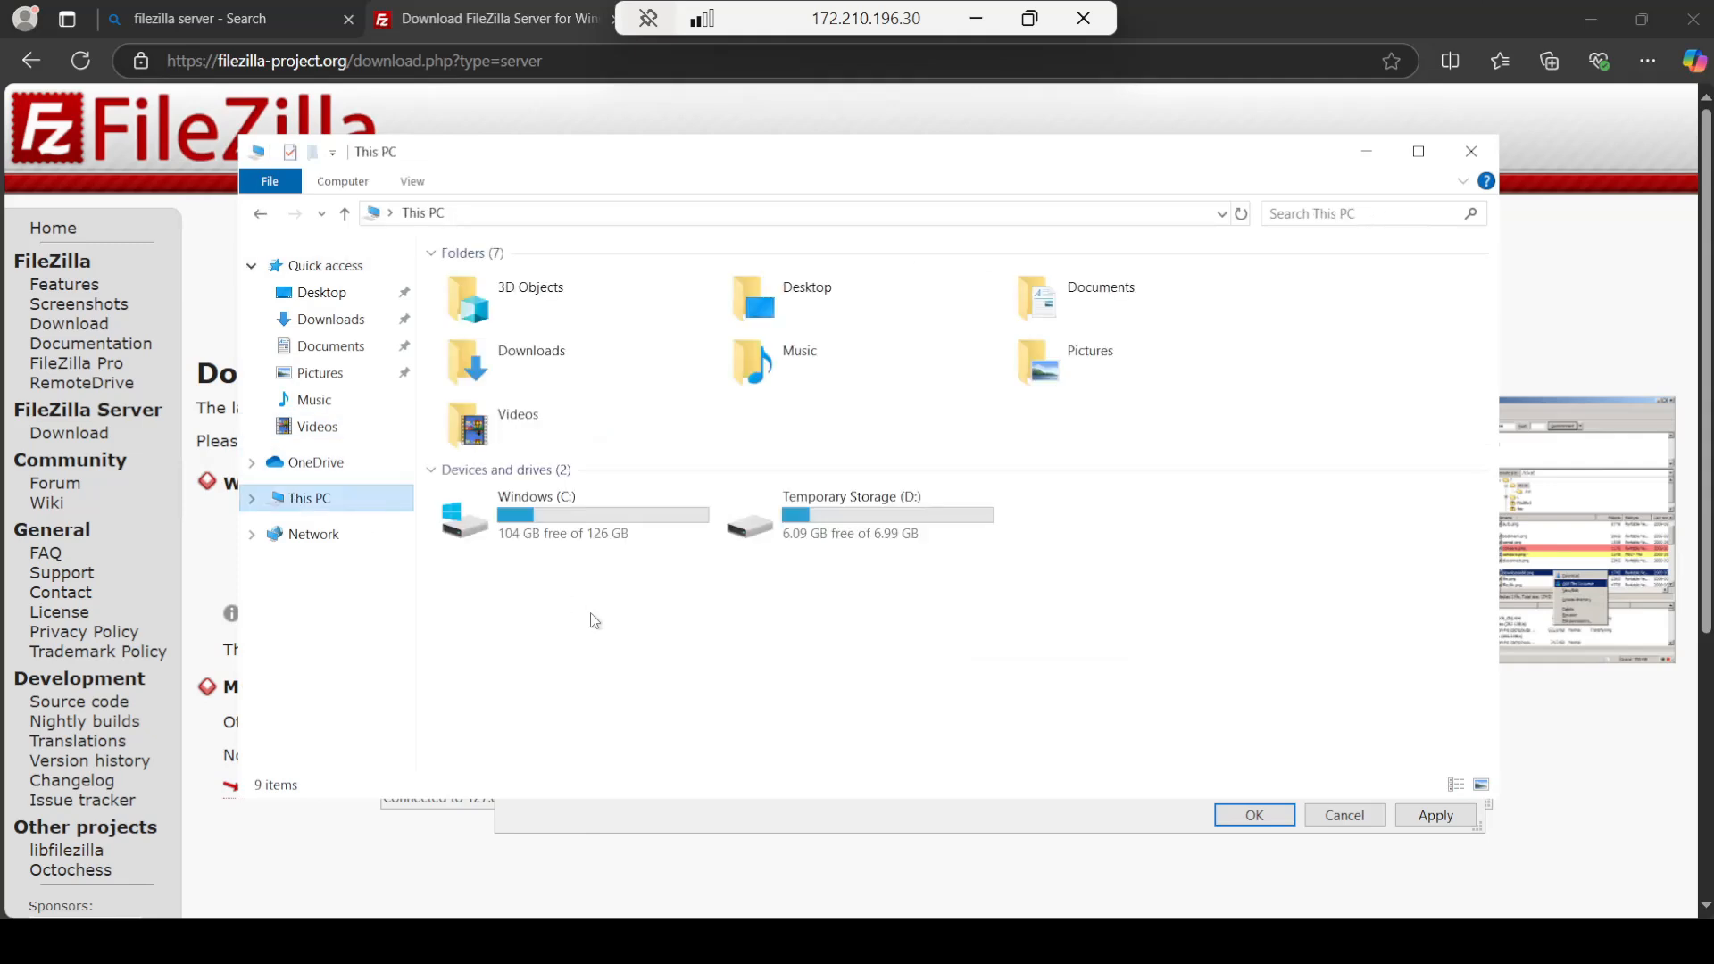
left_click(523, 546)
double_click(521, 543)
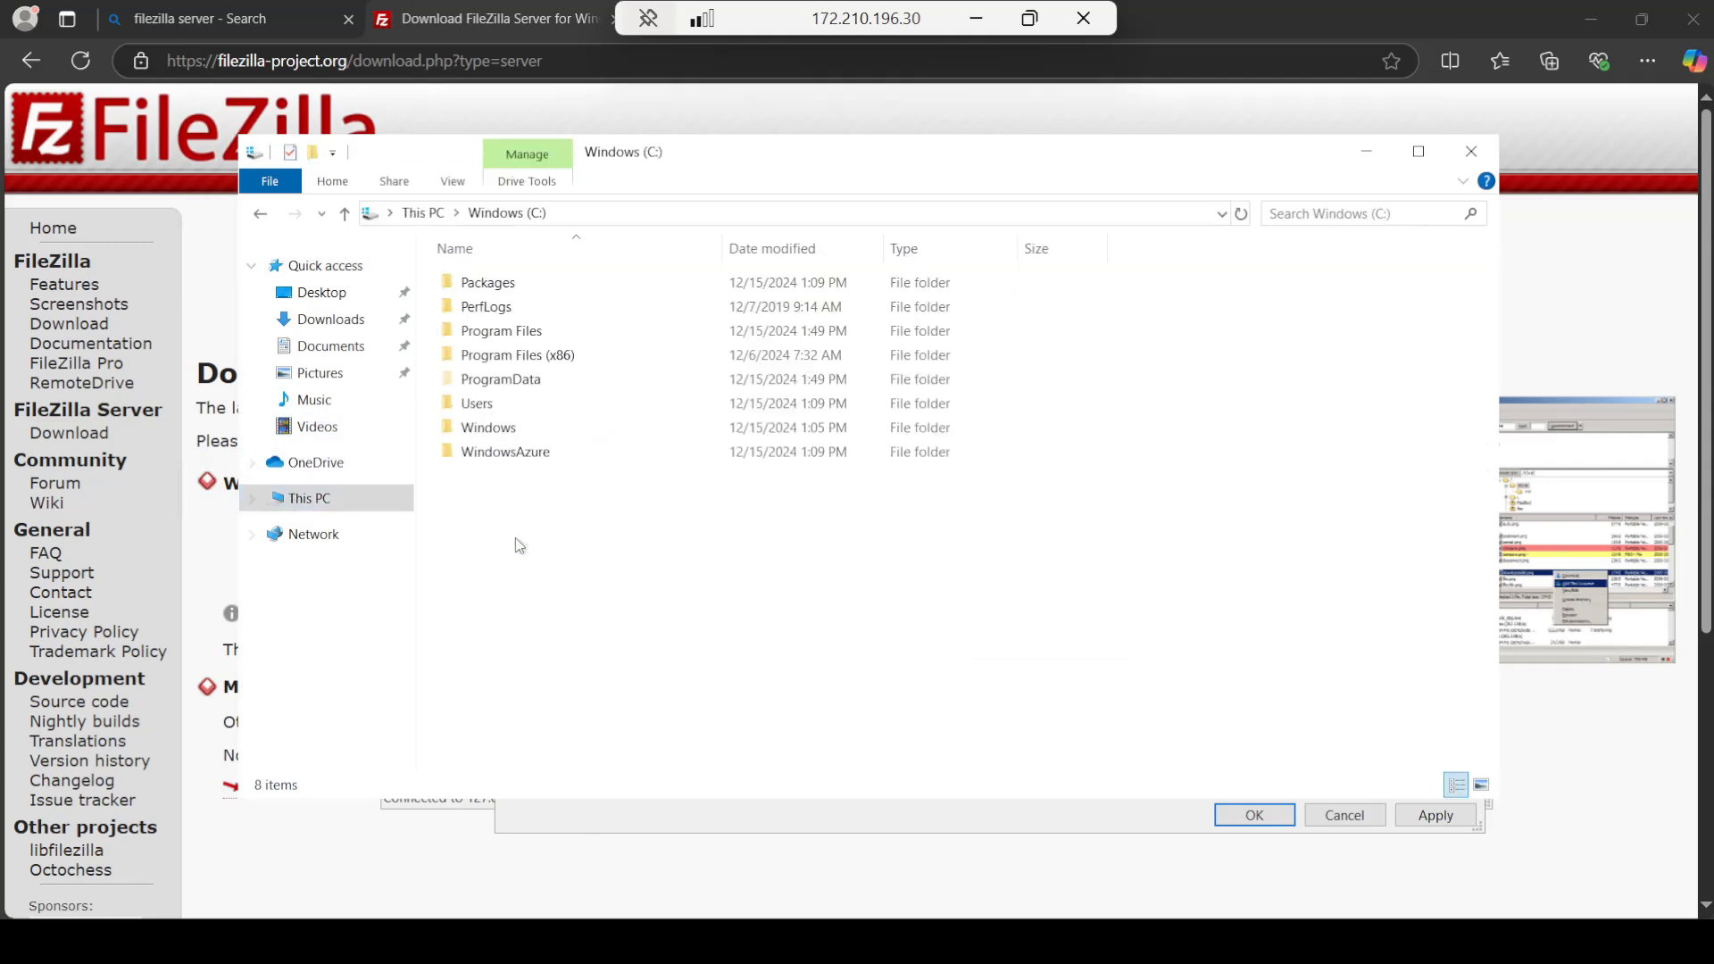
right_click(562, 586)
mouse_move(749, 831)
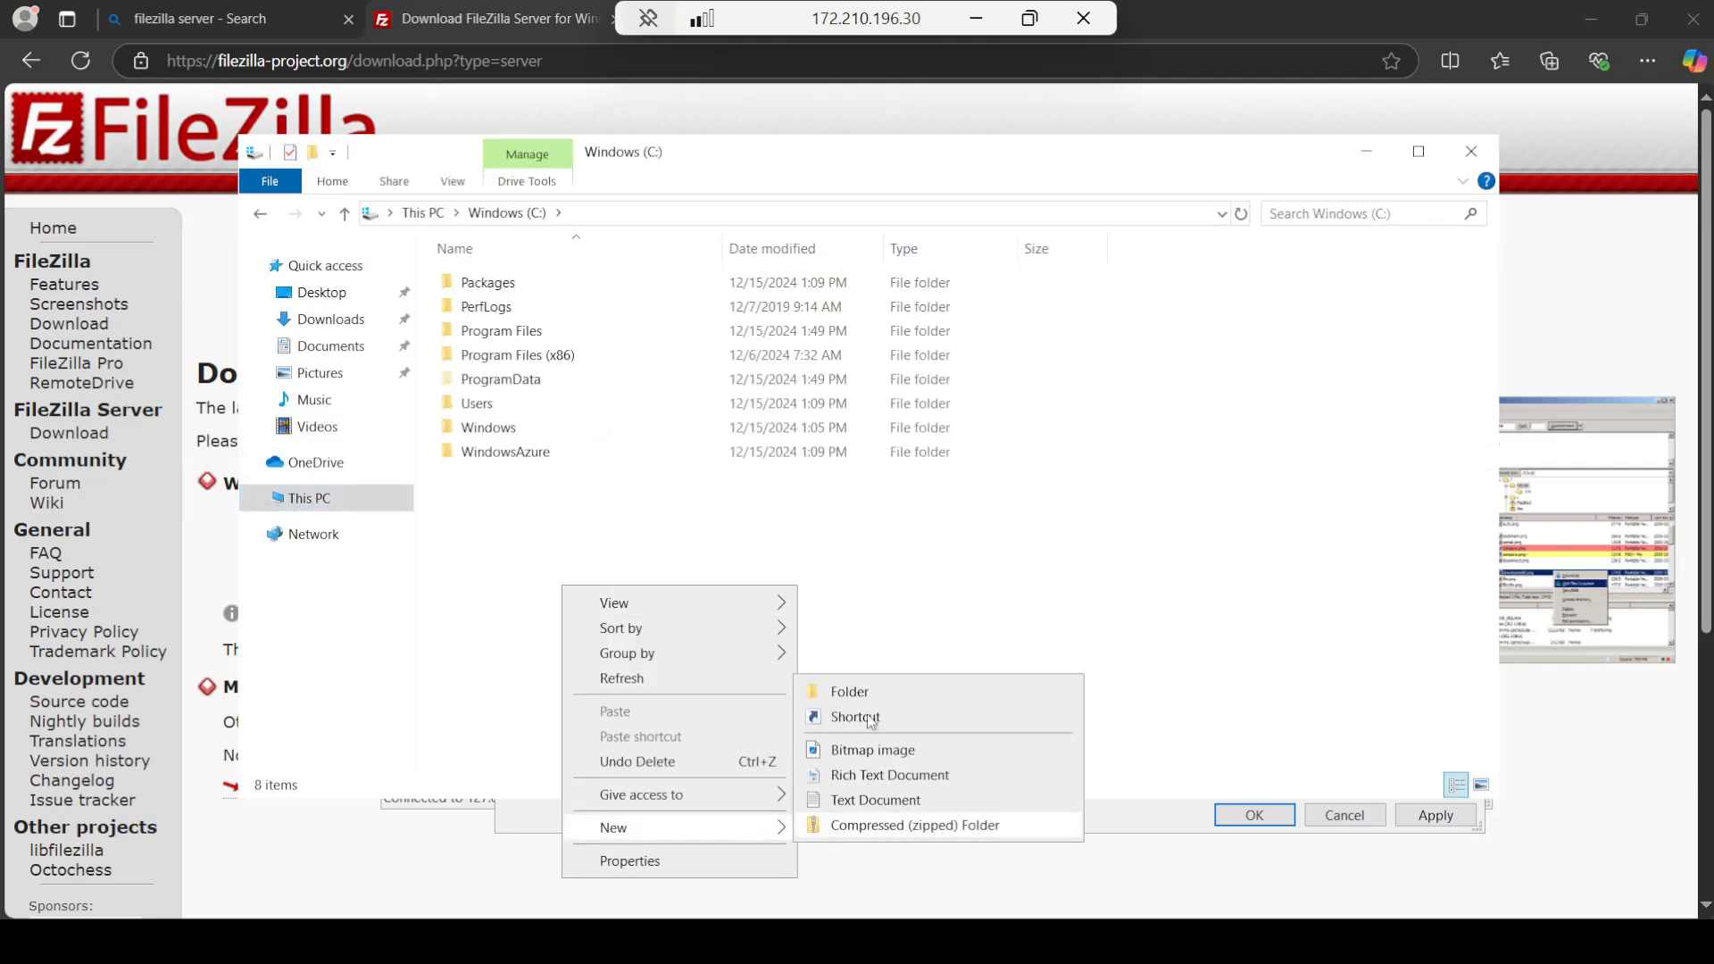
left_click(859, 694)
type("Daa")
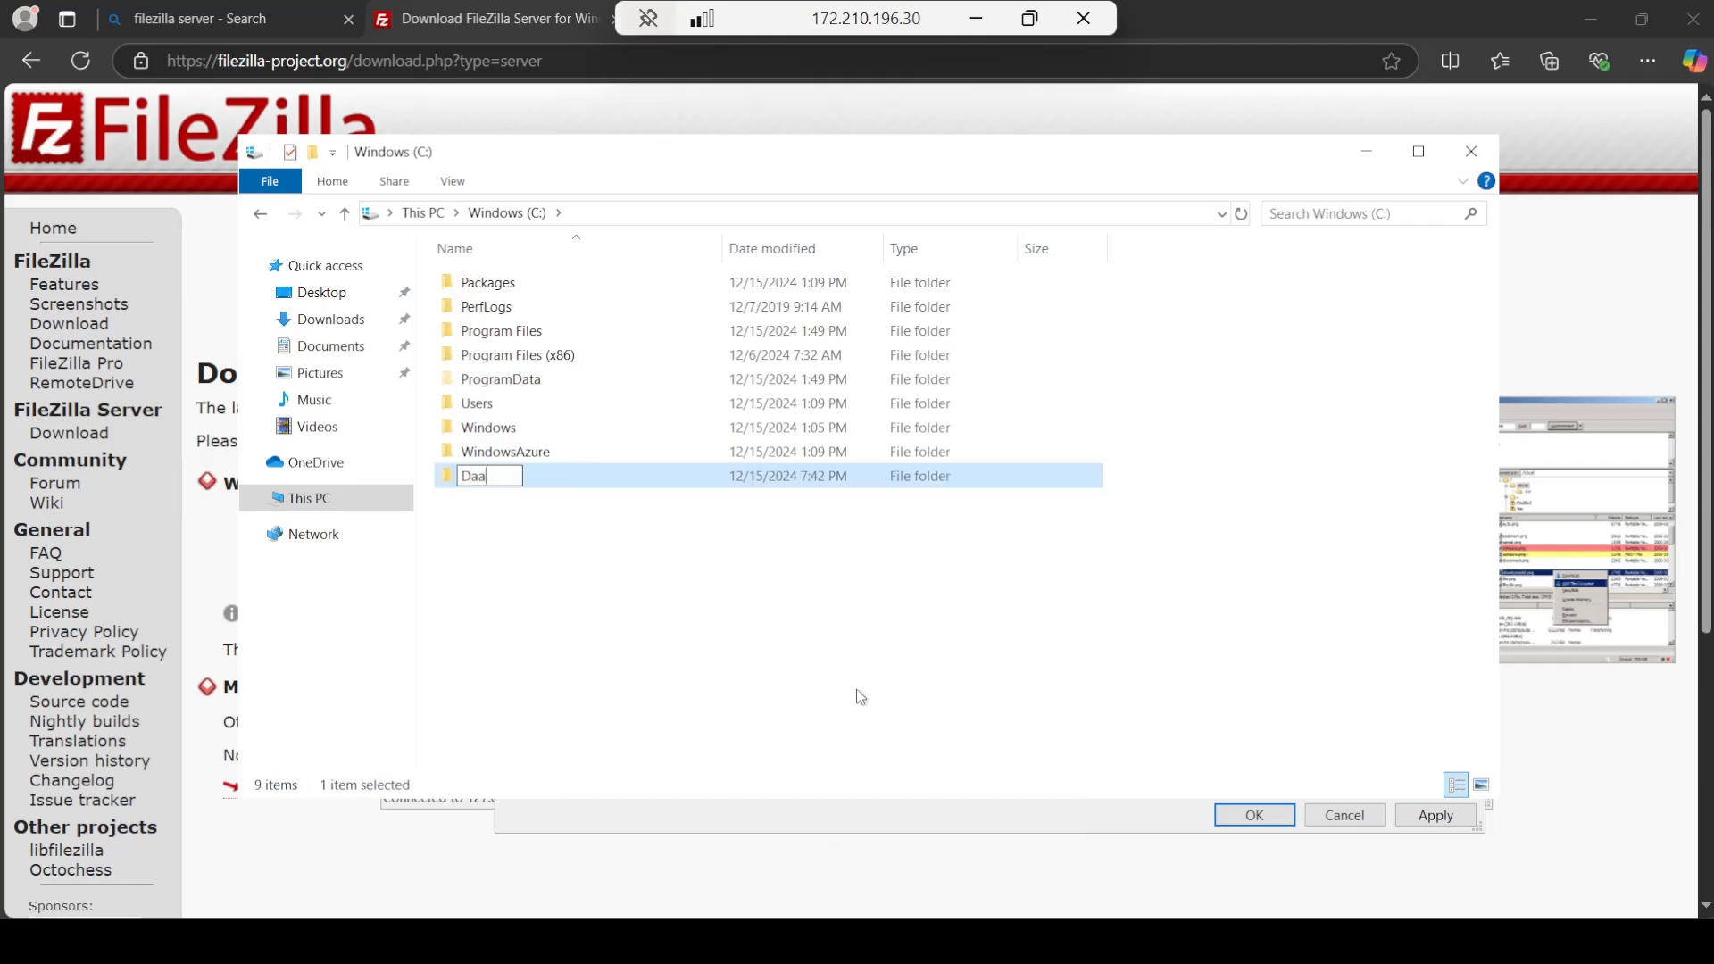
key("BackSpace")
type("ta")
key("Return")
Step: Check the Data folder's location in its properties and return to the server settings
right_click(650, 481)
left_click(718, 888)
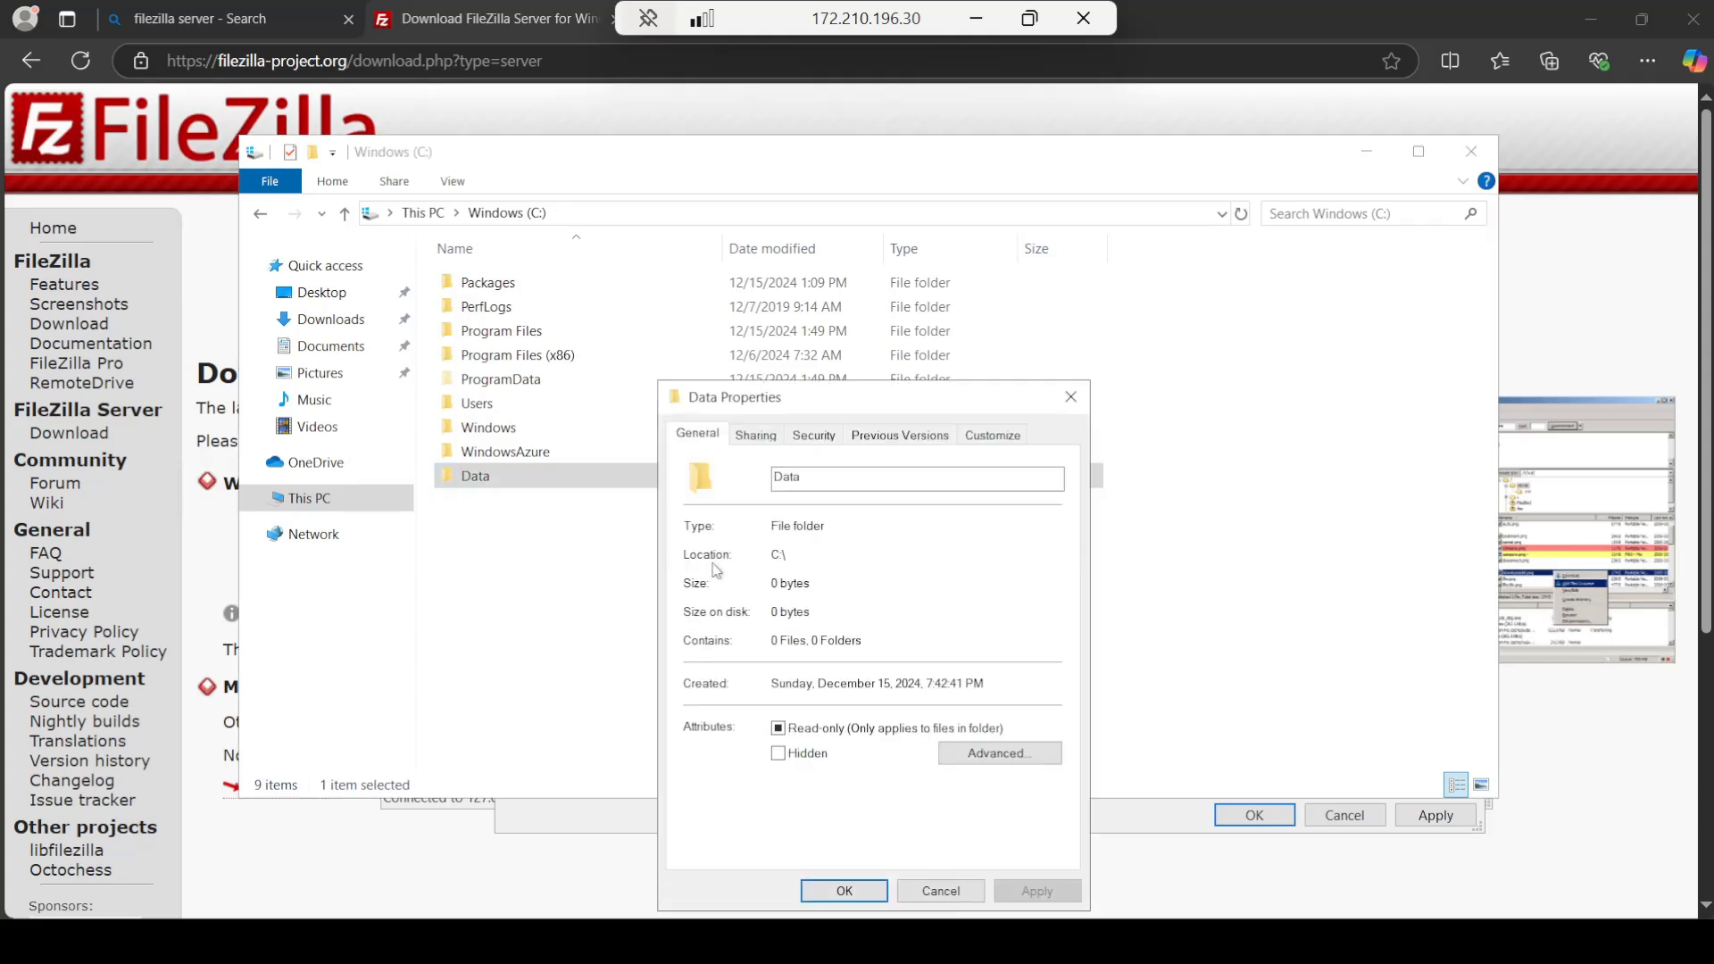
double_click(778, 556)
left_click(1070, 396)
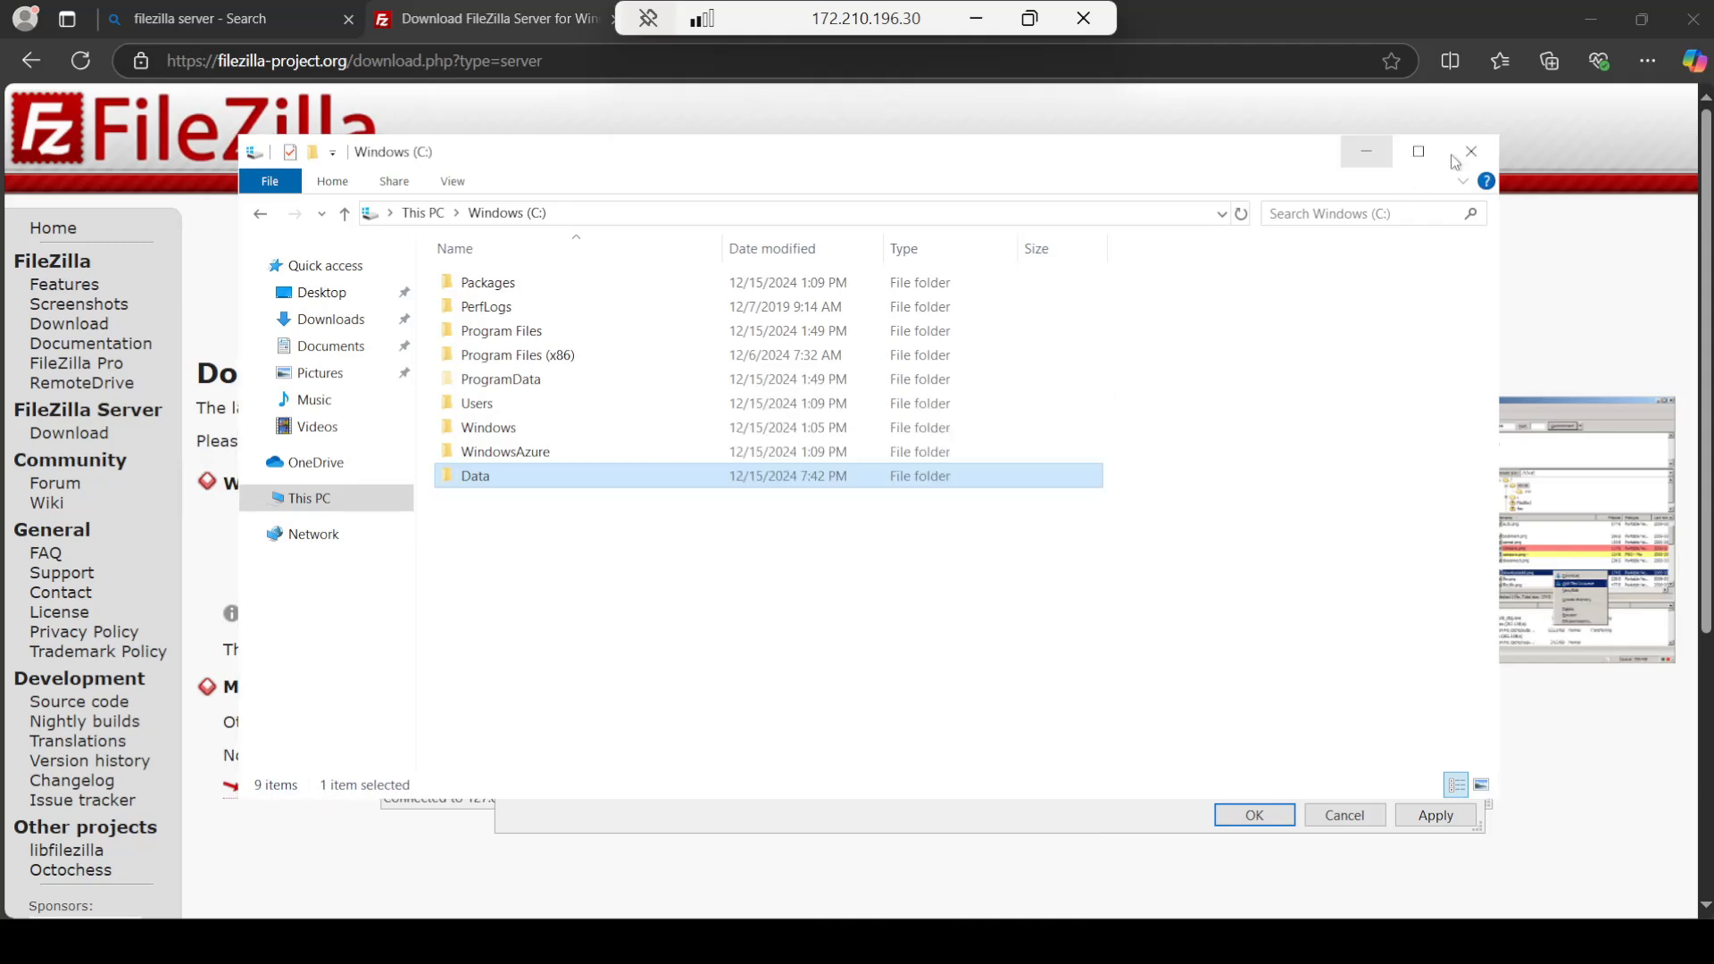
left_click(1365, 152)
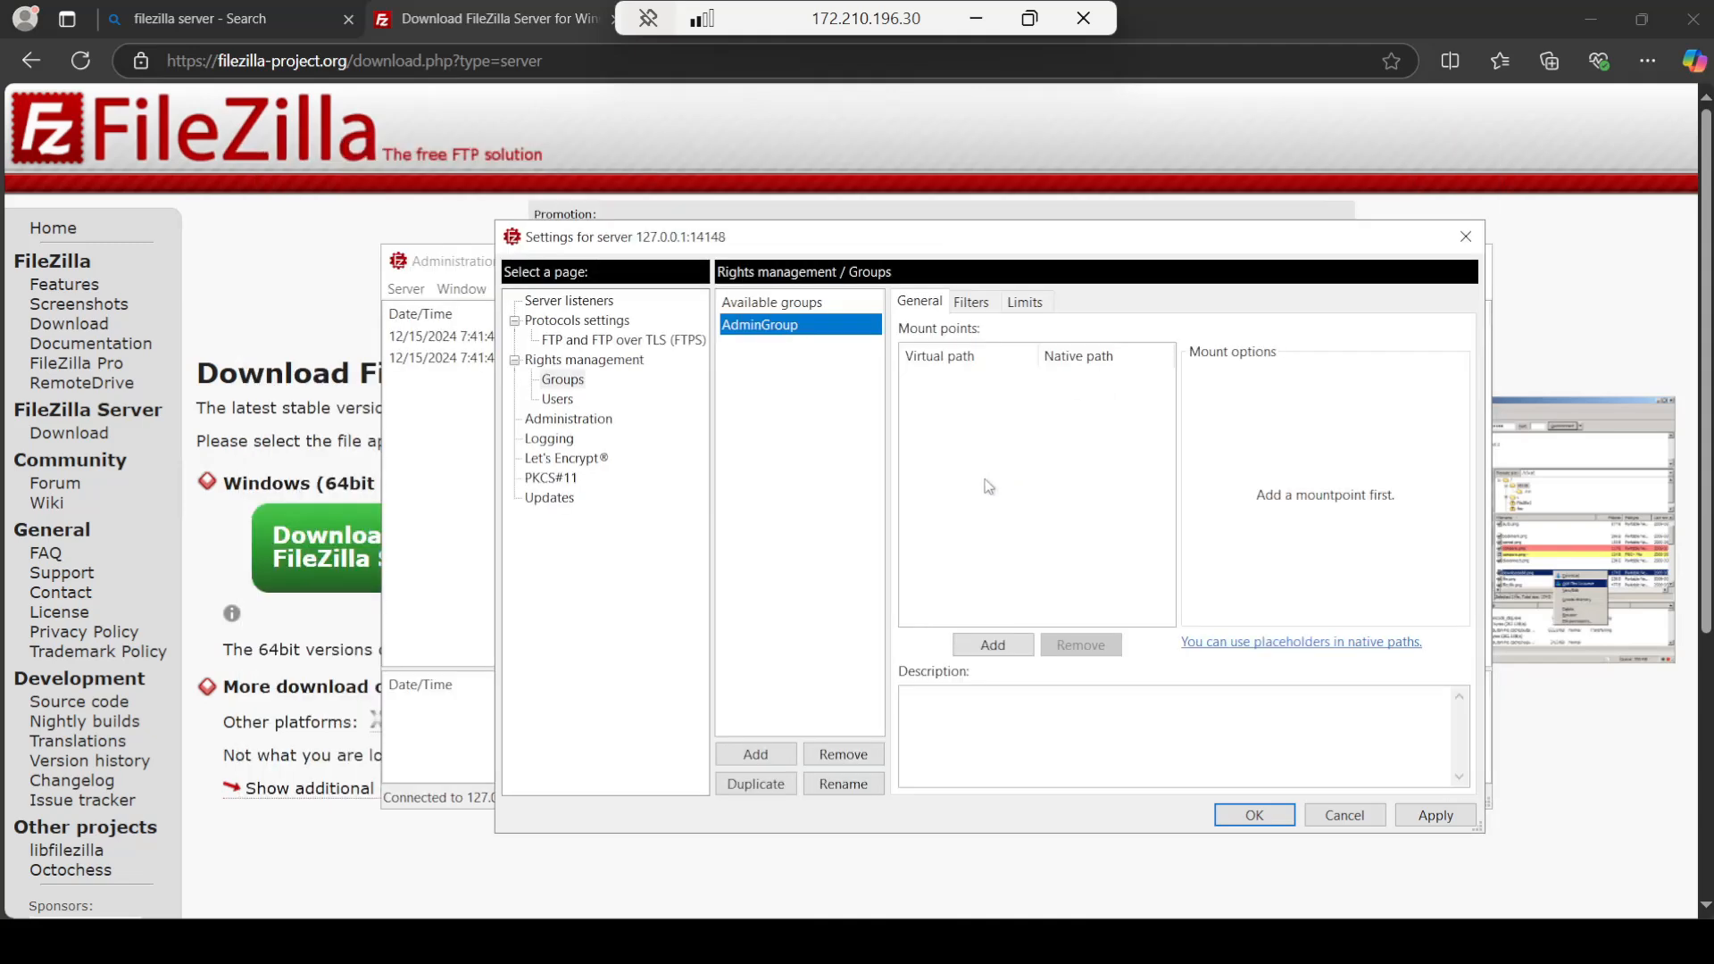
Step: Add a mount point to AdminGroup mapping virtual path /SharedFolder to native path C:\Data, and apply the settings
left_click(993, 645)
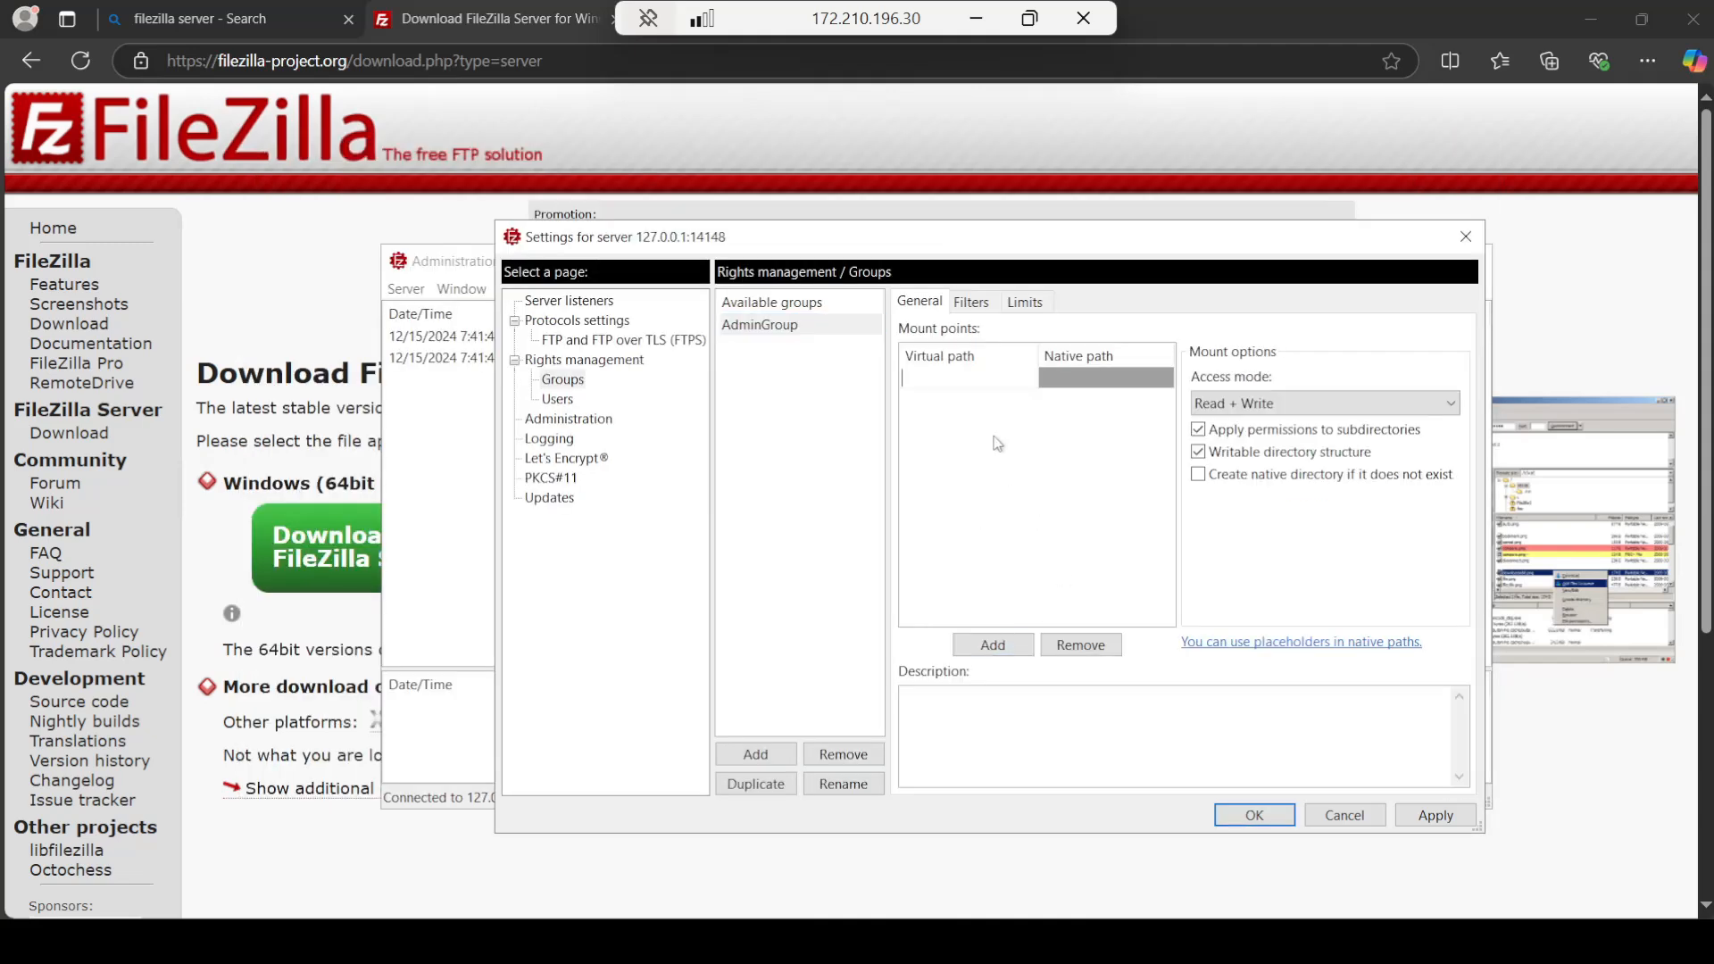
left_click(1089, 379)
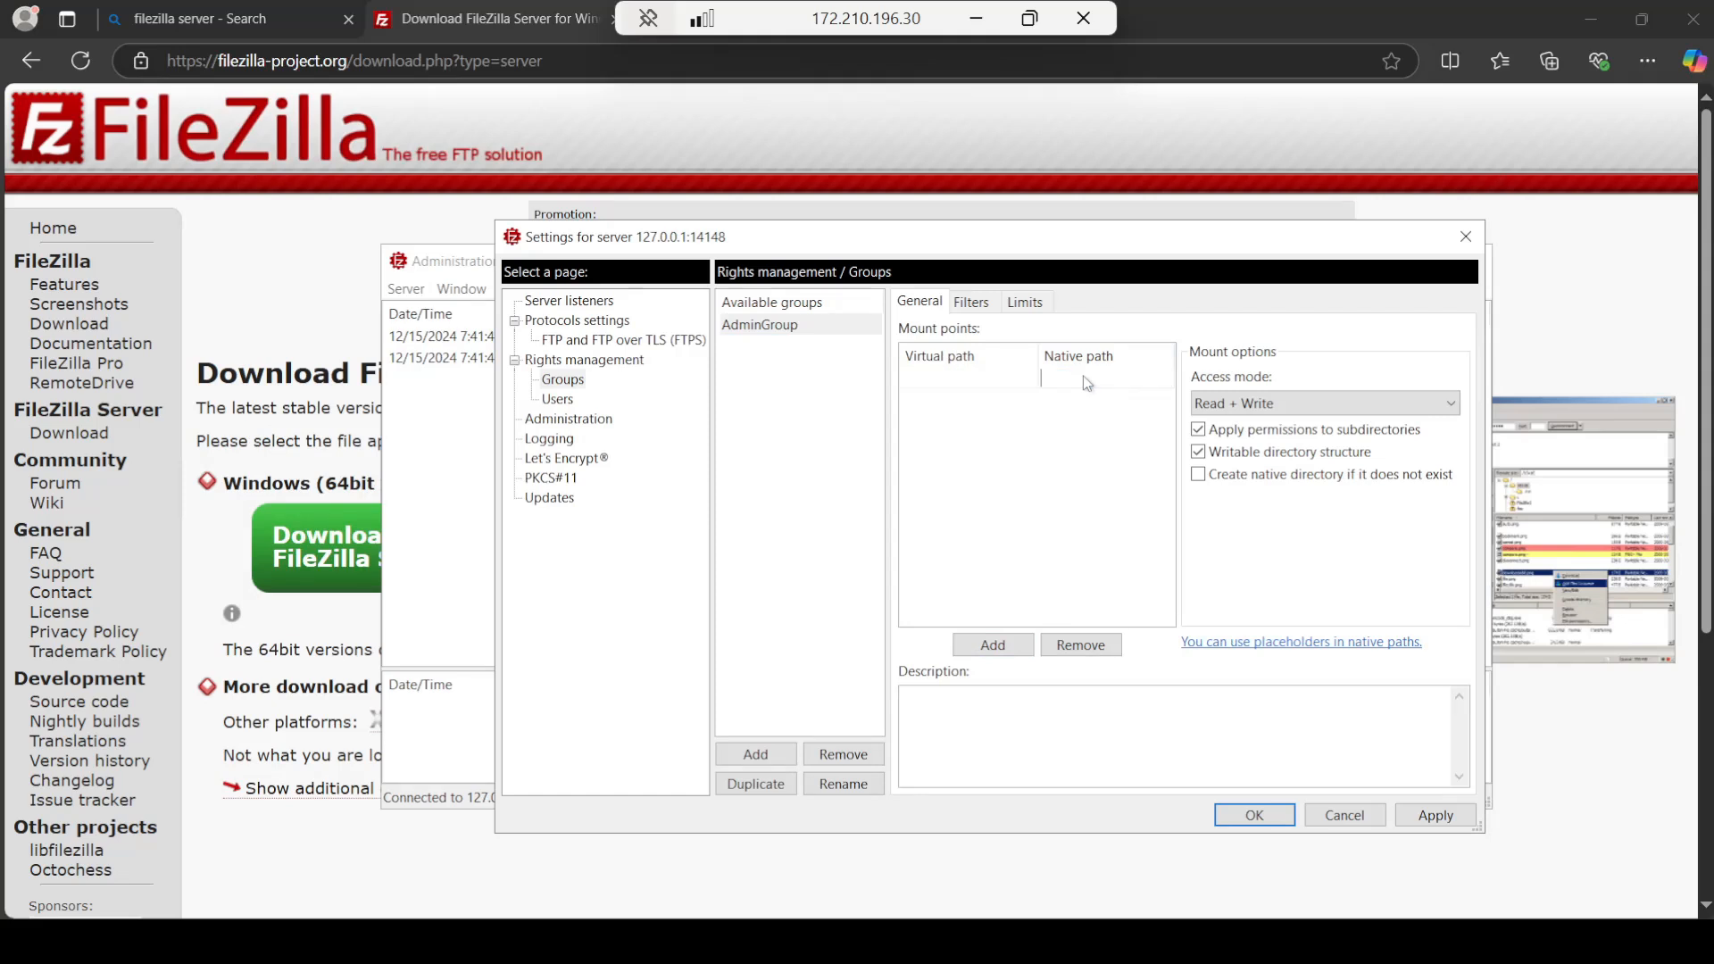
type("C:\\Data")
left_click(997, 384)
left_click(981, 391)
type("/SharedFolder")
double_click(918, 382)
left_click(1096, 380)
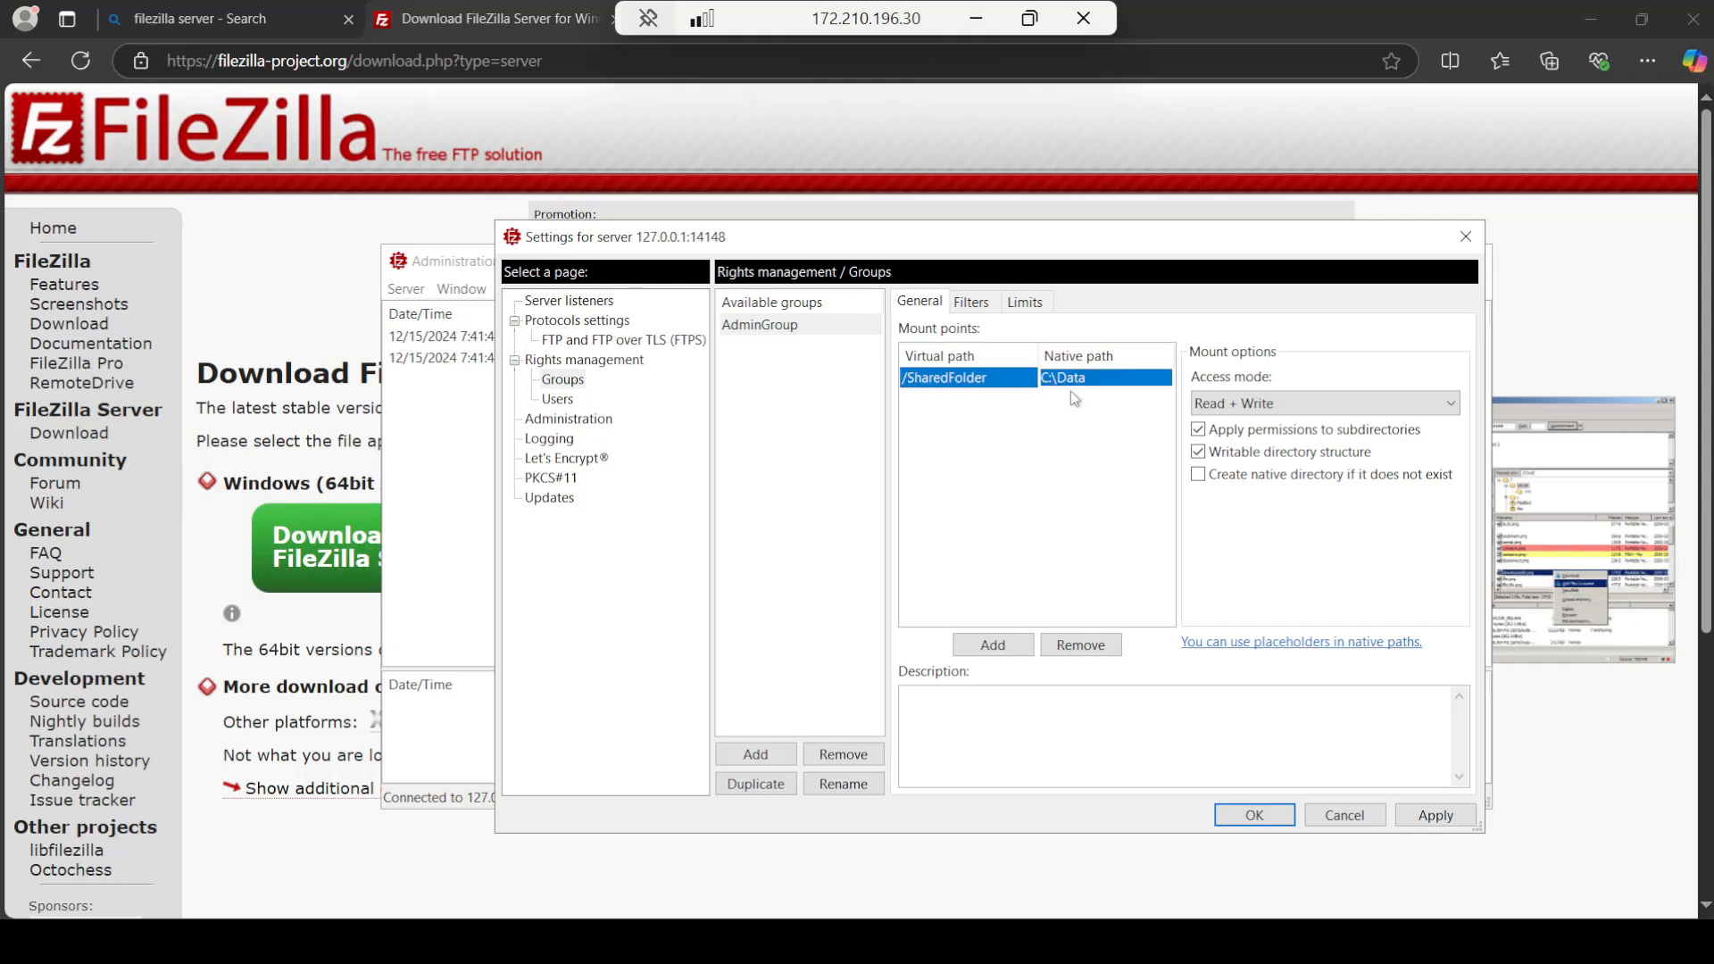
left_click(953, 382)
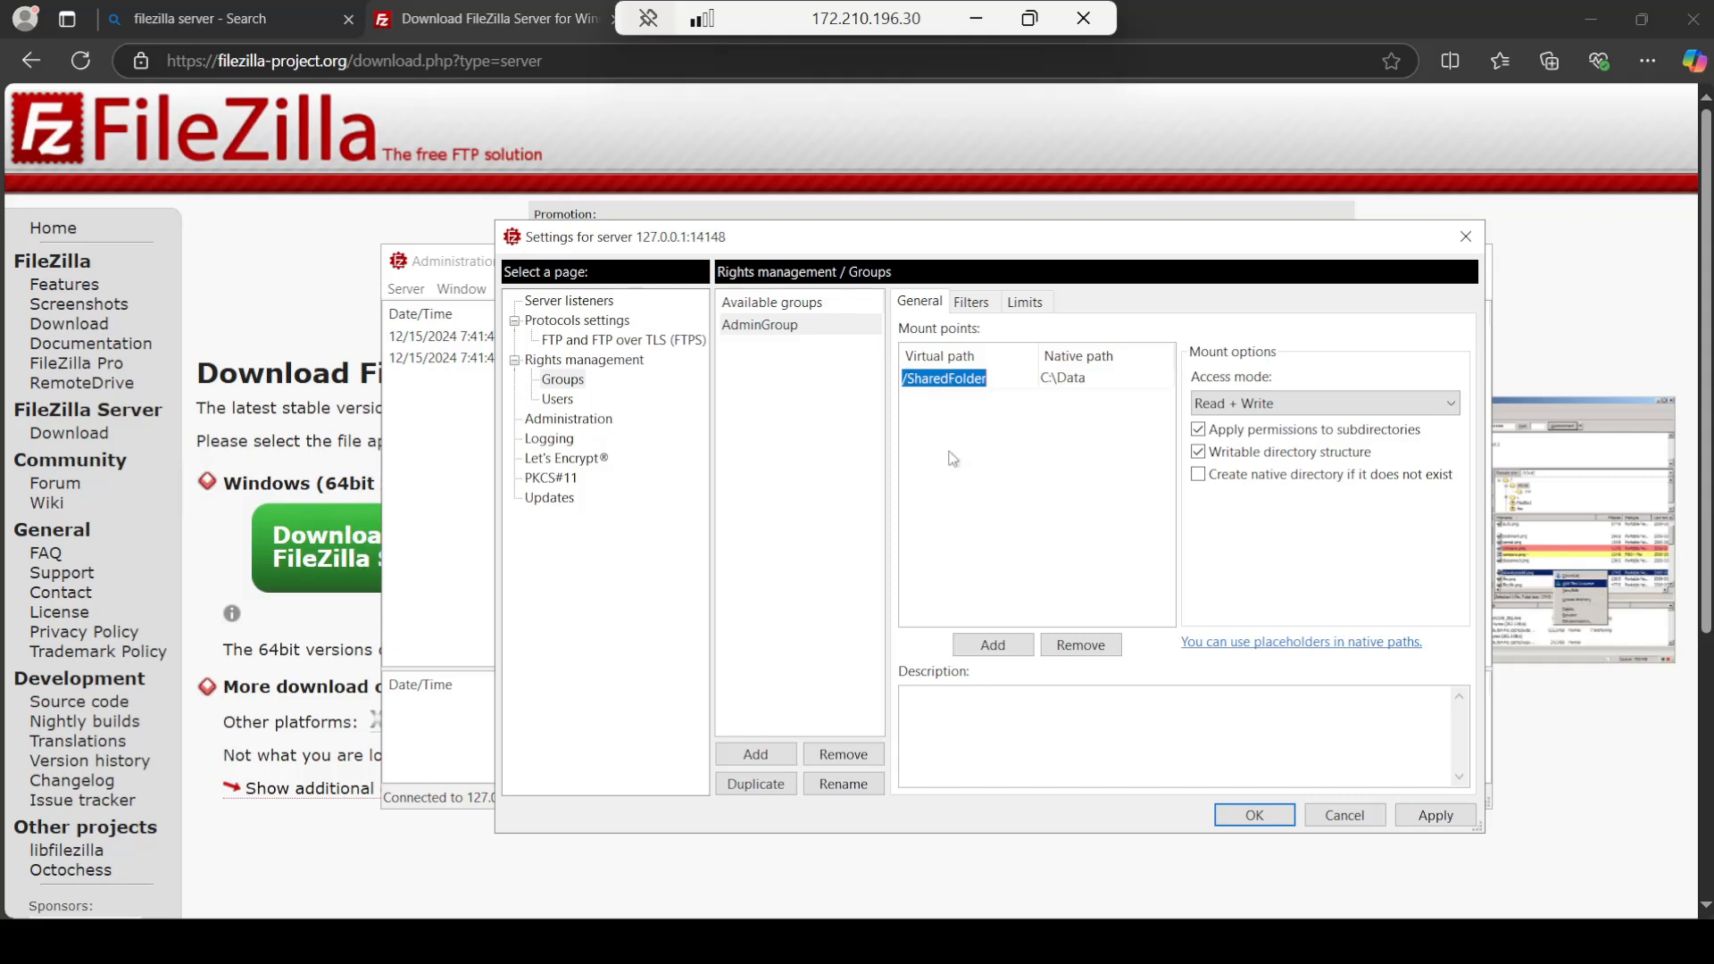
left_click(1433, 824)
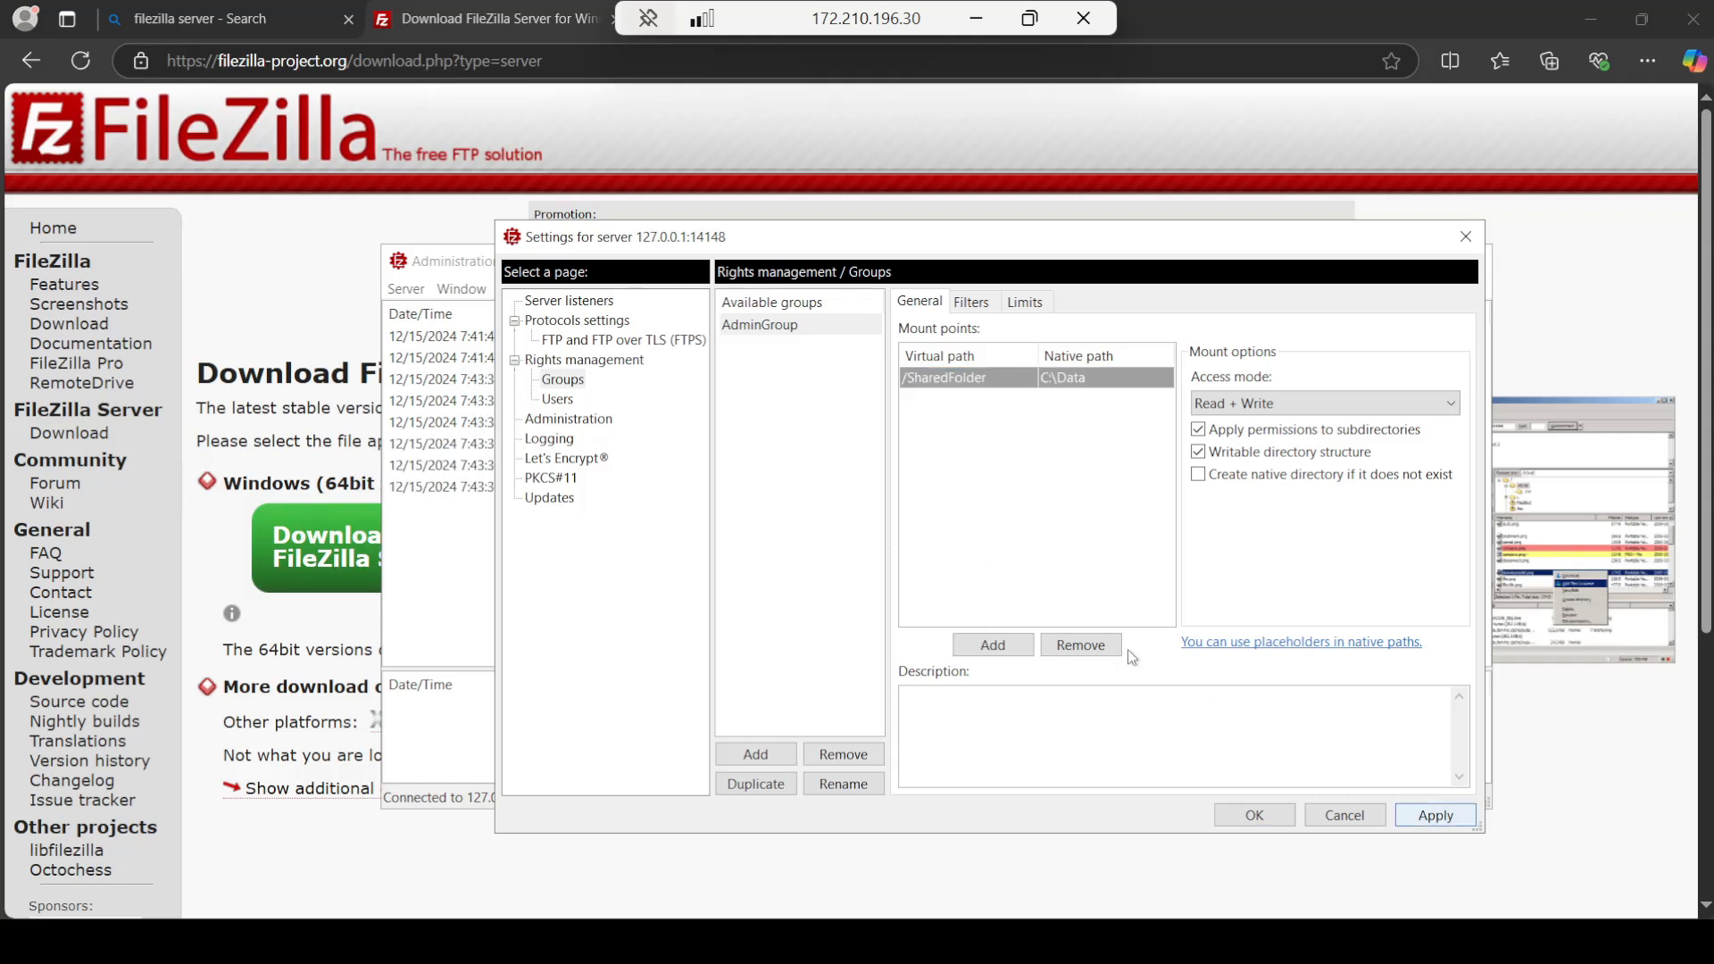
Step: Add an enabled user named Admin, keeping the authentication option that requires a password to log in
left_click(555, 400)
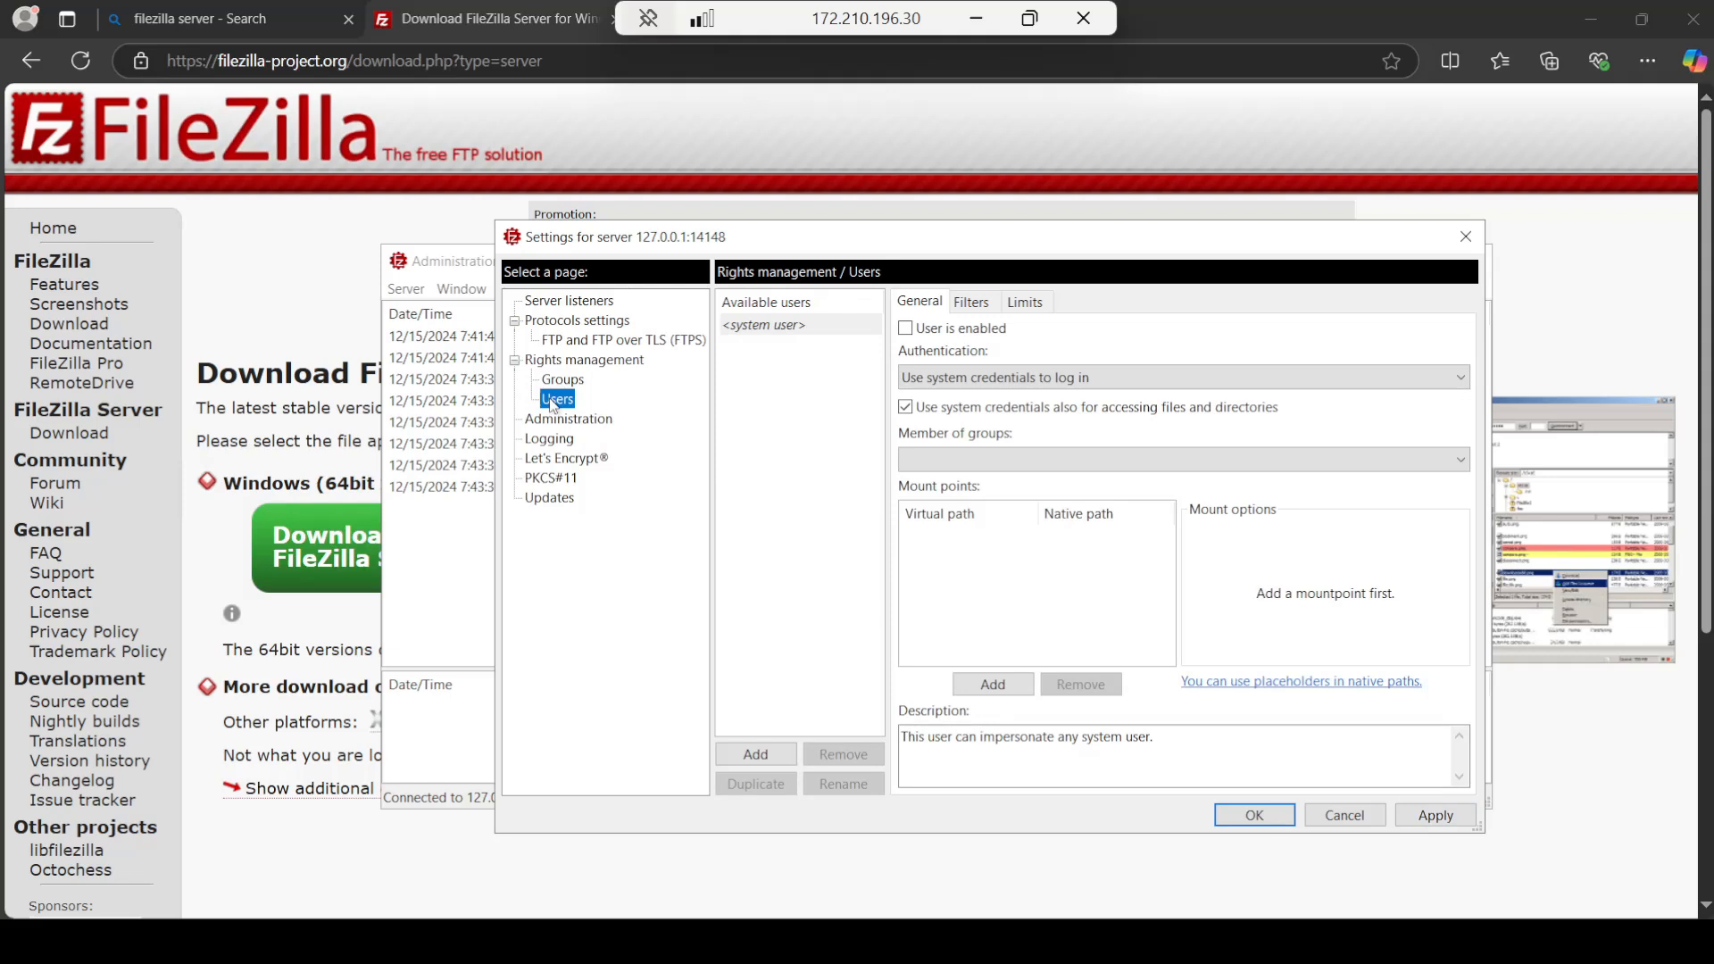
left_click(755, 754)
type("Admin")
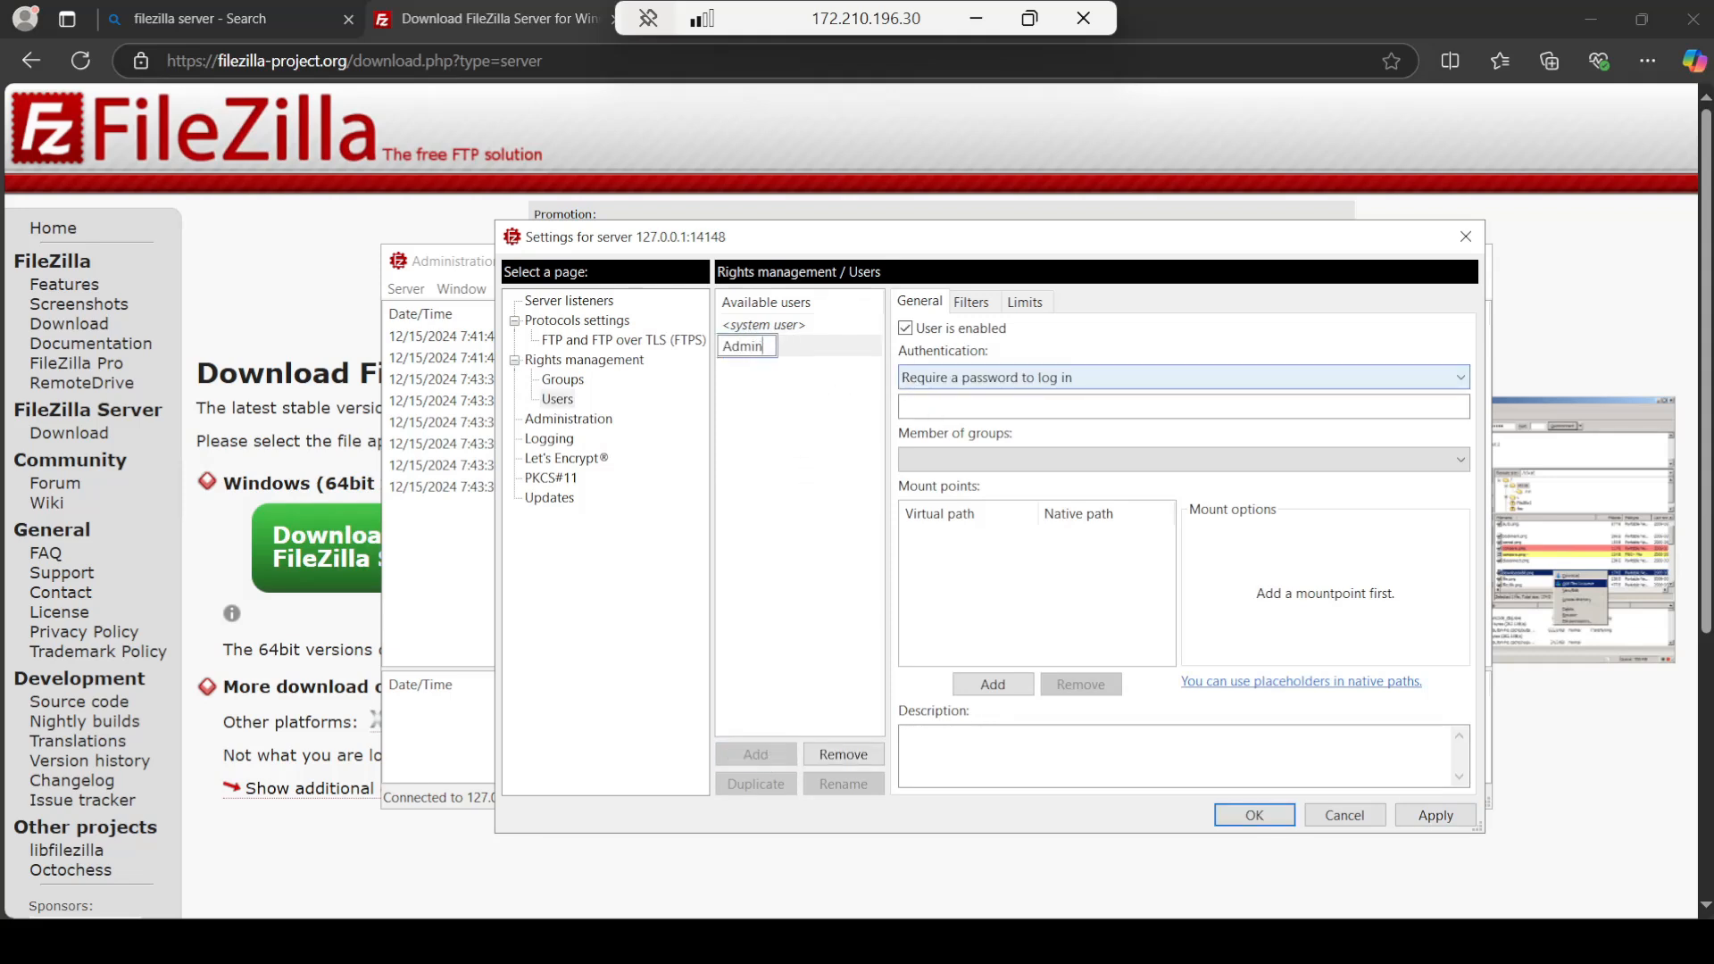
left_click(929, 385)
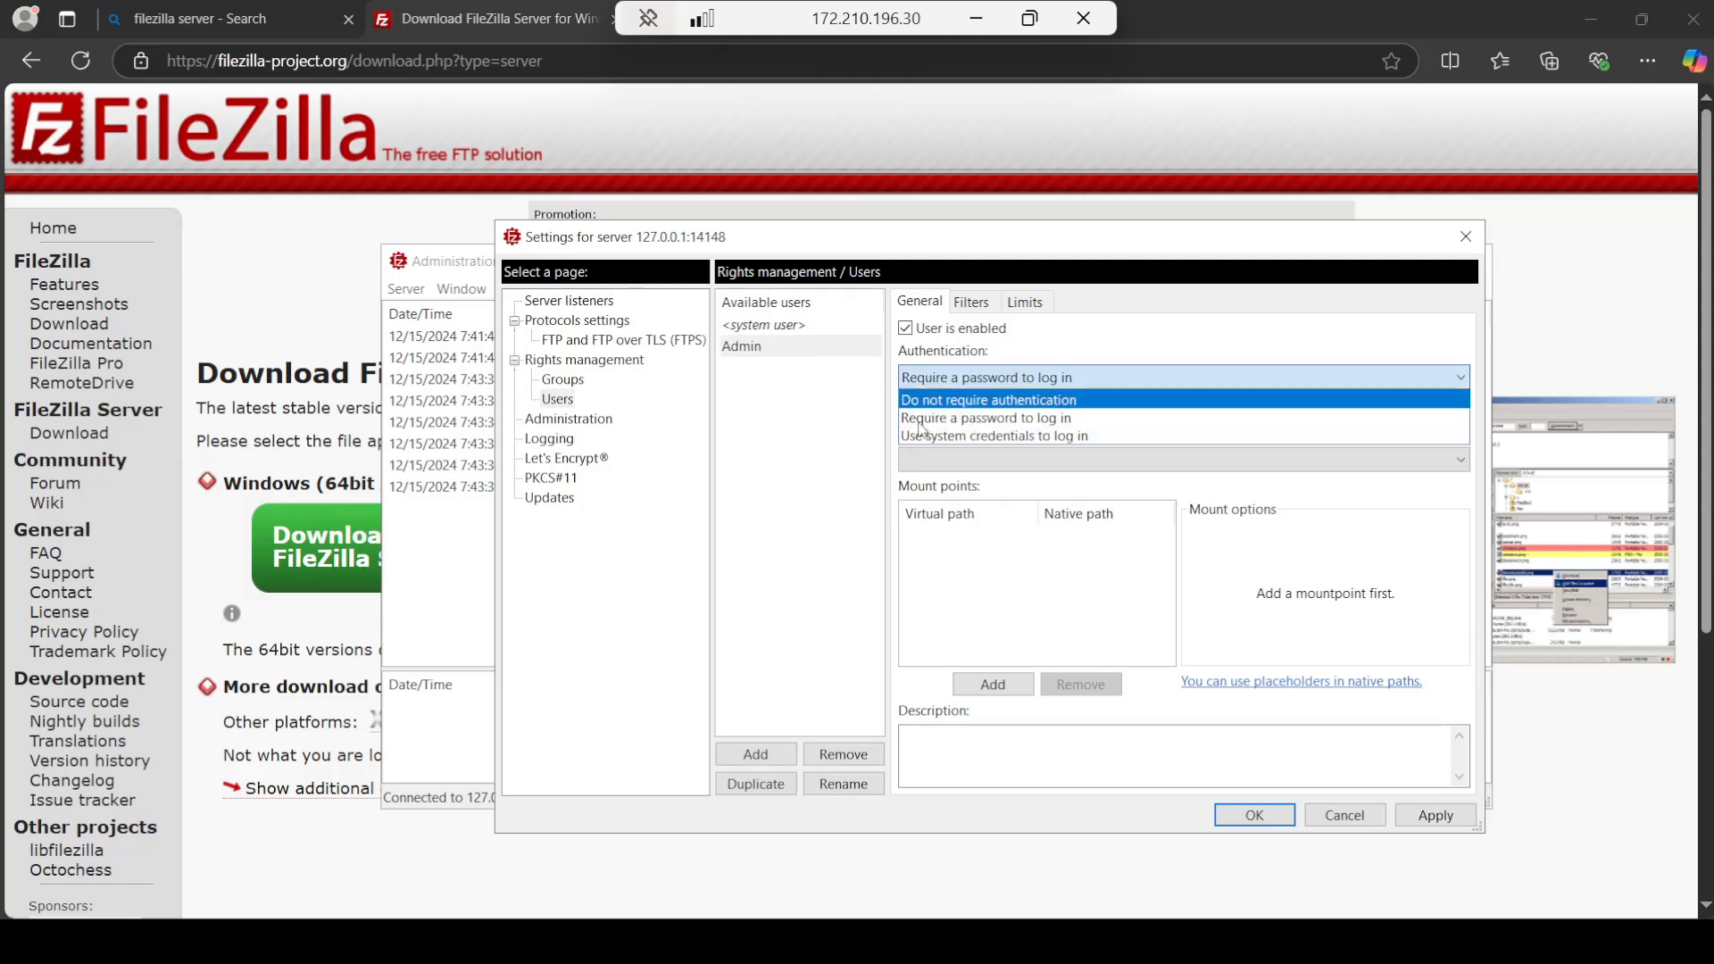
left_click(879, 424)
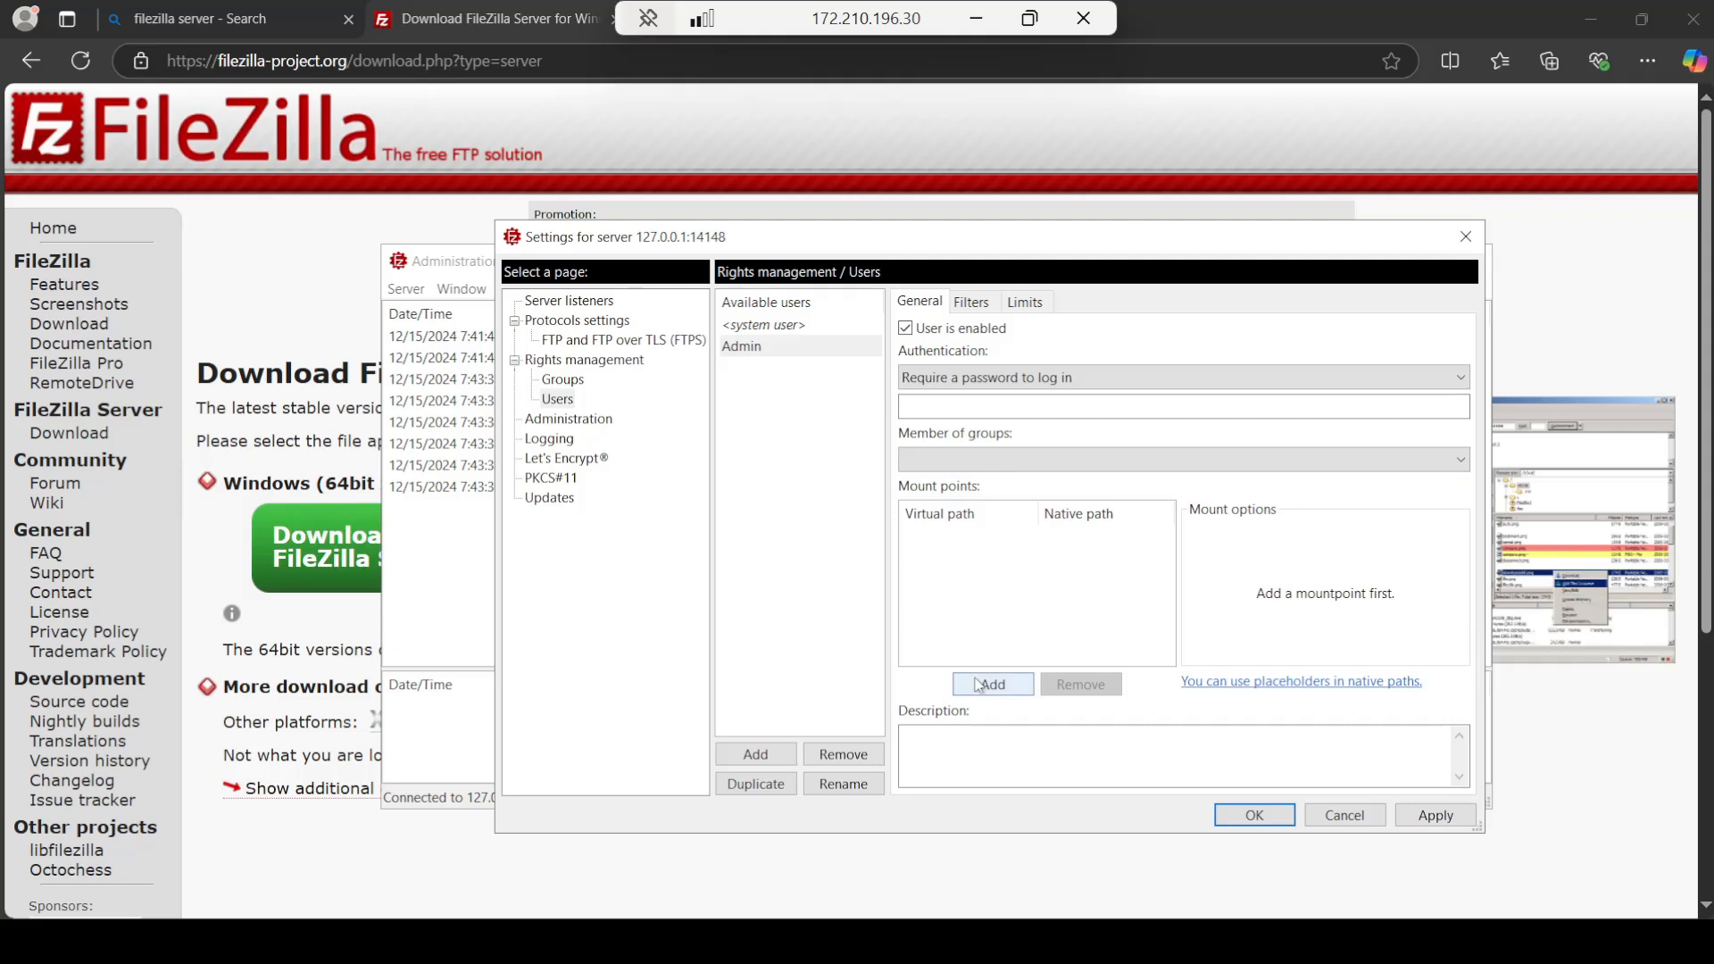
Step: Make the Admin user a member of AdminGroup and apply the settings
left_click(966, 460)
left_click(982, 571)
left_click(1005, 464)
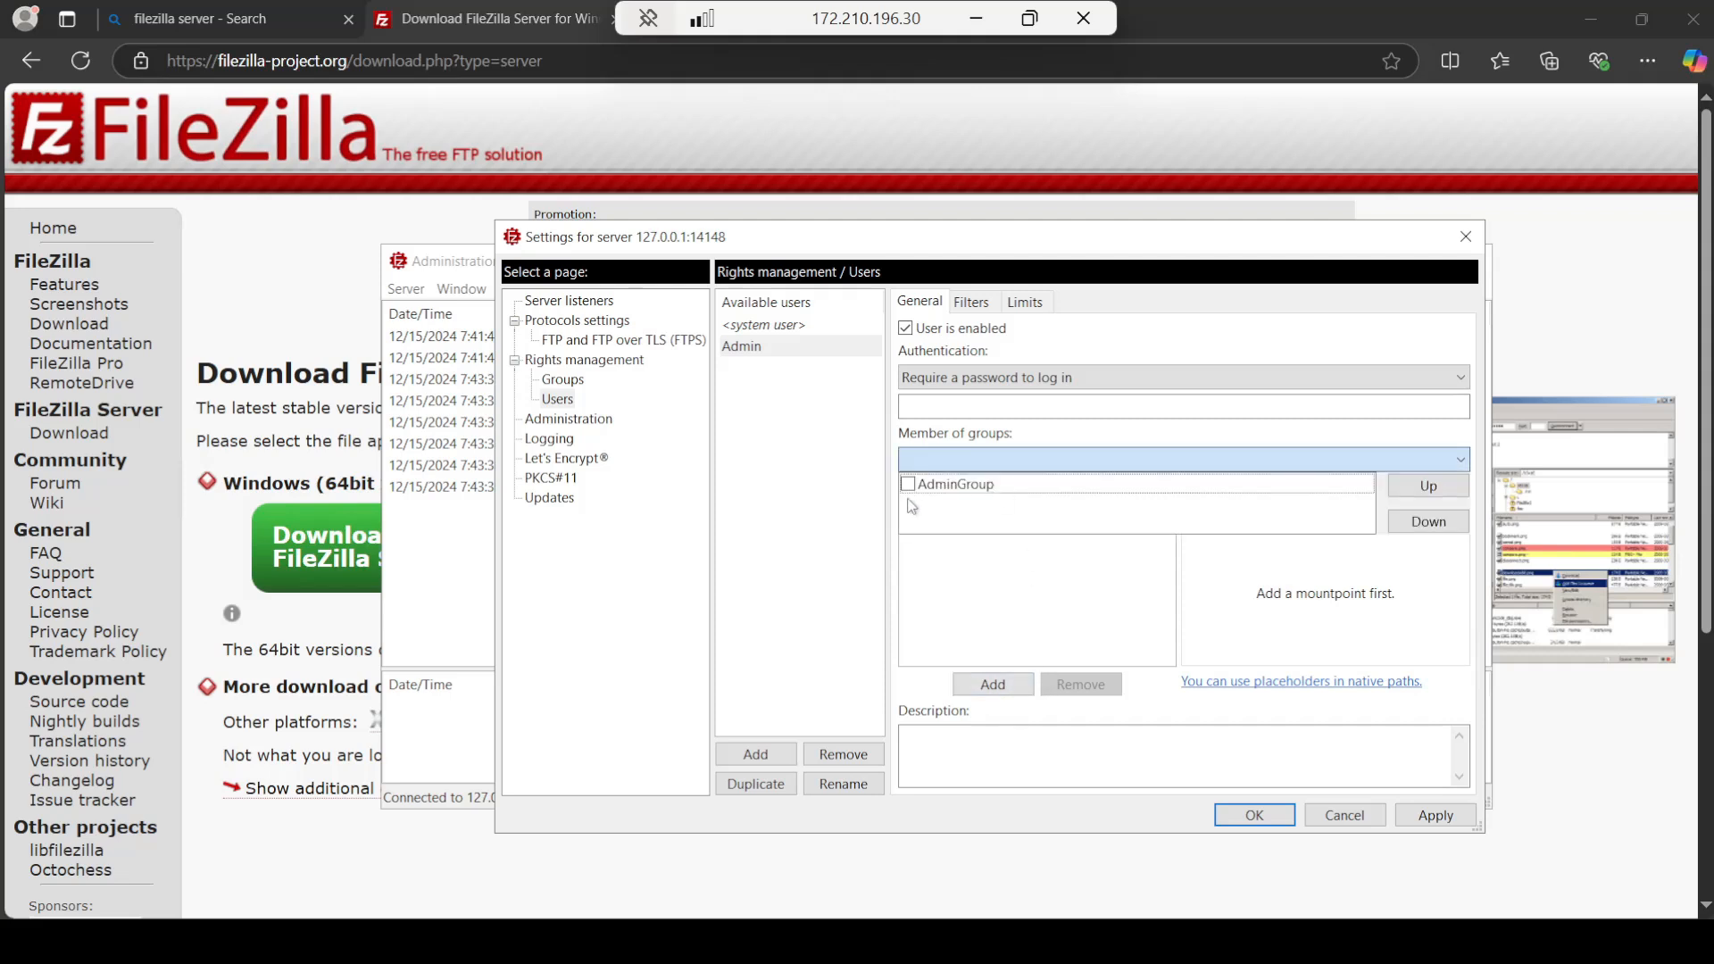
left_click(908, 484)
left_click(1210, 607)
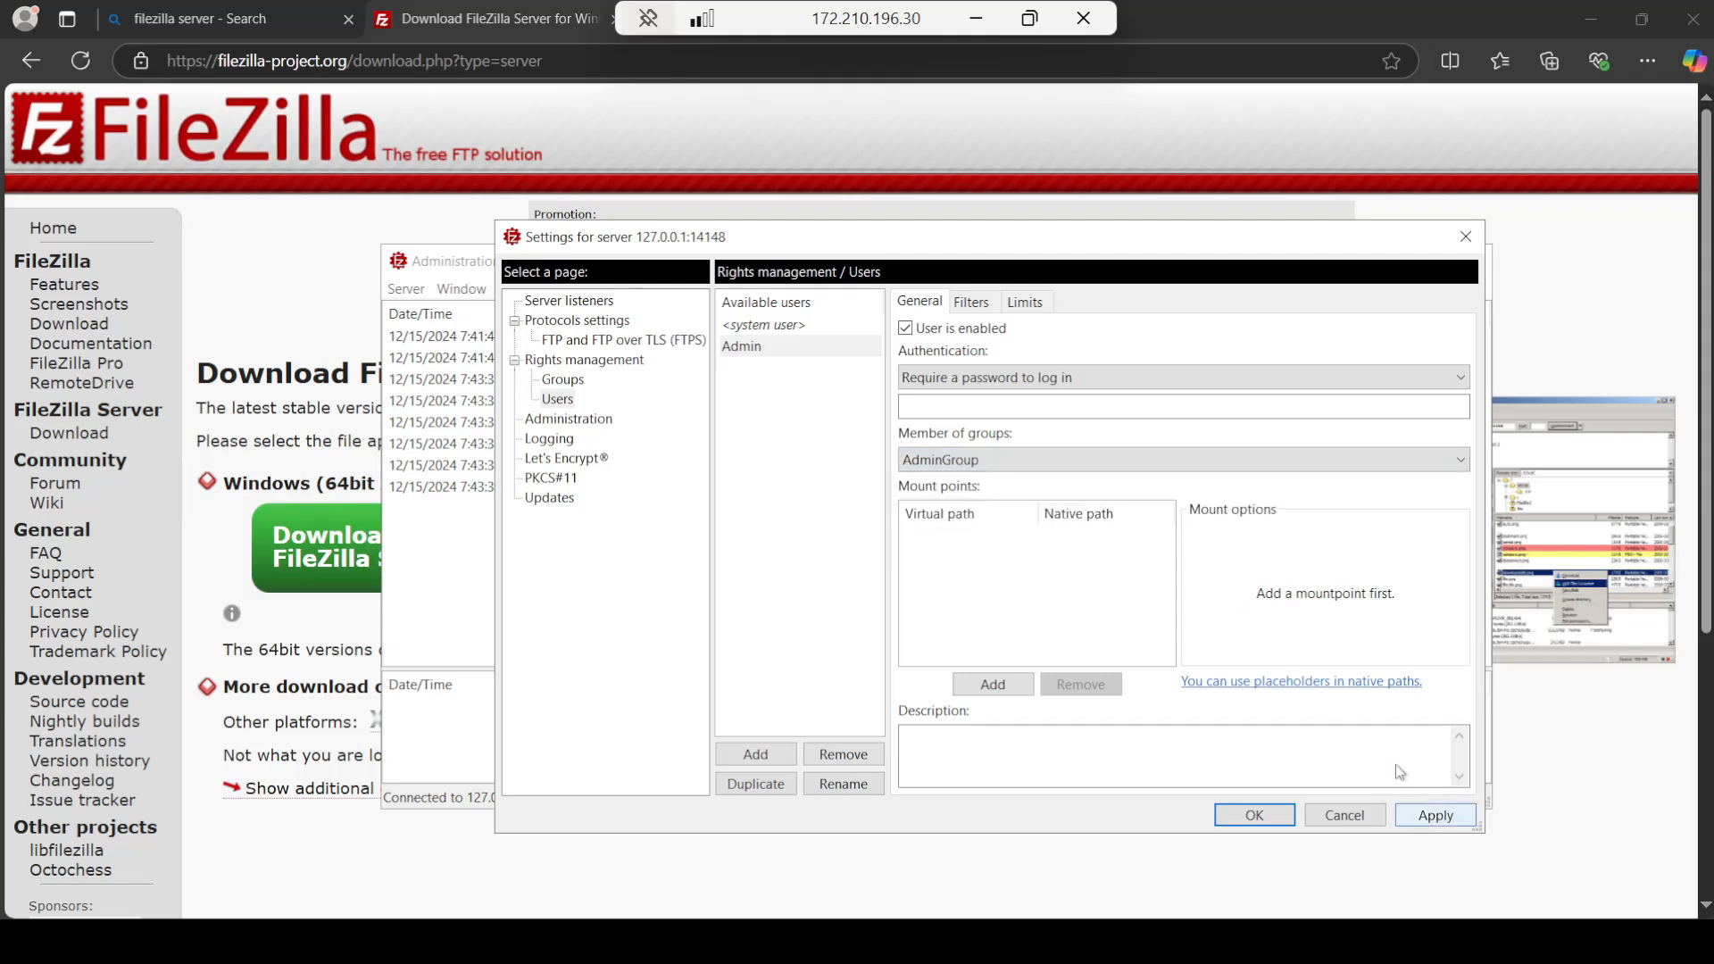
left_click(1431, 815)
Step: Enter the login password for the Admin user, apply the change and close the server settings
left_click(1116, 543)
type("••••••••••")
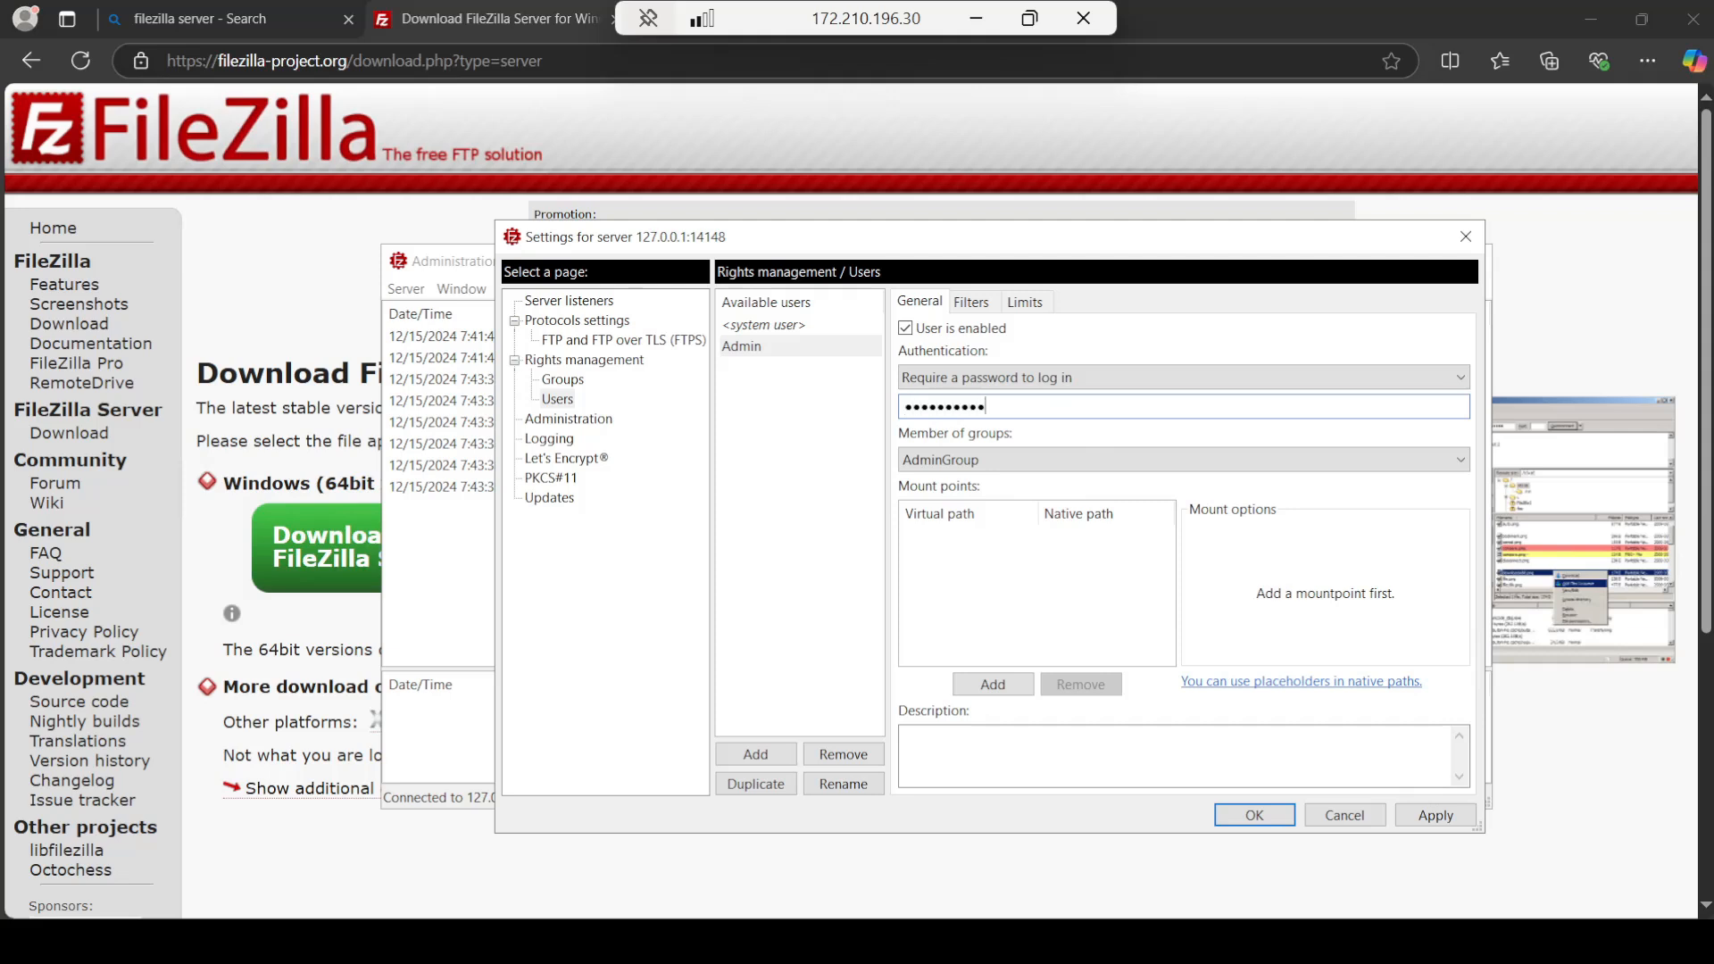
type("••")
left_click(1417, 817)
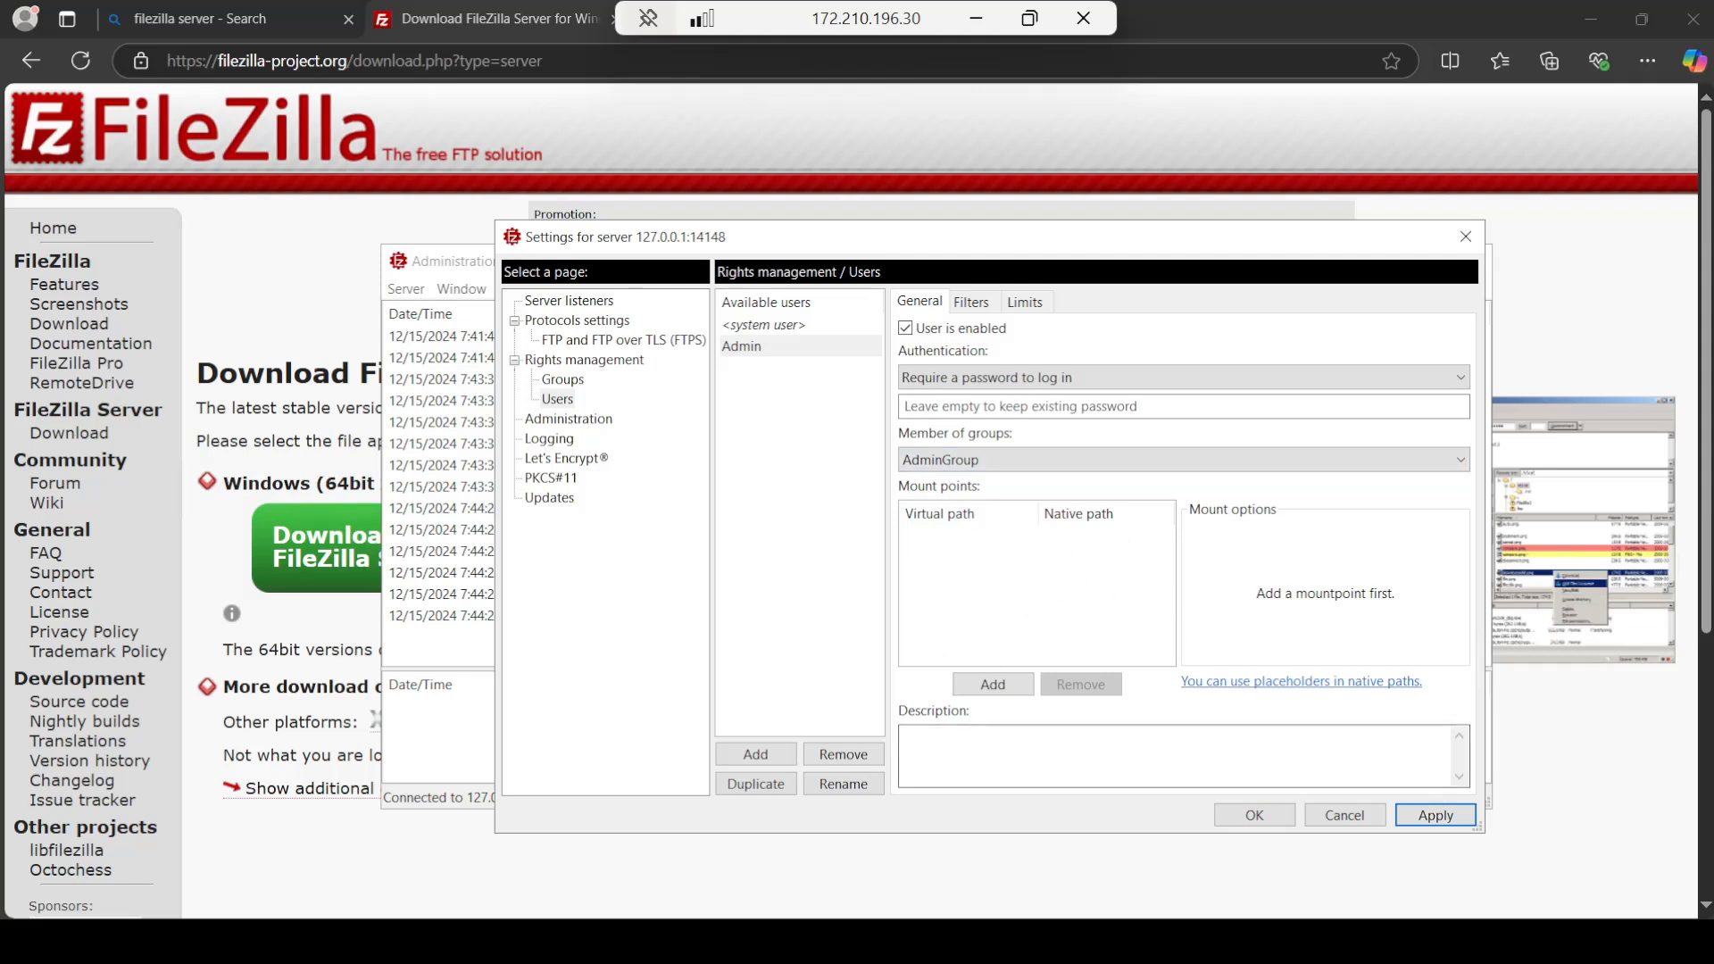
left_click(1243, 826)
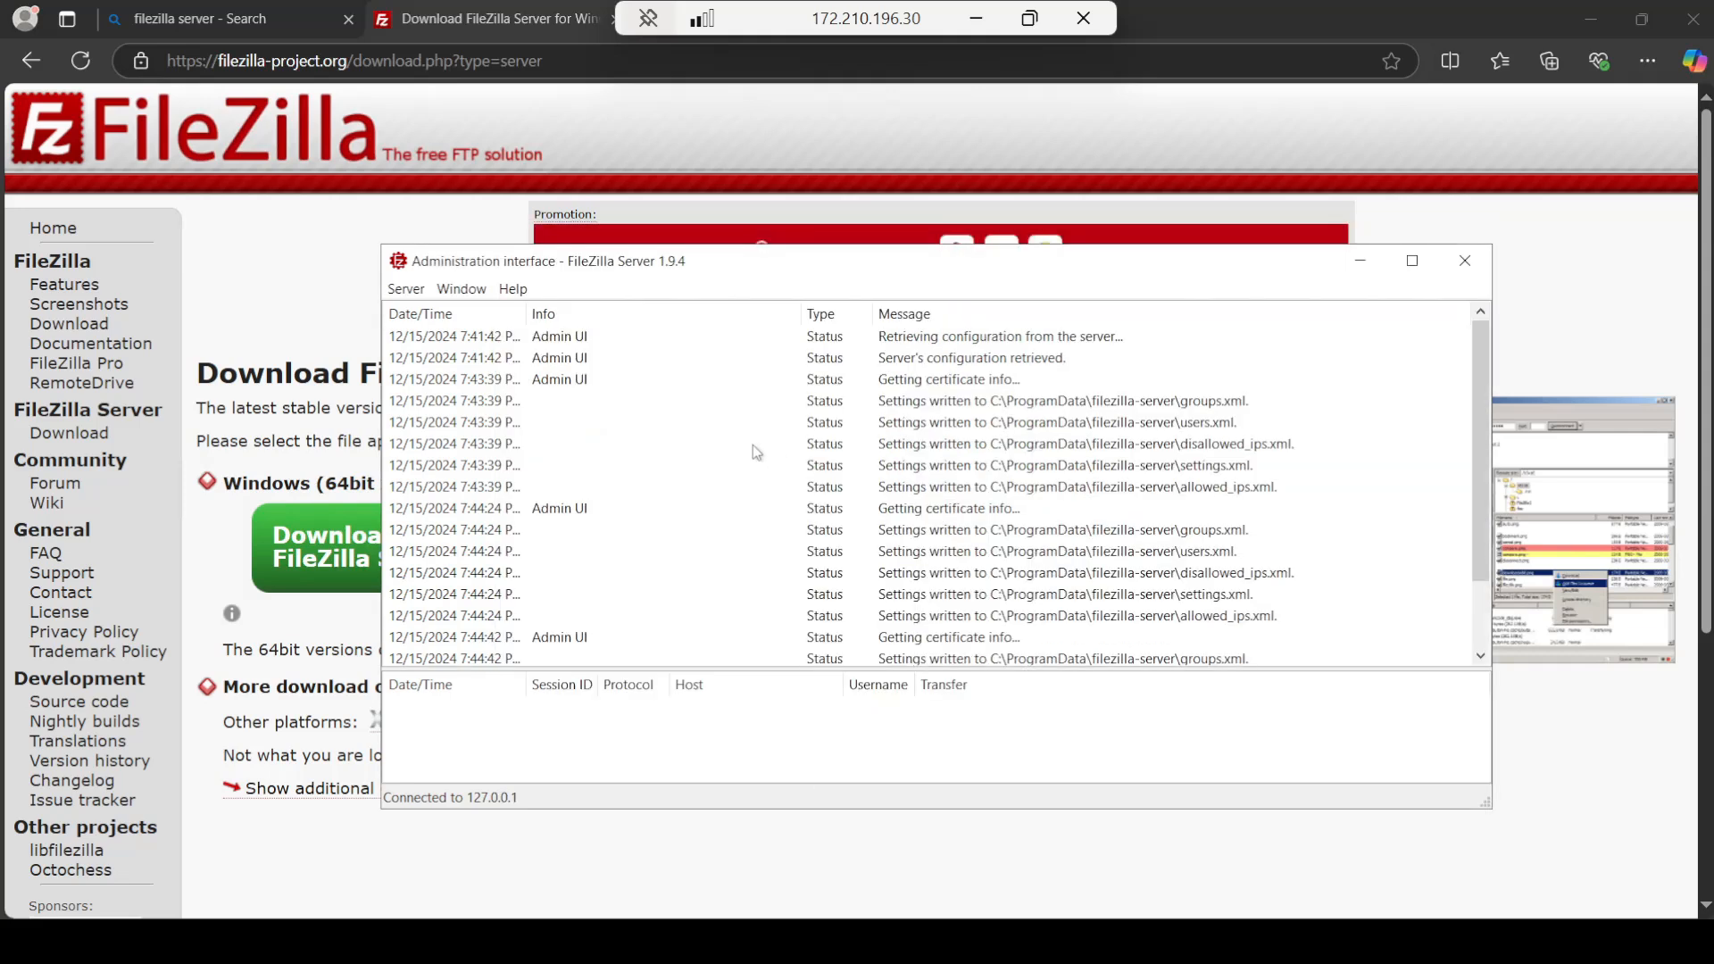
Step: Switch to the Azure portal to examine the VM's inbound and outbound port rules, and return to the remote desktop session
left_click(973, 32)
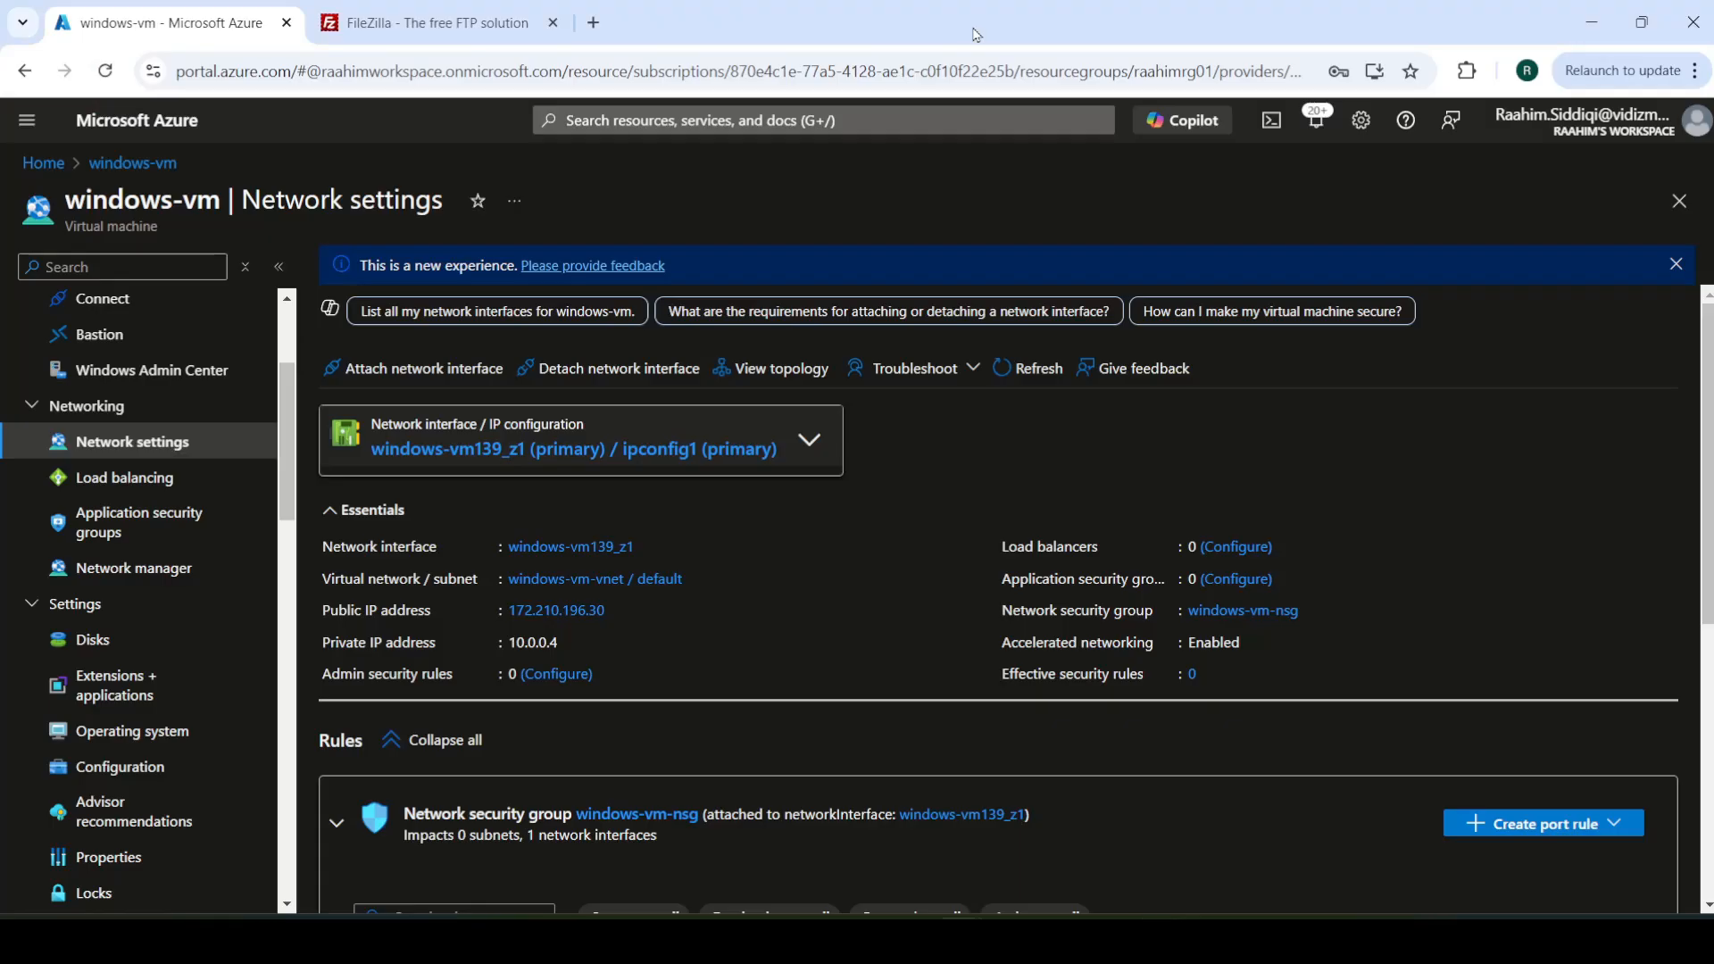
scroll(955, 535, "down", 1)
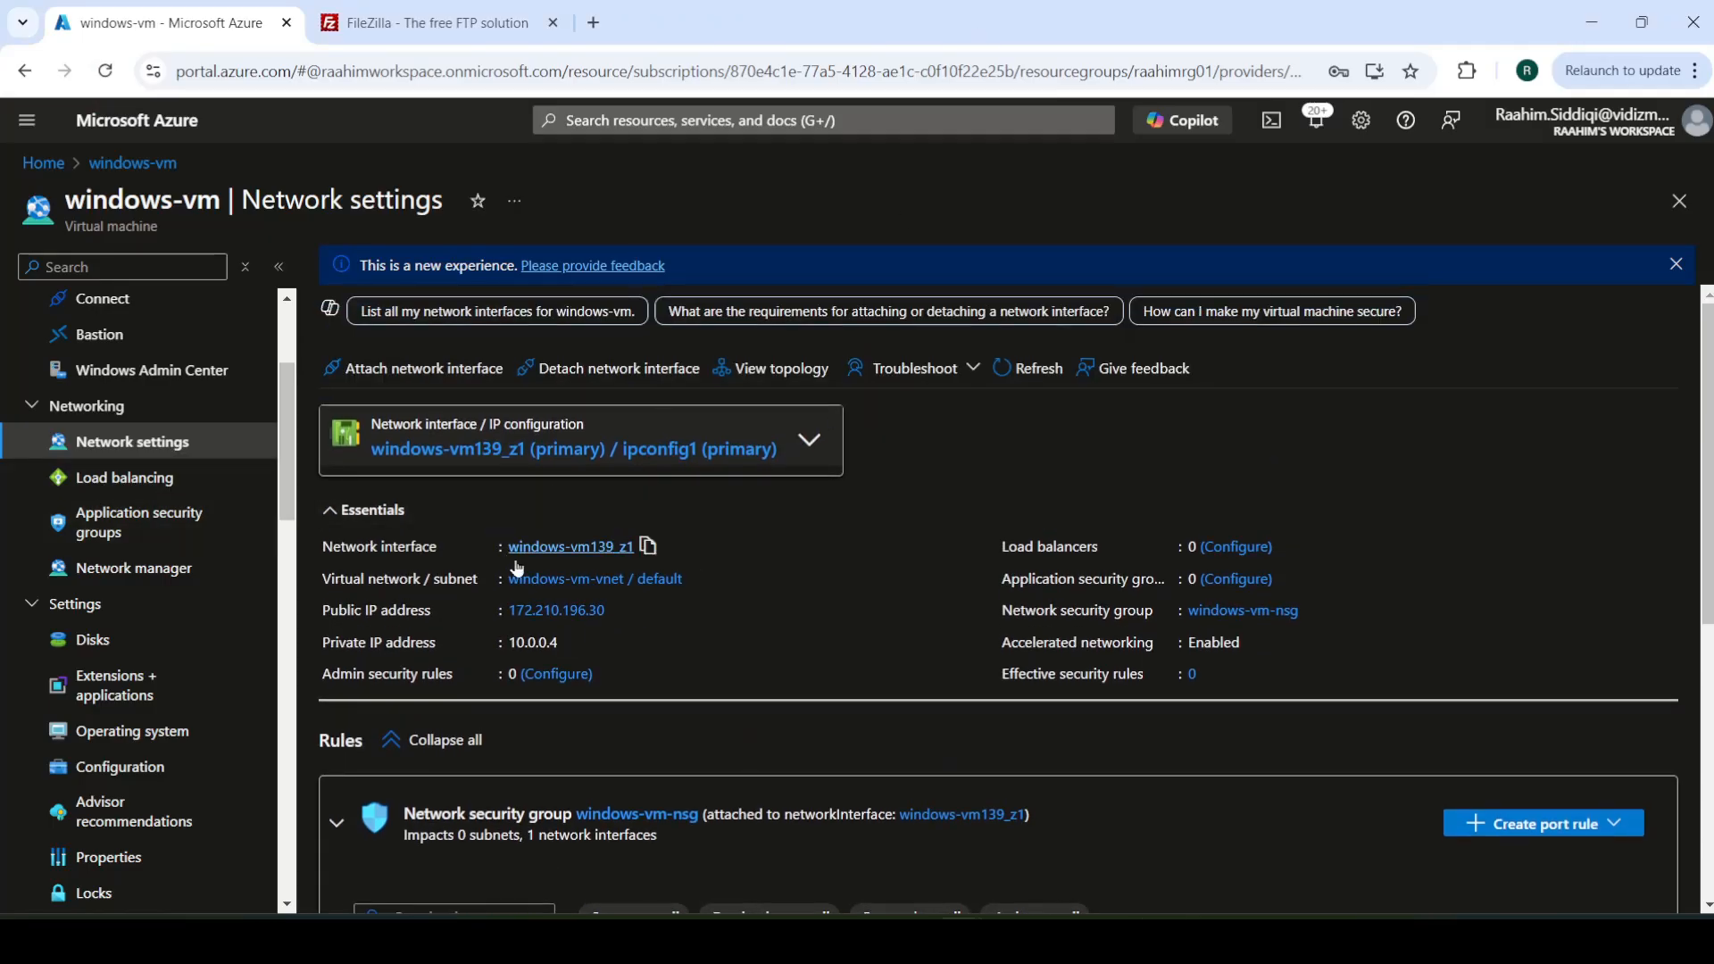
scroll(522, 572, "down", 5)
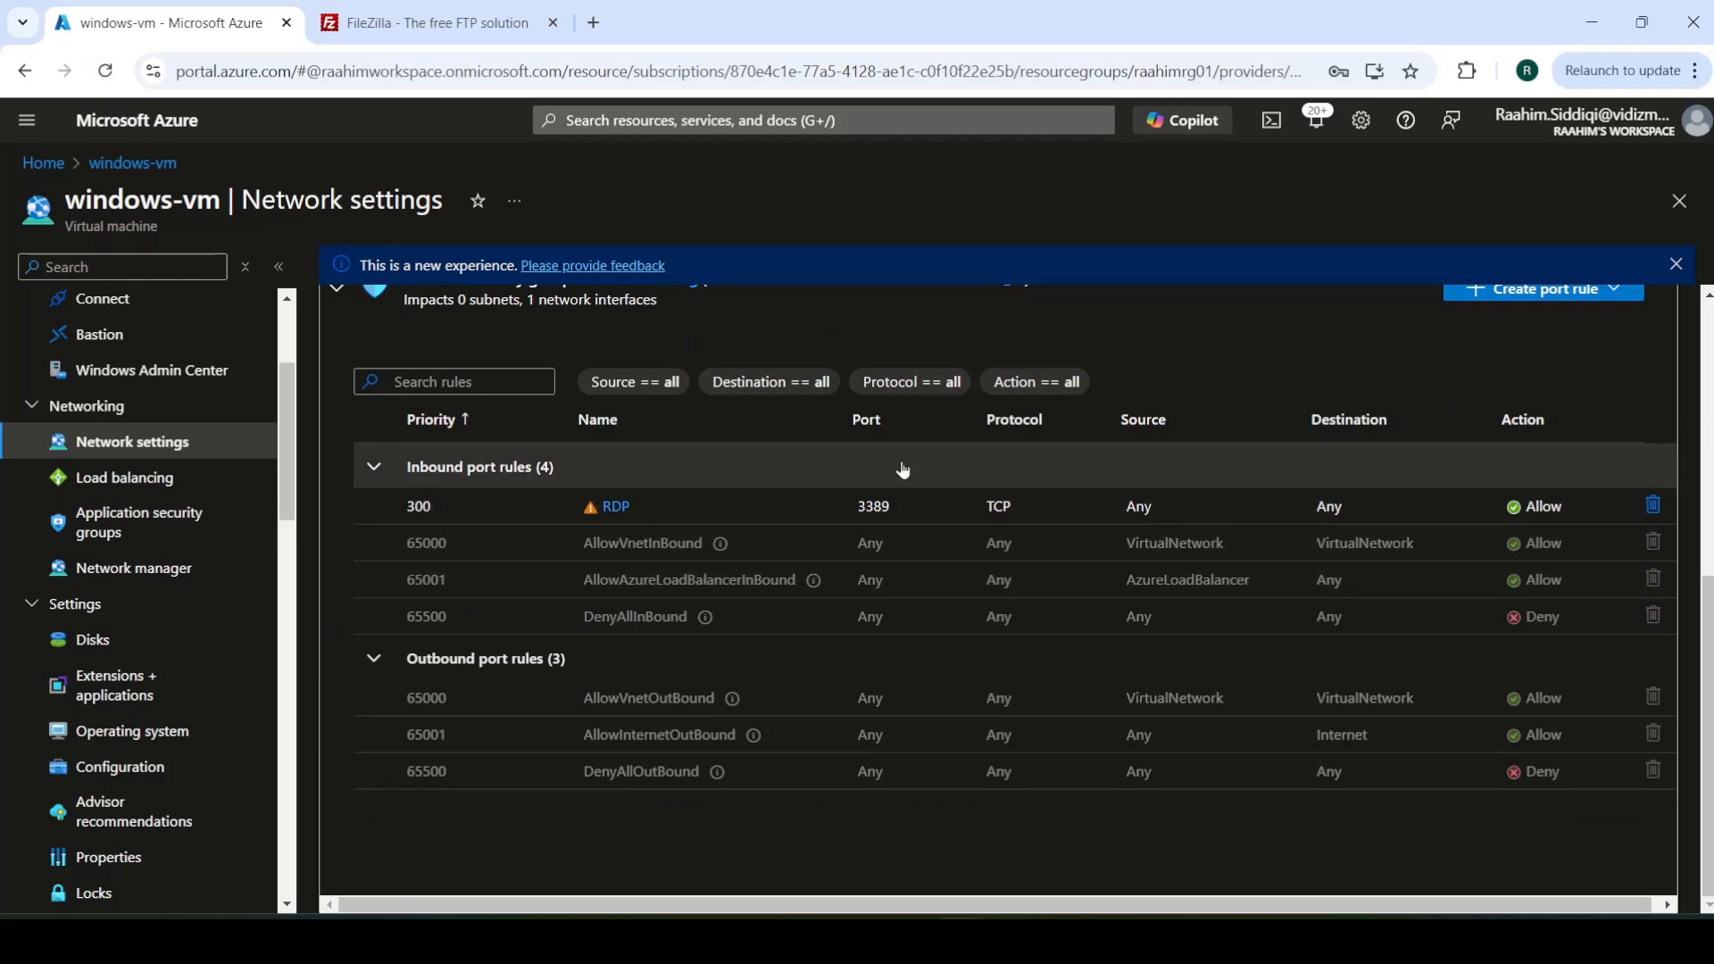
mouse_move(1156, 941)
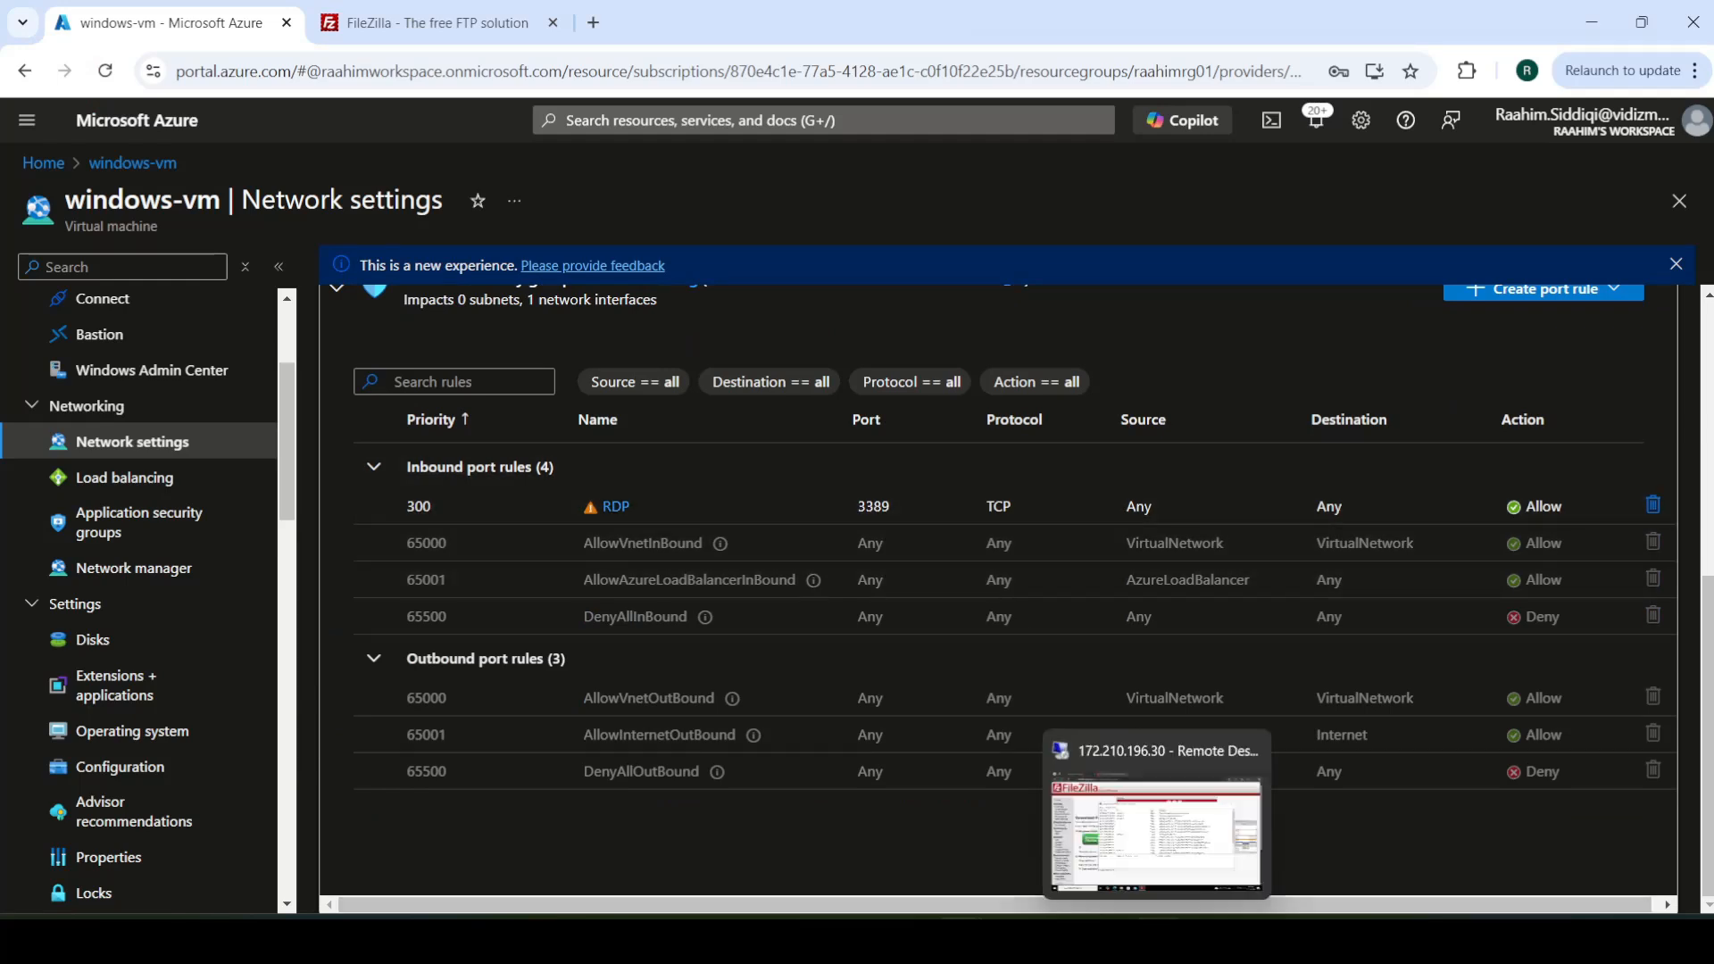
left_click(1156, 835)
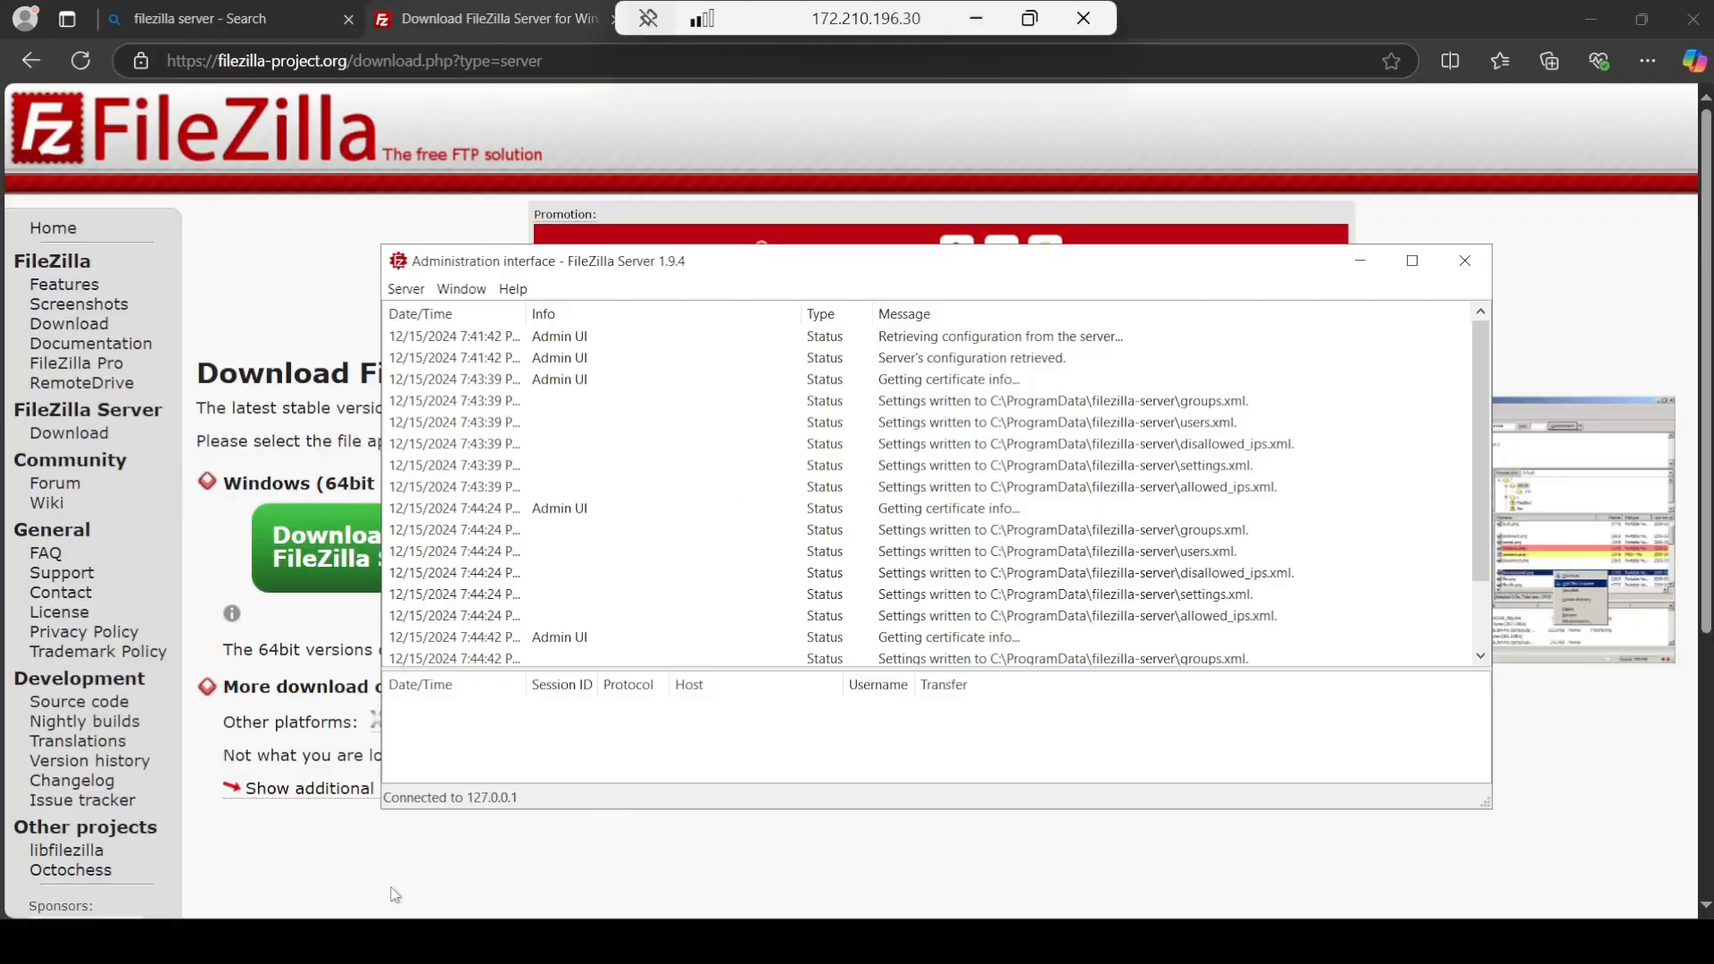
left_click(304, 942)
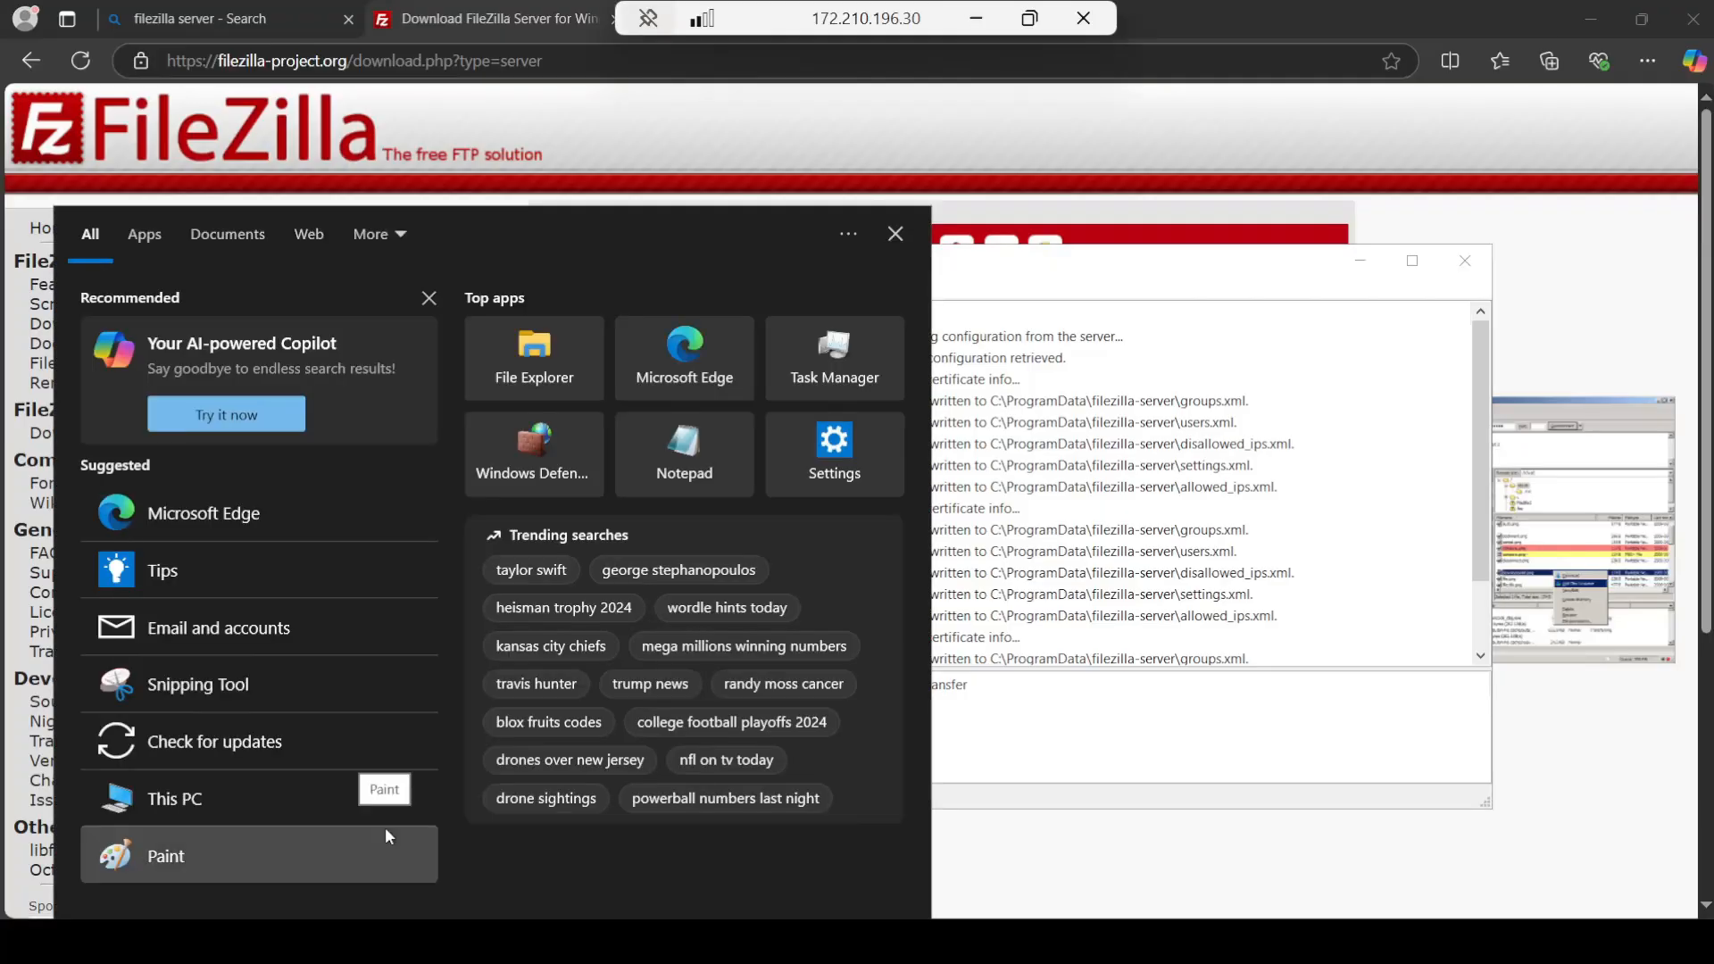
type("firewall")
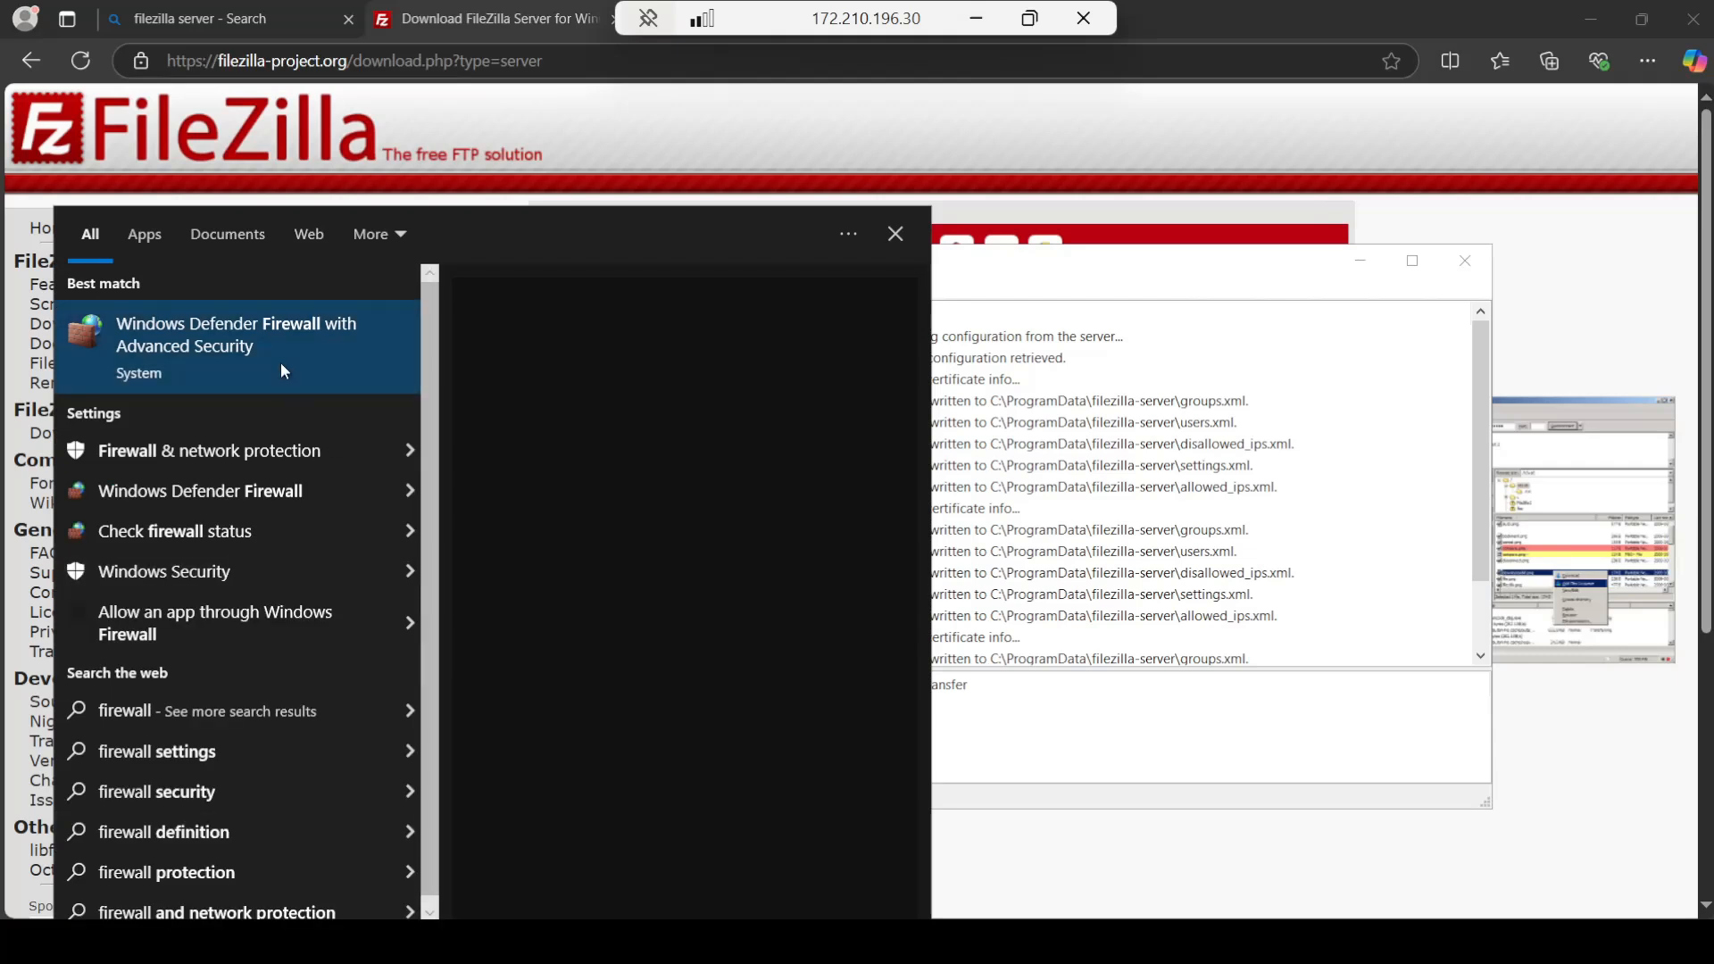
left_click(281, 363)
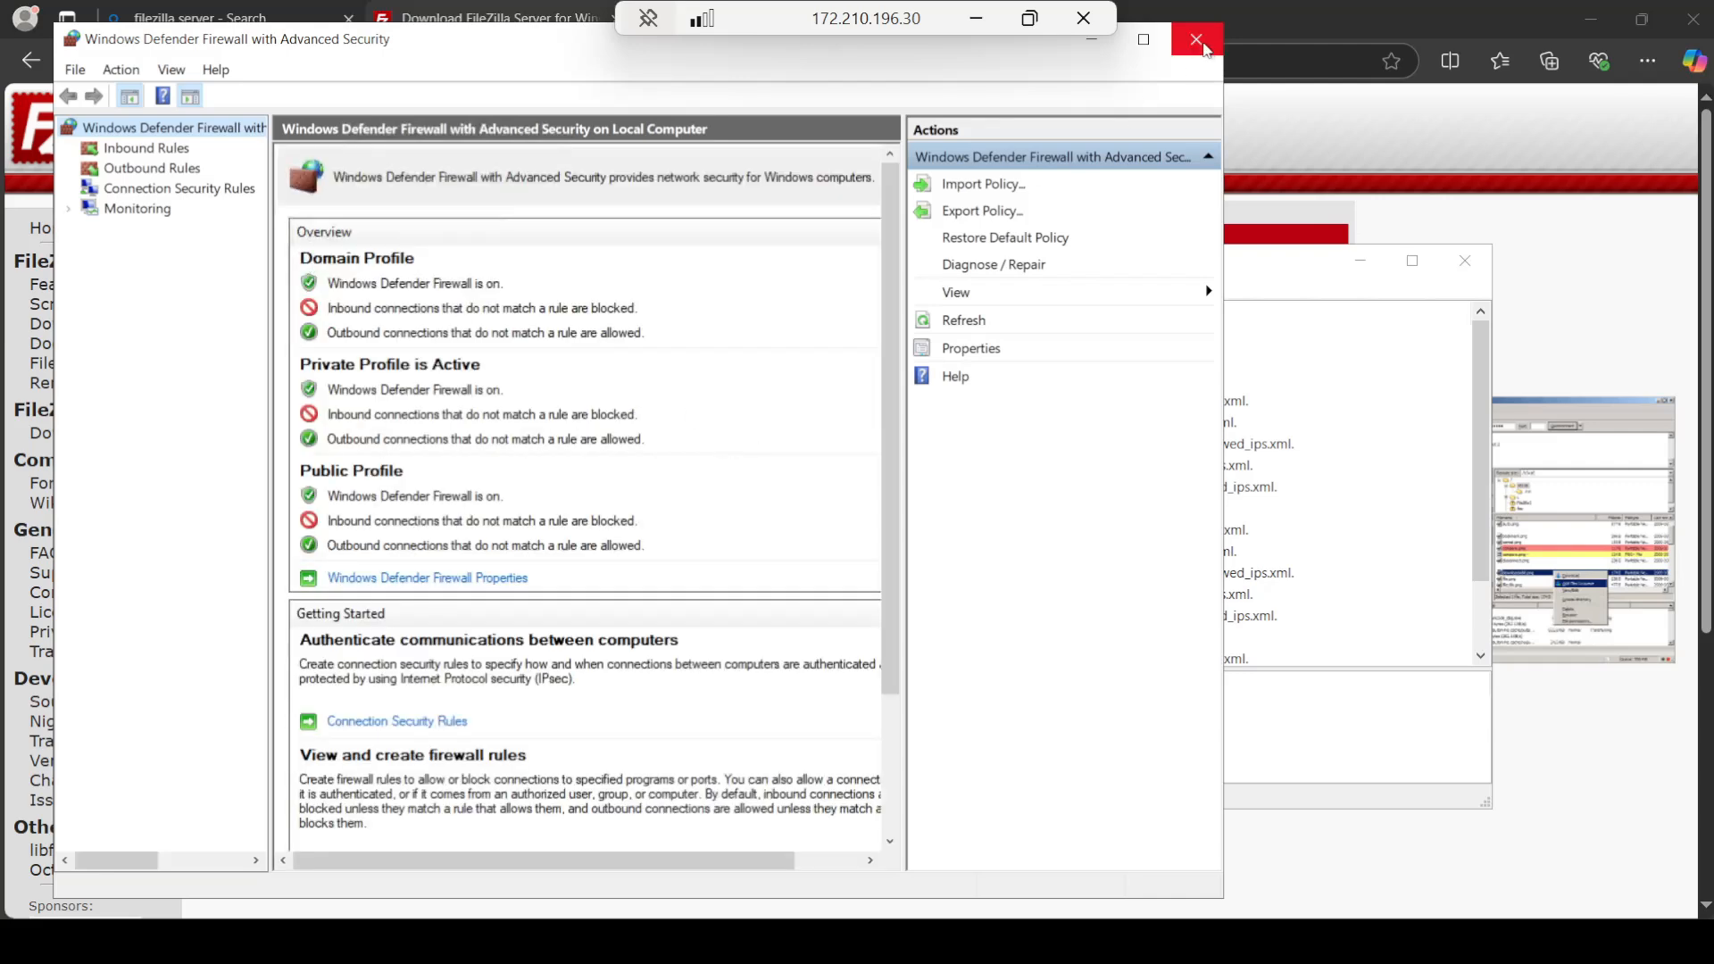
left_click(1203, 49)
Step: Turn off Windows Defender Firewall for both private and public networks on the VM, and close the firewall window
key("super")
type("windows firewal")
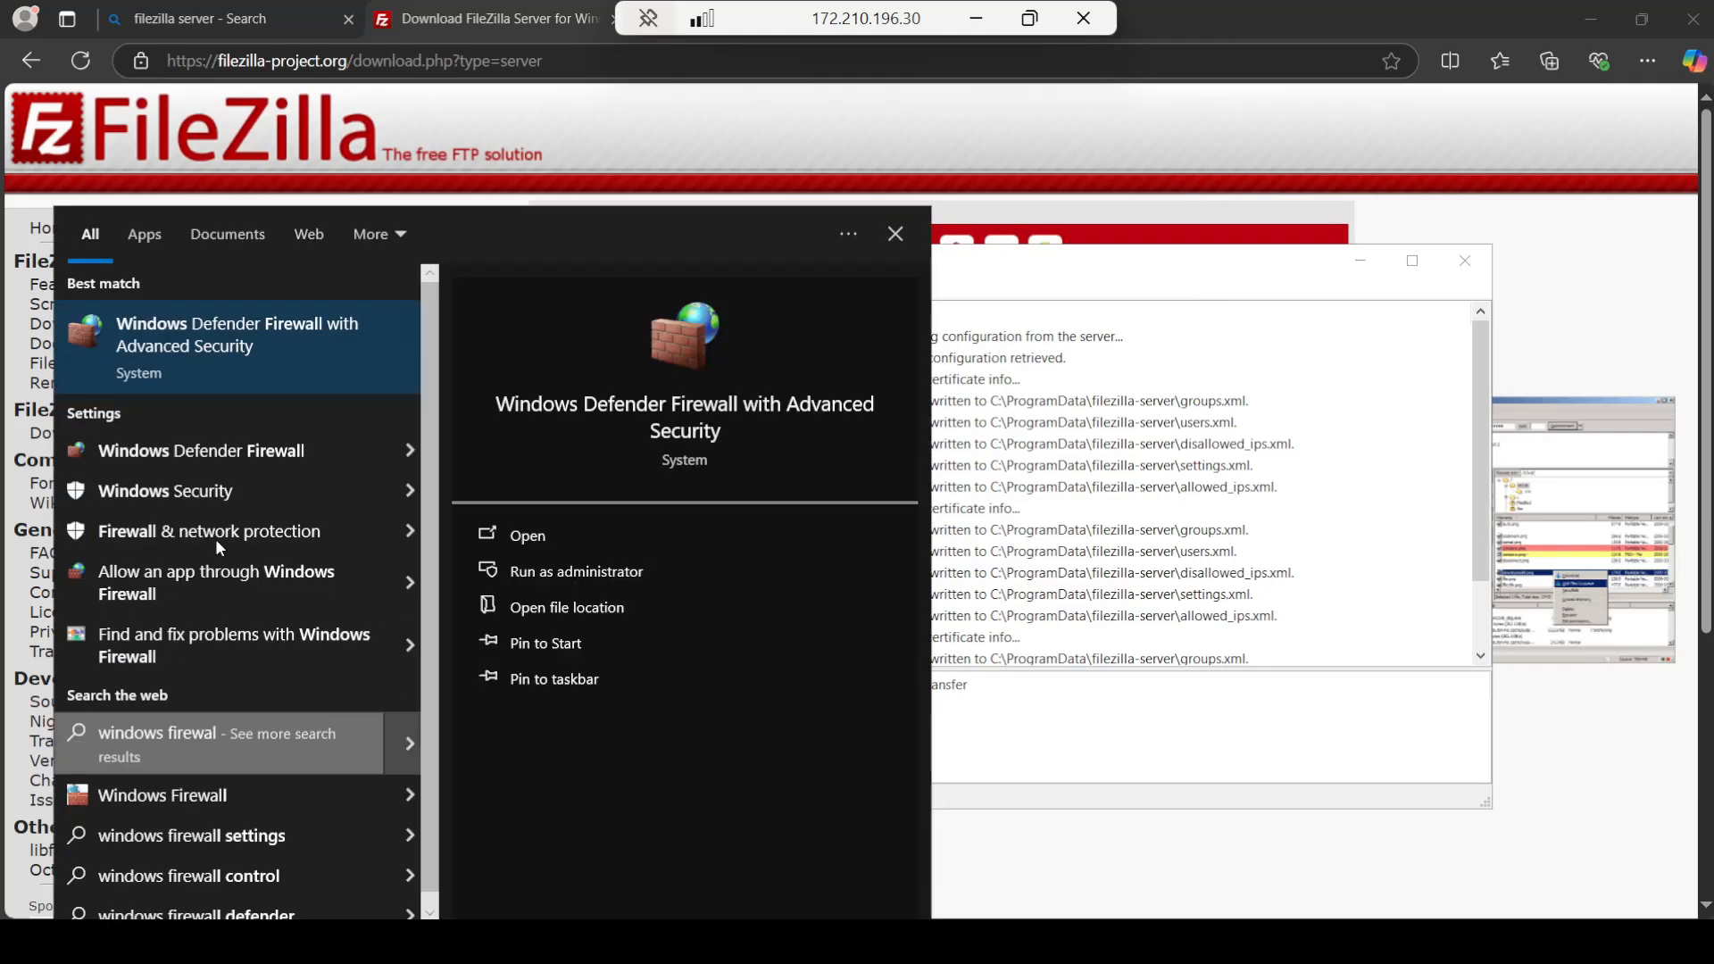
left_click(143, 454)
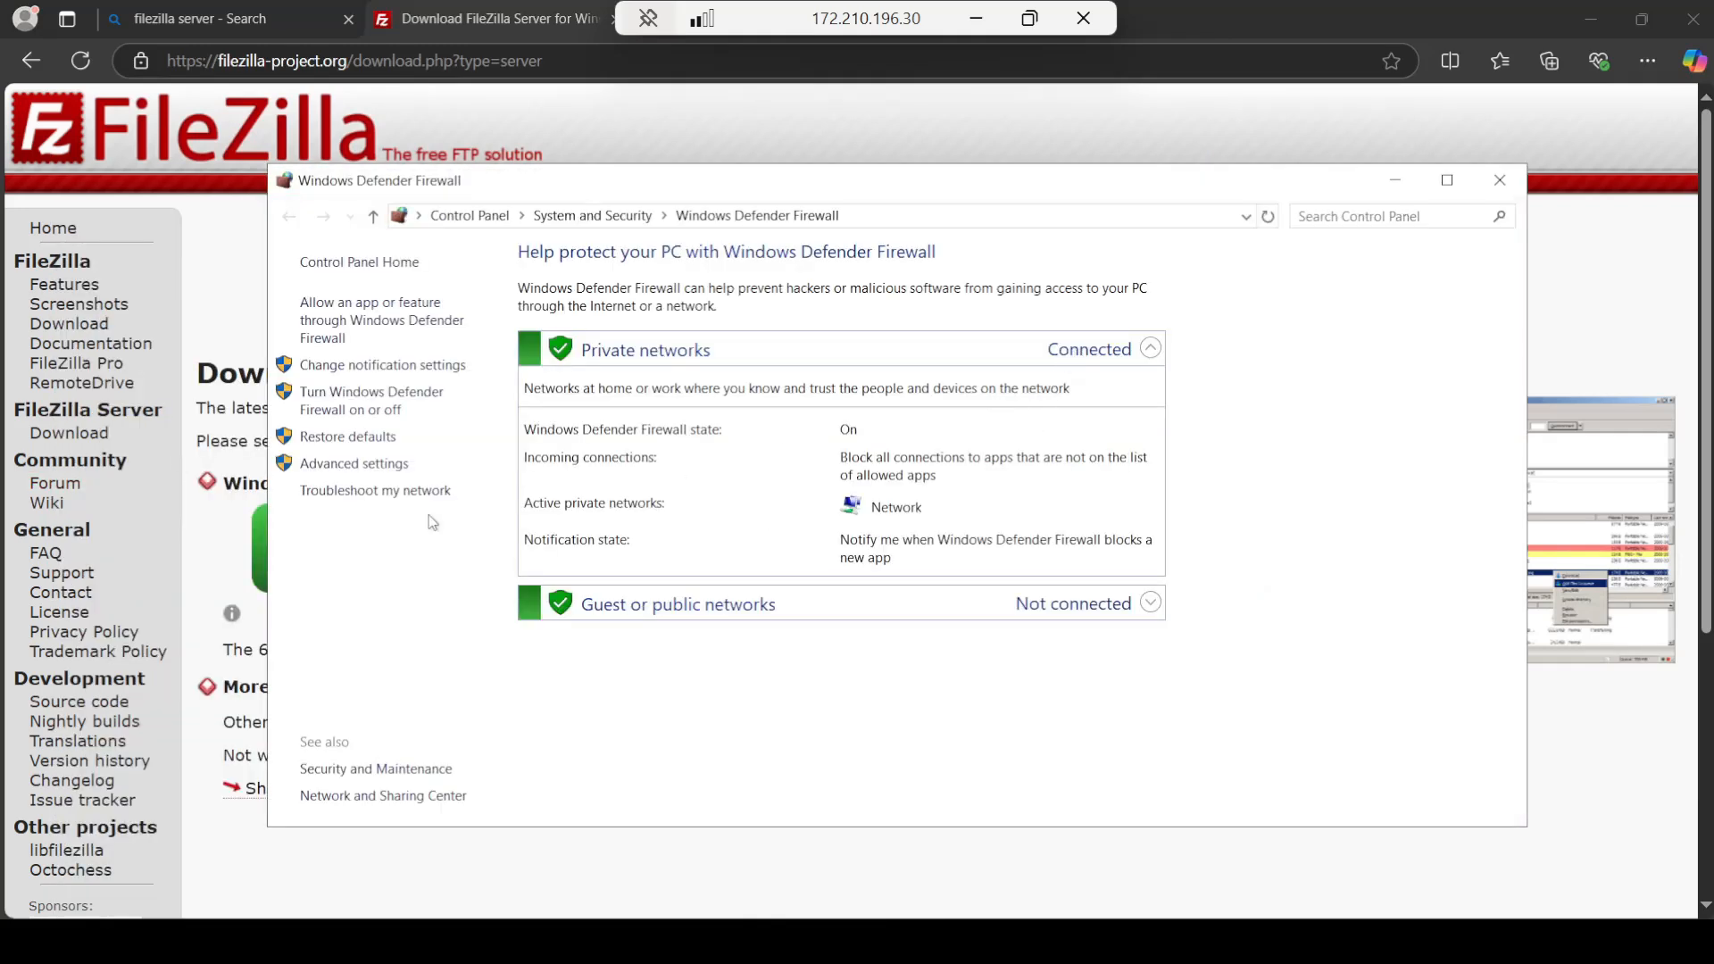
left_click(357, 407)
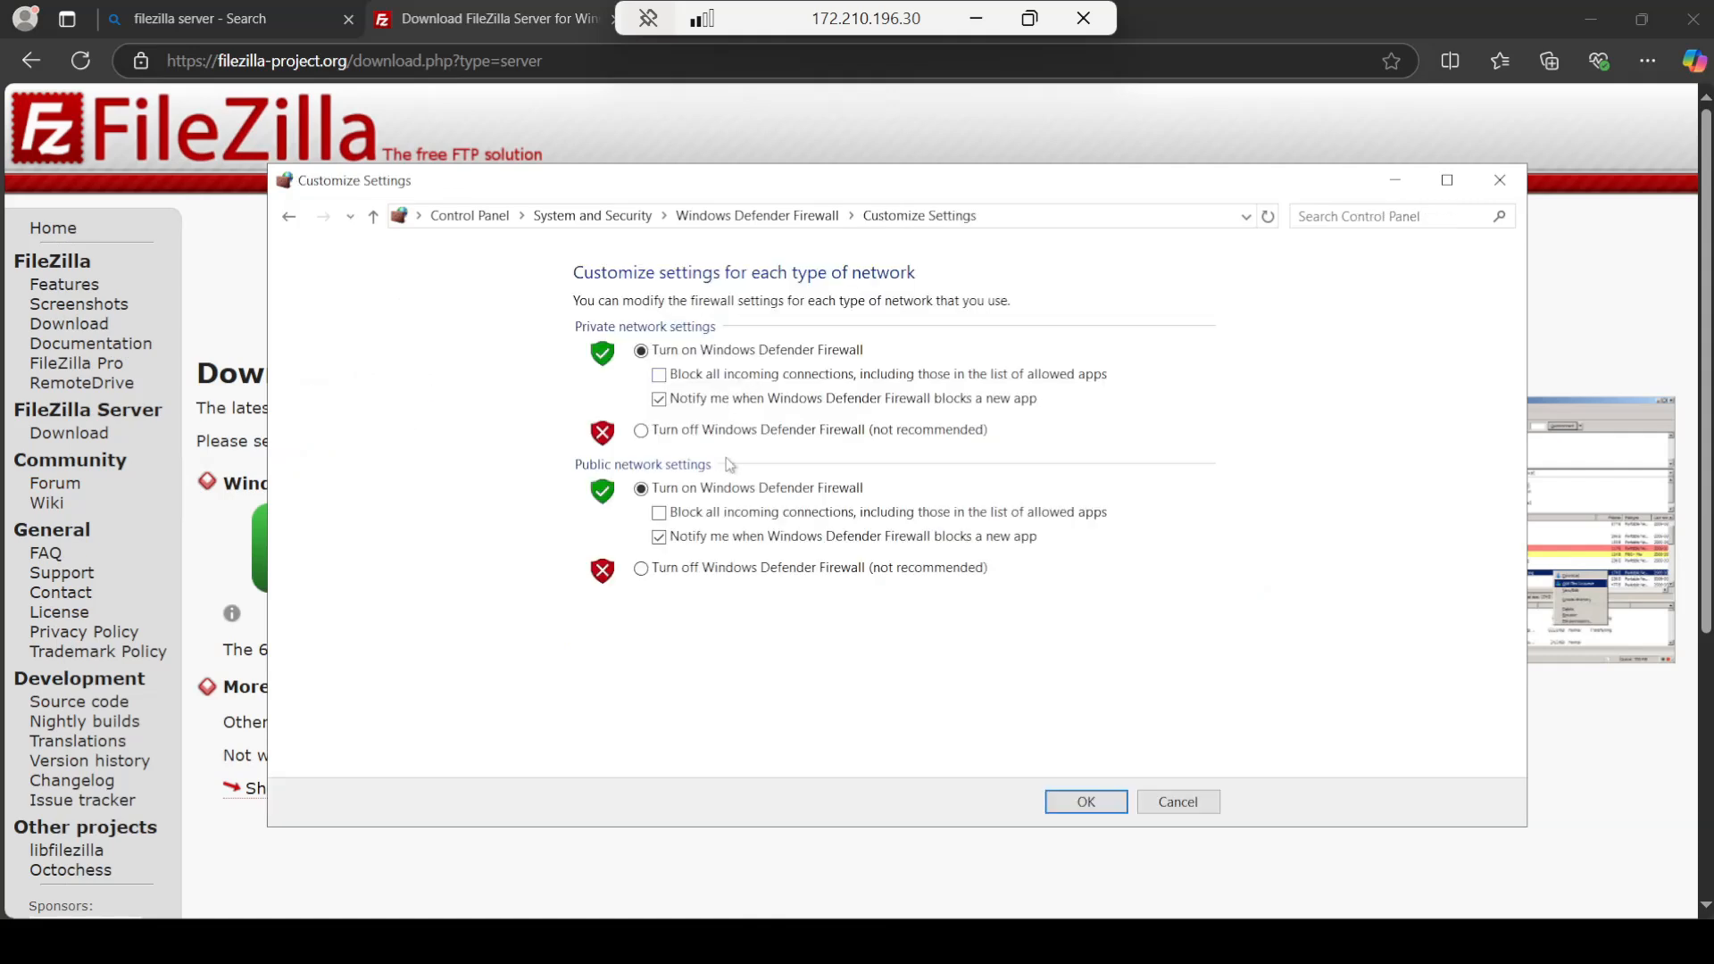
left_click(641, 430)
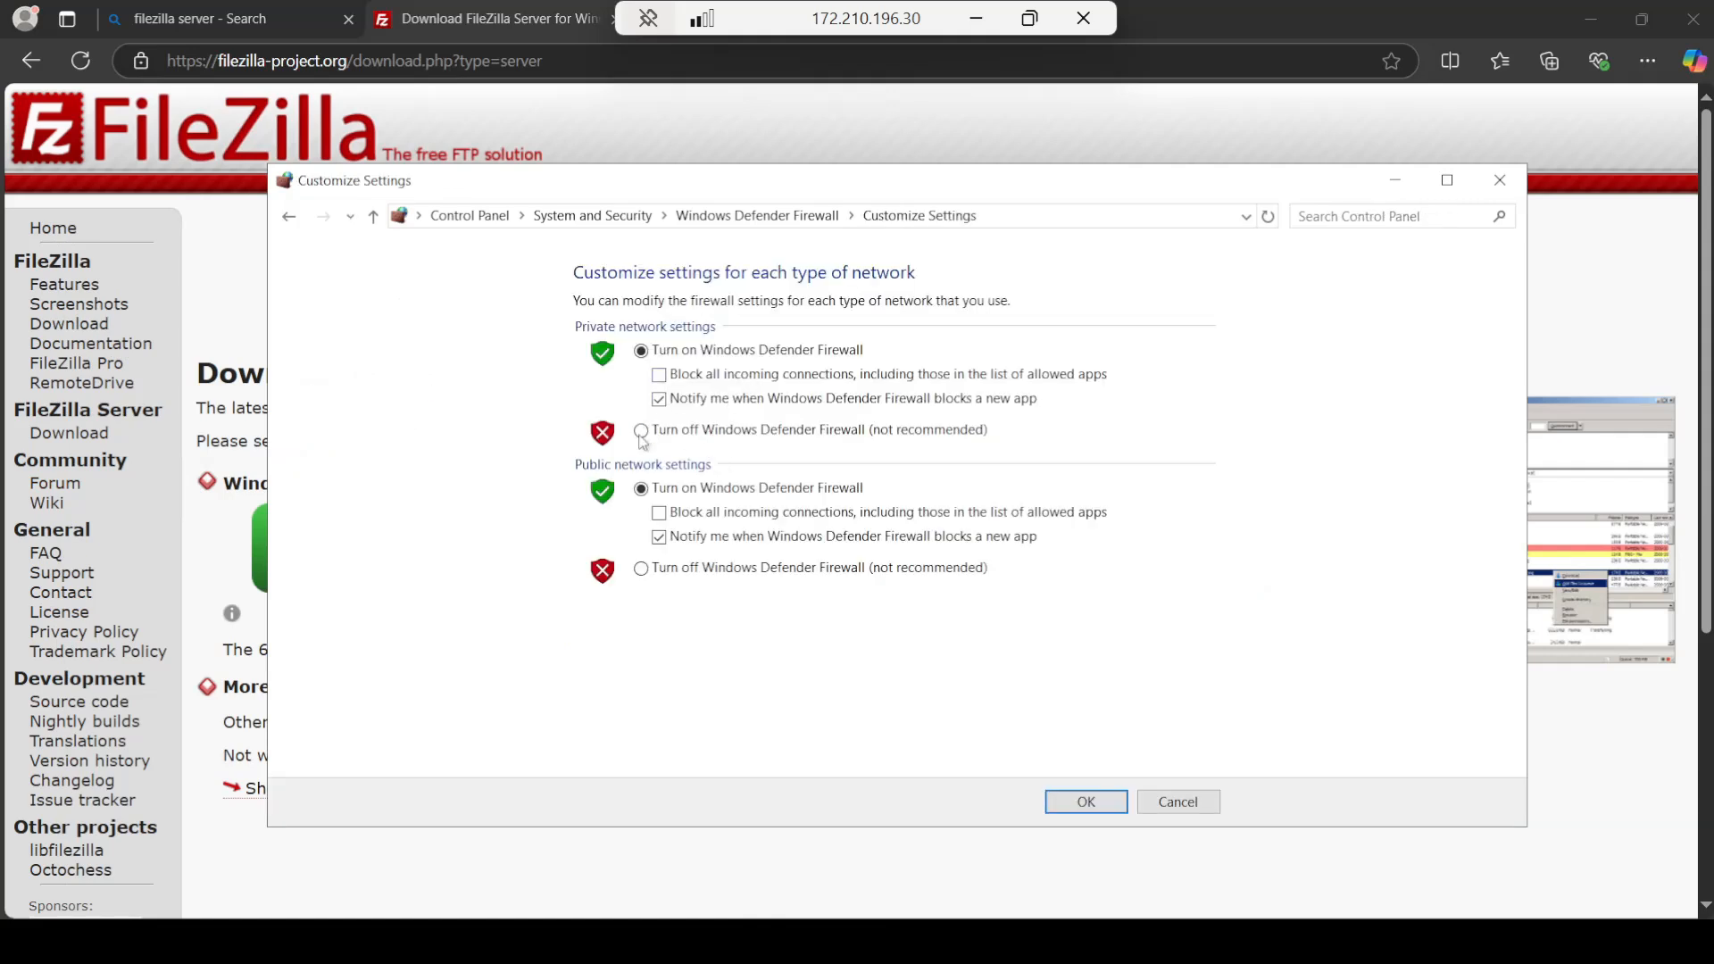
left_click(640, 569)
left_click(1105, 803)
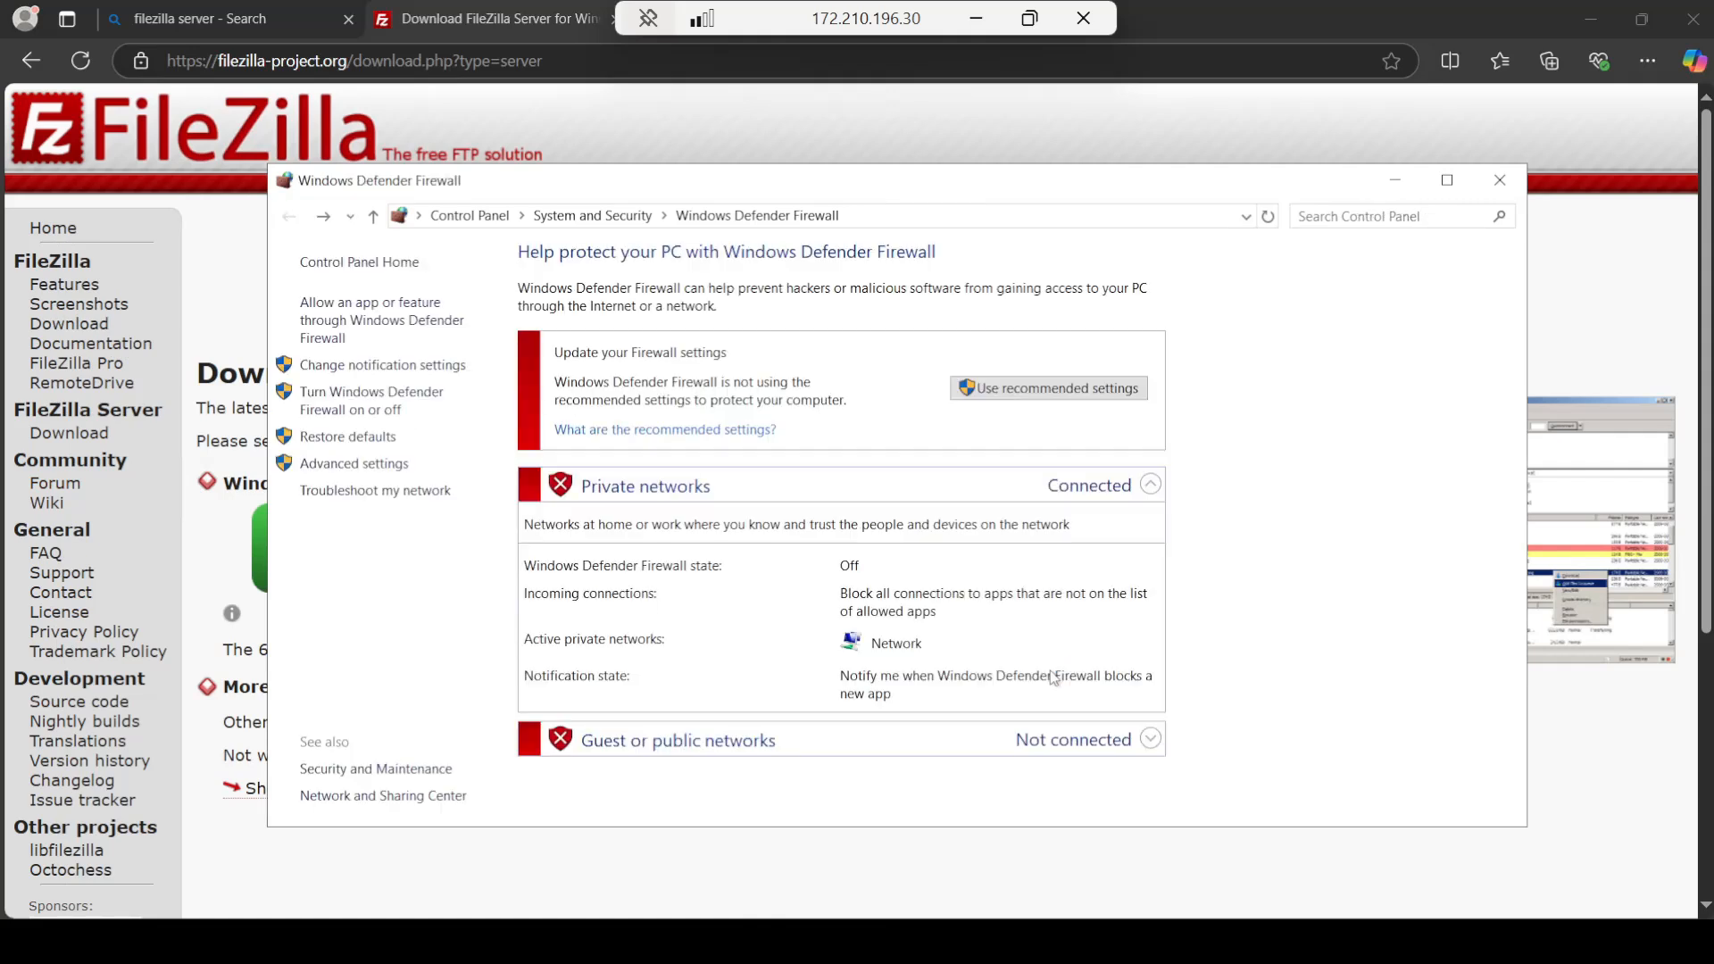
left_click(1500, 180)
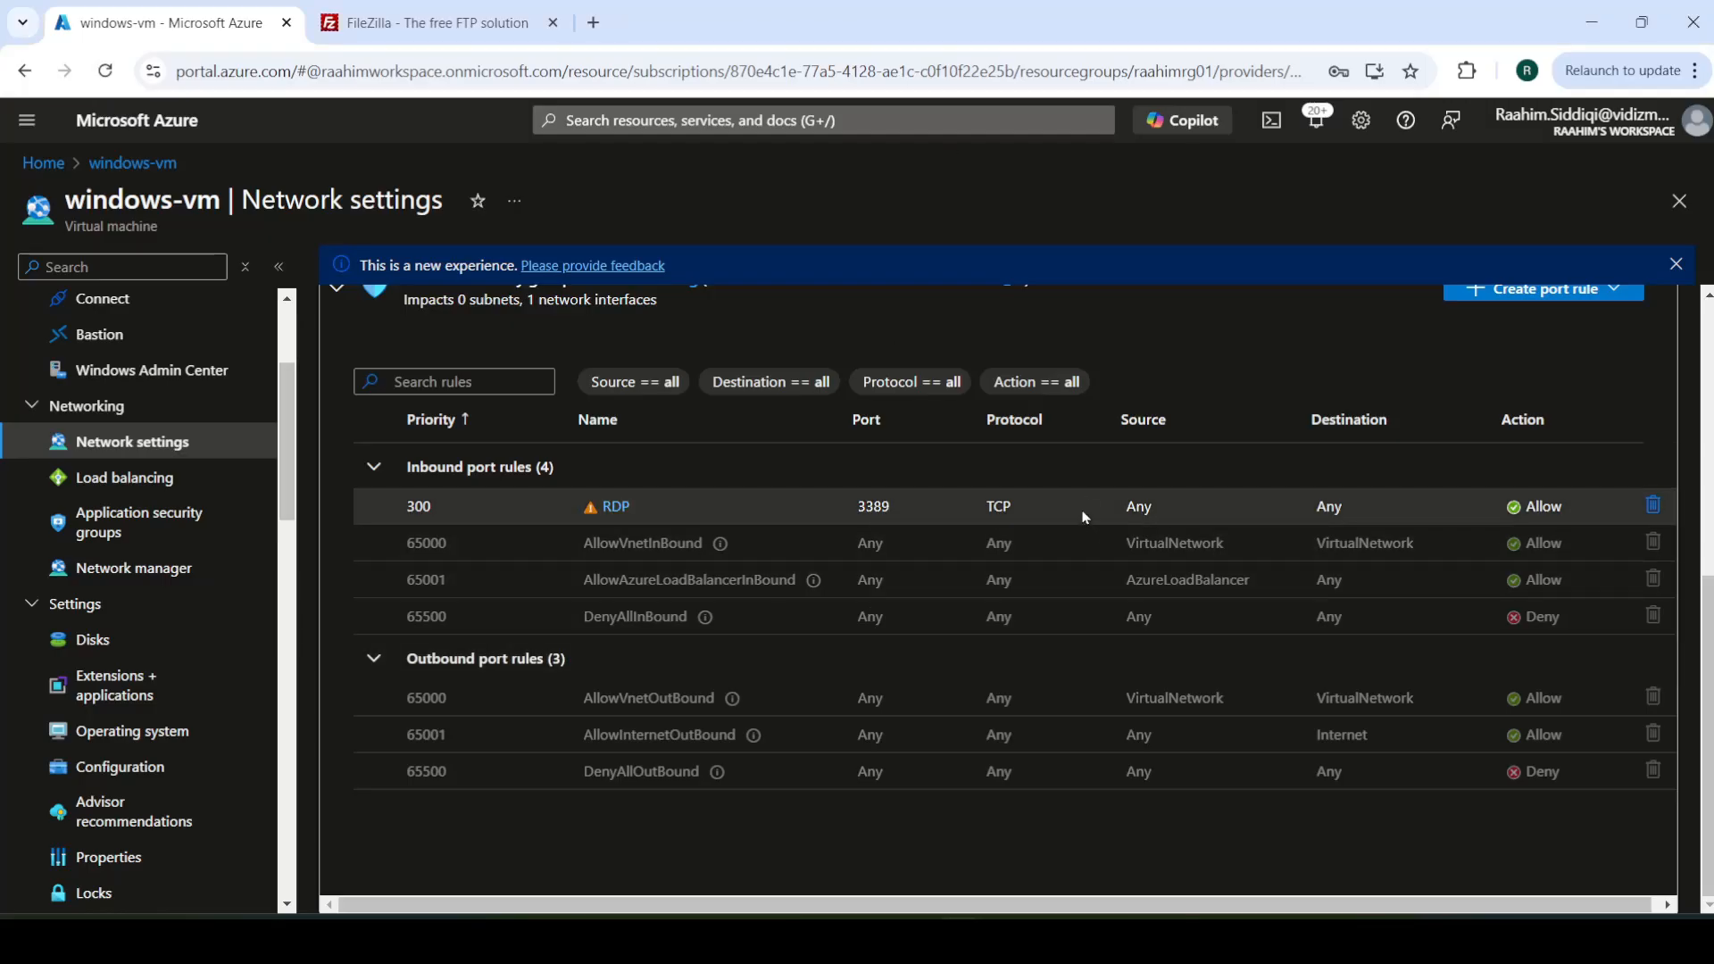
Step: Examine the existing port rules in the Azure portal and the incoming and outgoing rules planned in FTP-server-windows.txt
scroll(1098, 500, "up", 2)
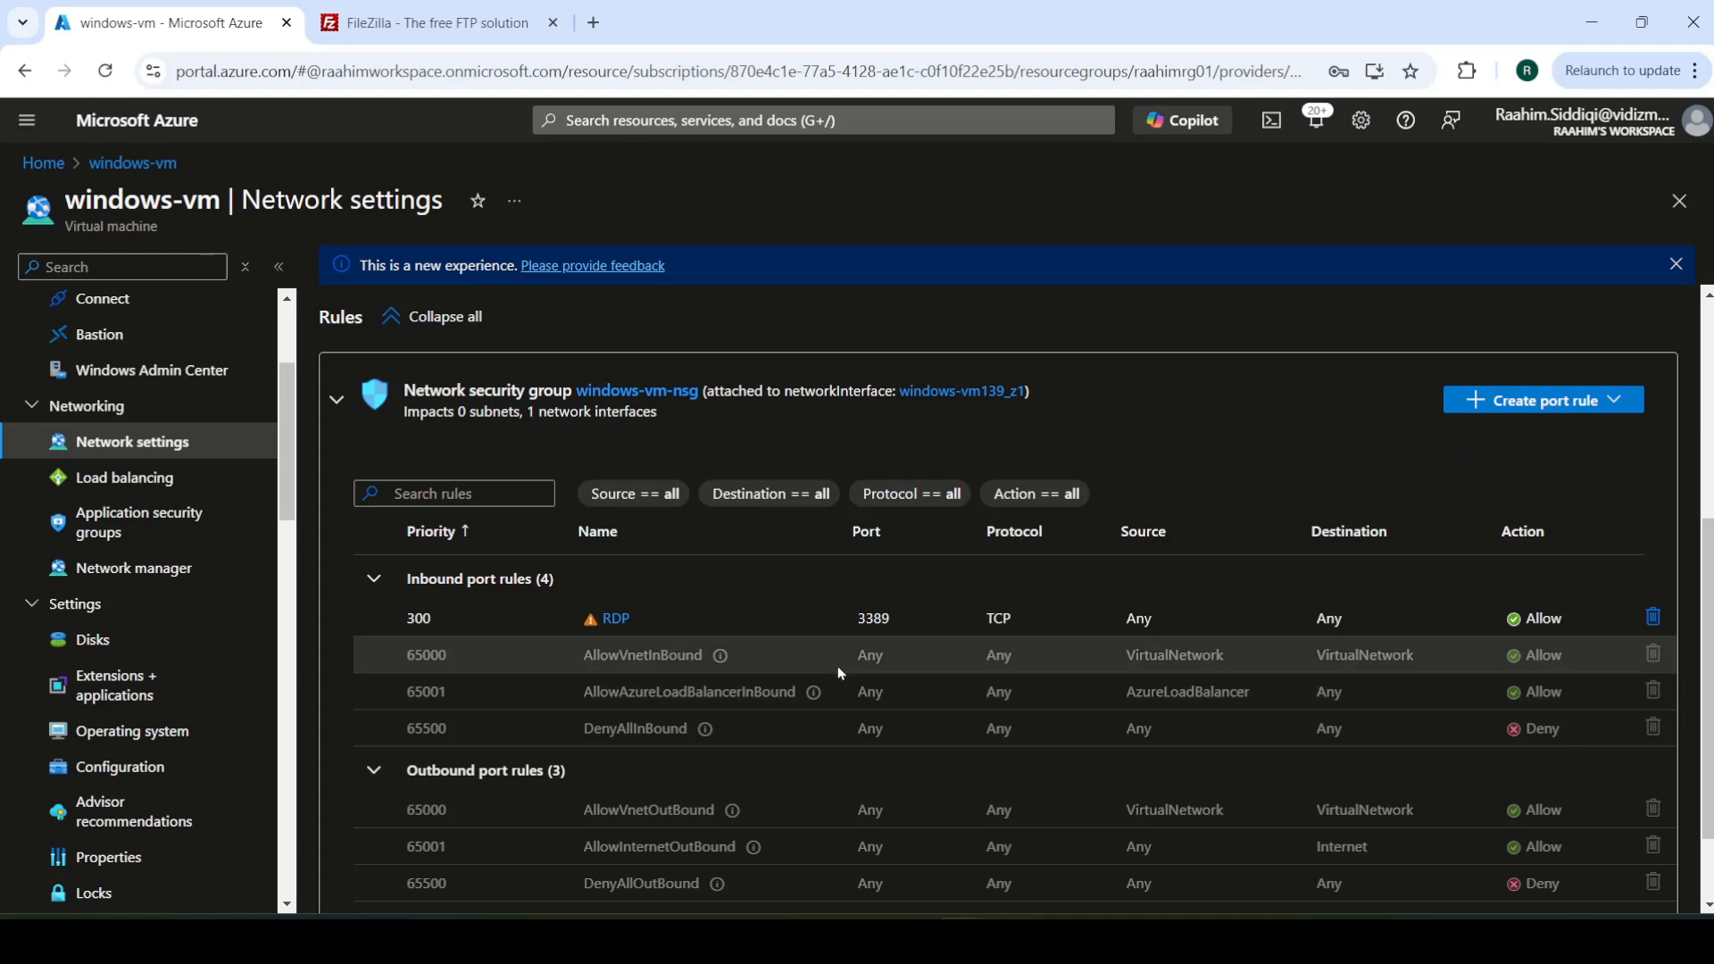
scroll(546, 821, "down", 2)
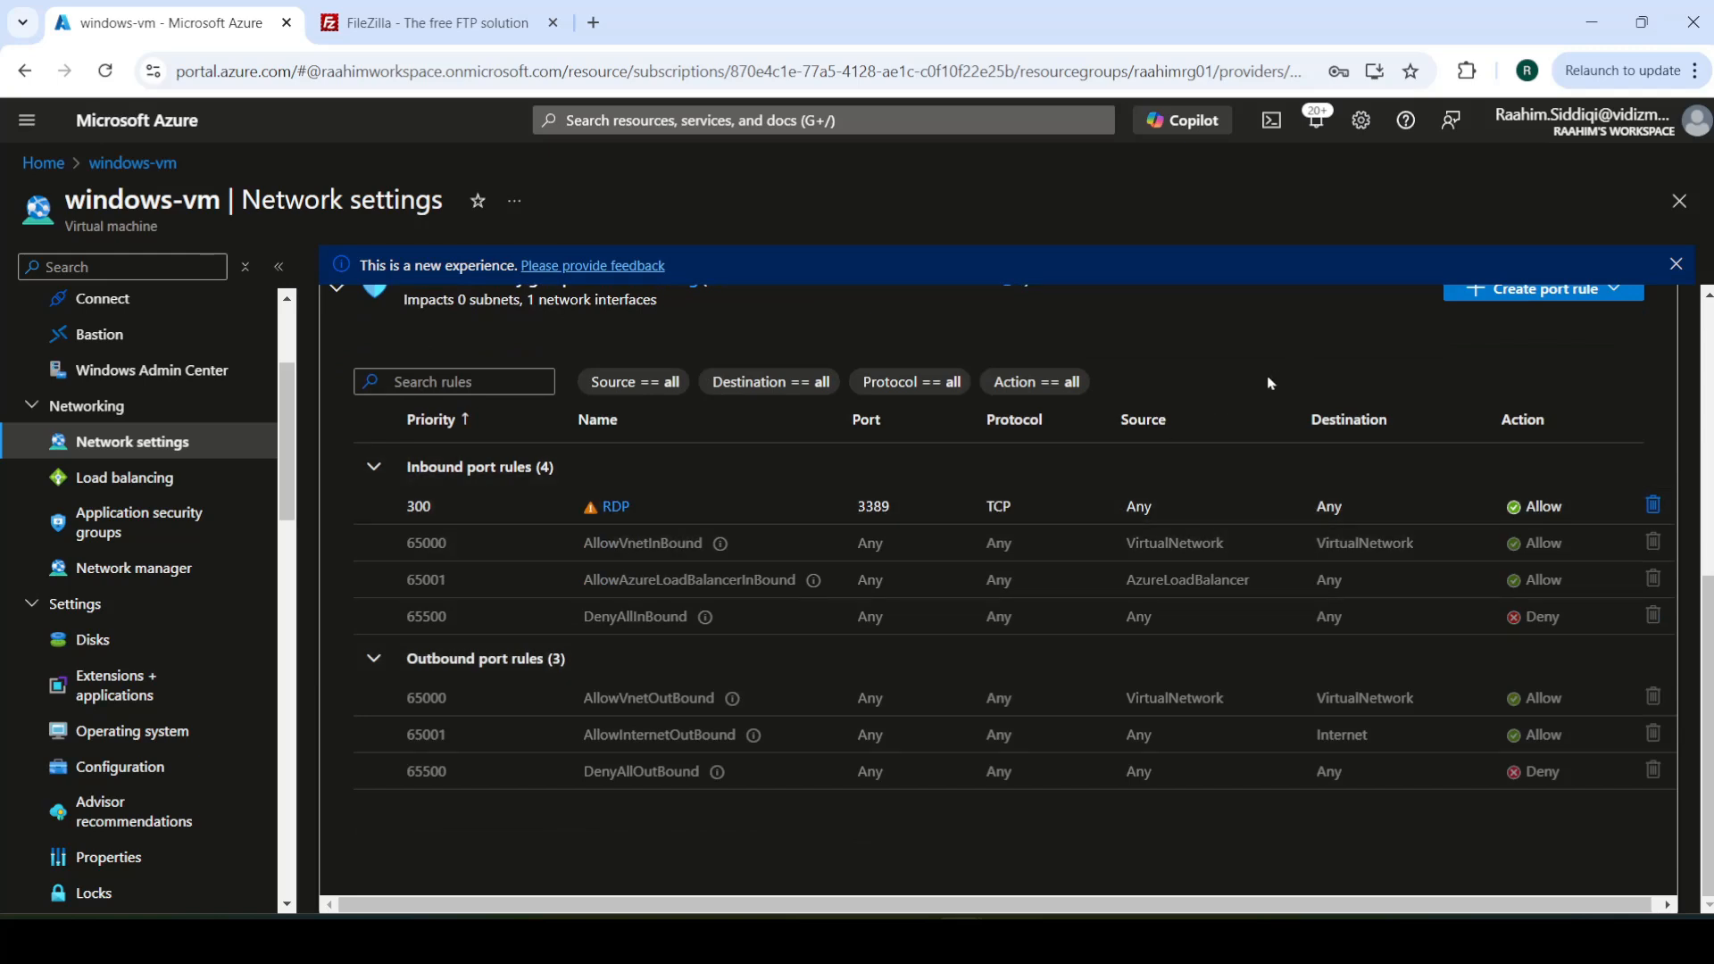
left_click(1062, 839)
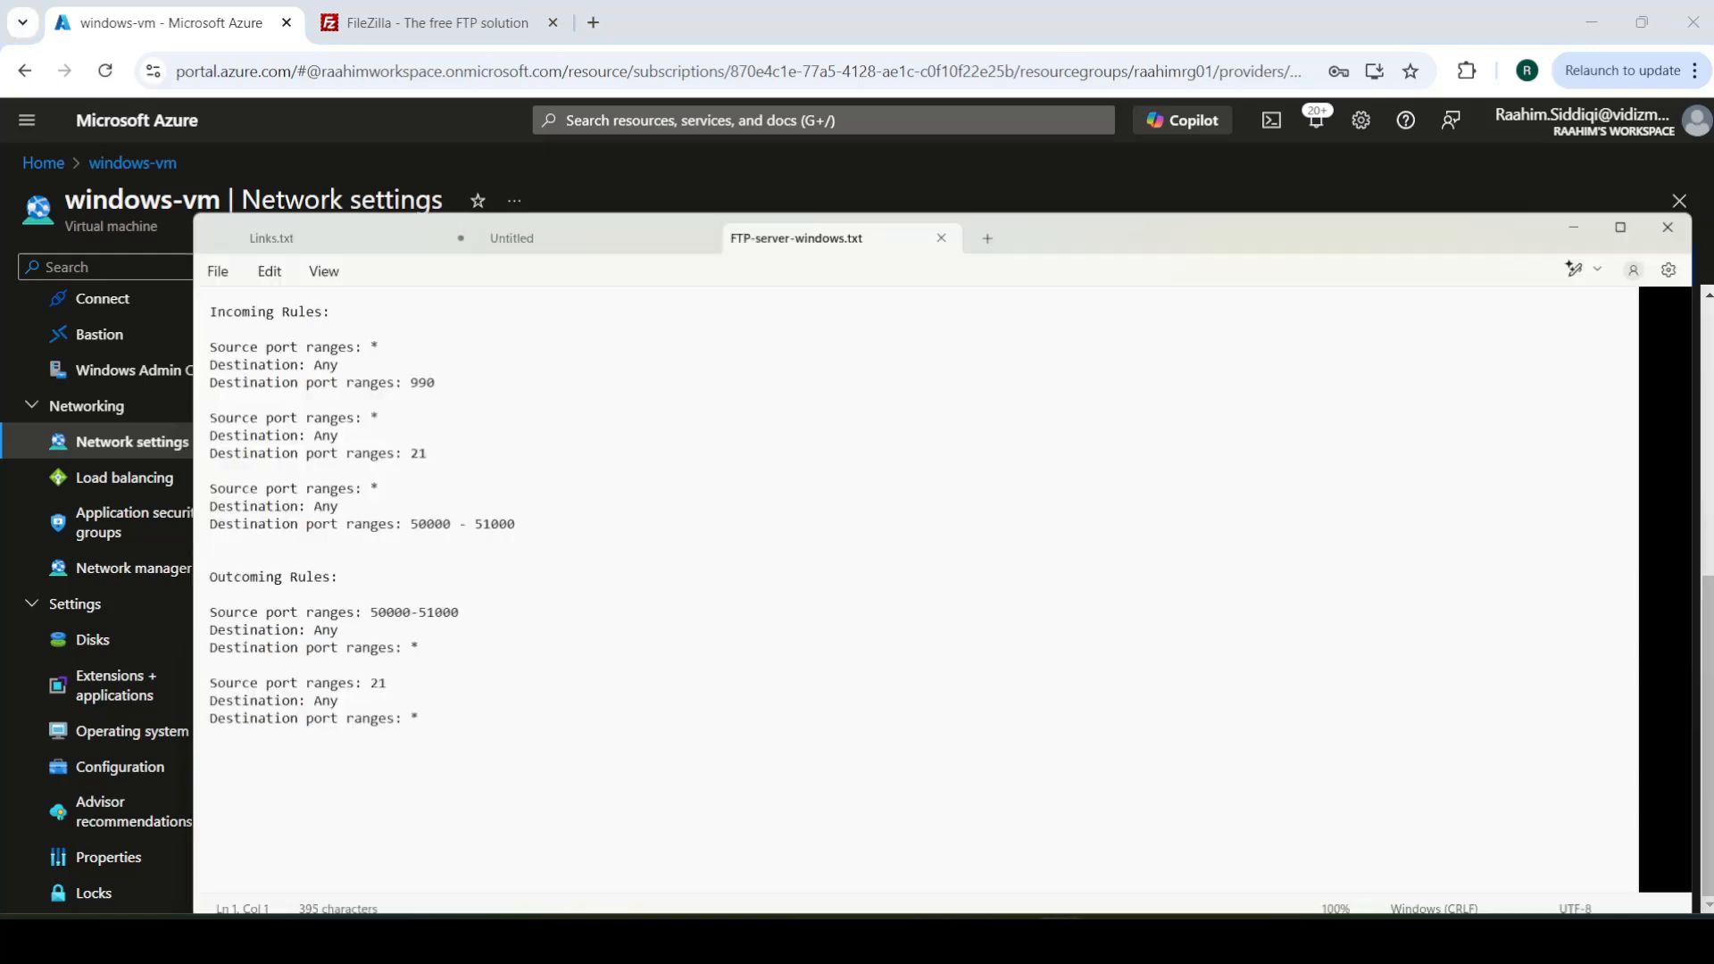
left_click_drag(403, 759, 116, 239)
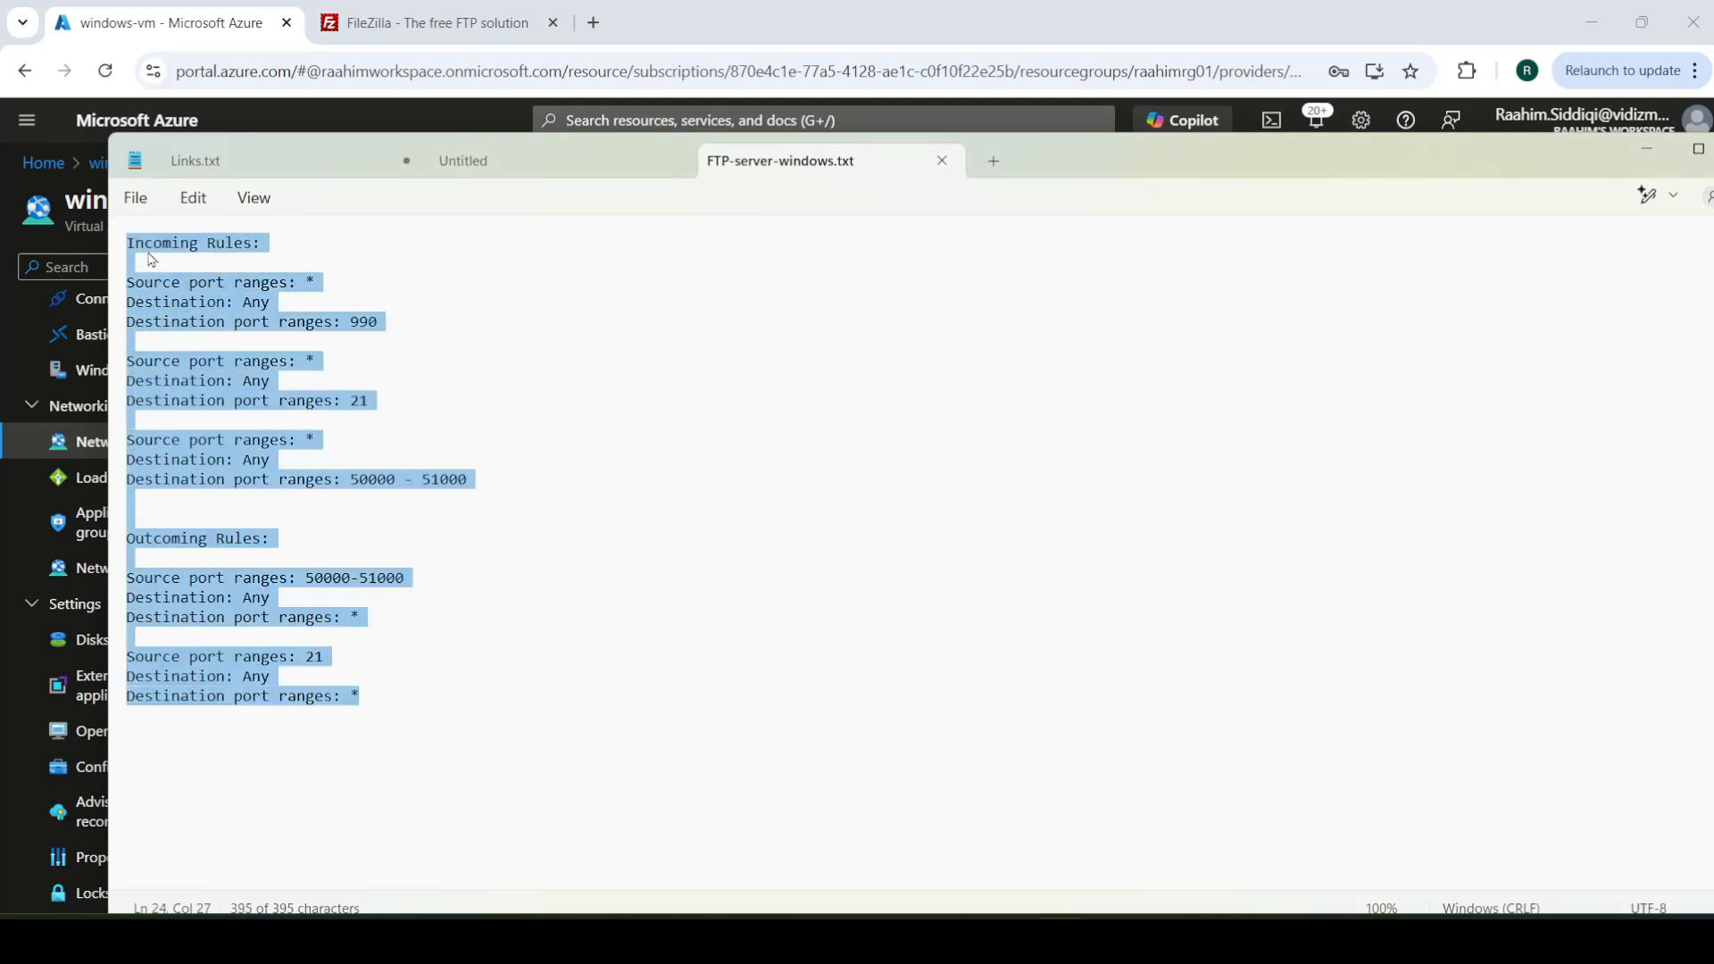
left_click_drag(497, 497, 98, 291)
left_click_drag(414, 700, 126, 578)
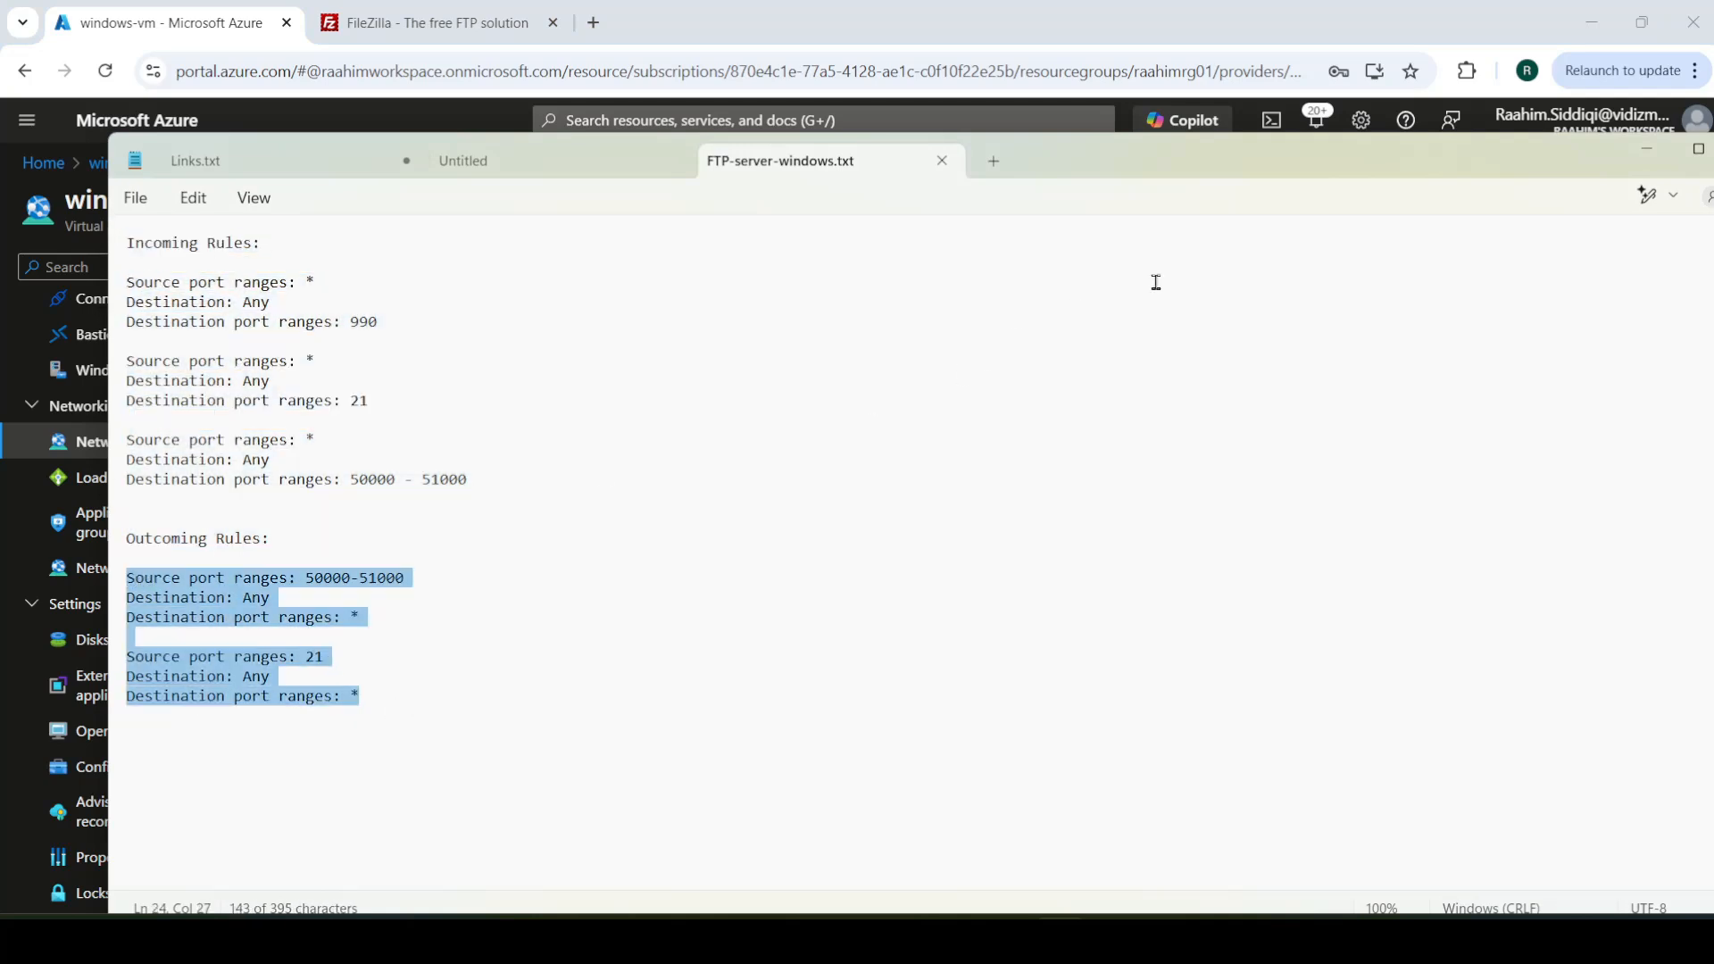
left_click(1647, 153)
Step: Start an inbound security rule with destination port range 990, and check it against the notes in FTP-server-windows.txt
left_click(1509, 291)
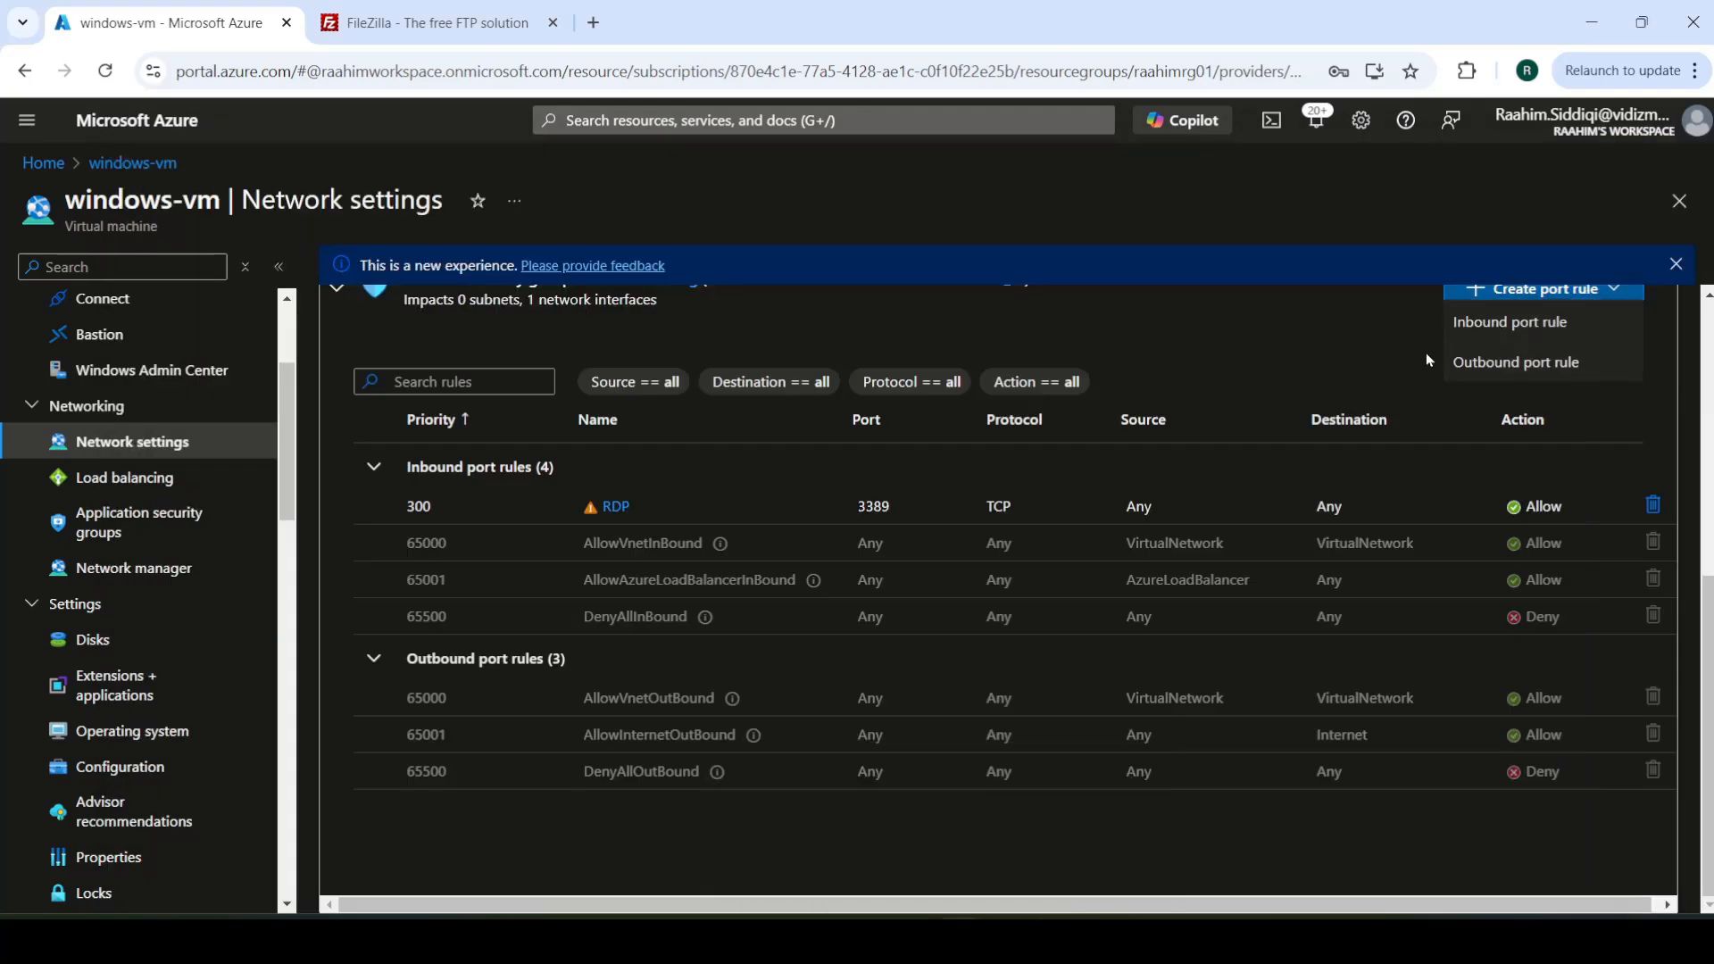
left_click(1518, 322)
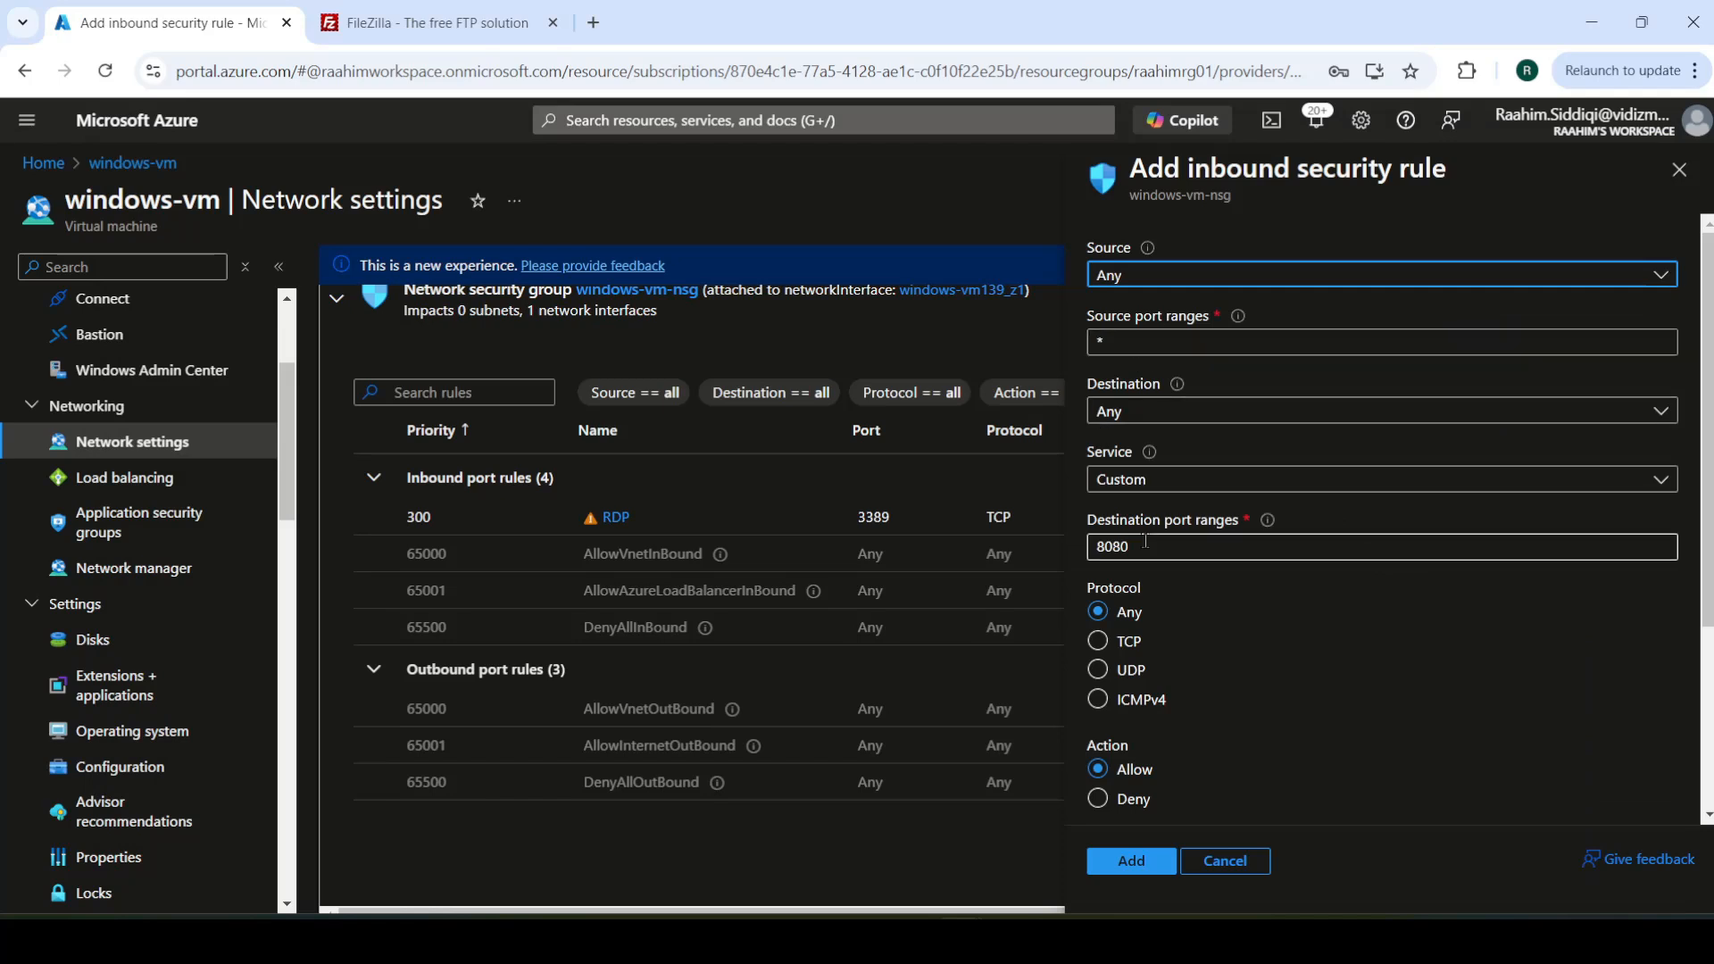
left_click_drag(1132, 547, 1059, 547)
type("990")
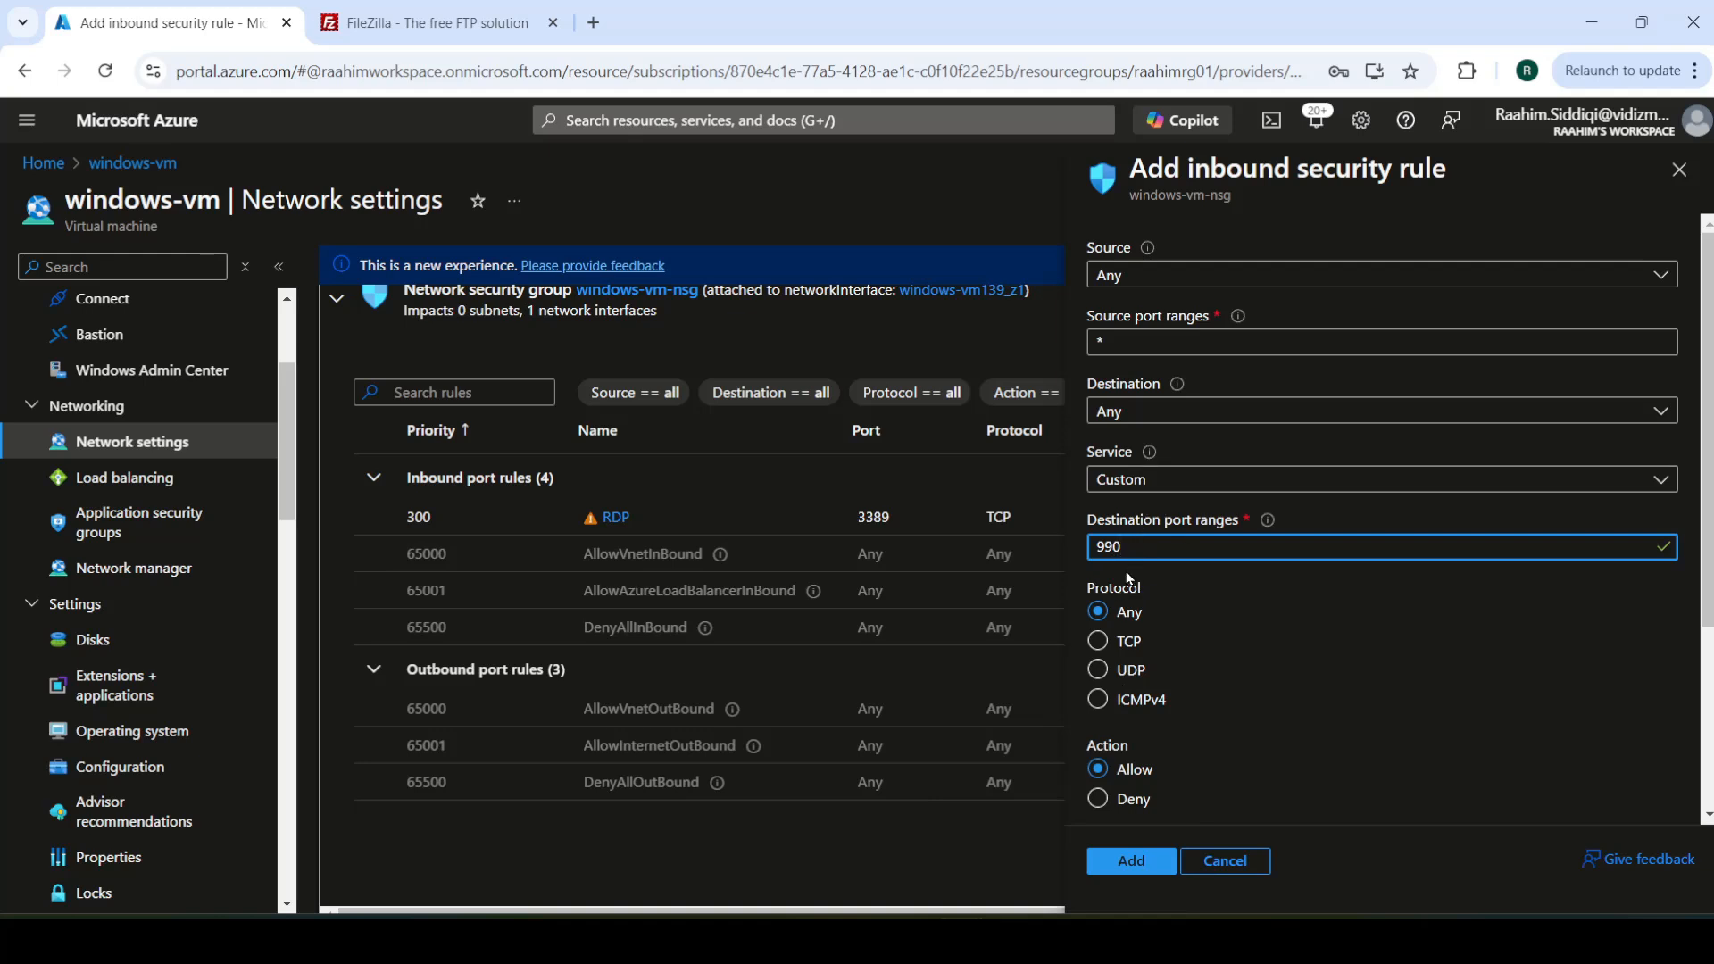
left_click_drag(1132, 551, 1099, 554)
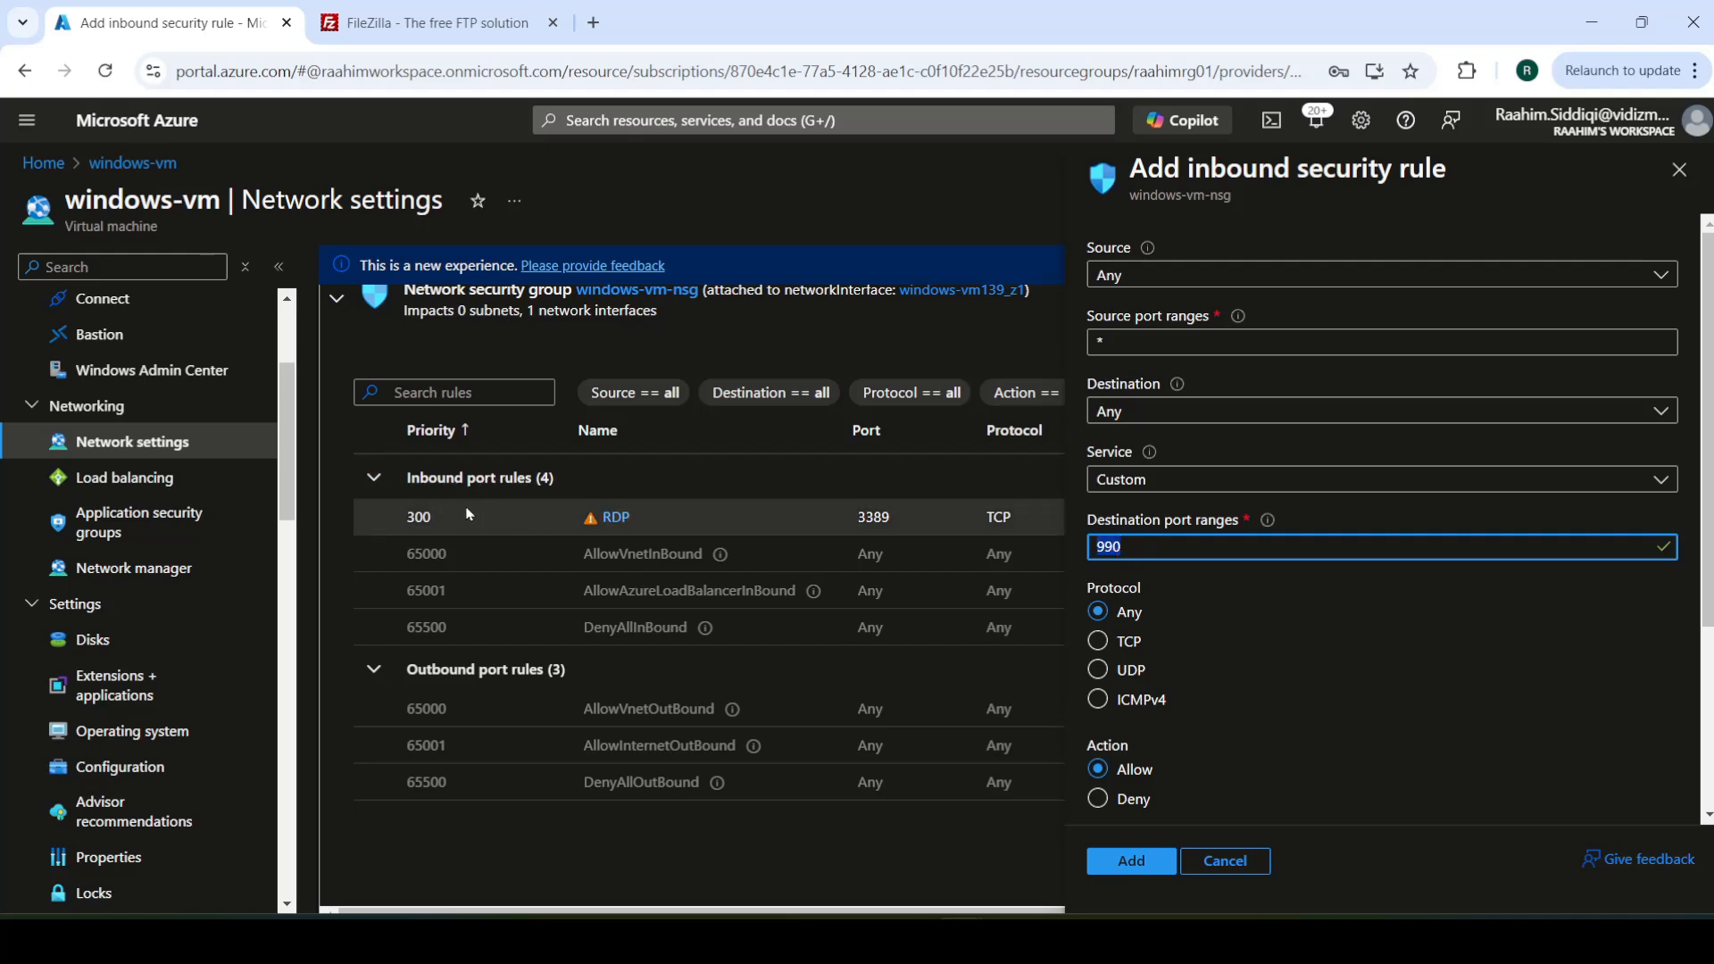
left_click(1060, 941)
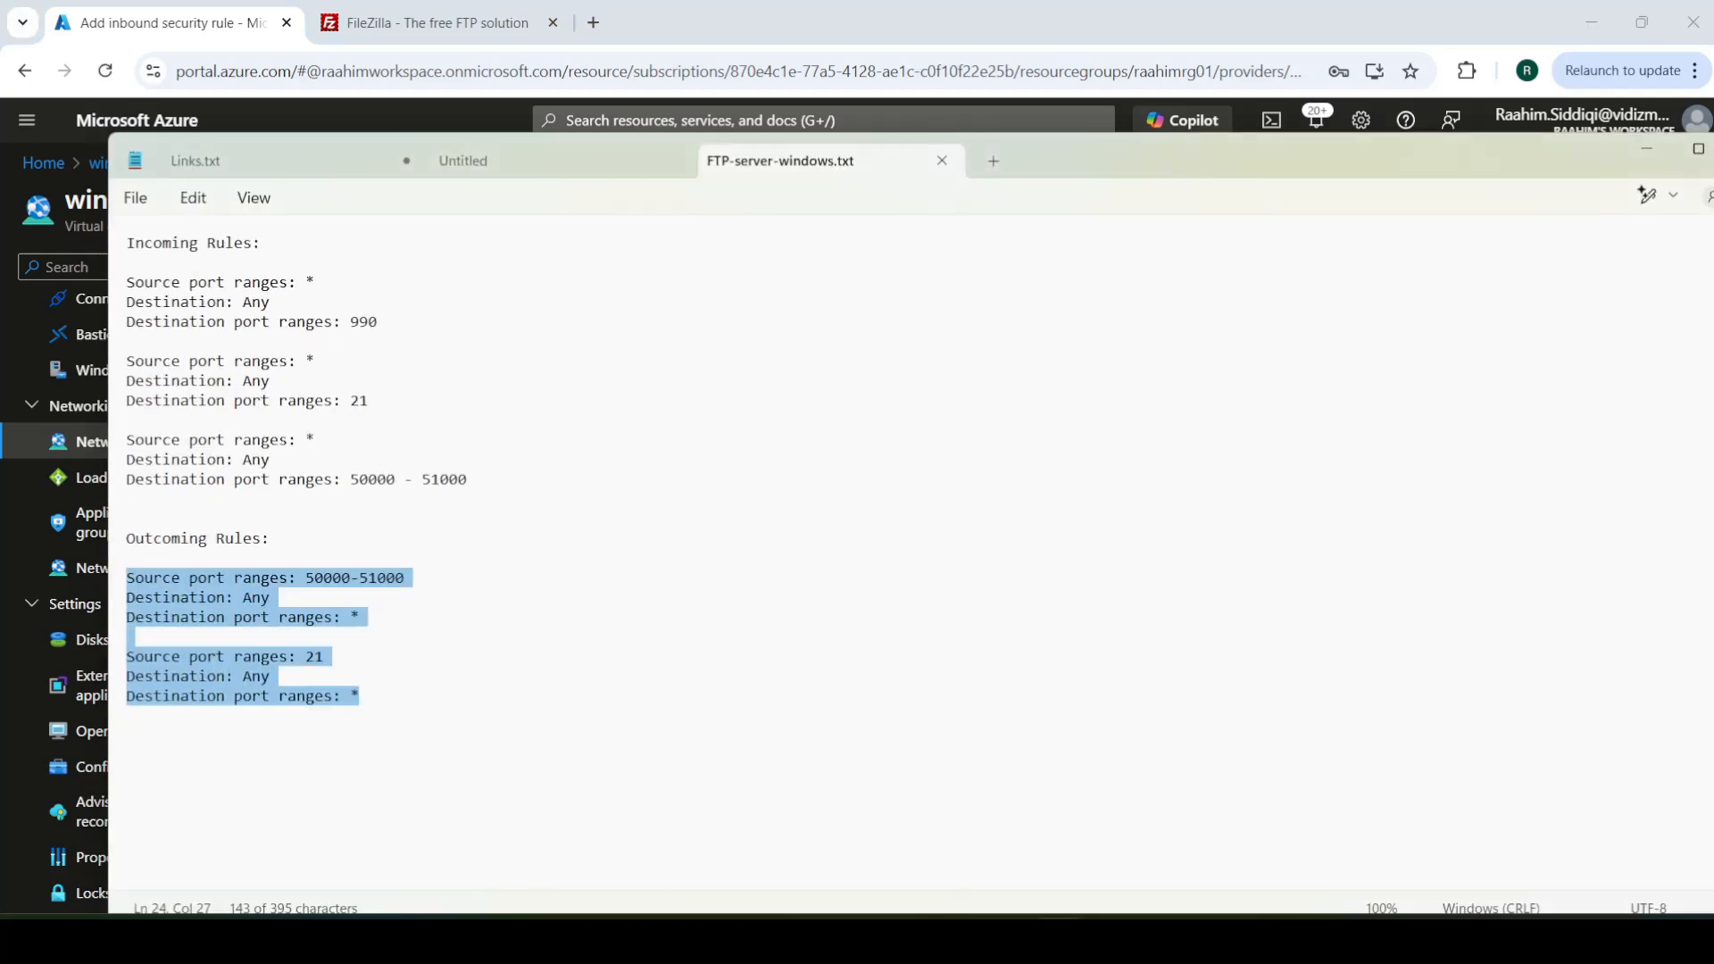
left_click(1061, 941)
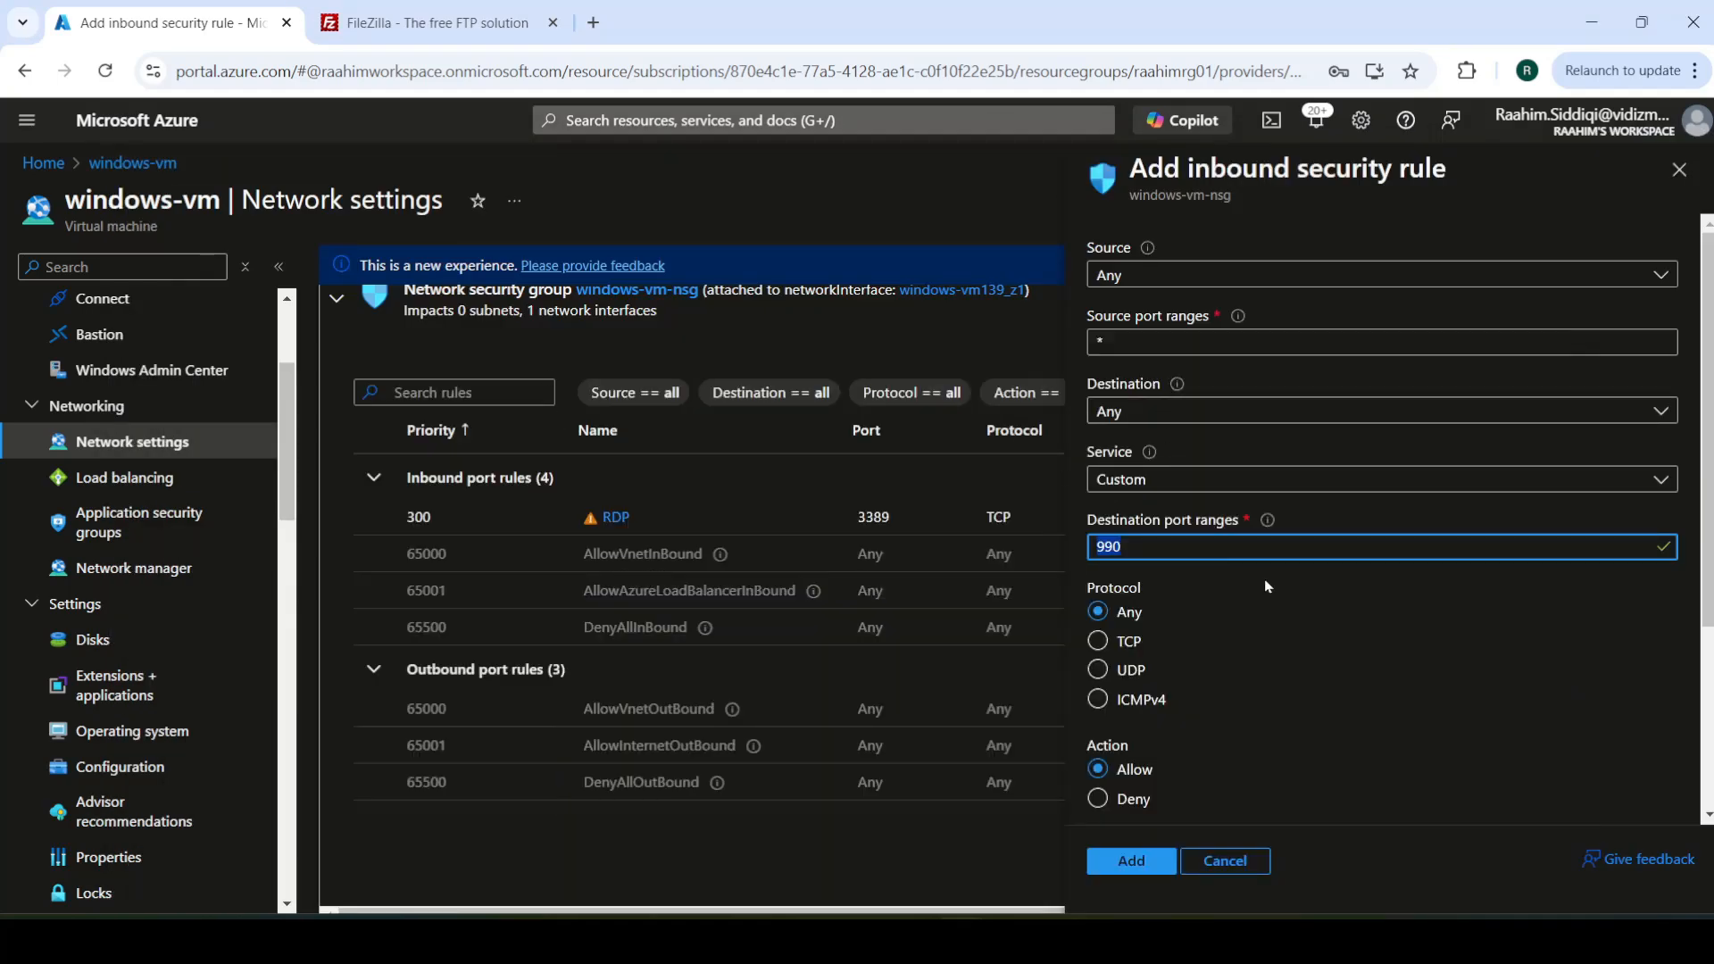
left_click(1330, 616)
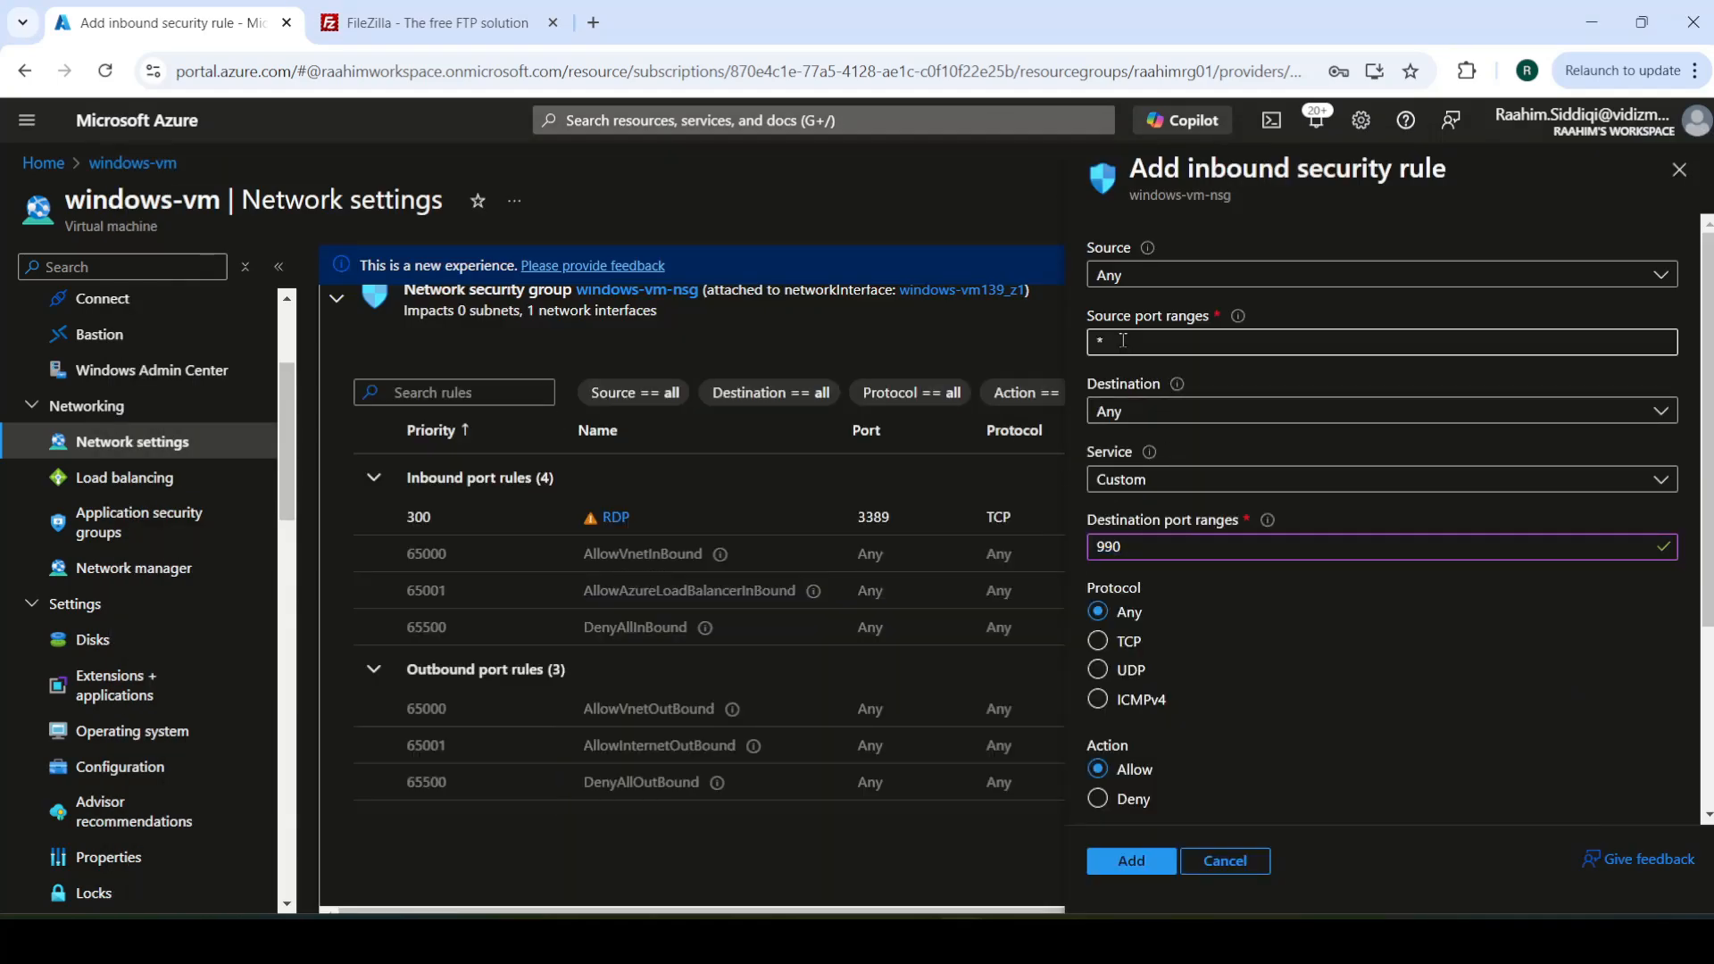
Step: Keep Any as the source and add the port 990 inbound rule, allowing any protocol with priority 310
left_click(1122, 280)
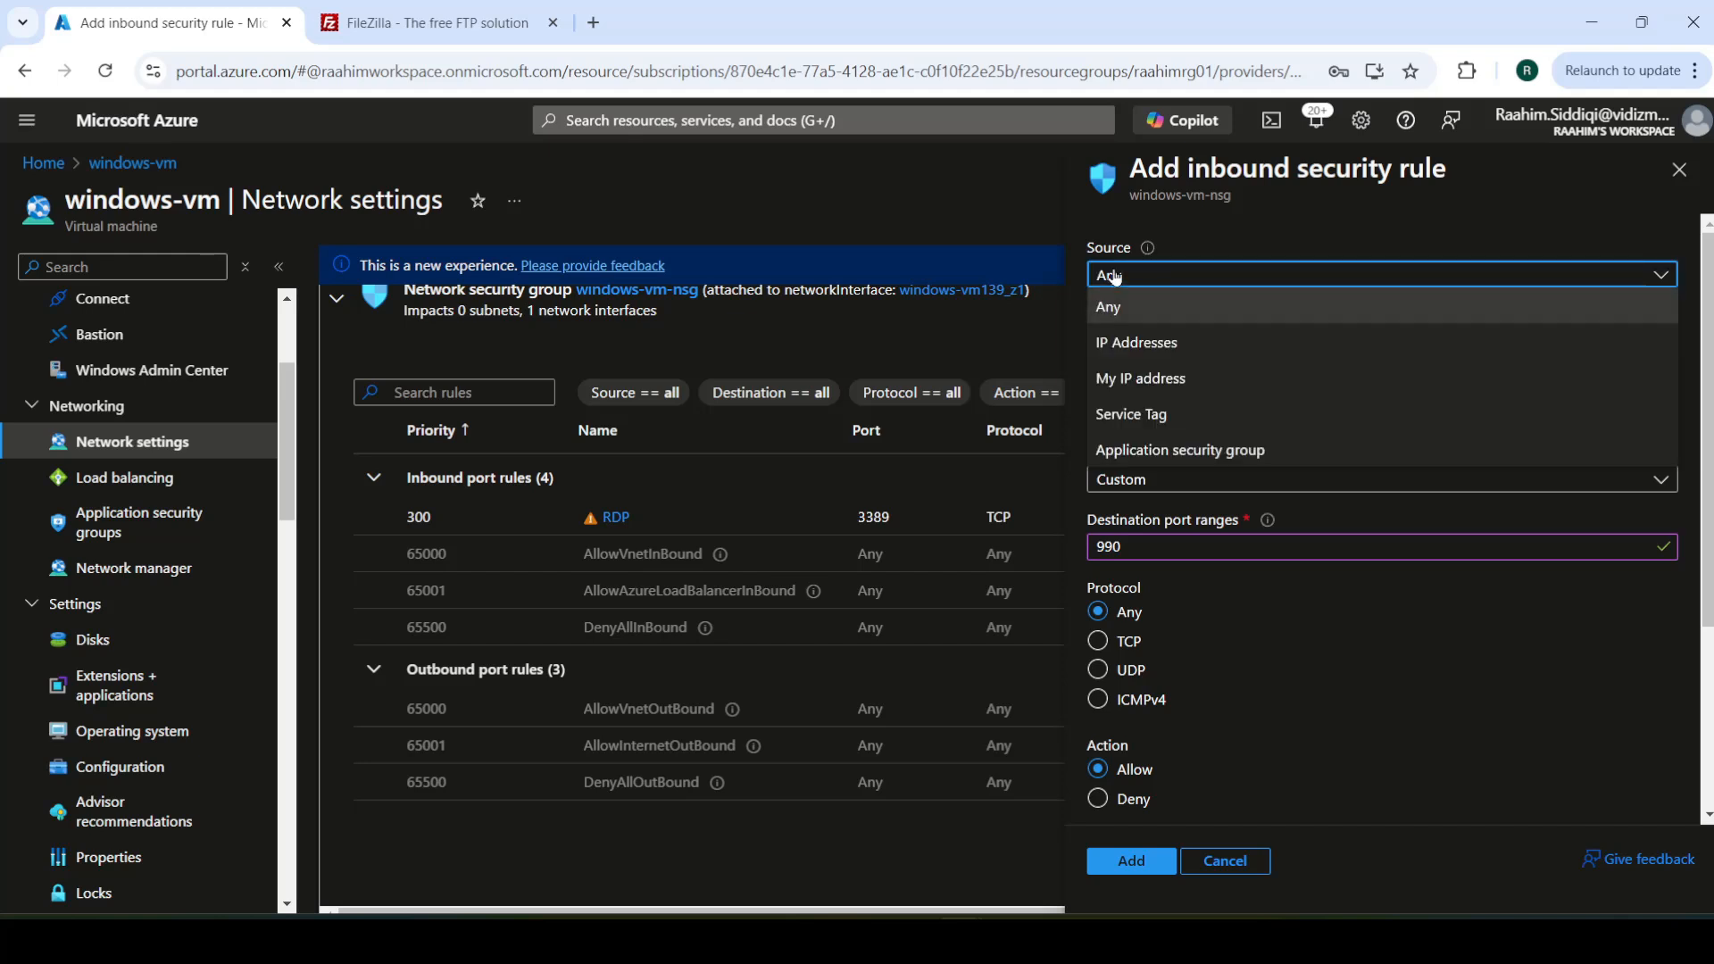
left_click(1125, 345)
left_click(1160, 276)
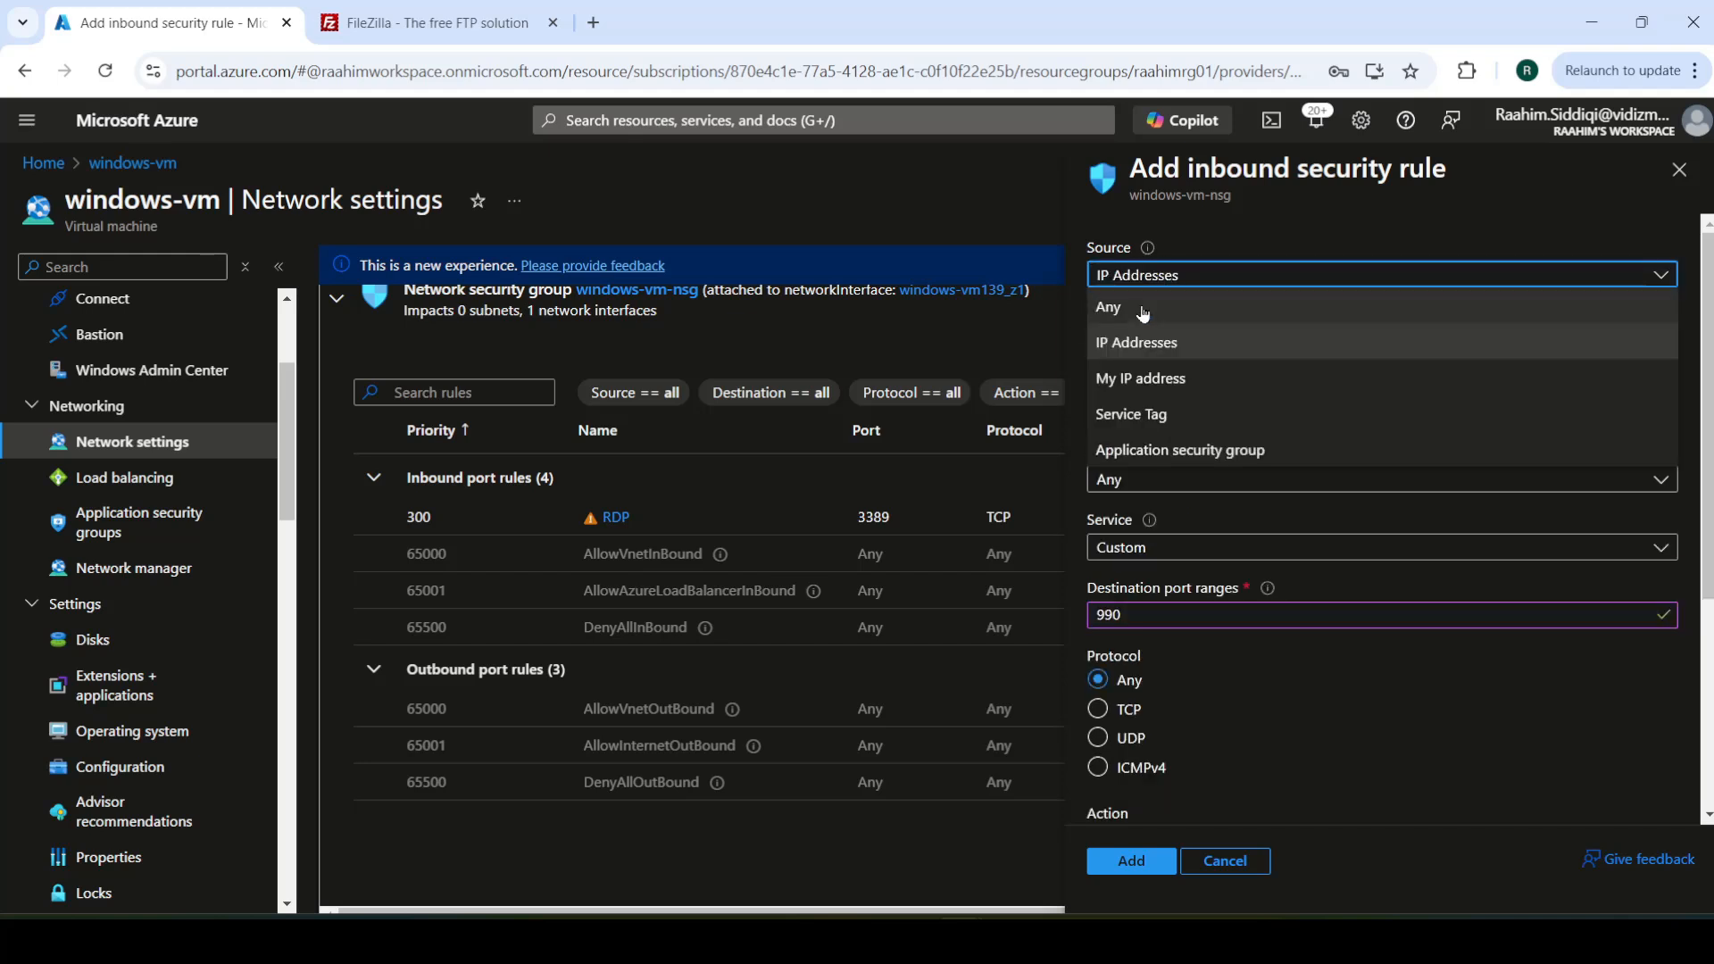
left_click(1141, 315)
scroll(1330, 710, "down", 3)
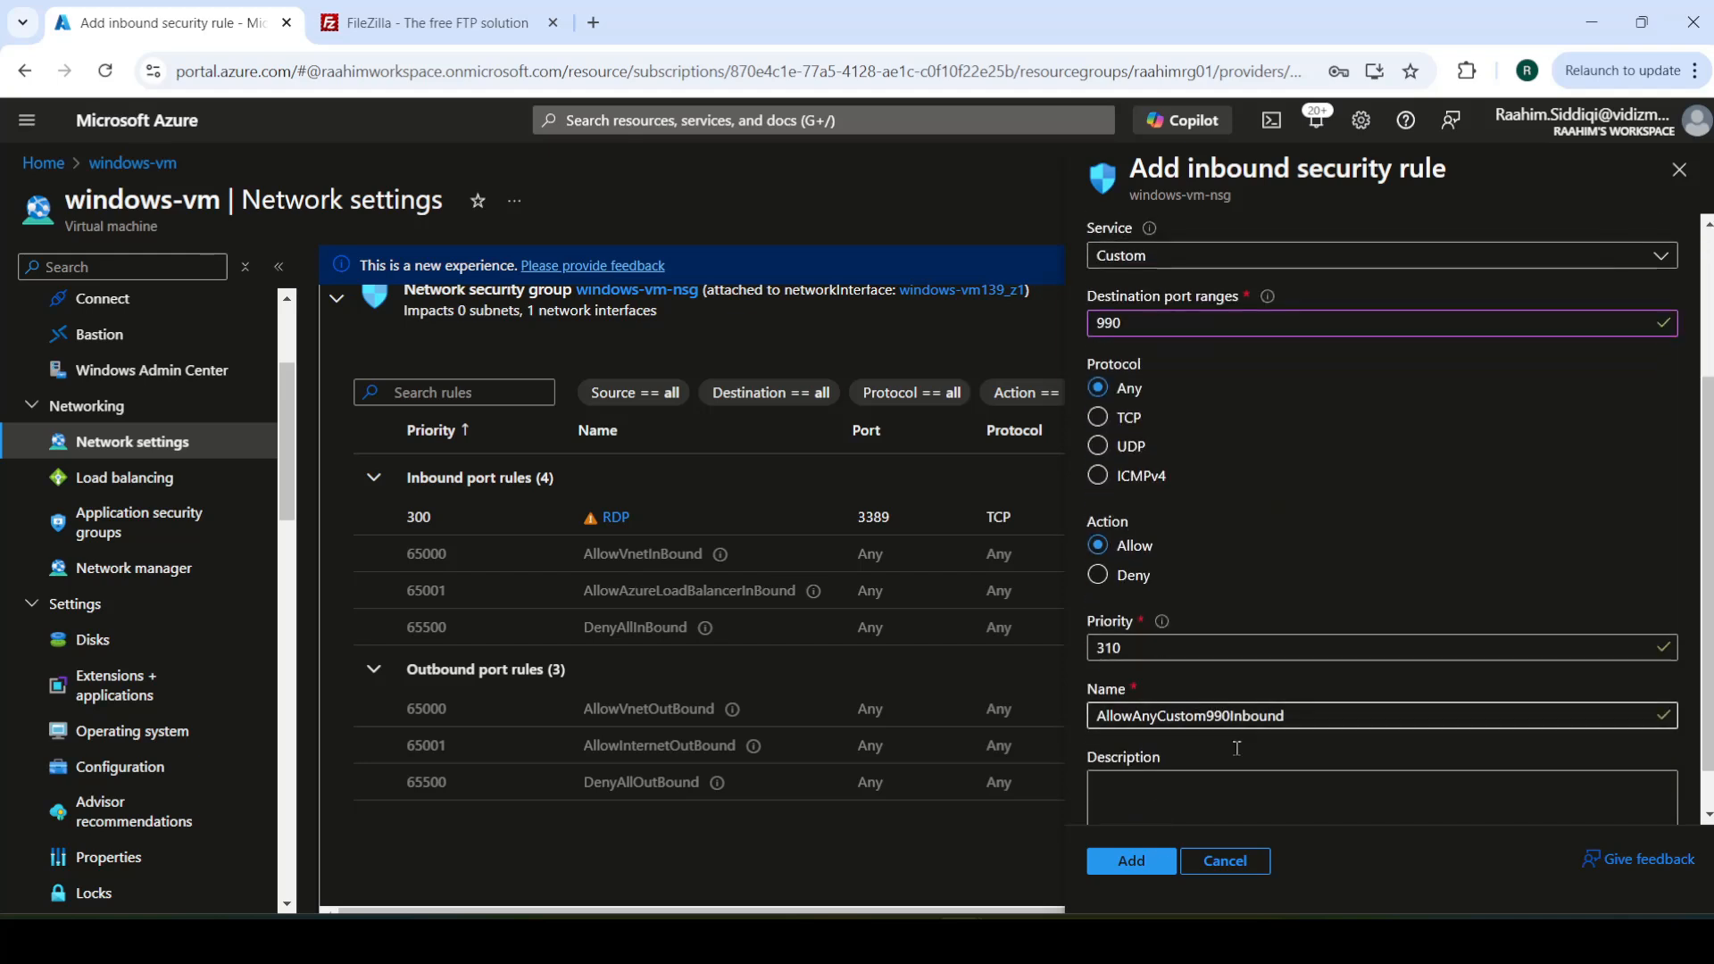
left_click(1107, 870)
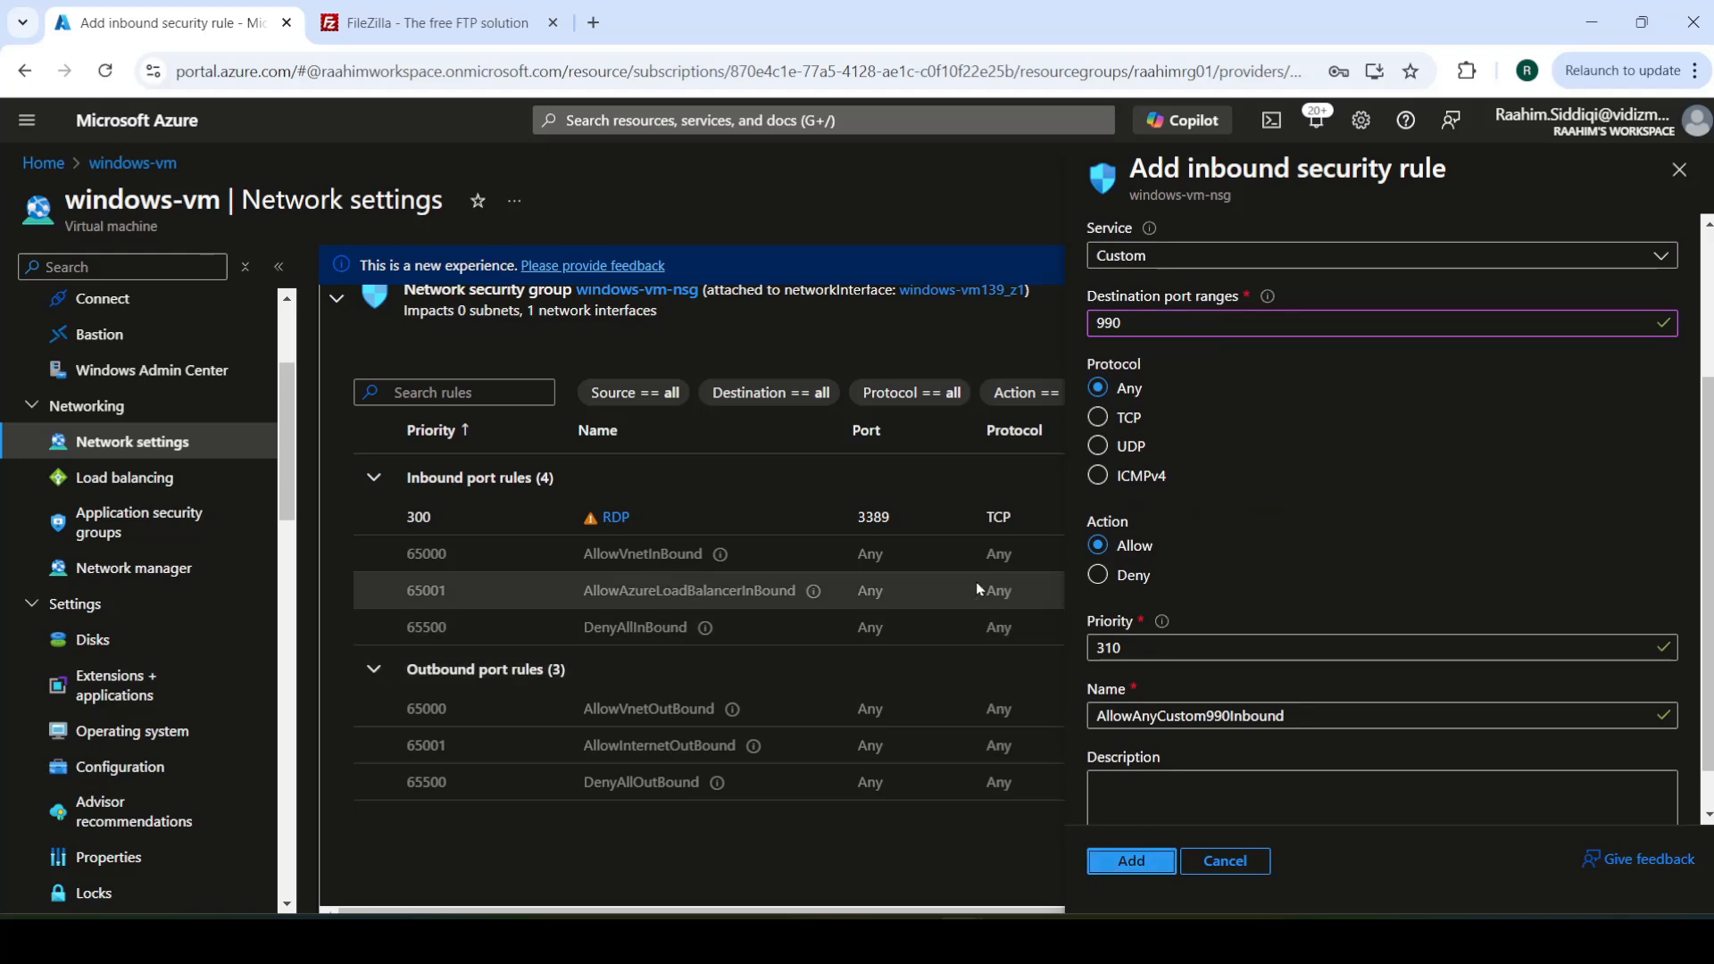
Step: Add another inbound security rule allowing destination port 21 from any source to any destination
left_click(1517, 371)
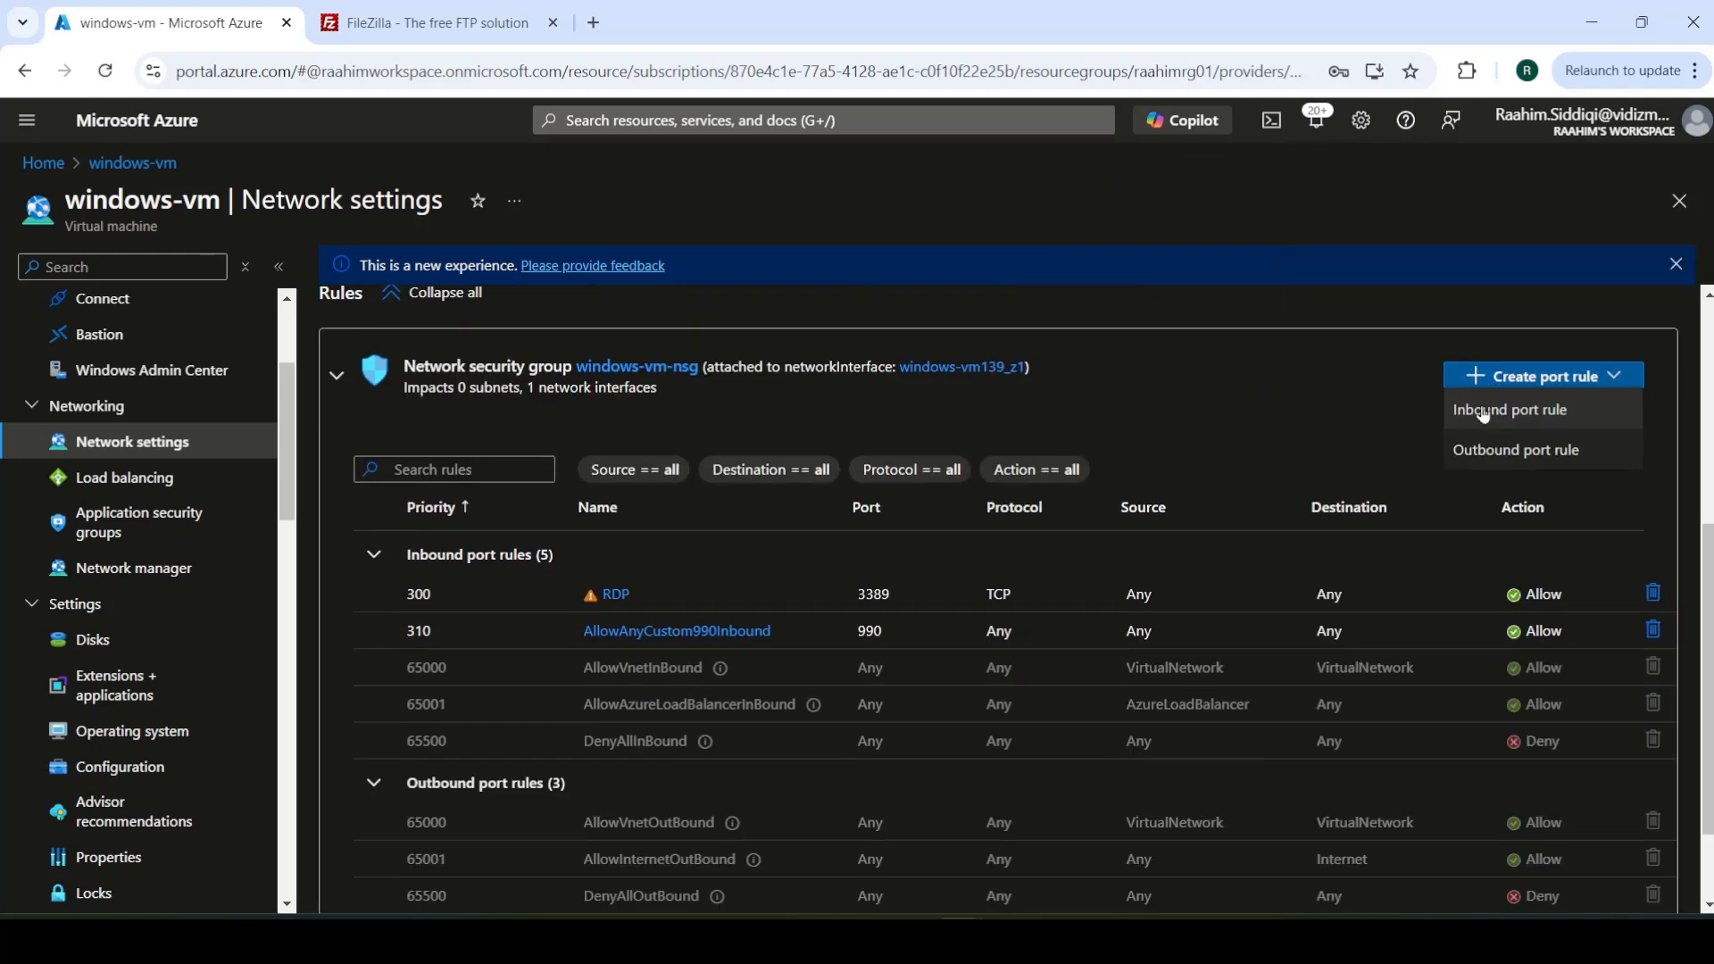
left_click(1463, 412)
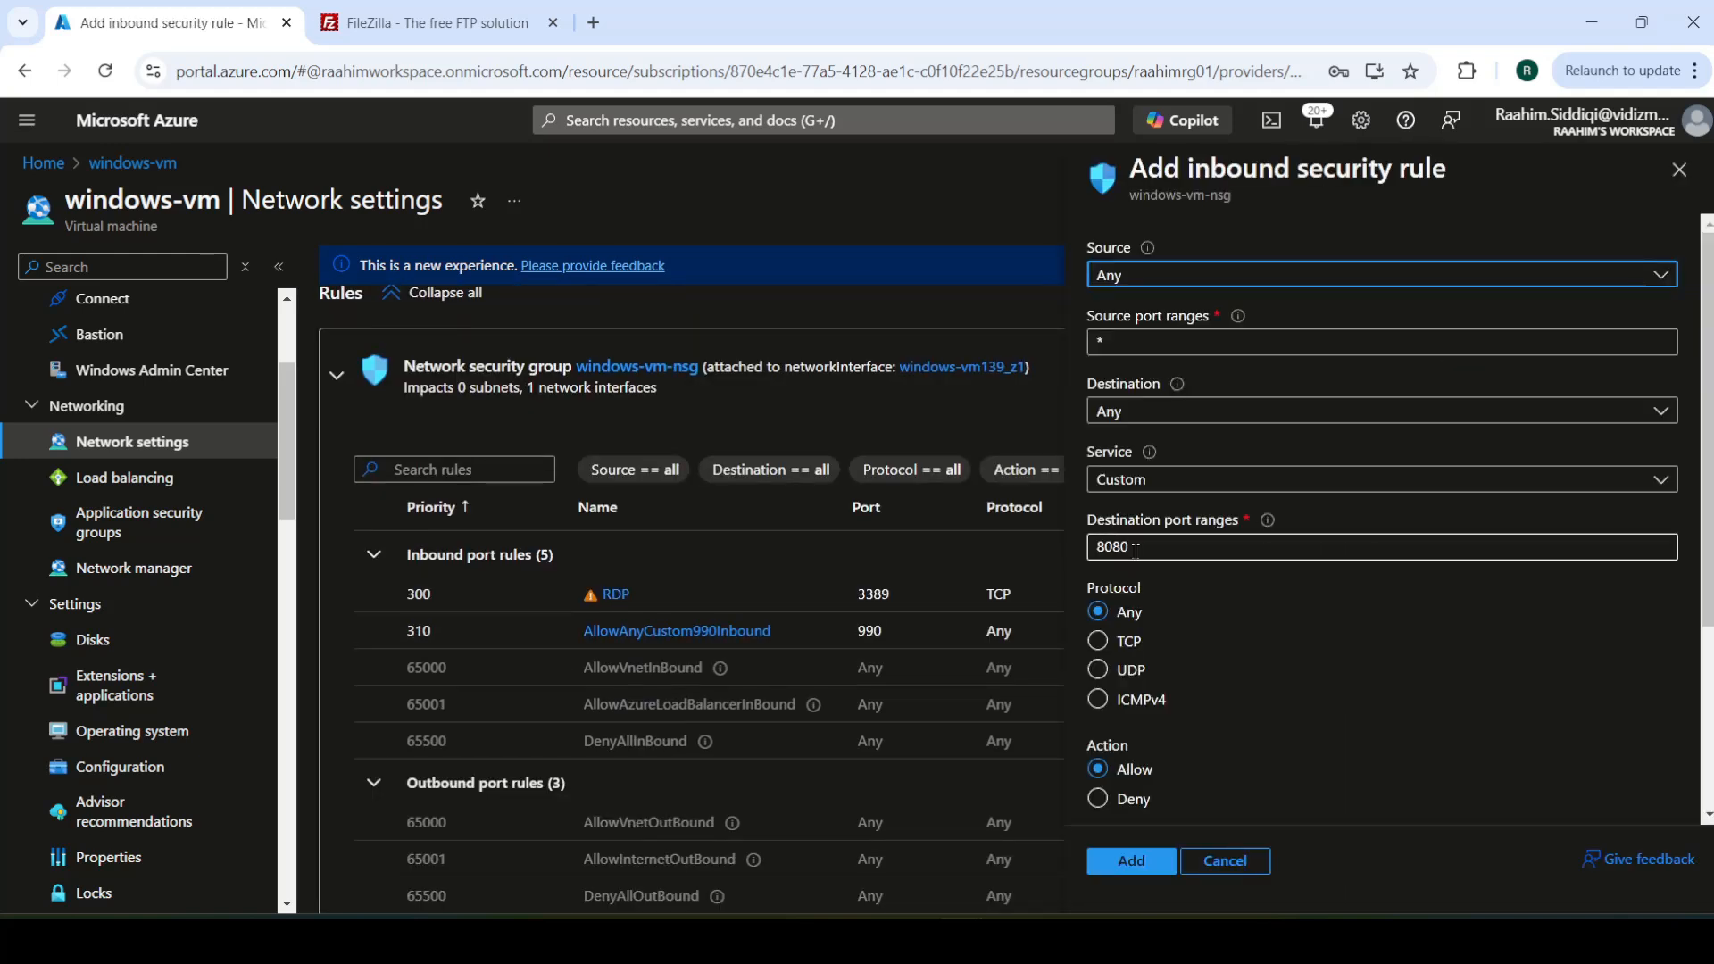
type("21")
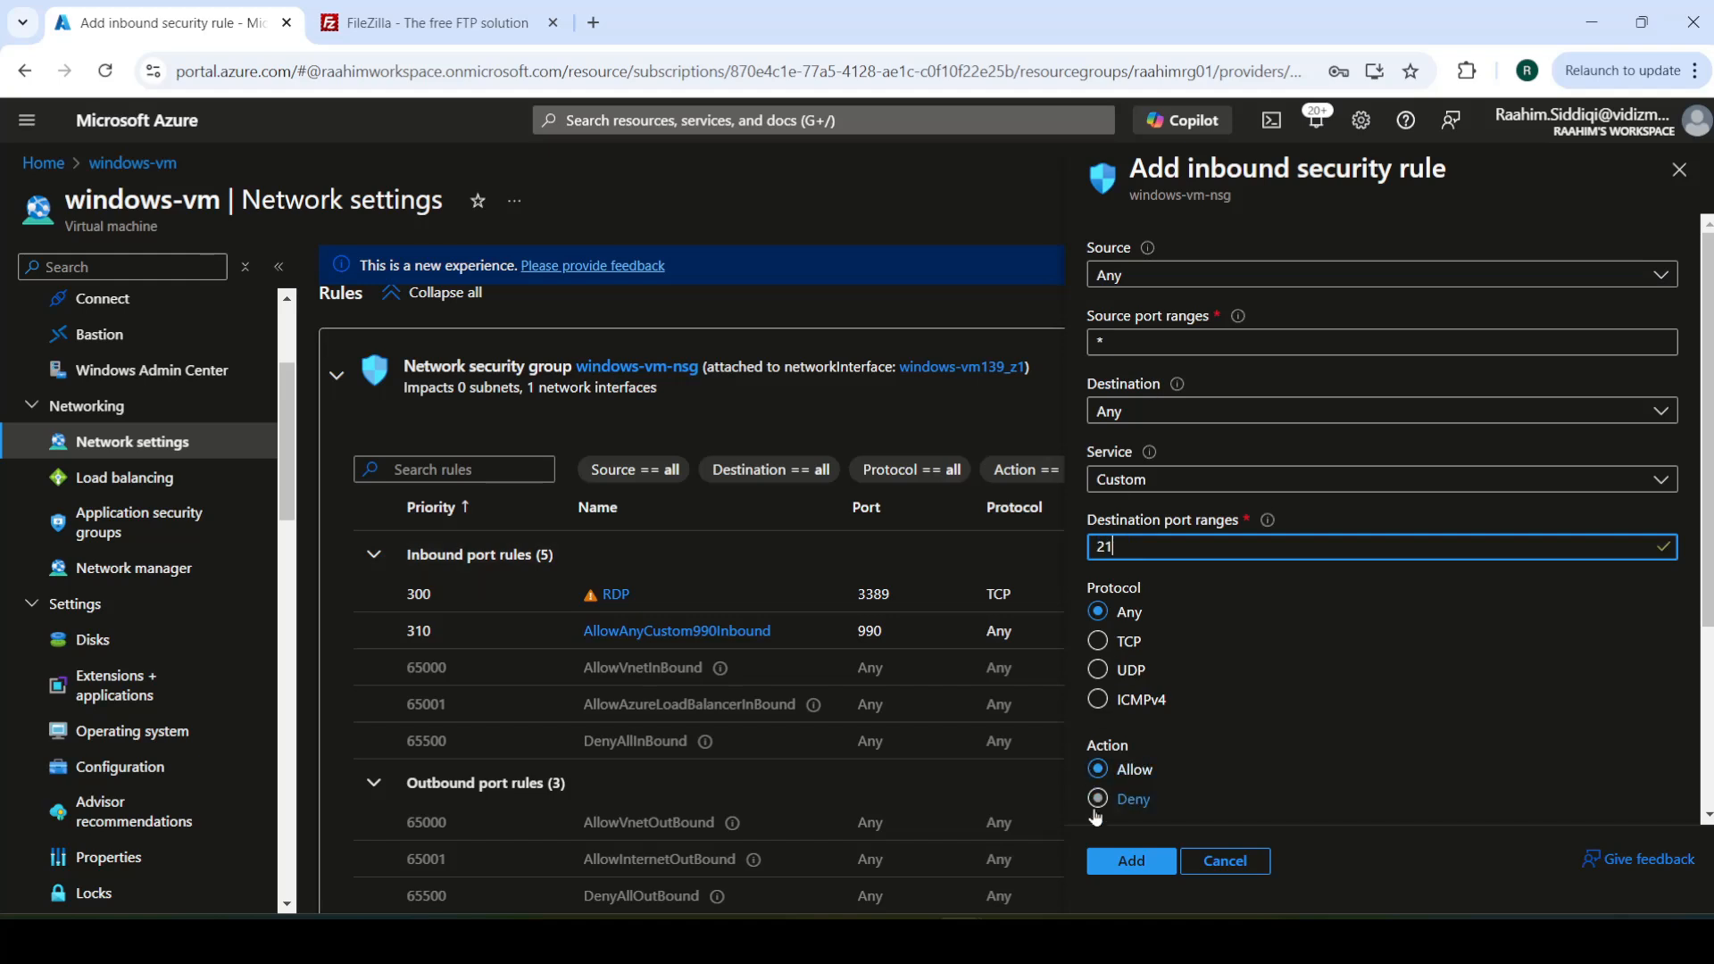
left_click(1108, 863)
left_click(1521, 373)
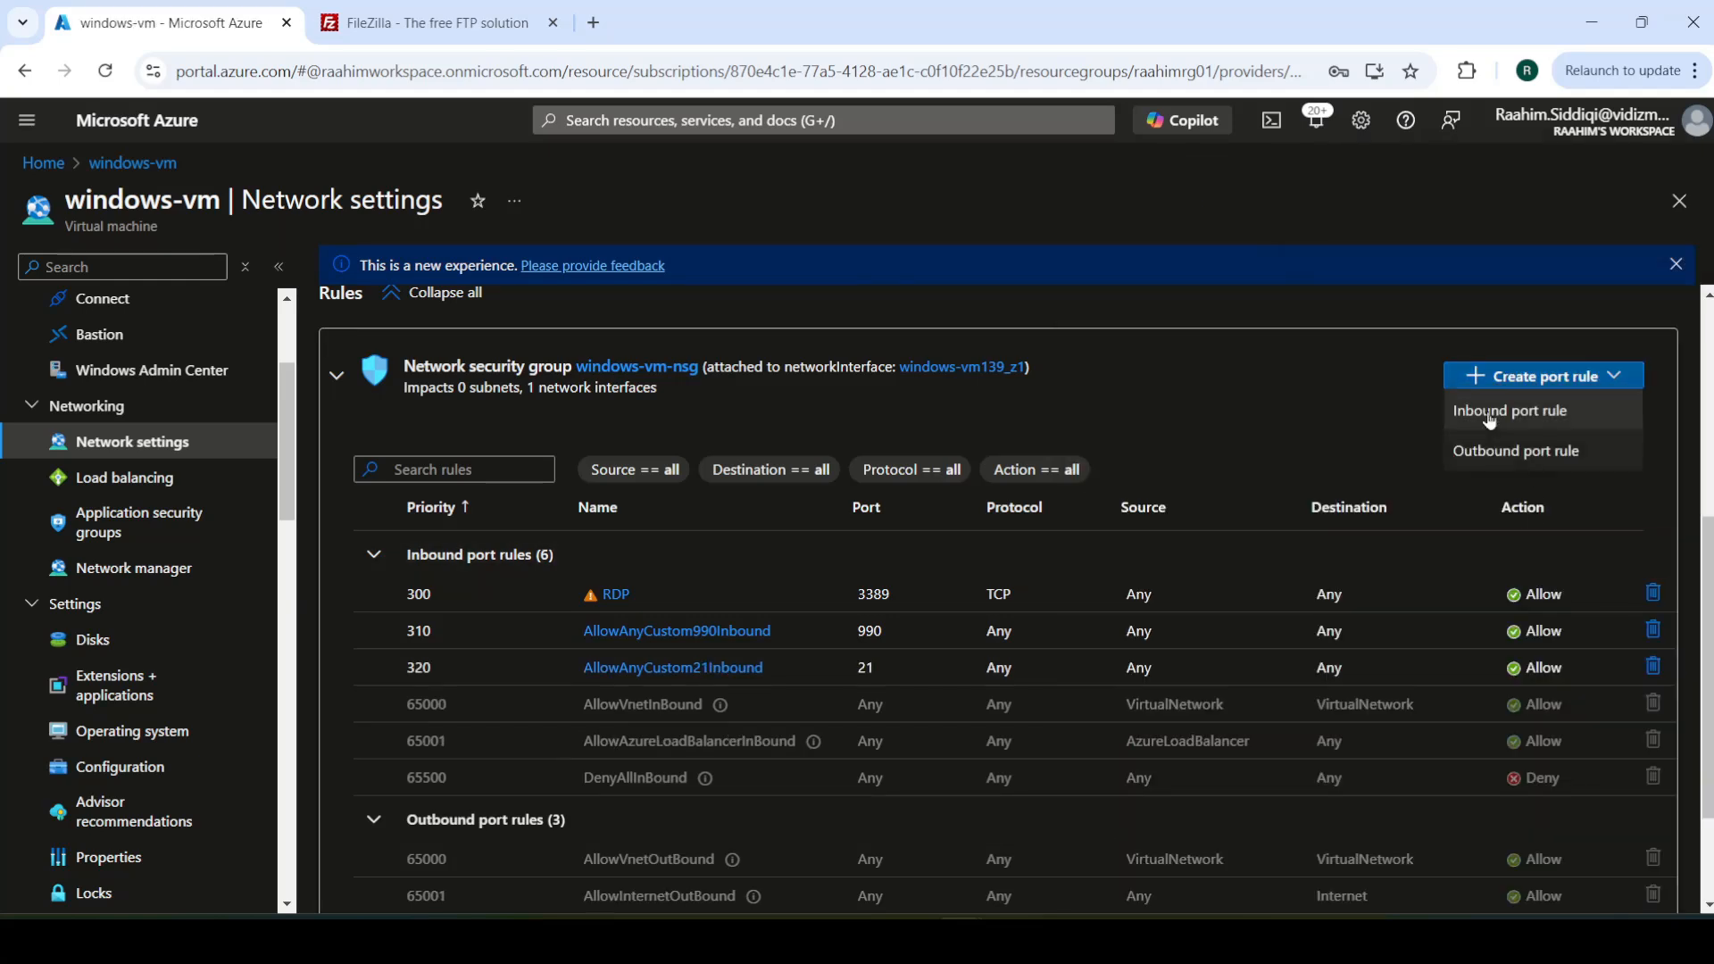
left_click(1477, 413)
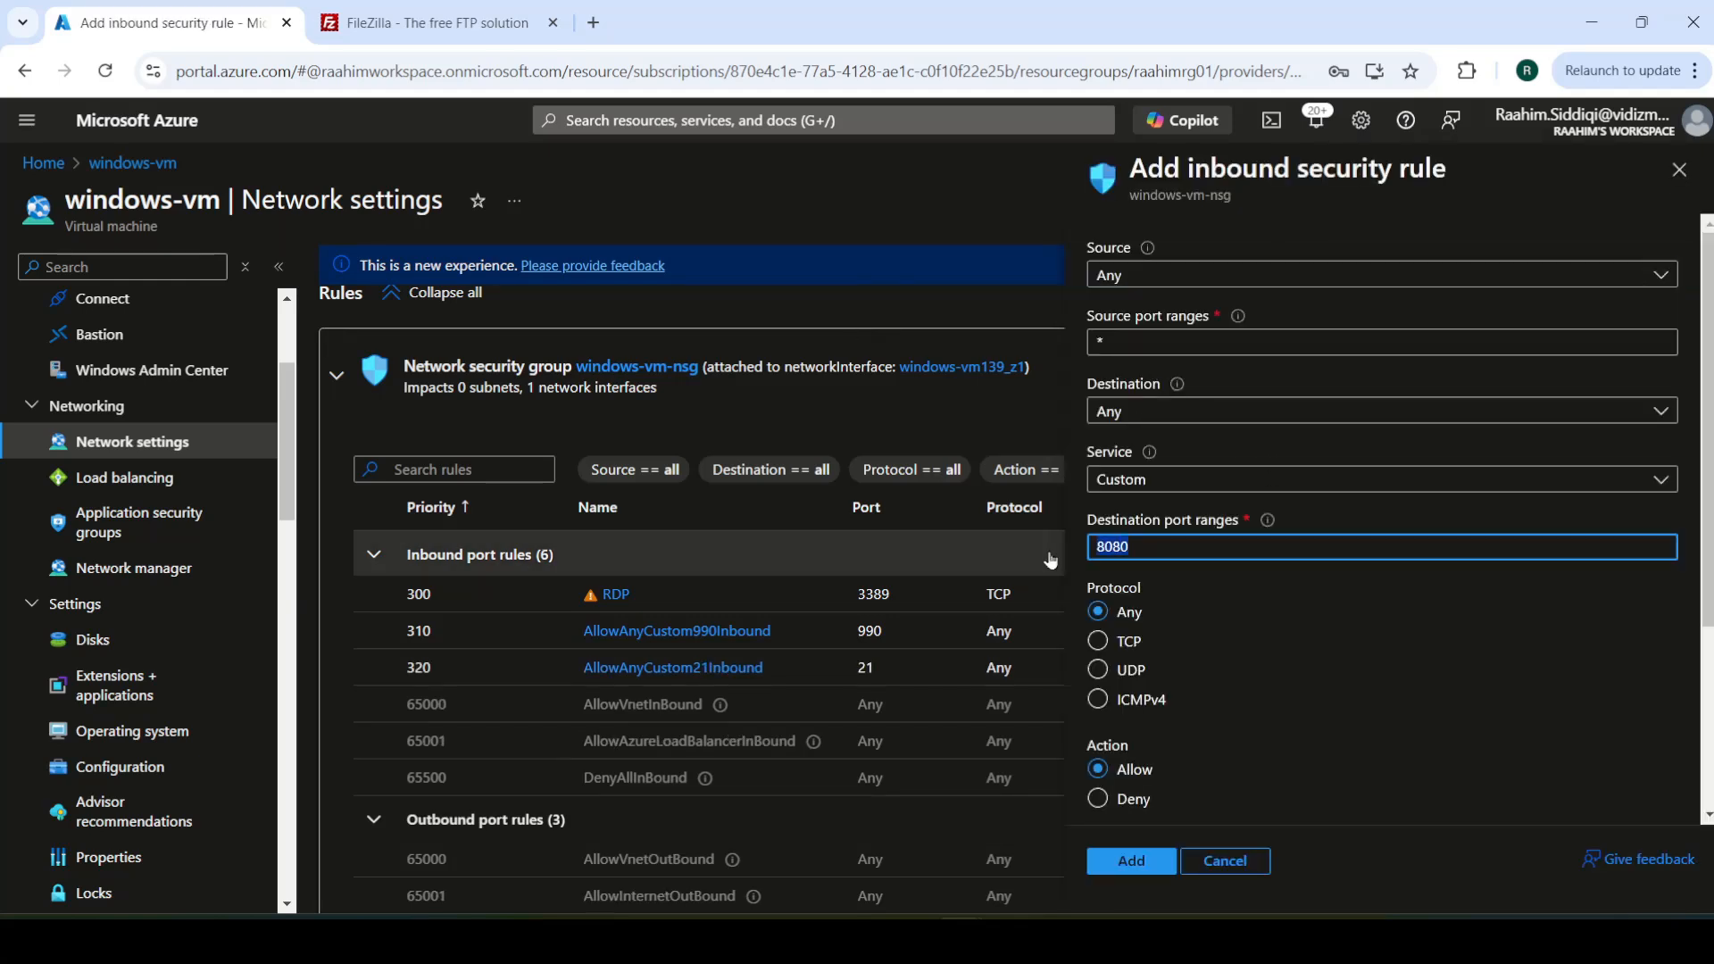
type("50000-51000")
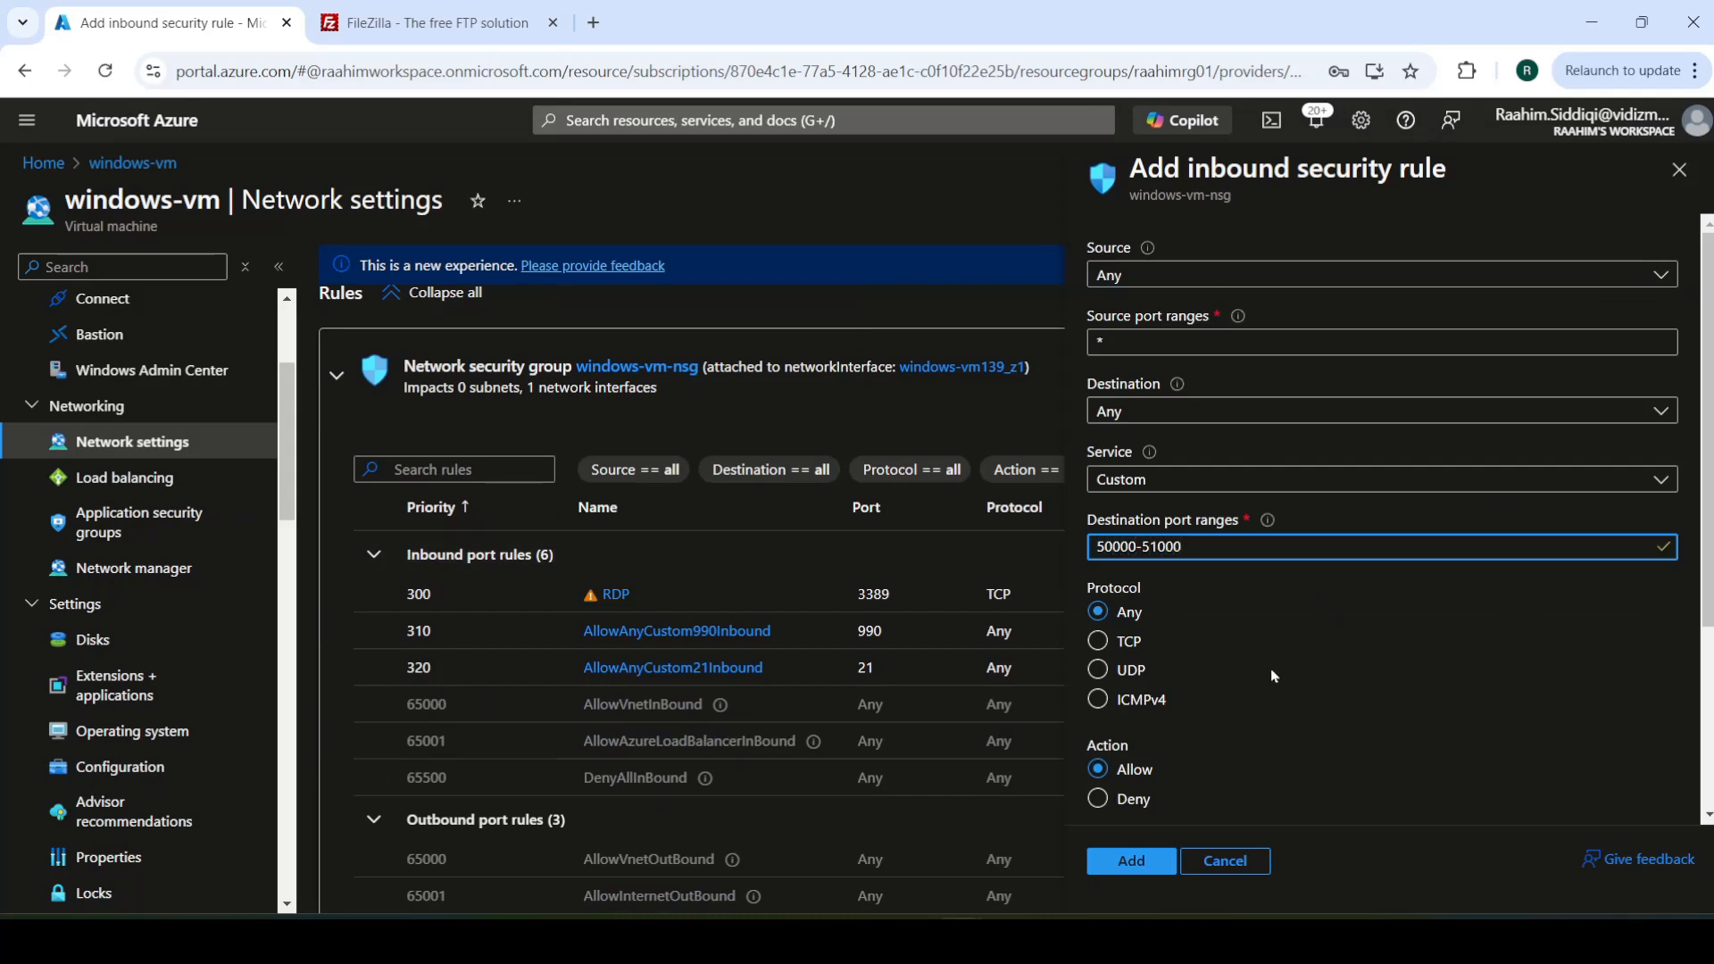
left_click(1131, 859)
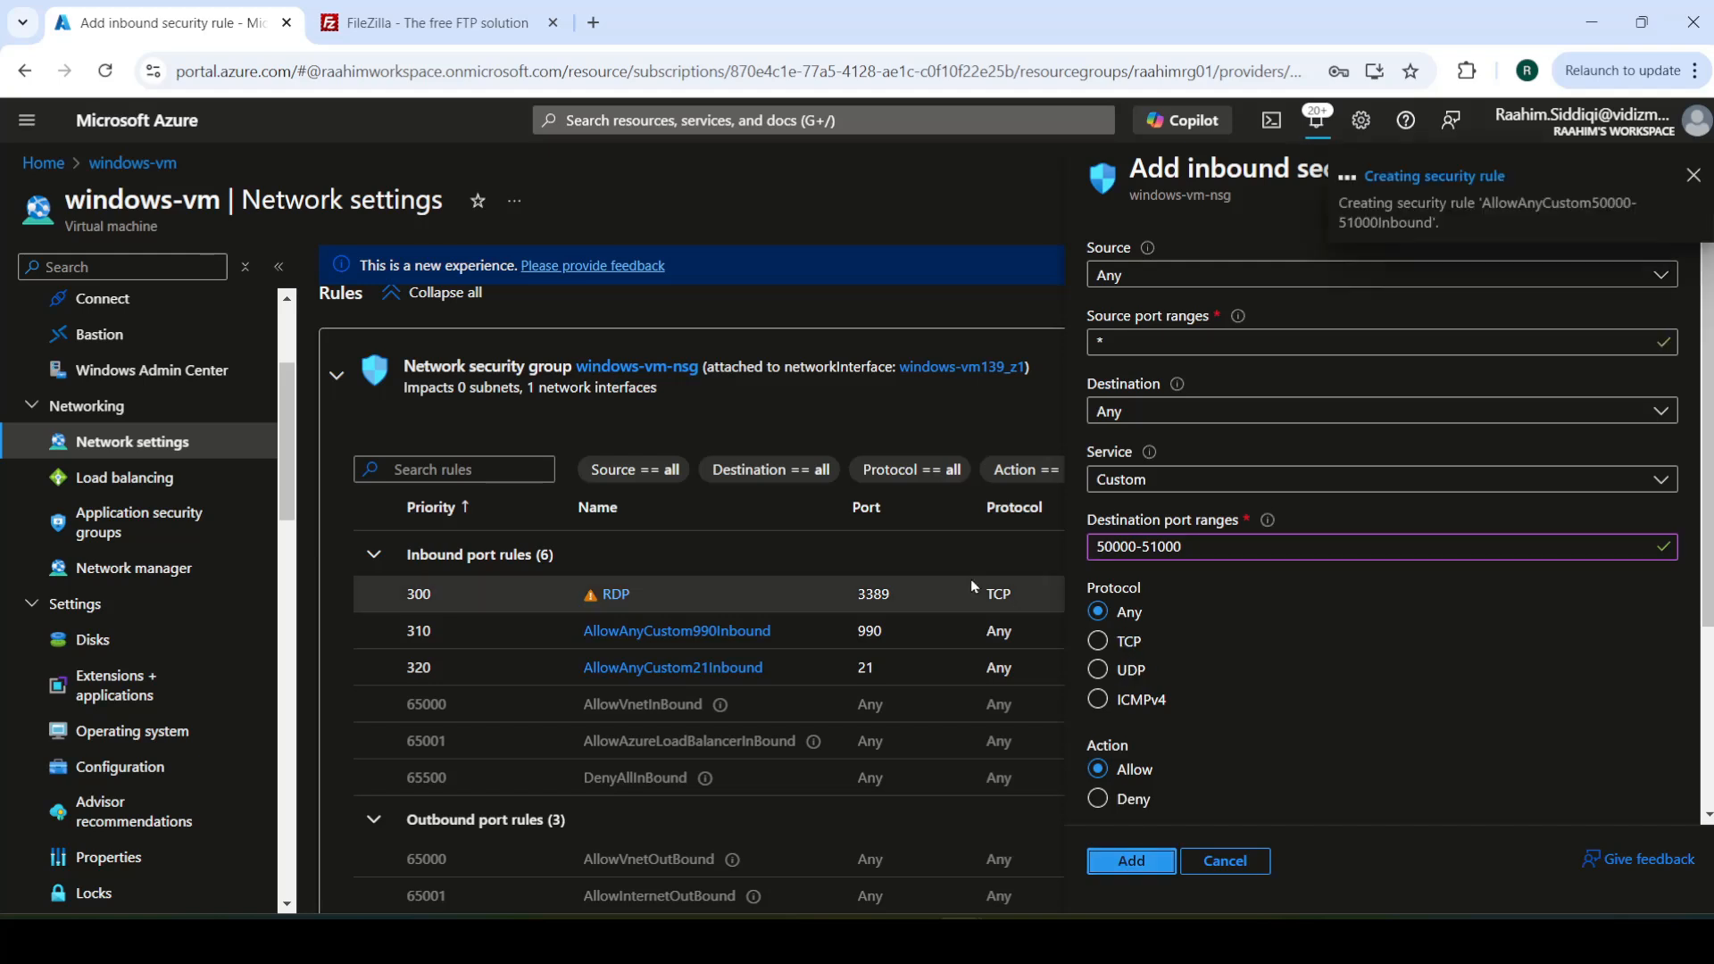
left_click(1466, 379)
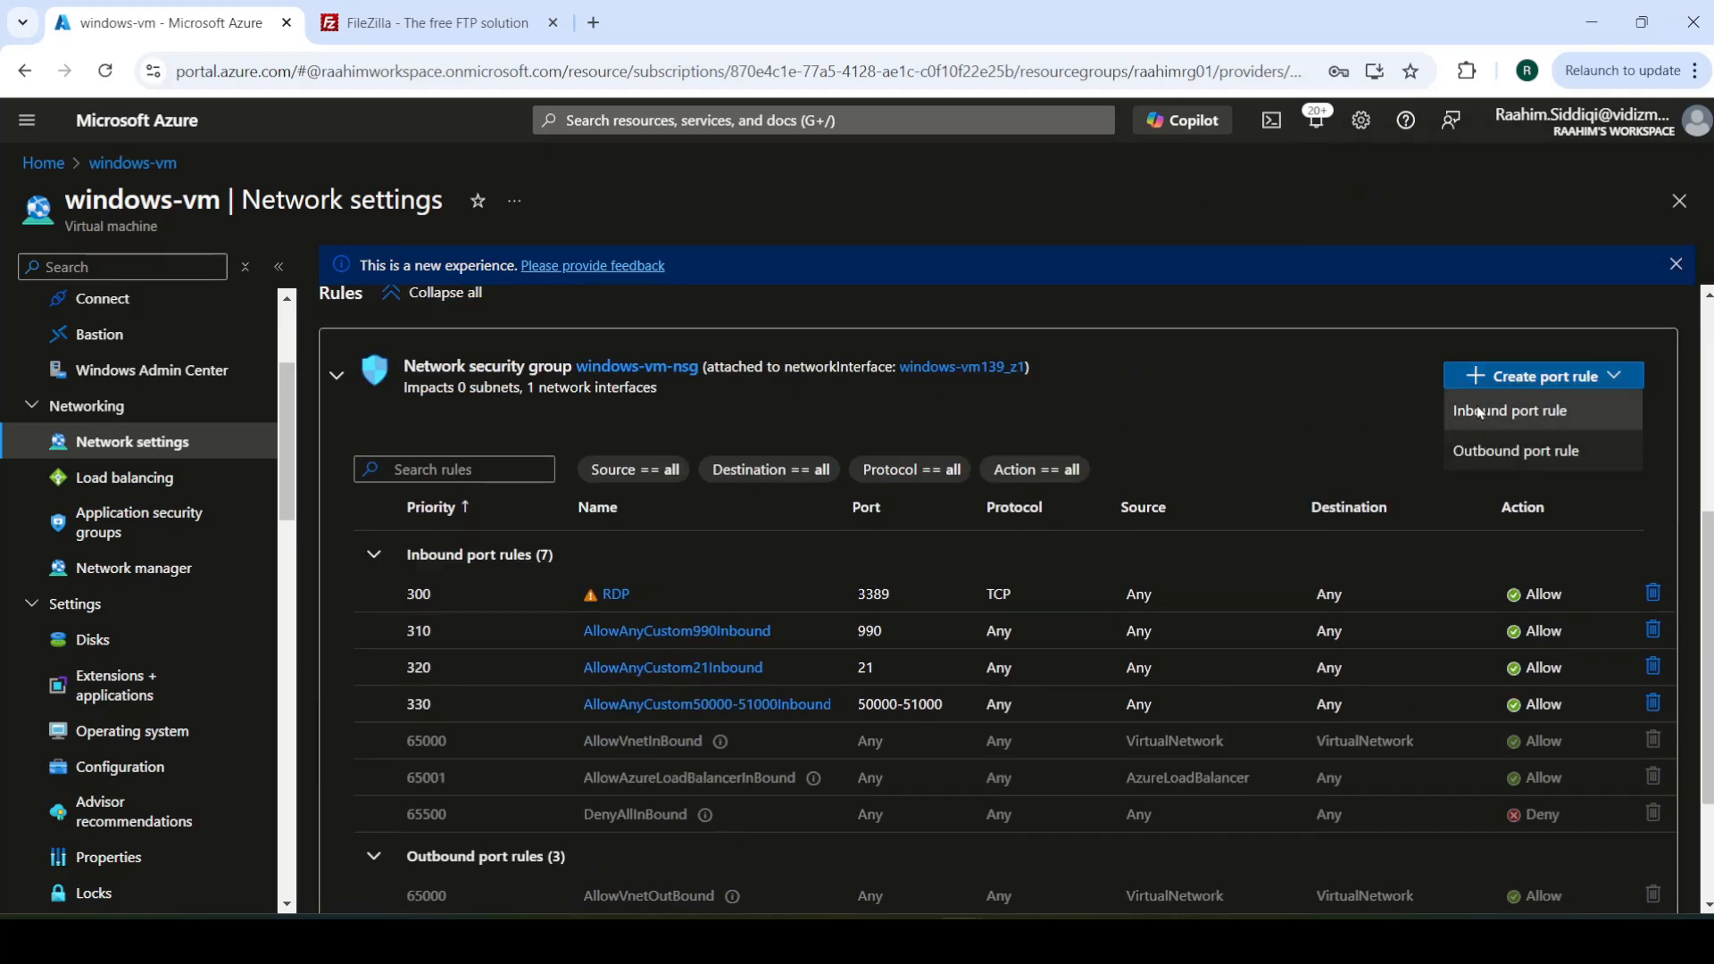
left_click(1486, 409)
left_click(1678, 170)
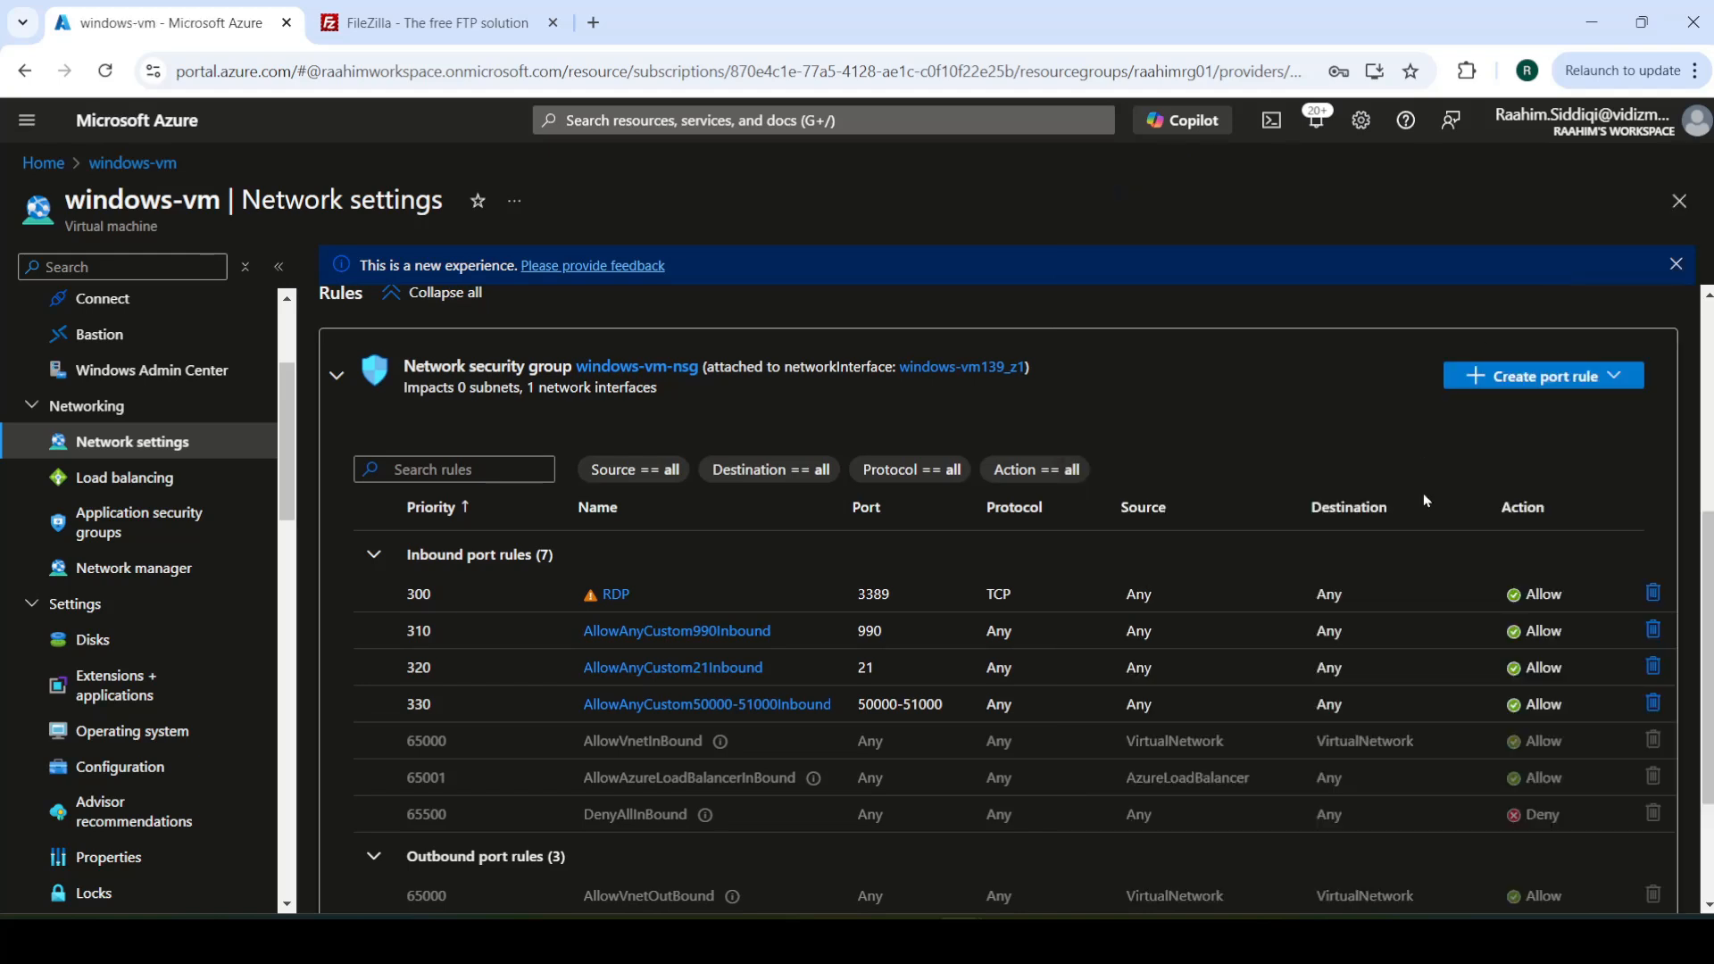
left_click(1511, 377)
left_click(1514, 446)
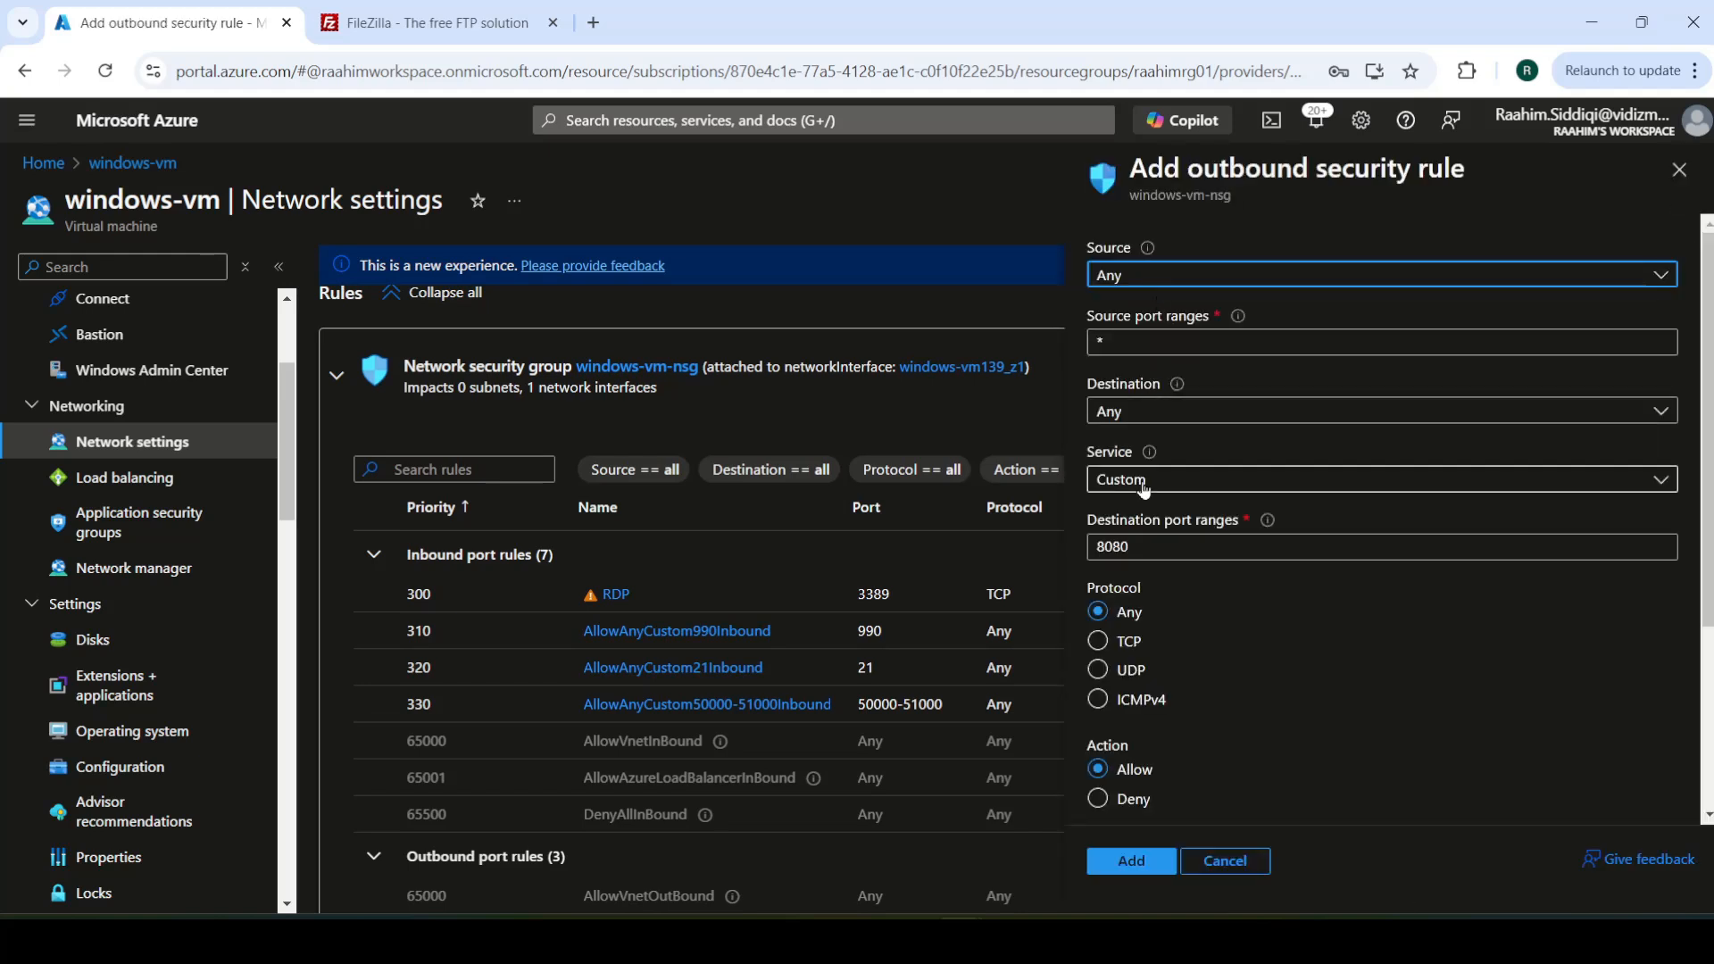
left_click_drag(1157, 547, 1081, 553)
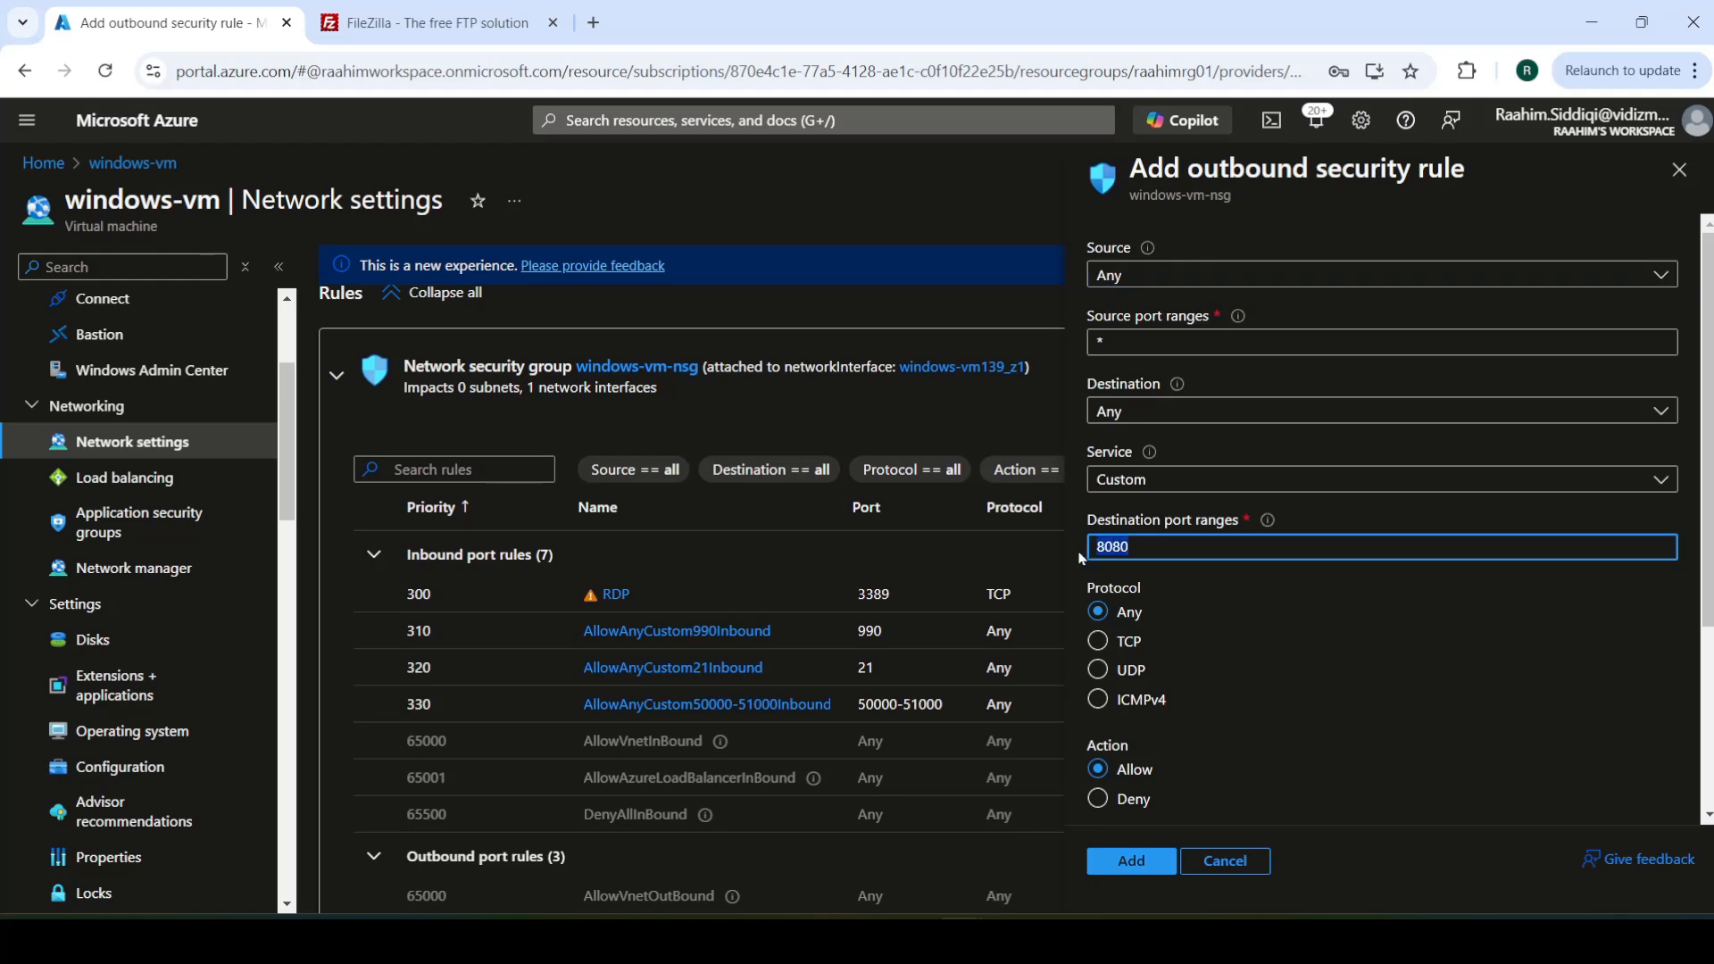
type("*")
left_click(1125, 340)
key("BackSpace")
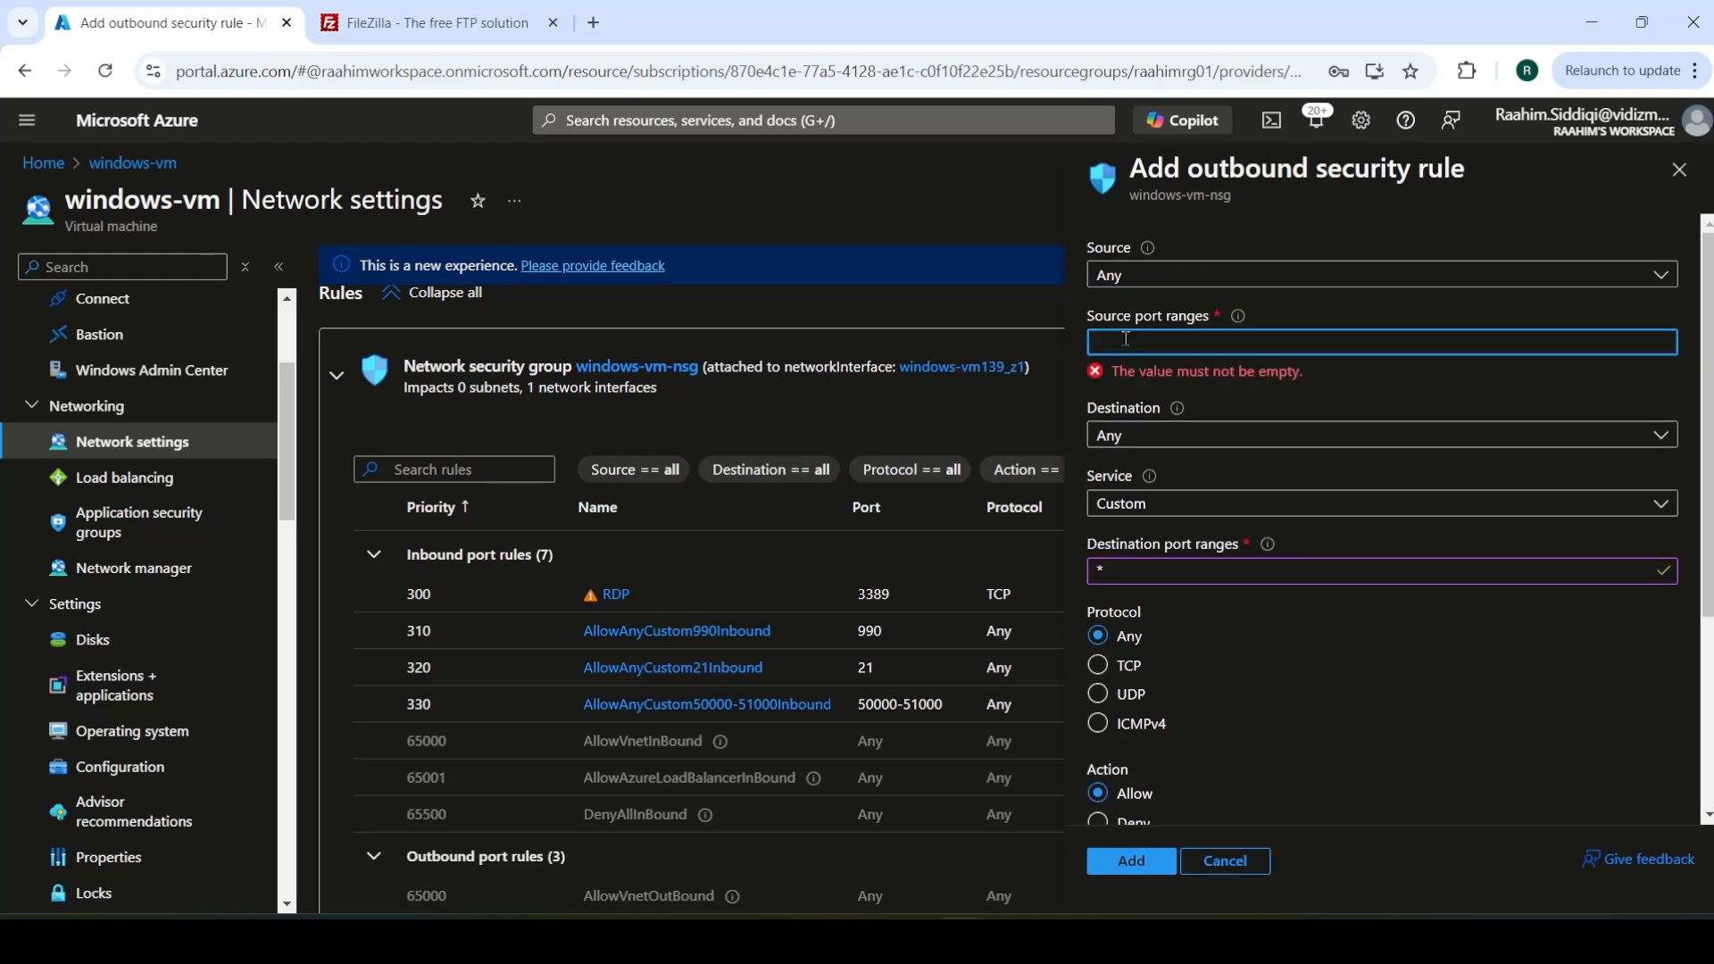
type("50000")
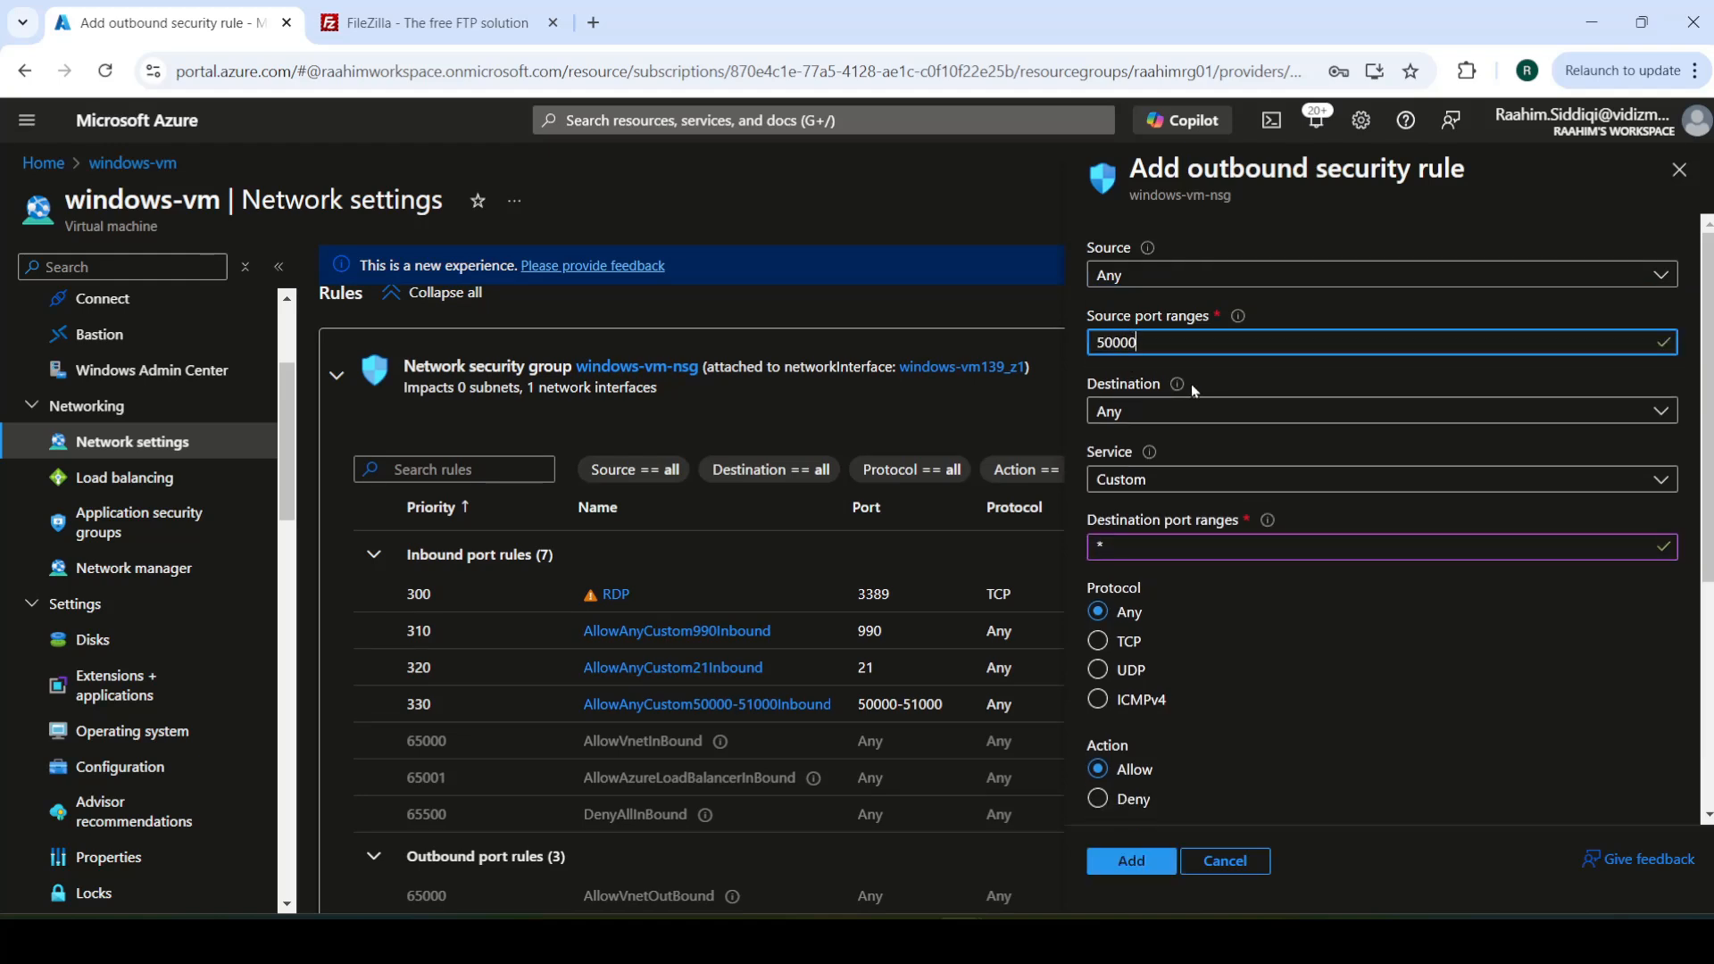
type("-51000")
triple_click(1144, 347)
left_click(1122, 868)
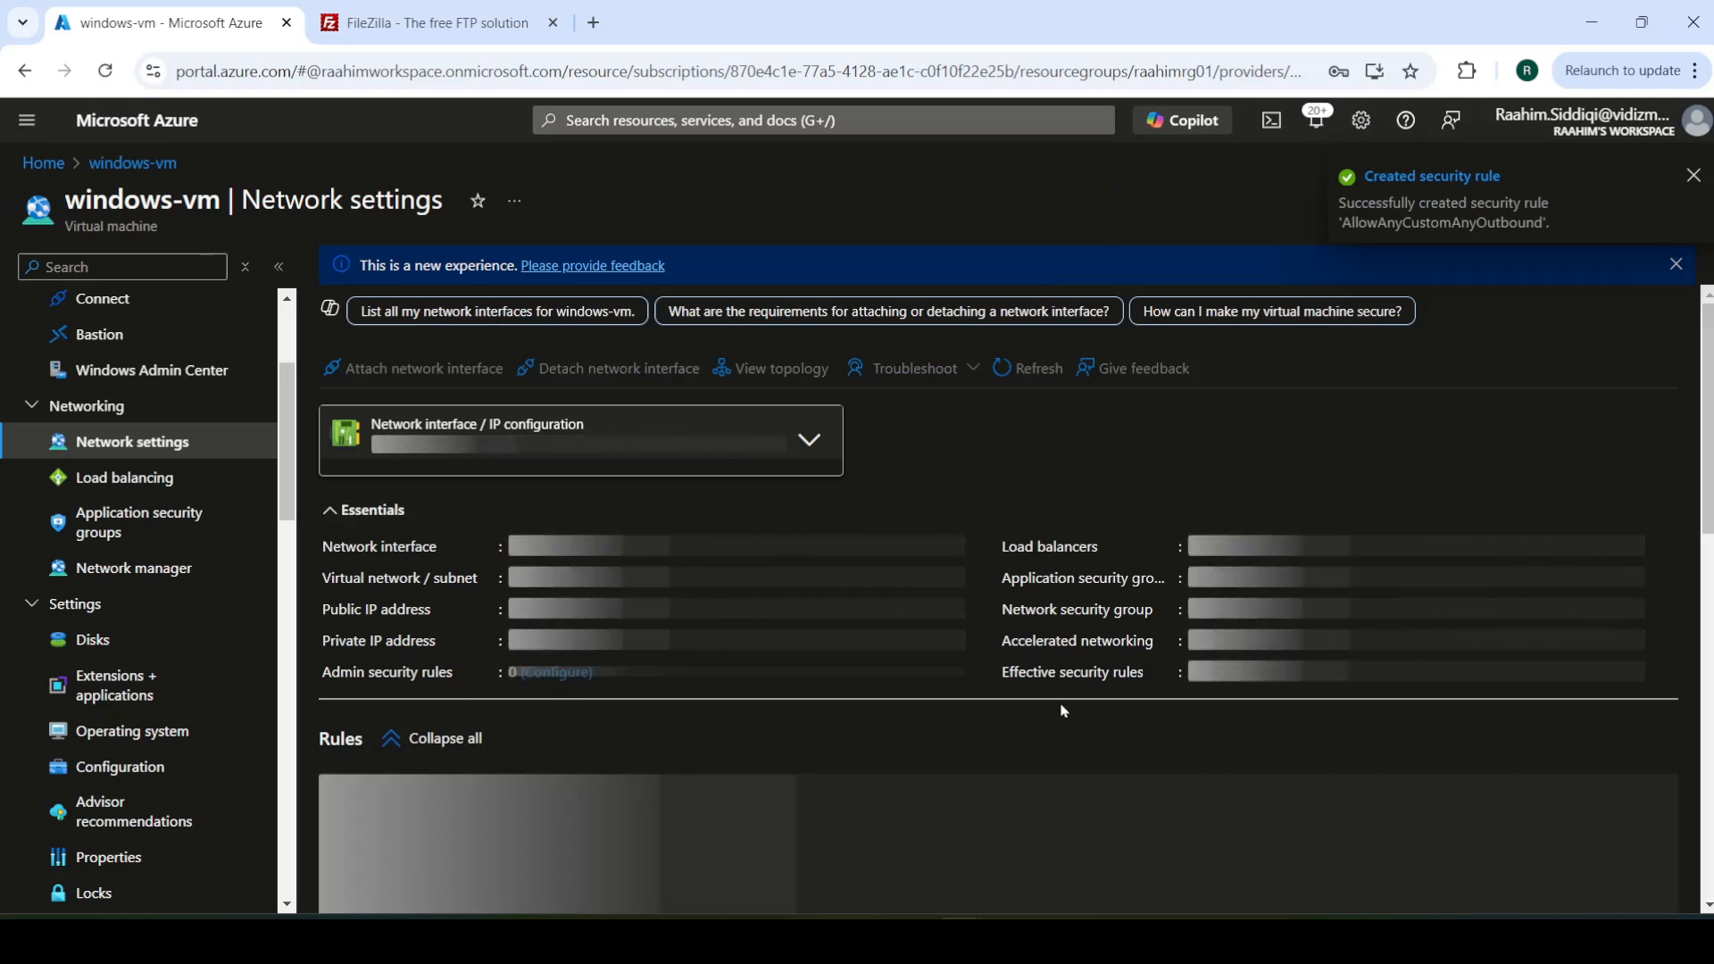
Step: Start another outbound security rule with source port range 21 and destination port range *
scroll(1249, 714, "down", 3)
left_click(1549, 600)
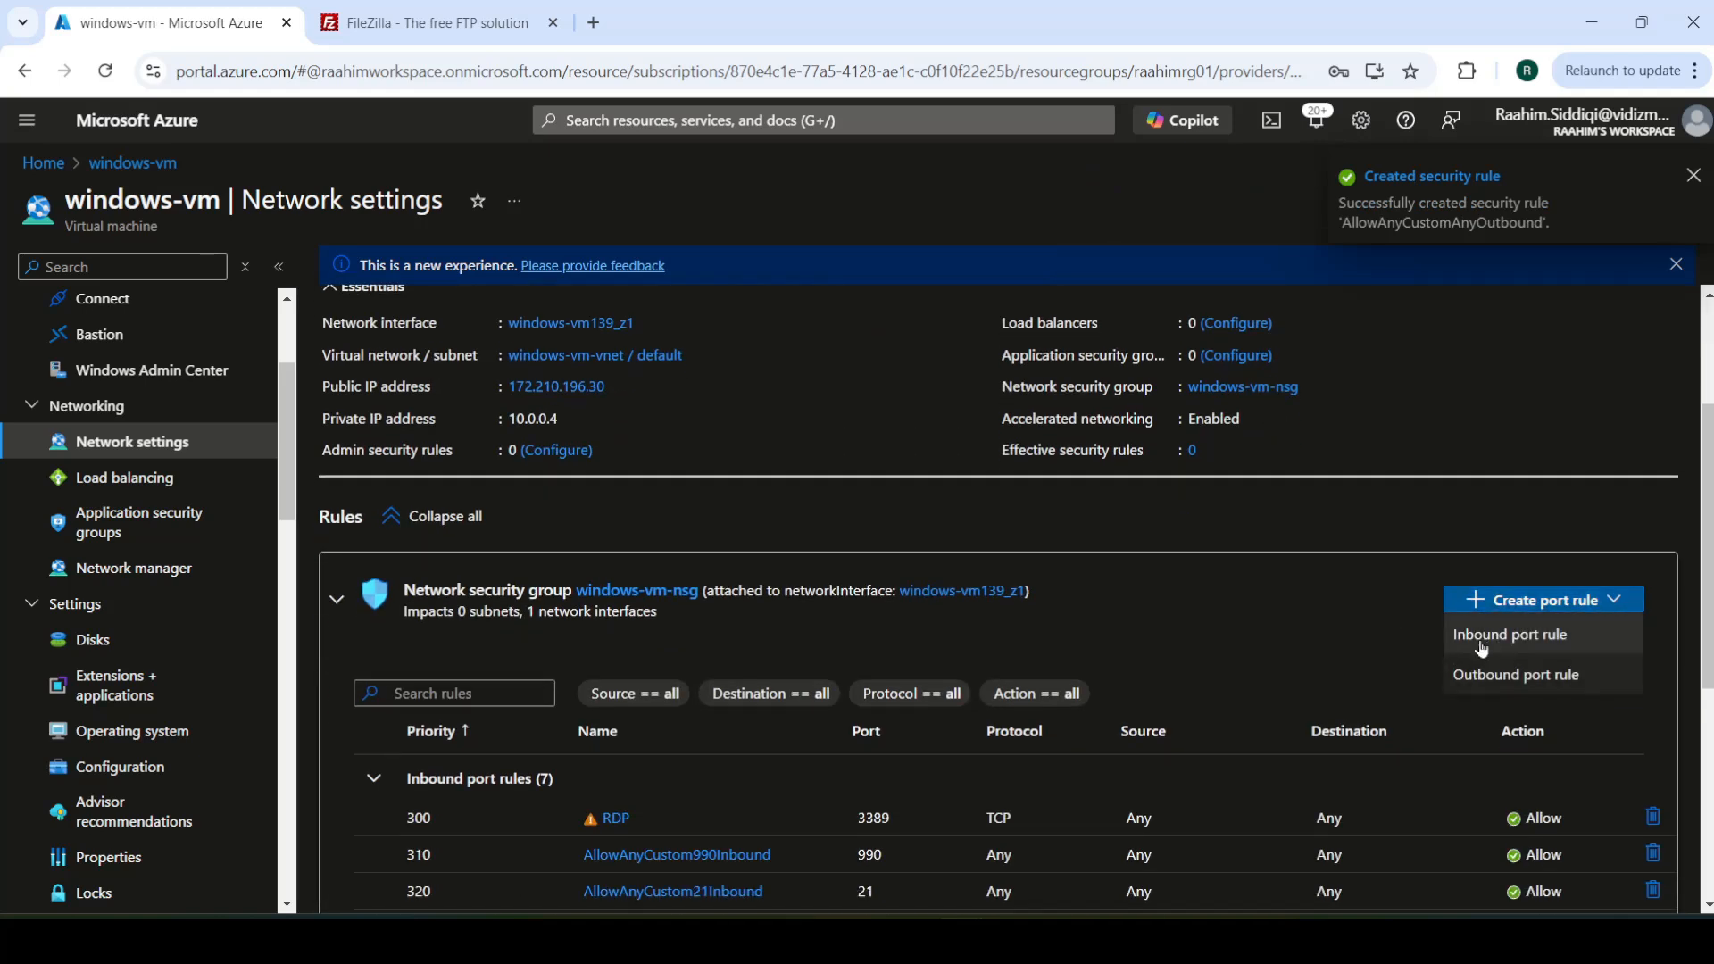
left_click(1472, 675)
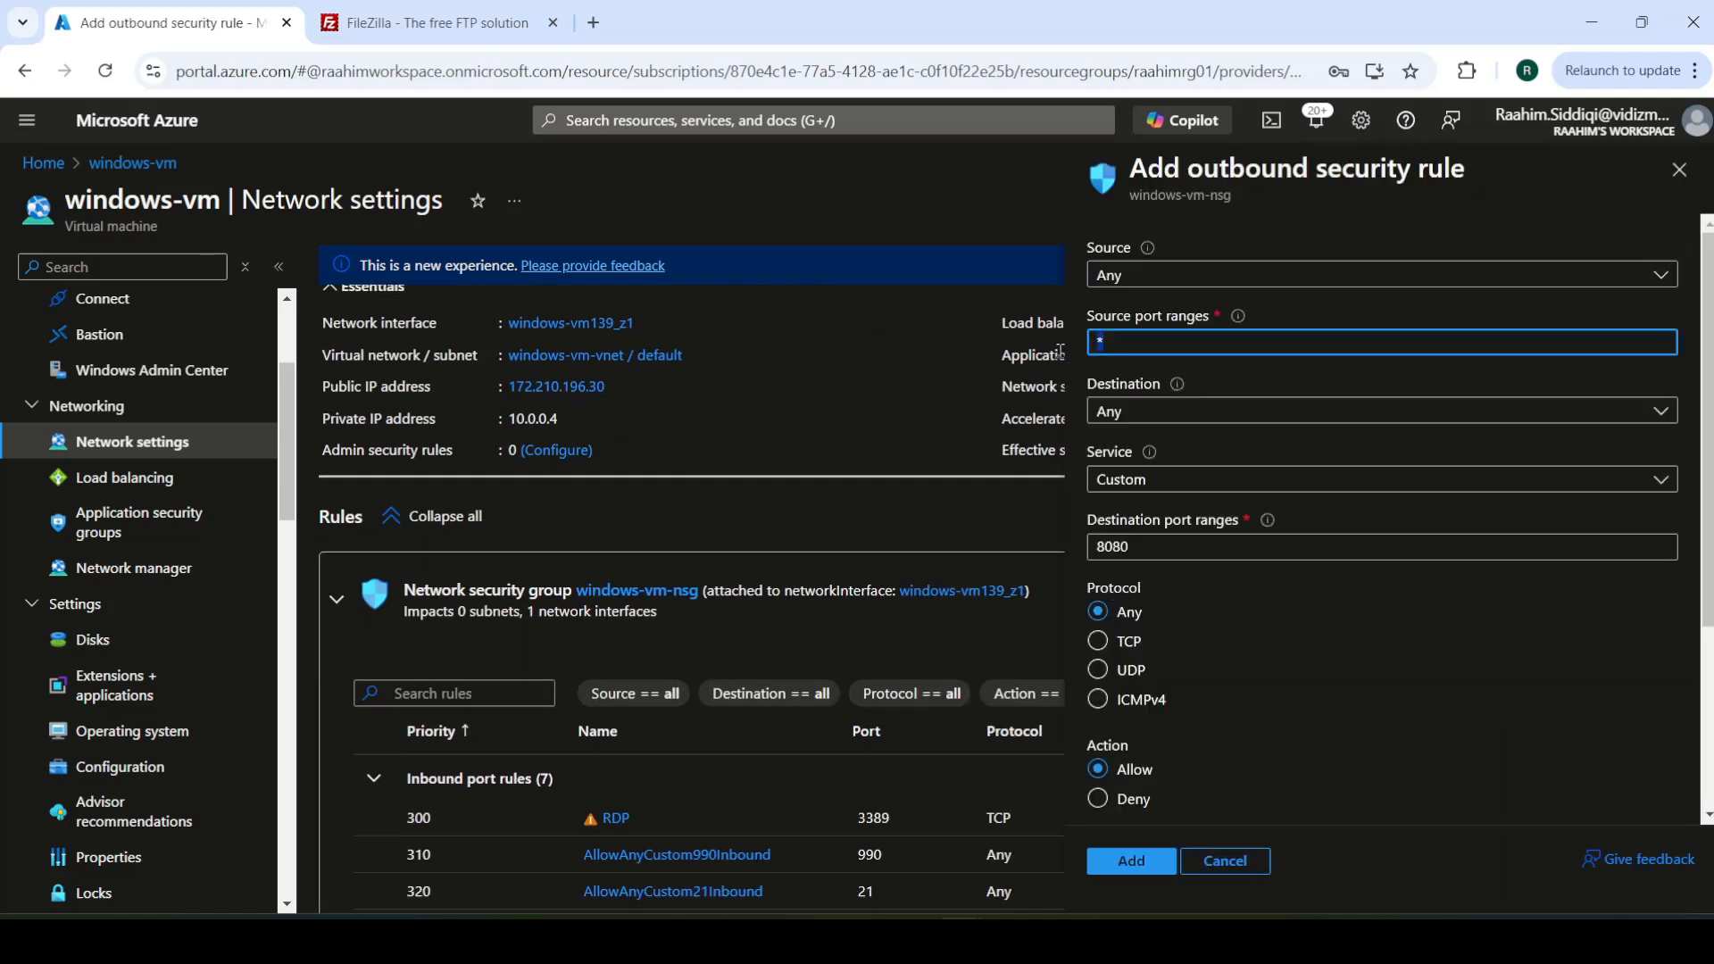
type("21")
left_click_drag(1137, 549, 1044, 565)
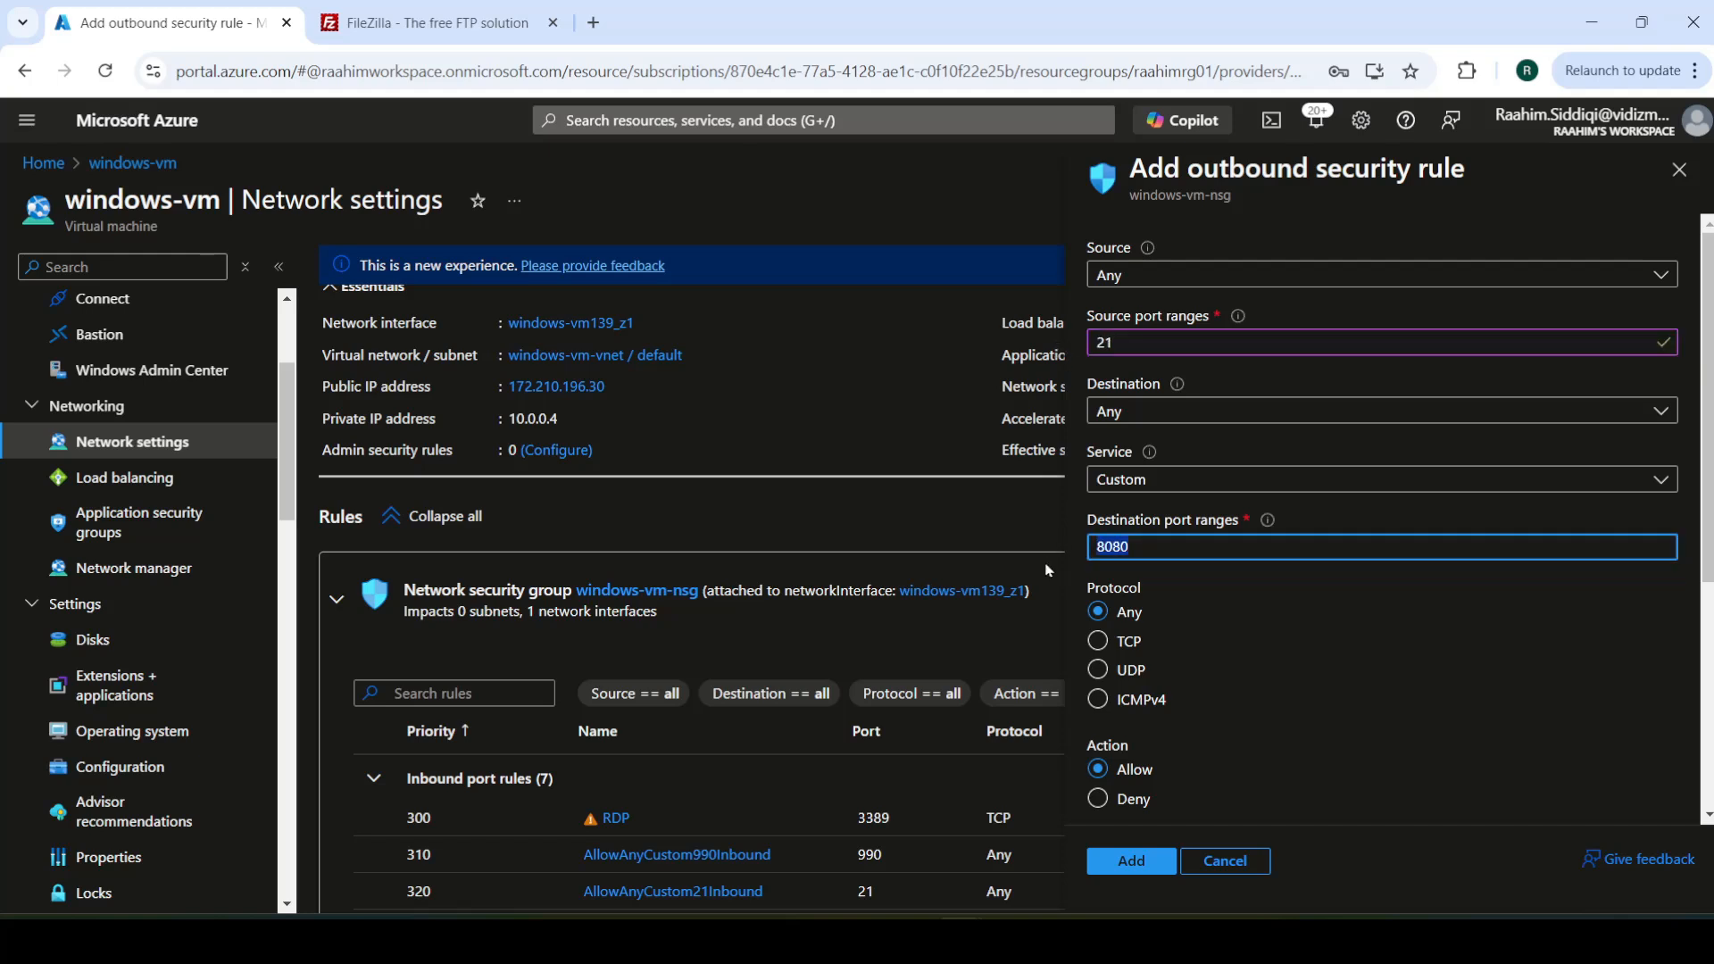
type("*")
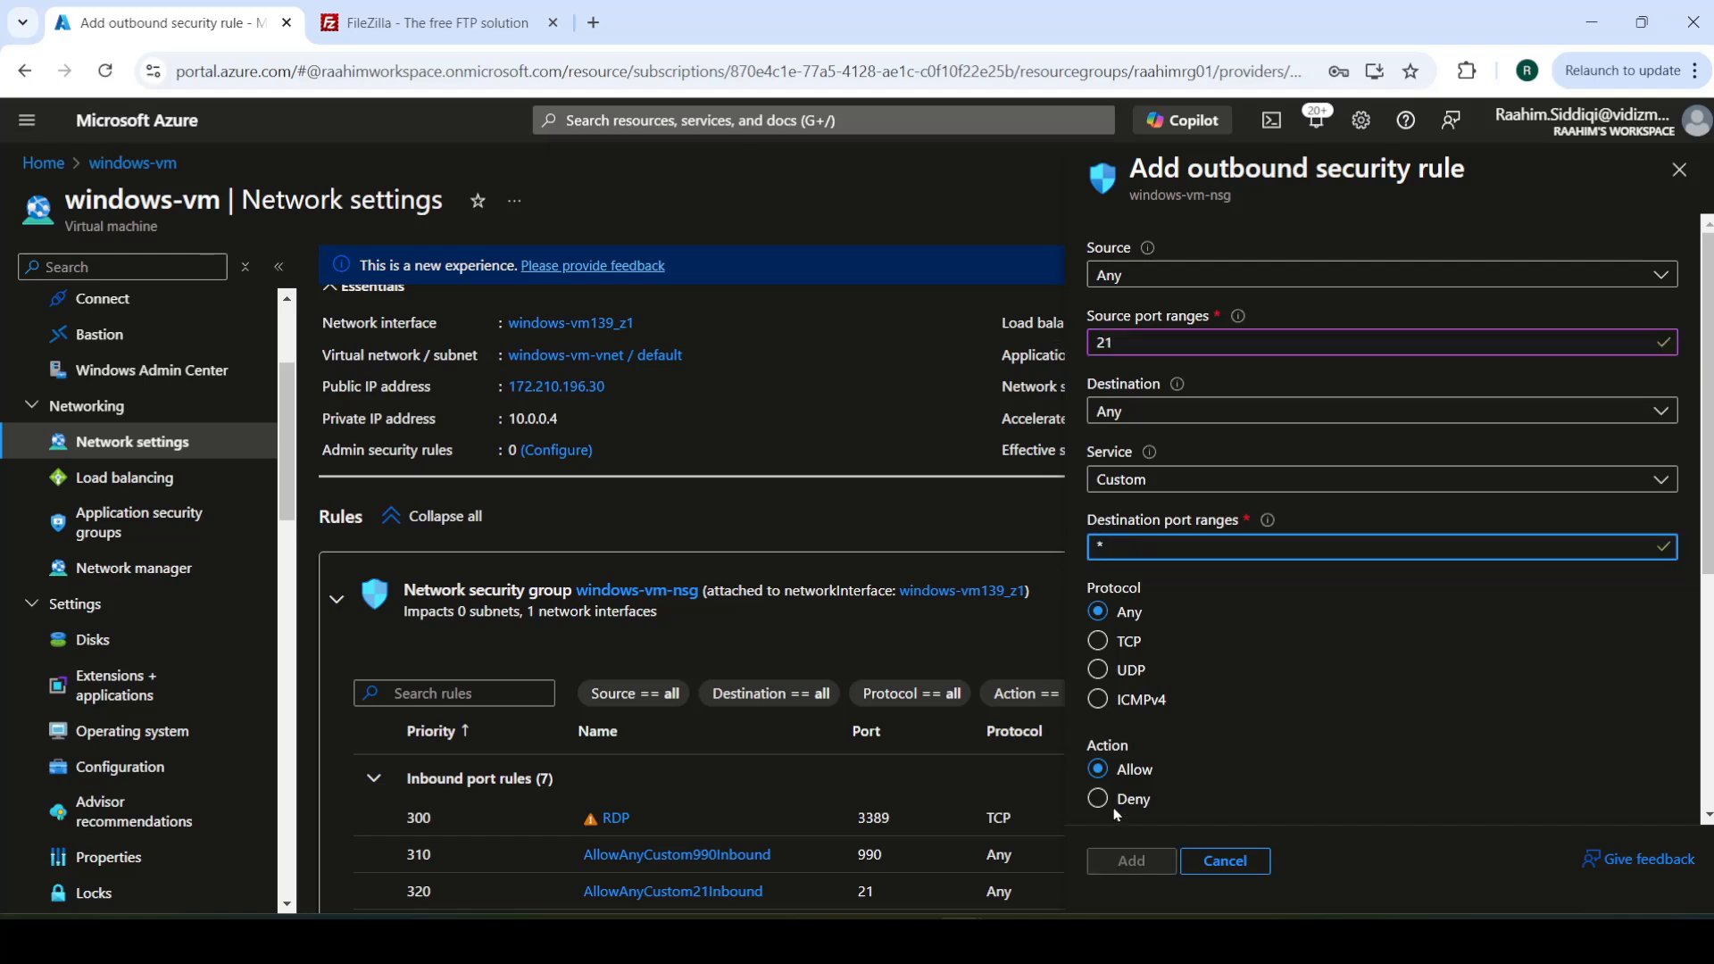
Step: Rename the outbound rule AllowAnyCustomAnyOutboundPort21 and add it with priority 350
scroll(1243, 735, "down", 2)
scroll(1078, 342, "up", 2)
scroll(1282, 605, "down", 5)
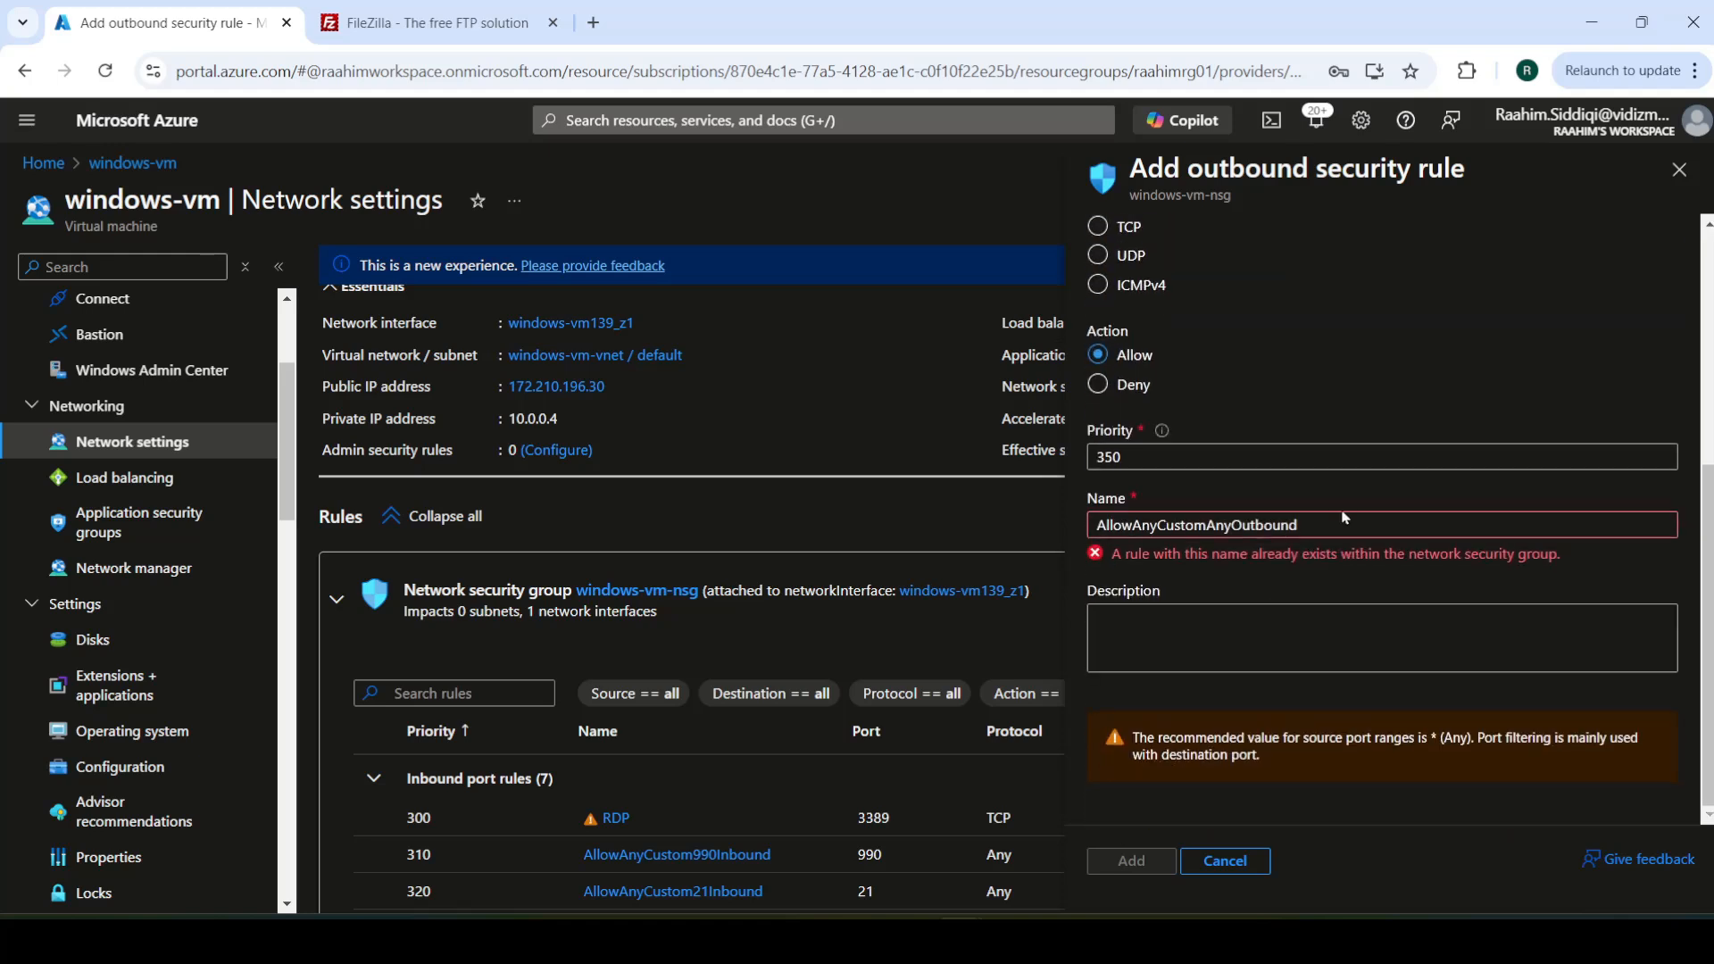
left_click(1332, 526)
type("Port")
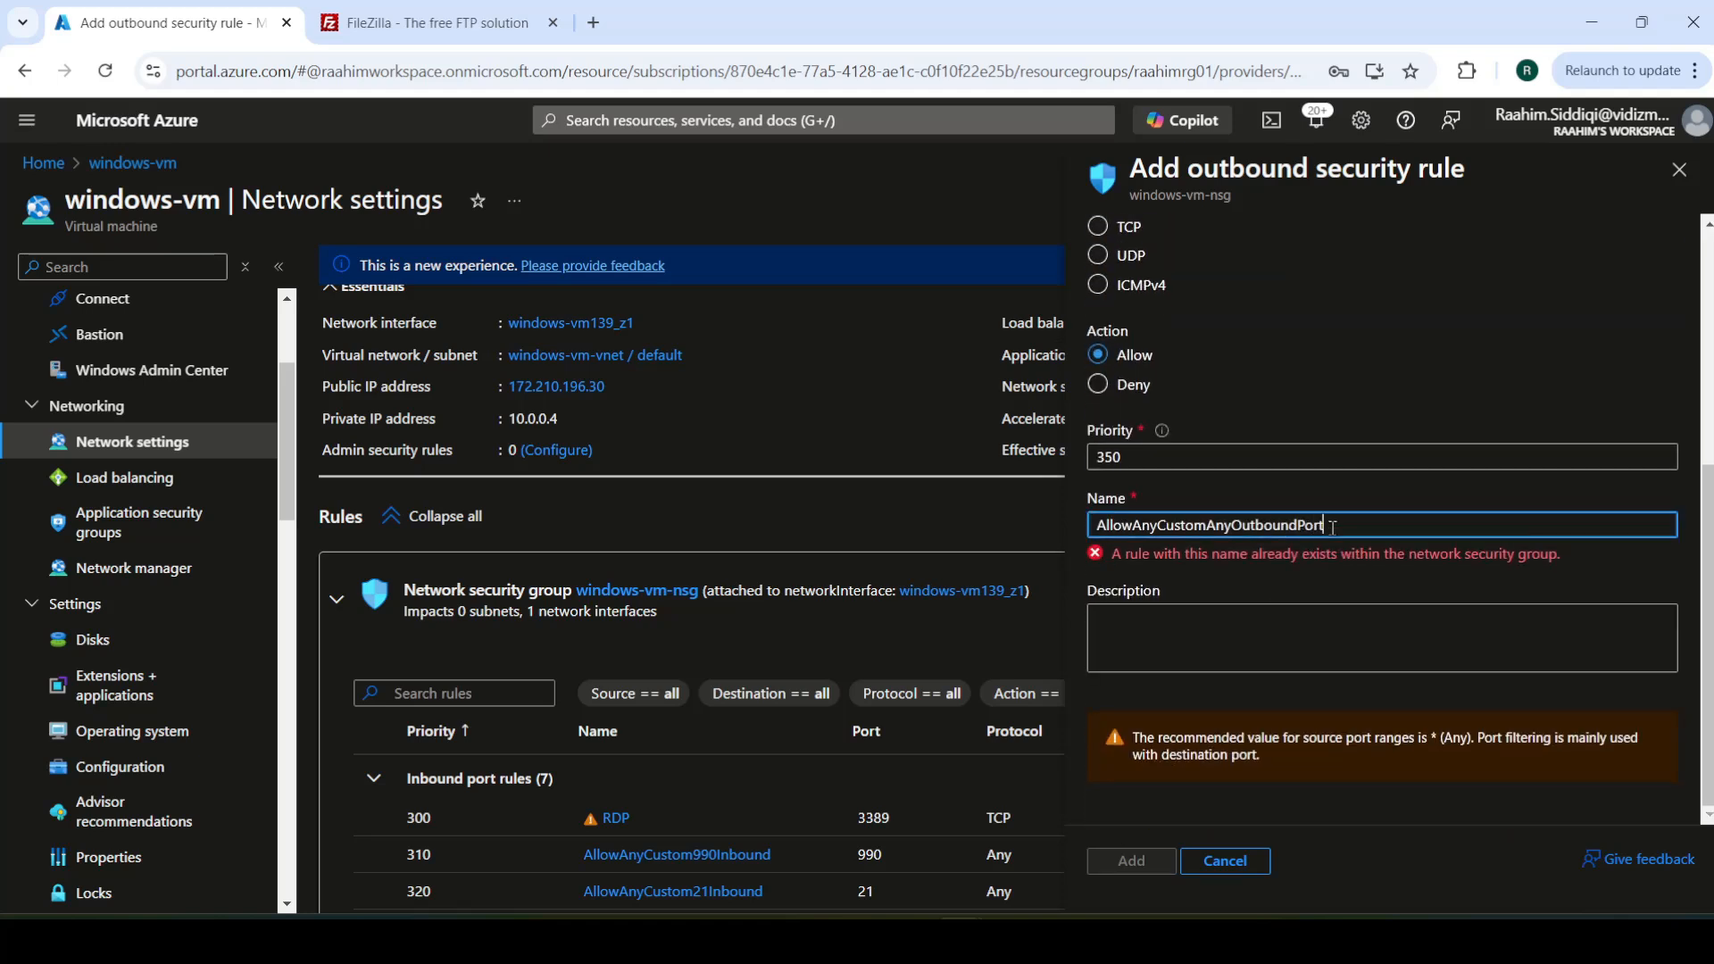
type("21")
scroll(1261, 692, "up", 4)
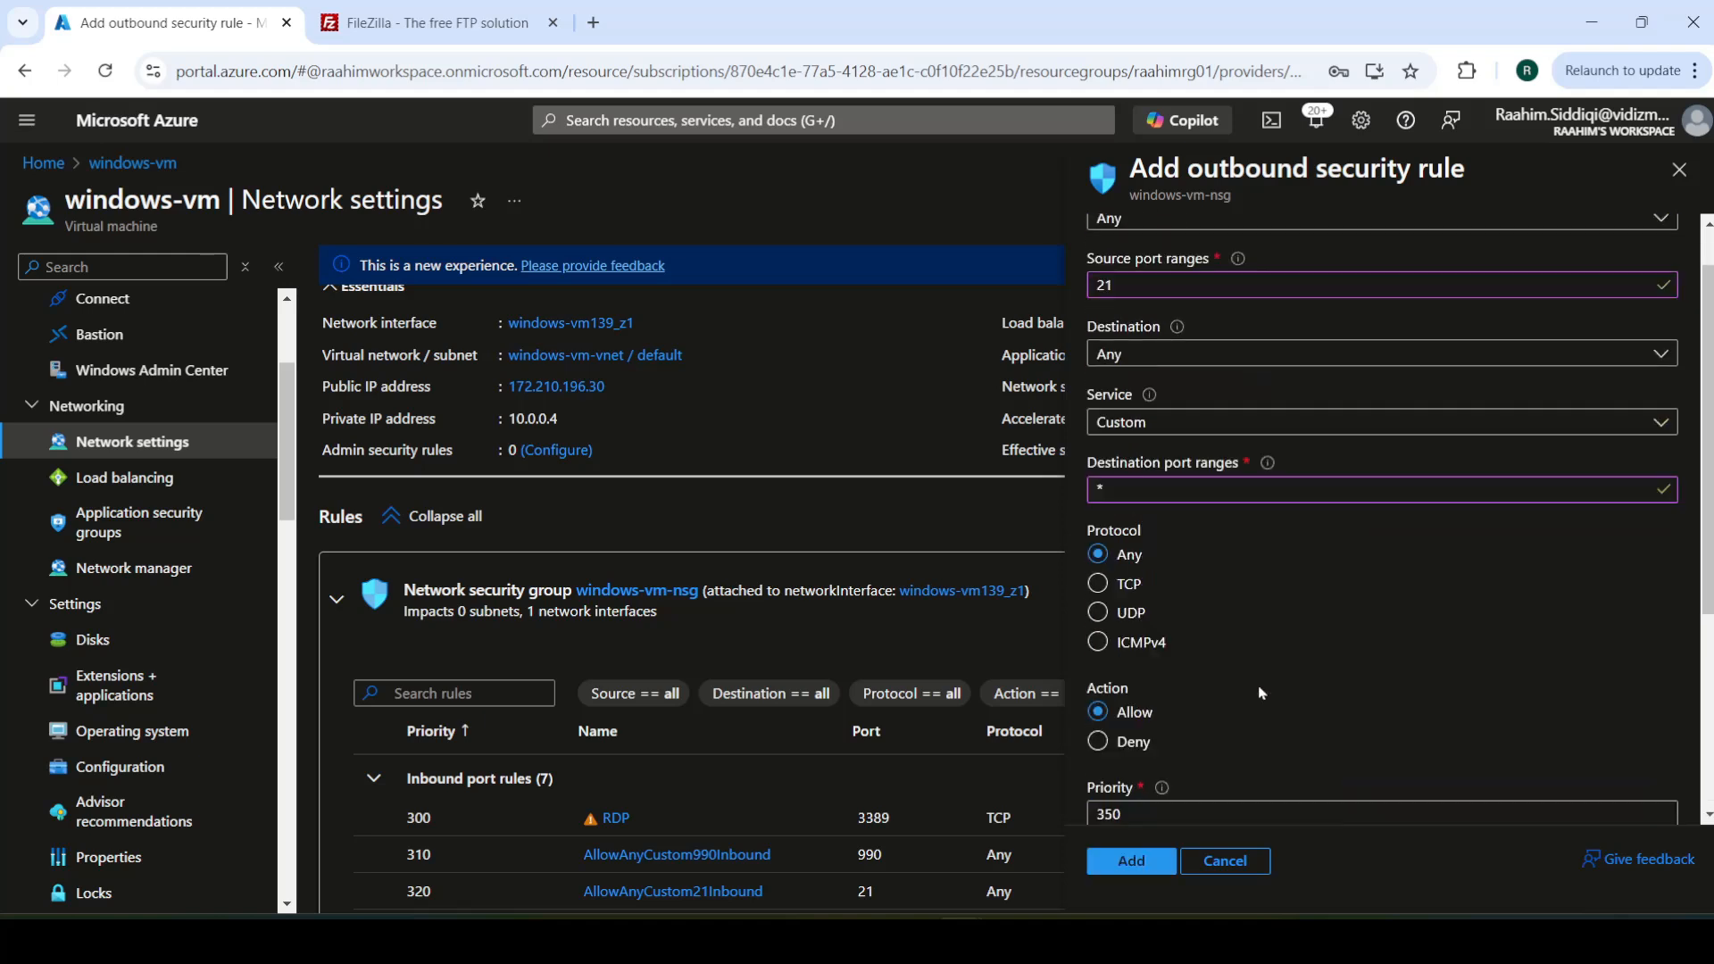
left_click(1128, 862)
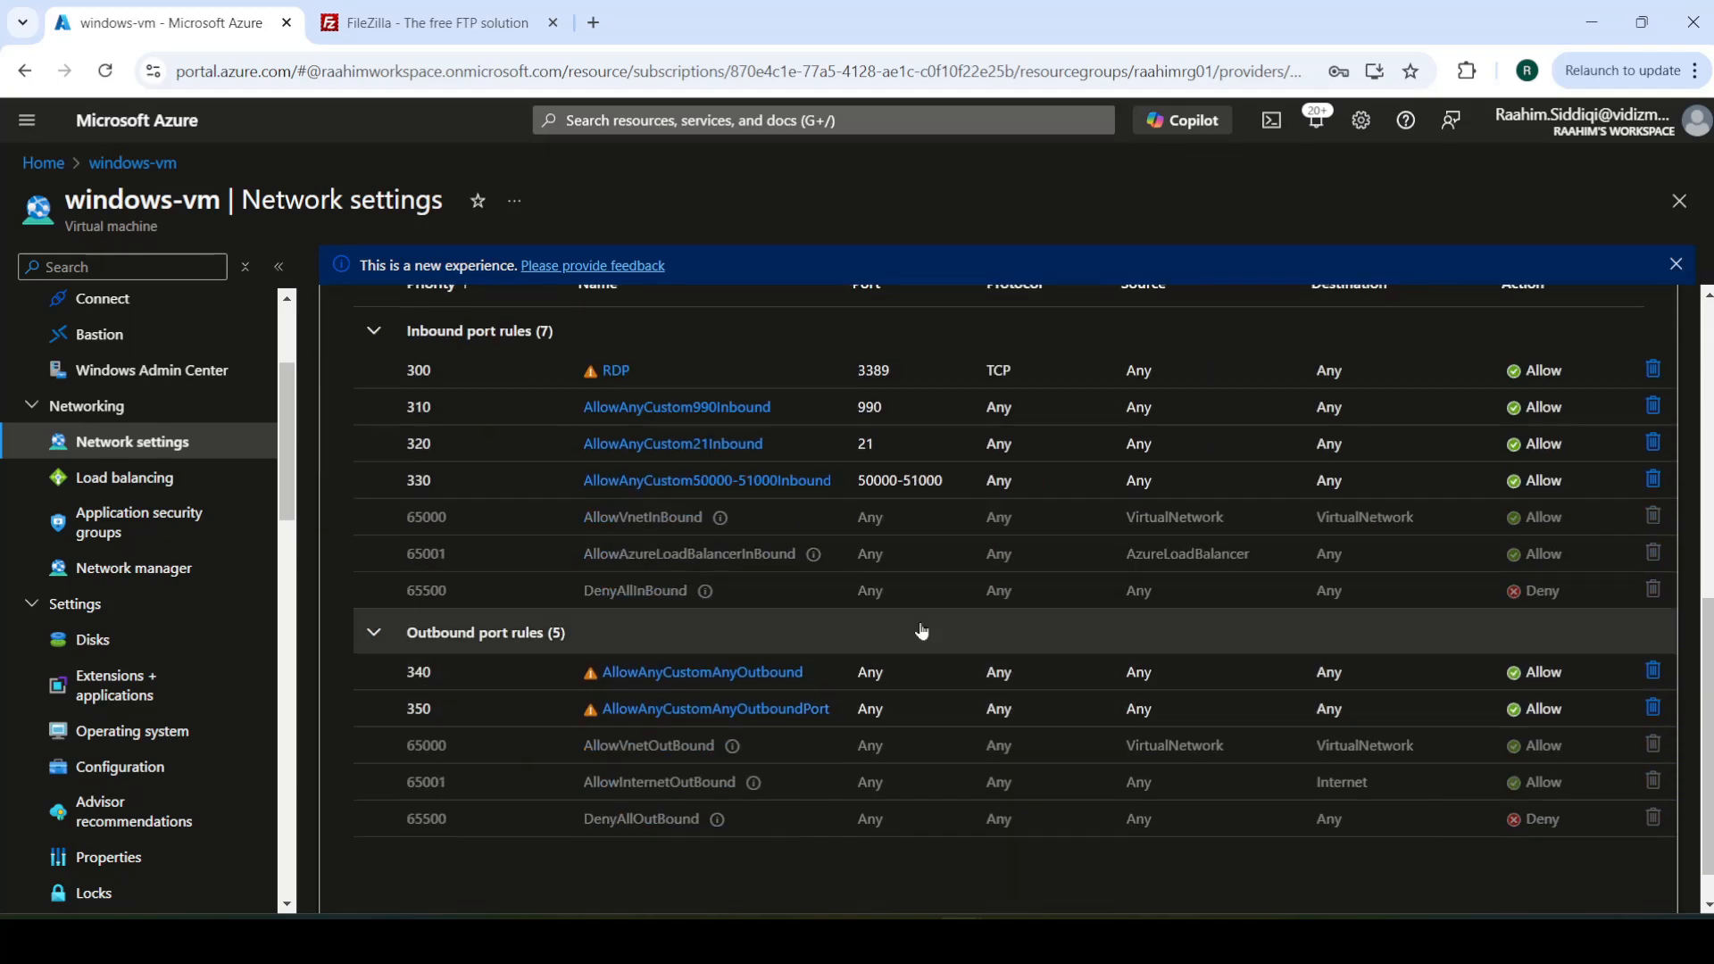
Step: Switch to the FileZilla website and download FileZilla Client for Windows (64bit x86)
left_click(482, 23)
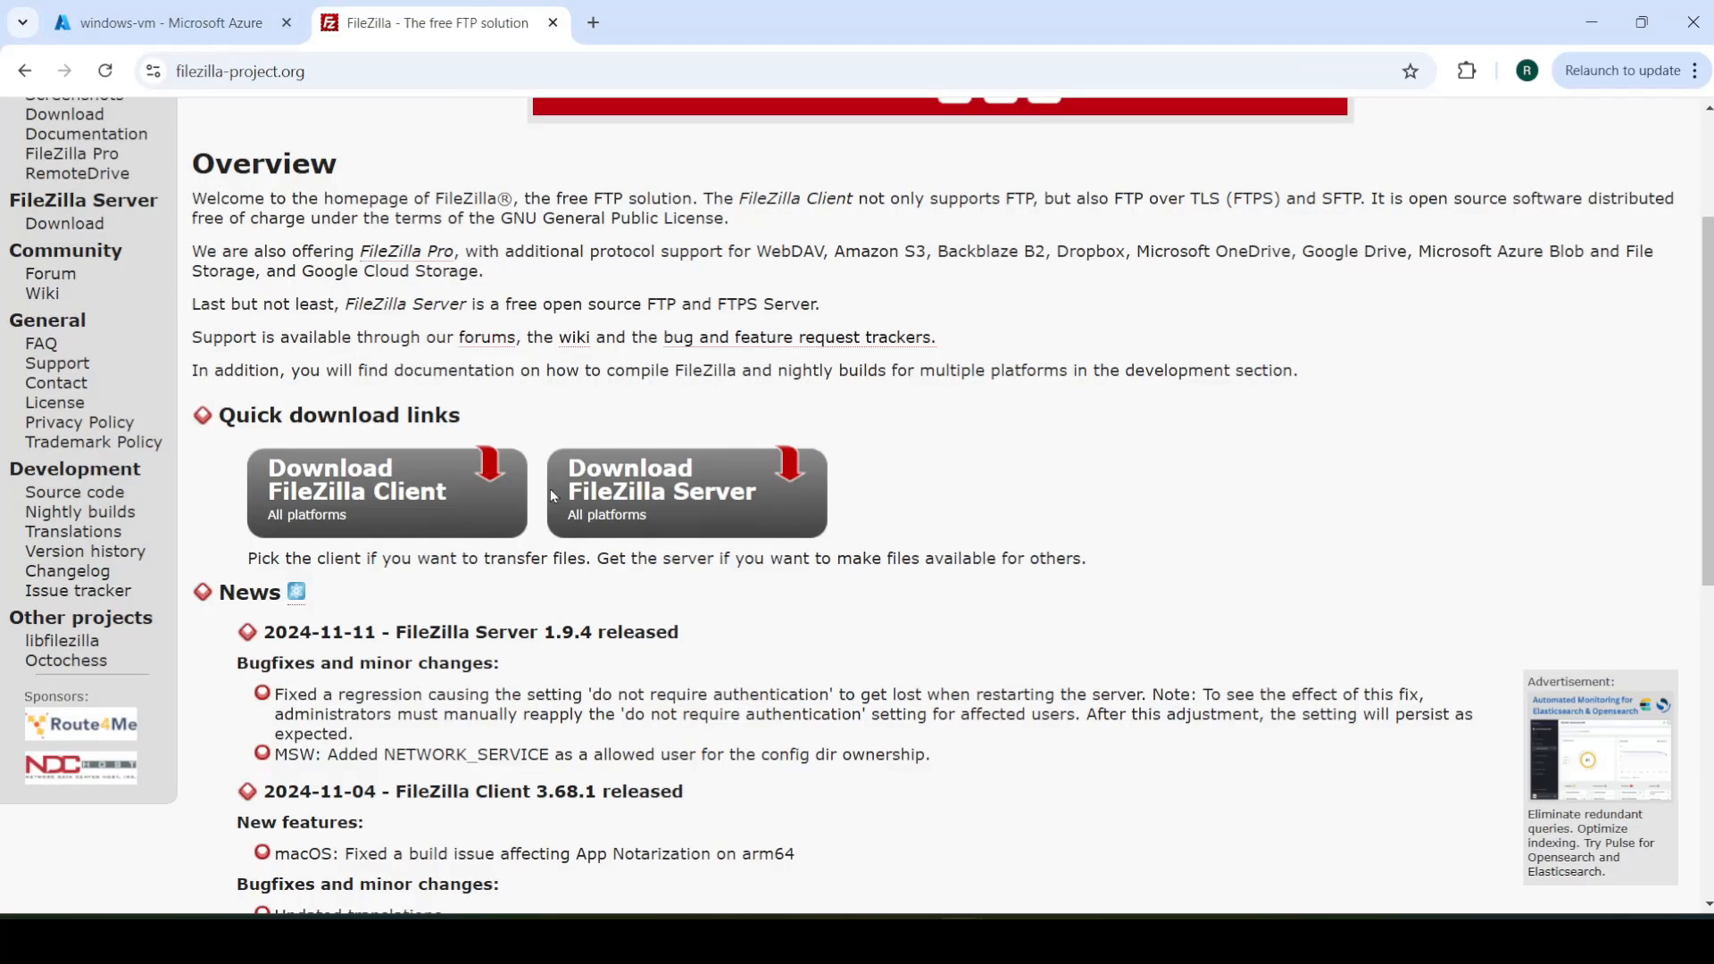
left_click(348, 498)
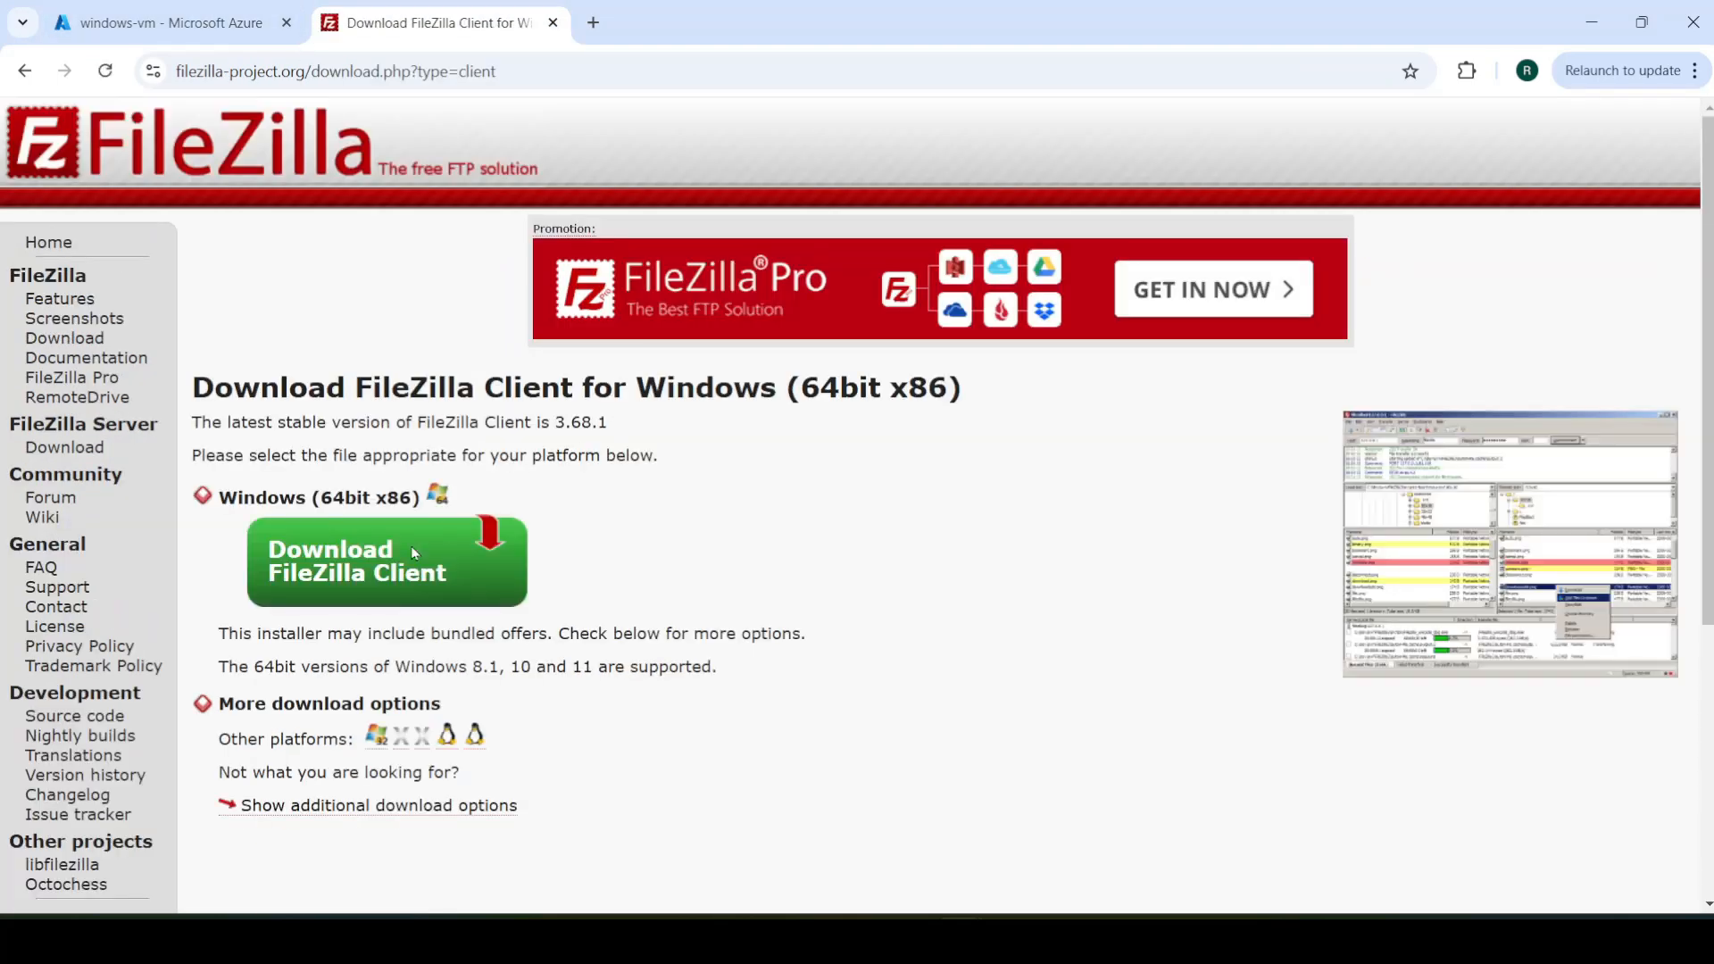
left_click(413, 552)
left_click(688, 509)
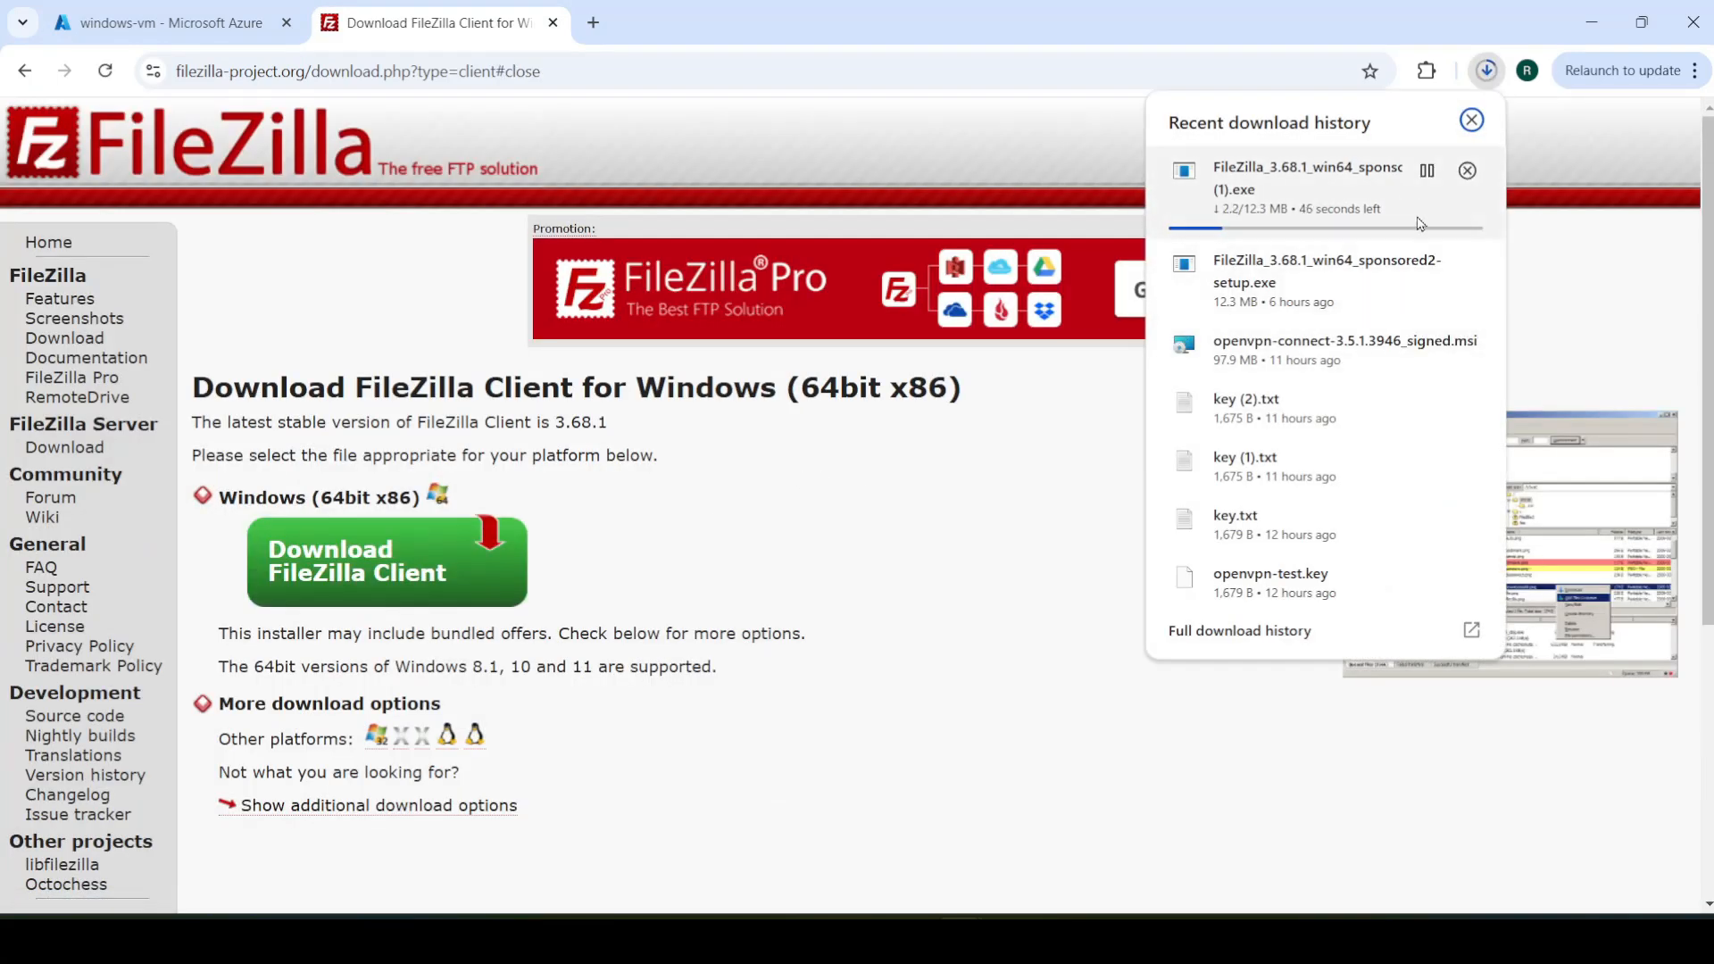
Step: Launch the earlier FileZilla_3.68.1_win64_sponsored2-setup.exe in place of the duplicate download and decline the Avast Secure Browser offer
left_click(1466, 170)
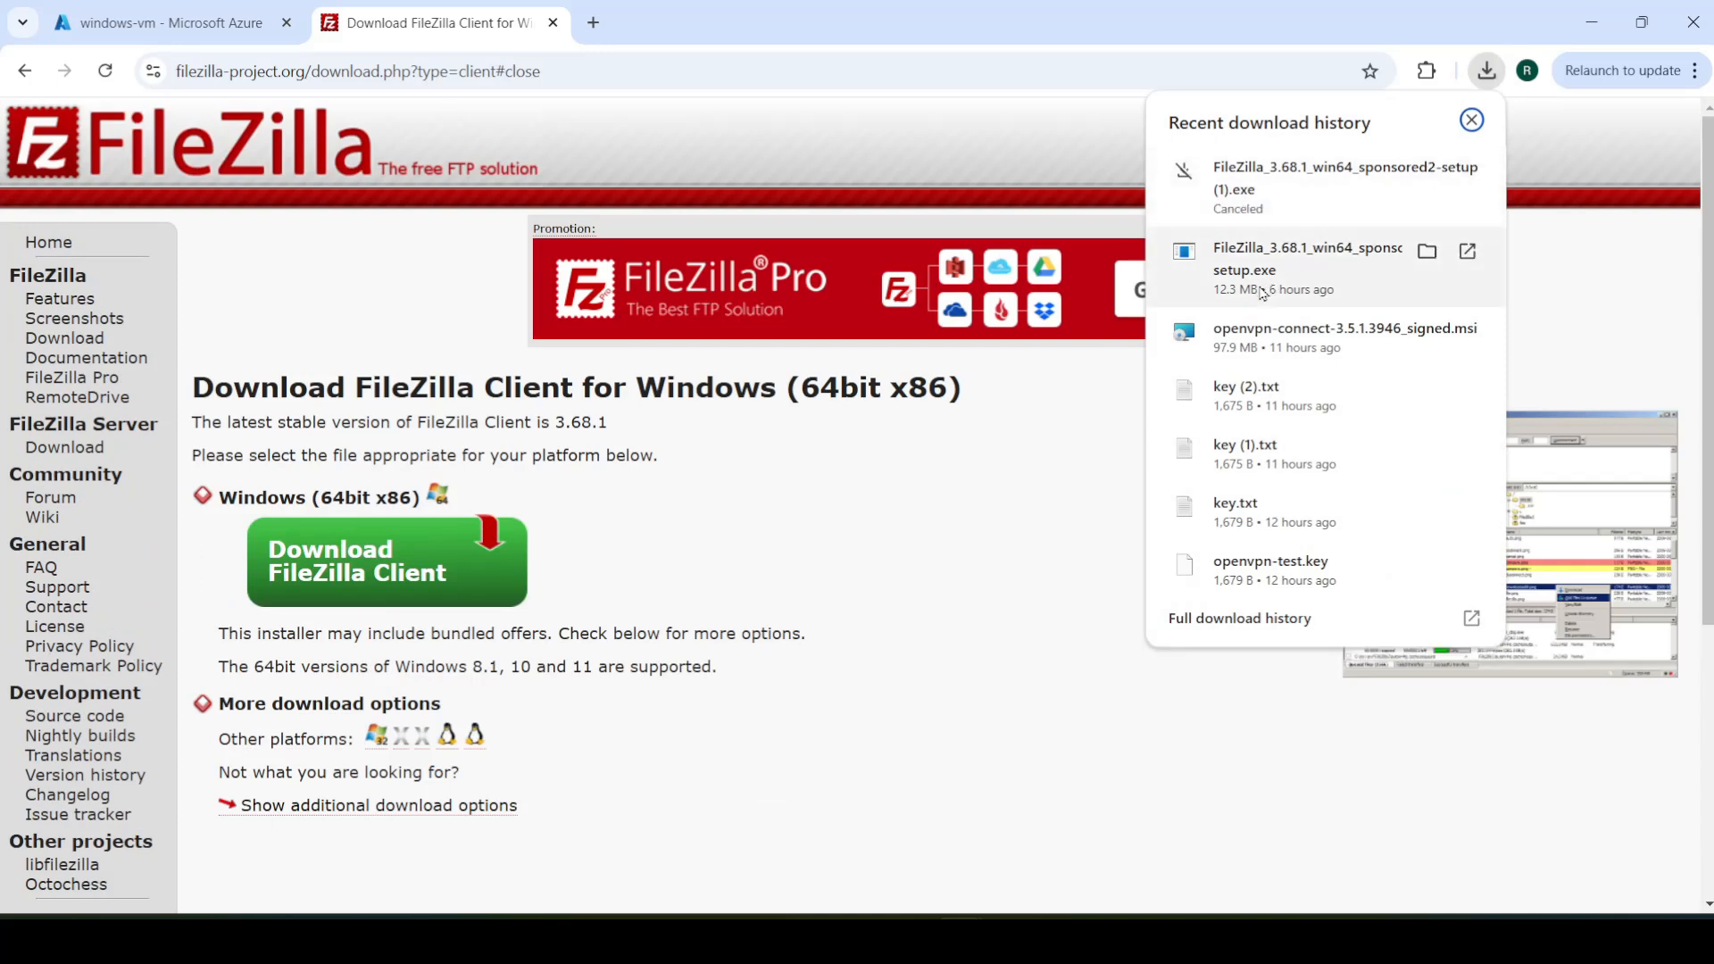
left_click(1218, 288)
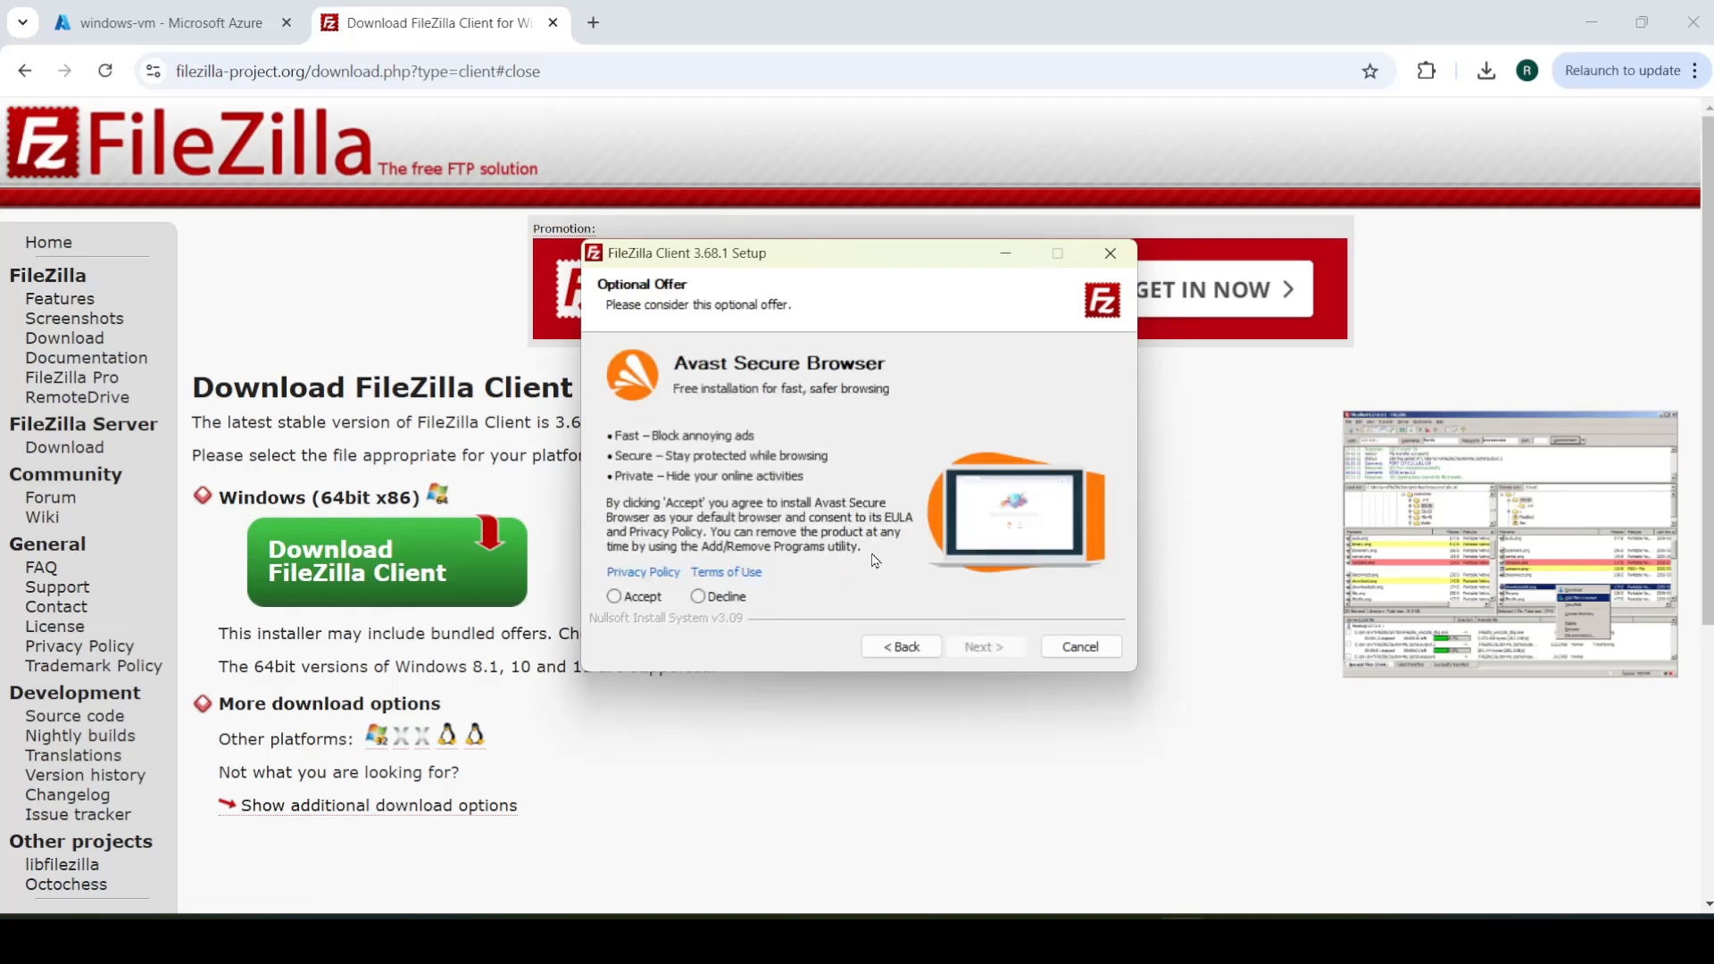
left_click(699, 597)
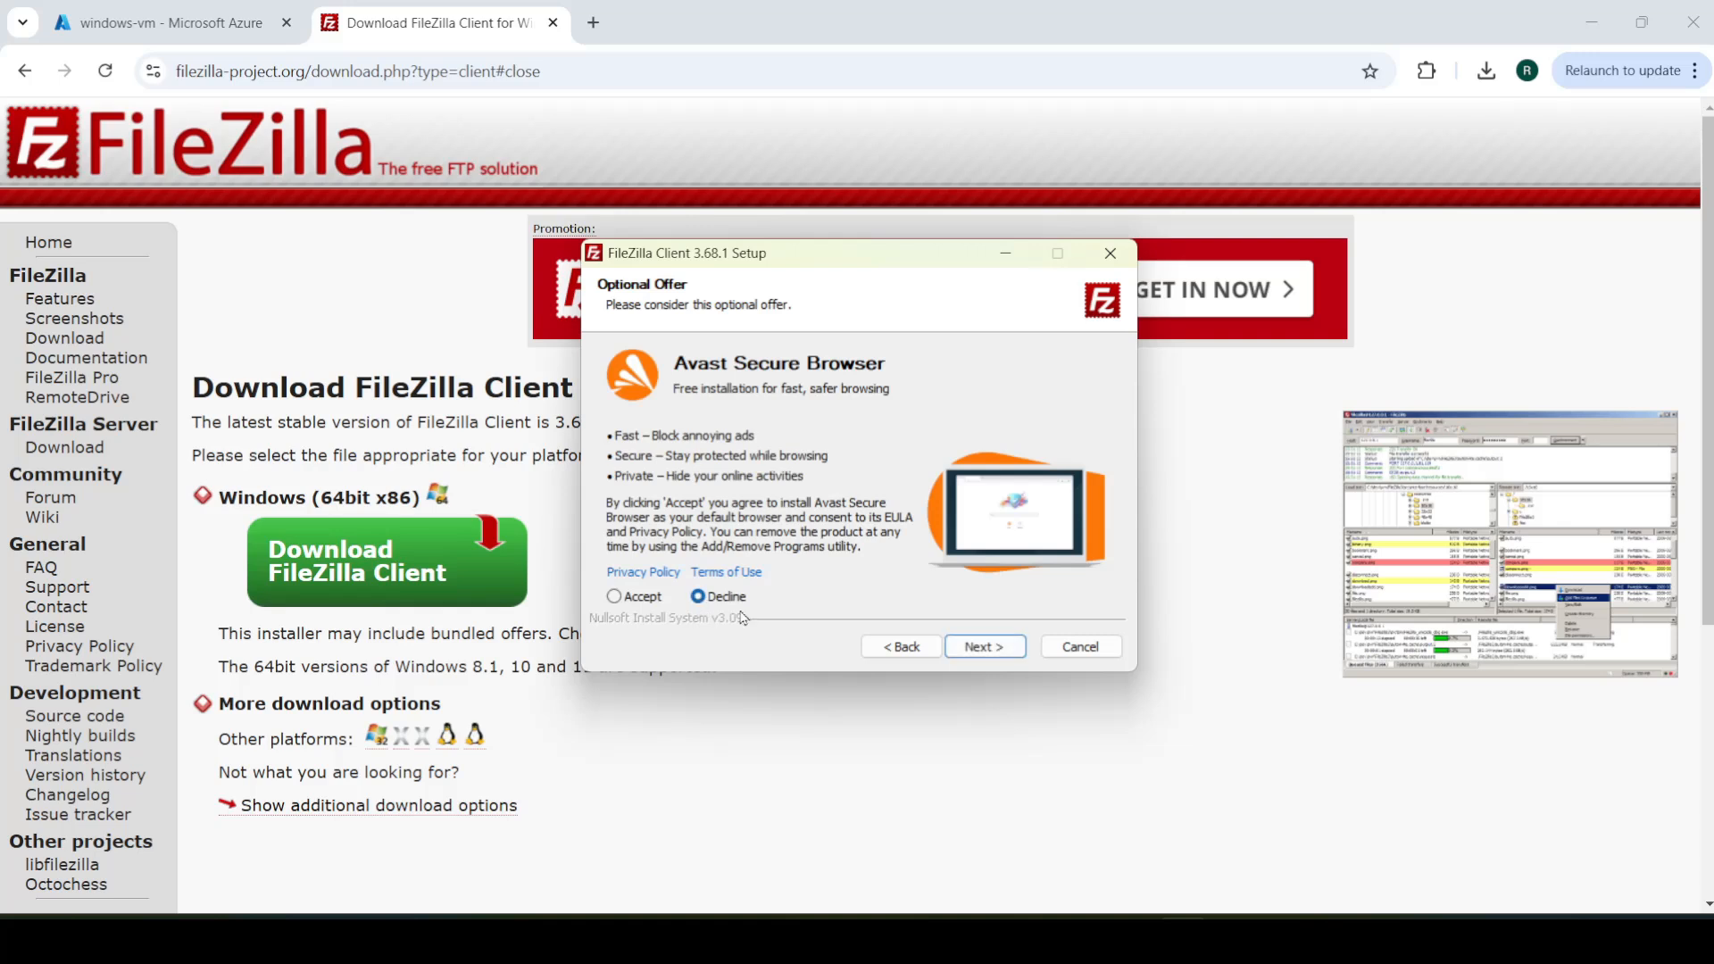
left_click(991, 657)
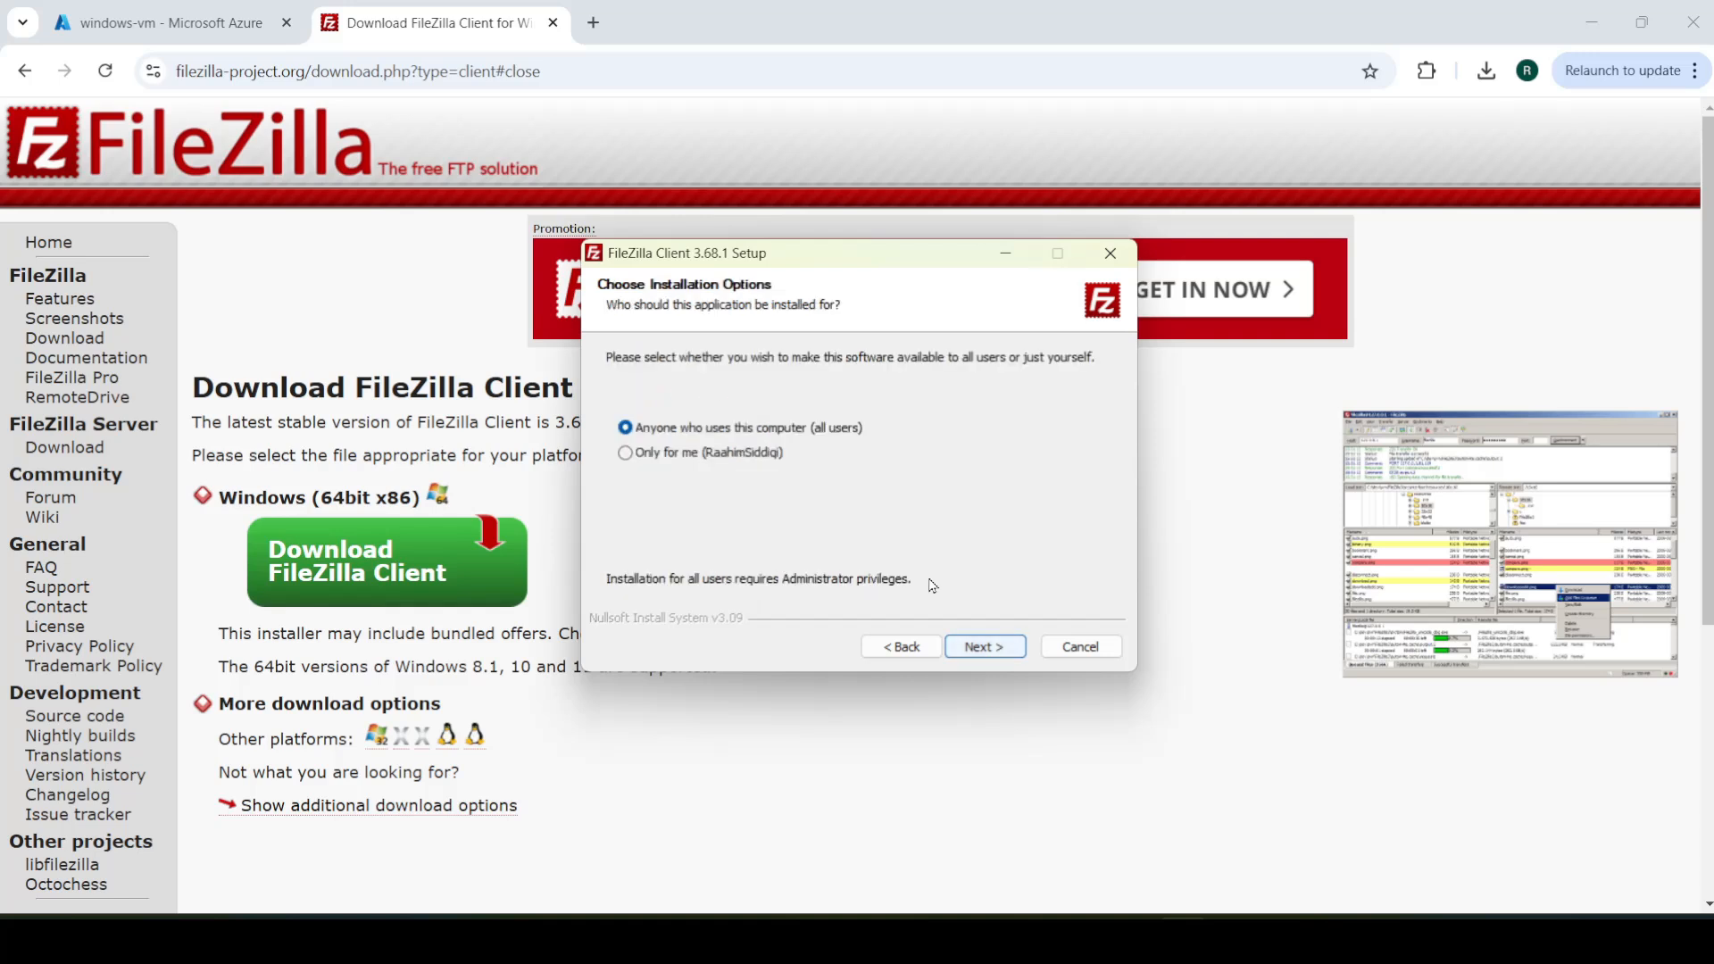
Step: Install FileZilla Client 3.68.1 for all users in the default folder with a desktop icon, and start it
left_click(984, 646)
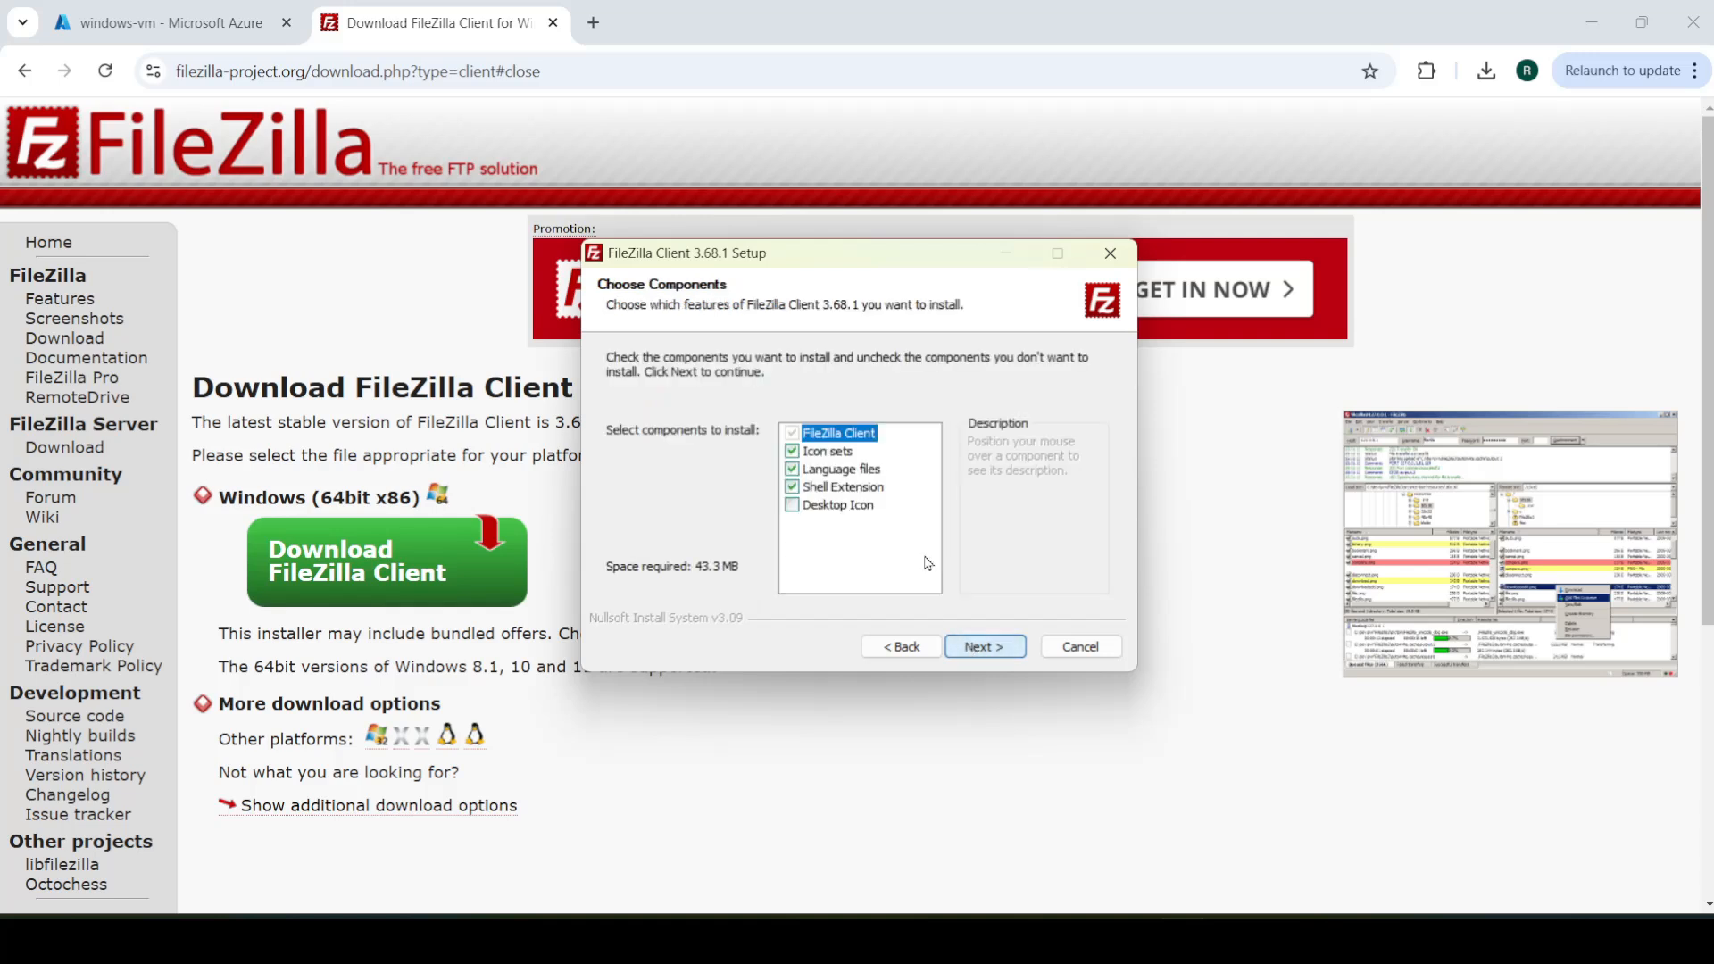
left_click(802, 506)
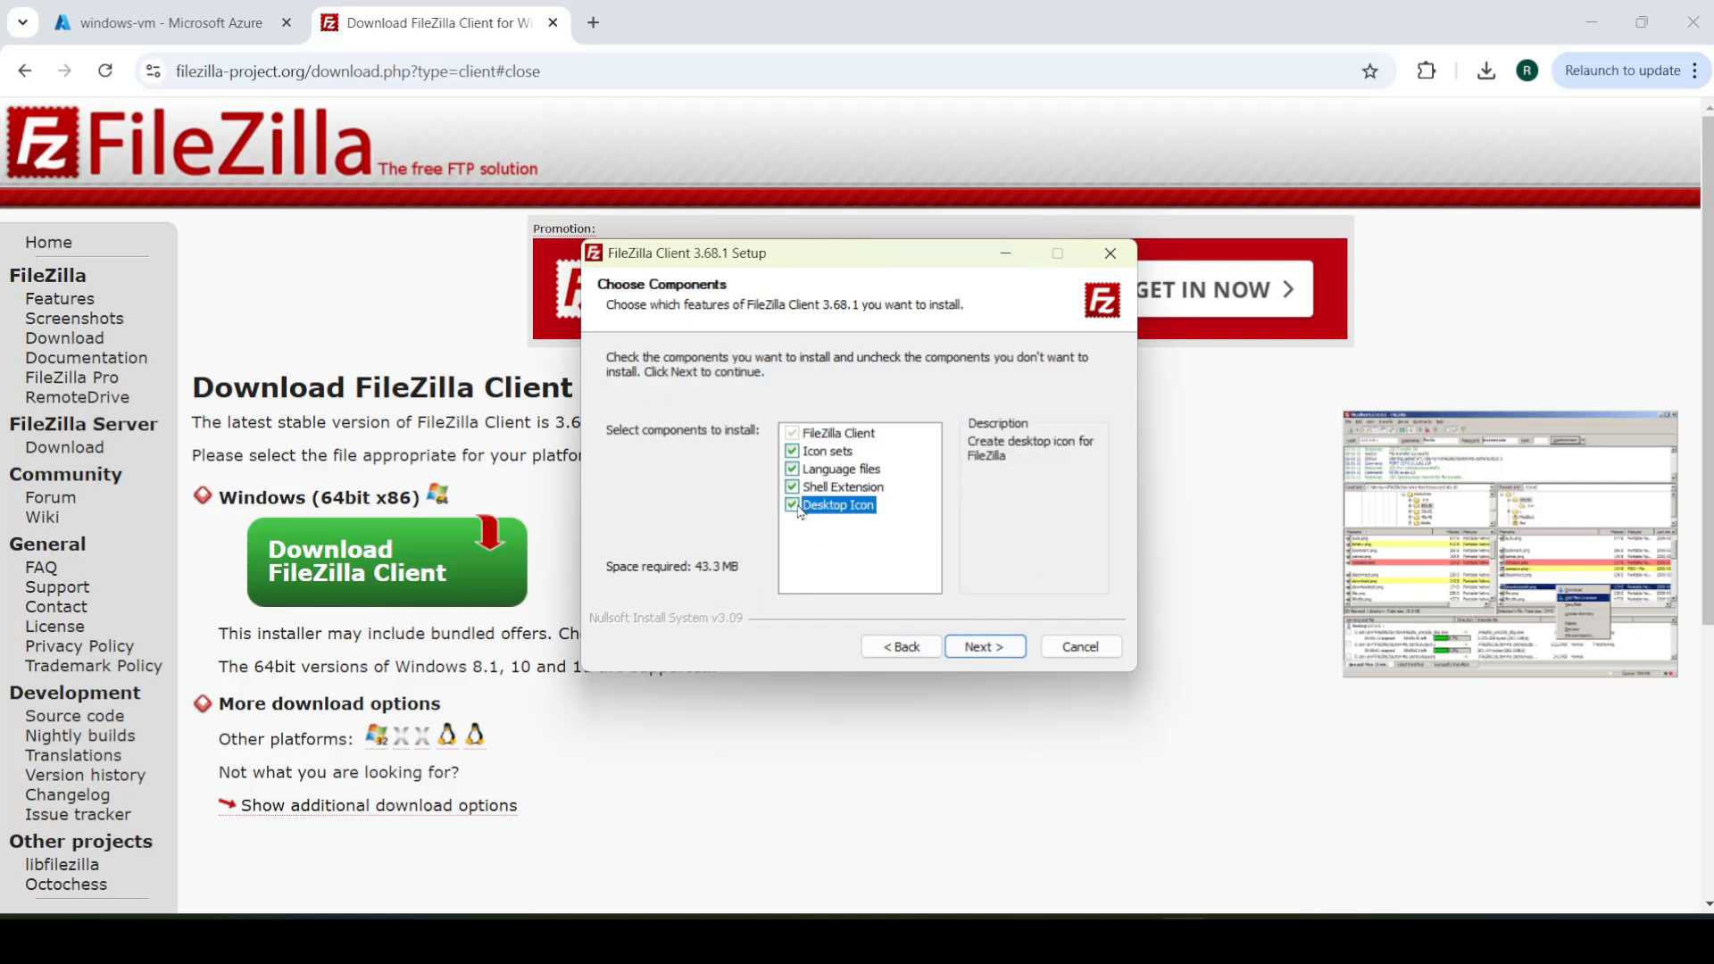
left_click(986, 646)
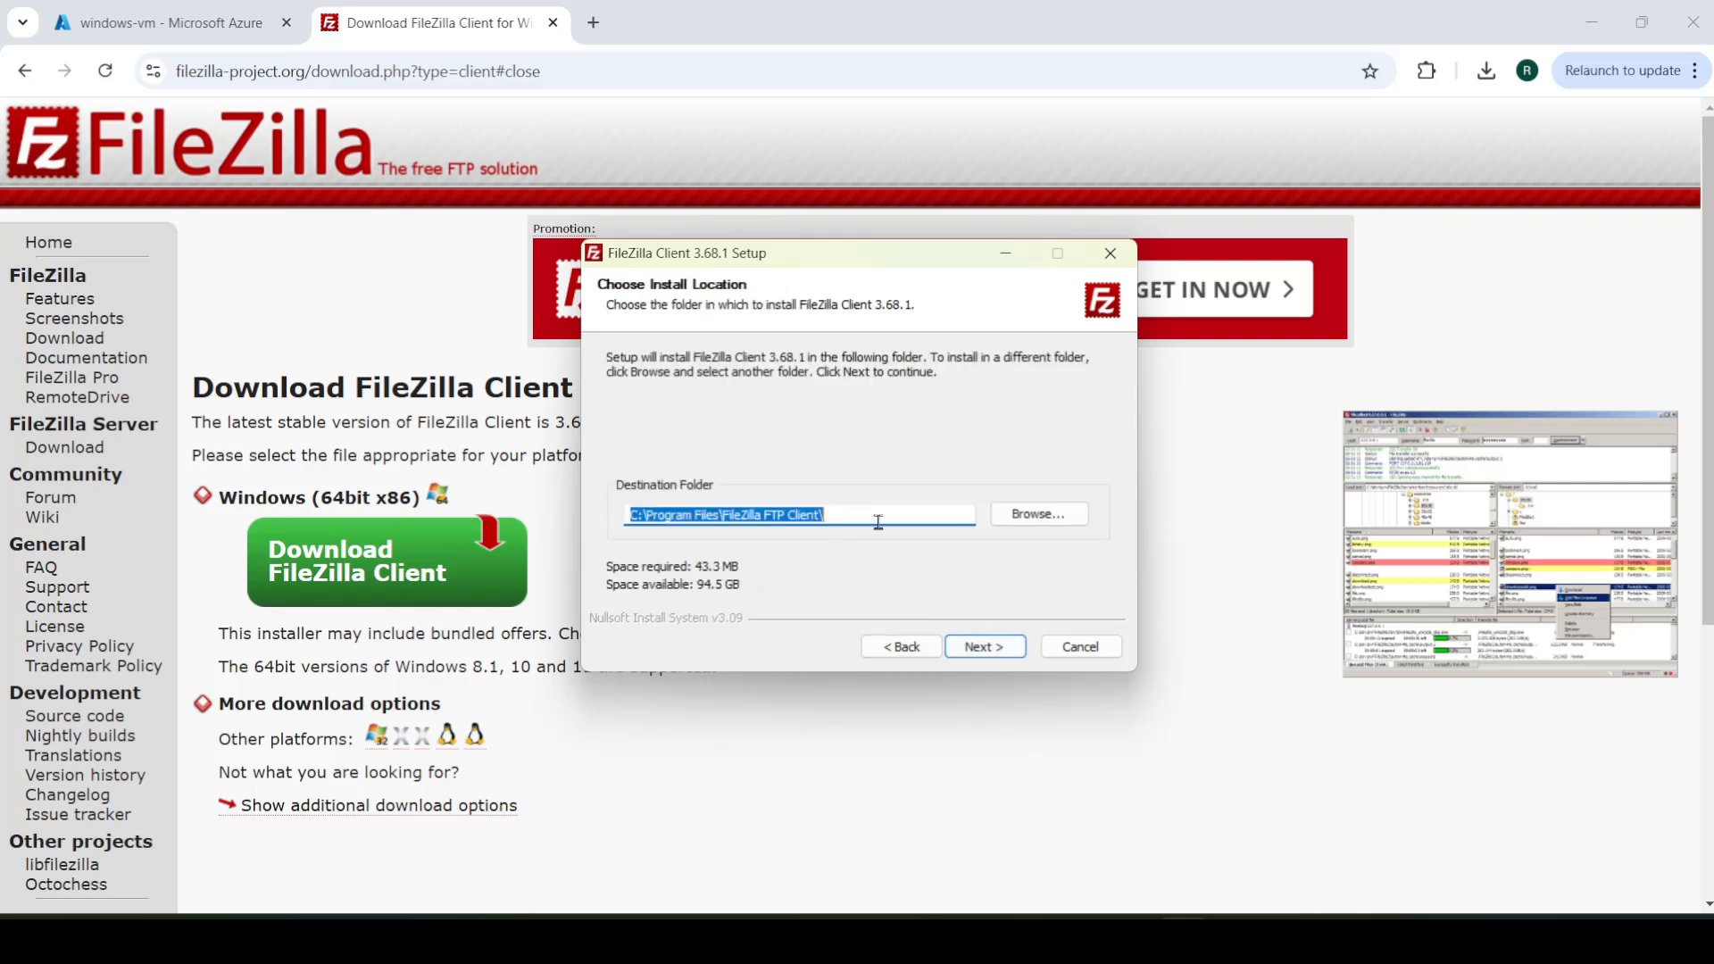
left_click(1000, 650)
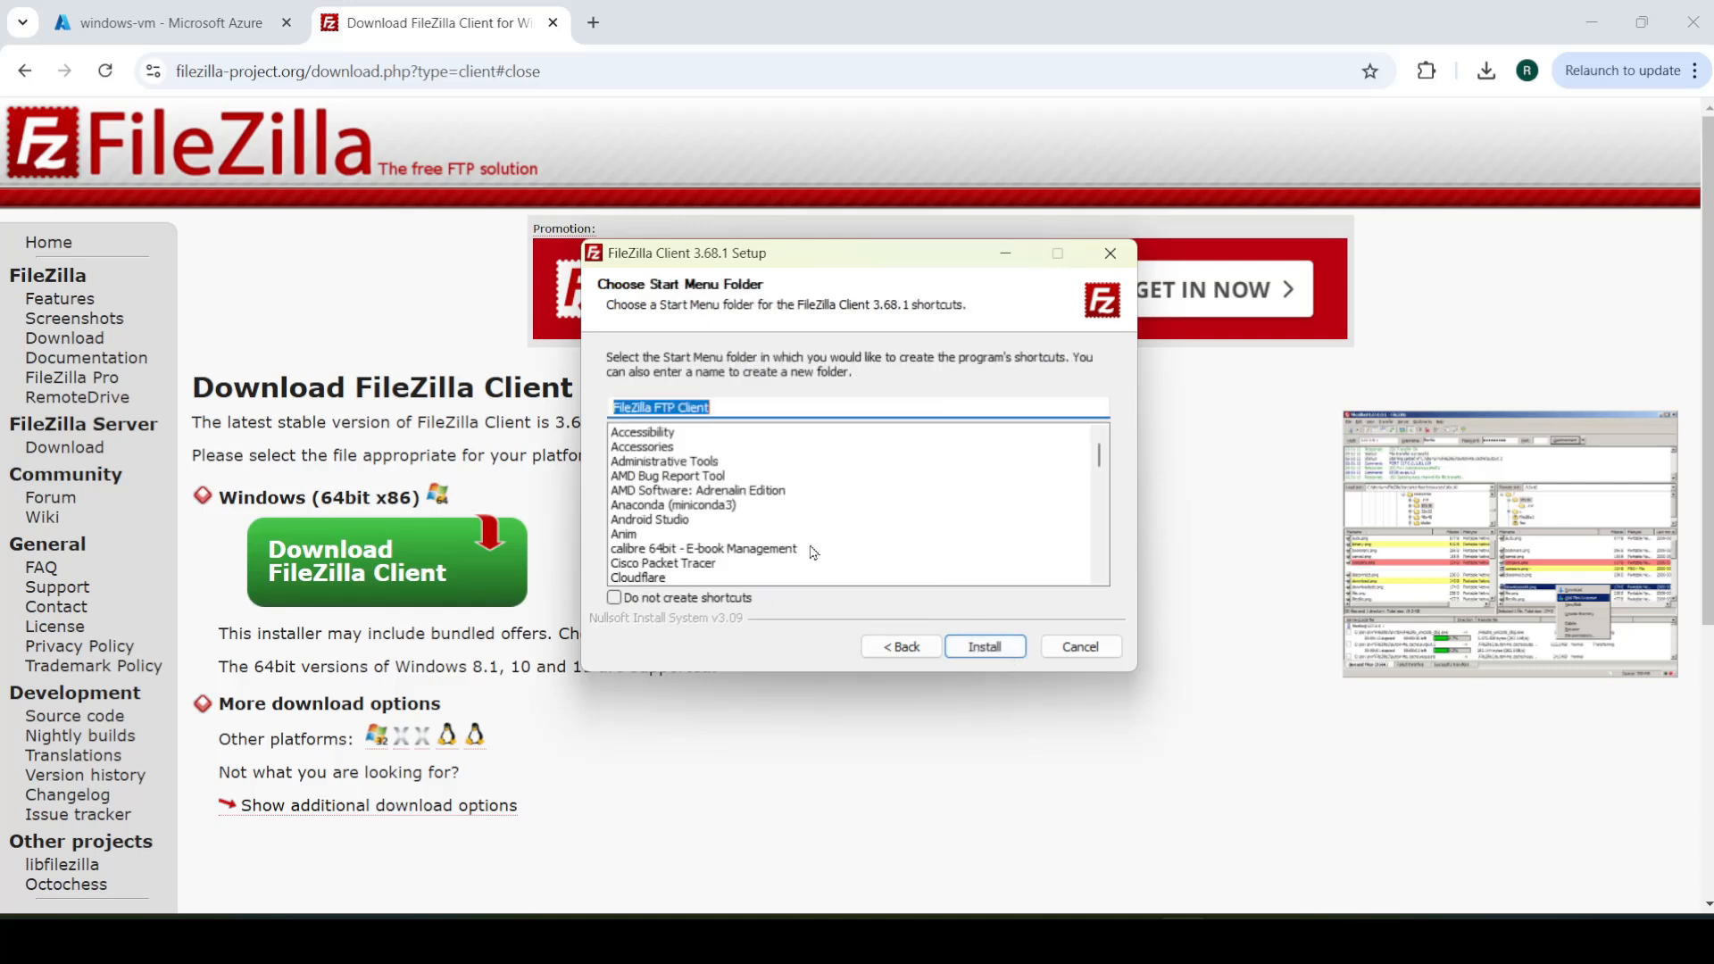
left_click(984, 648)
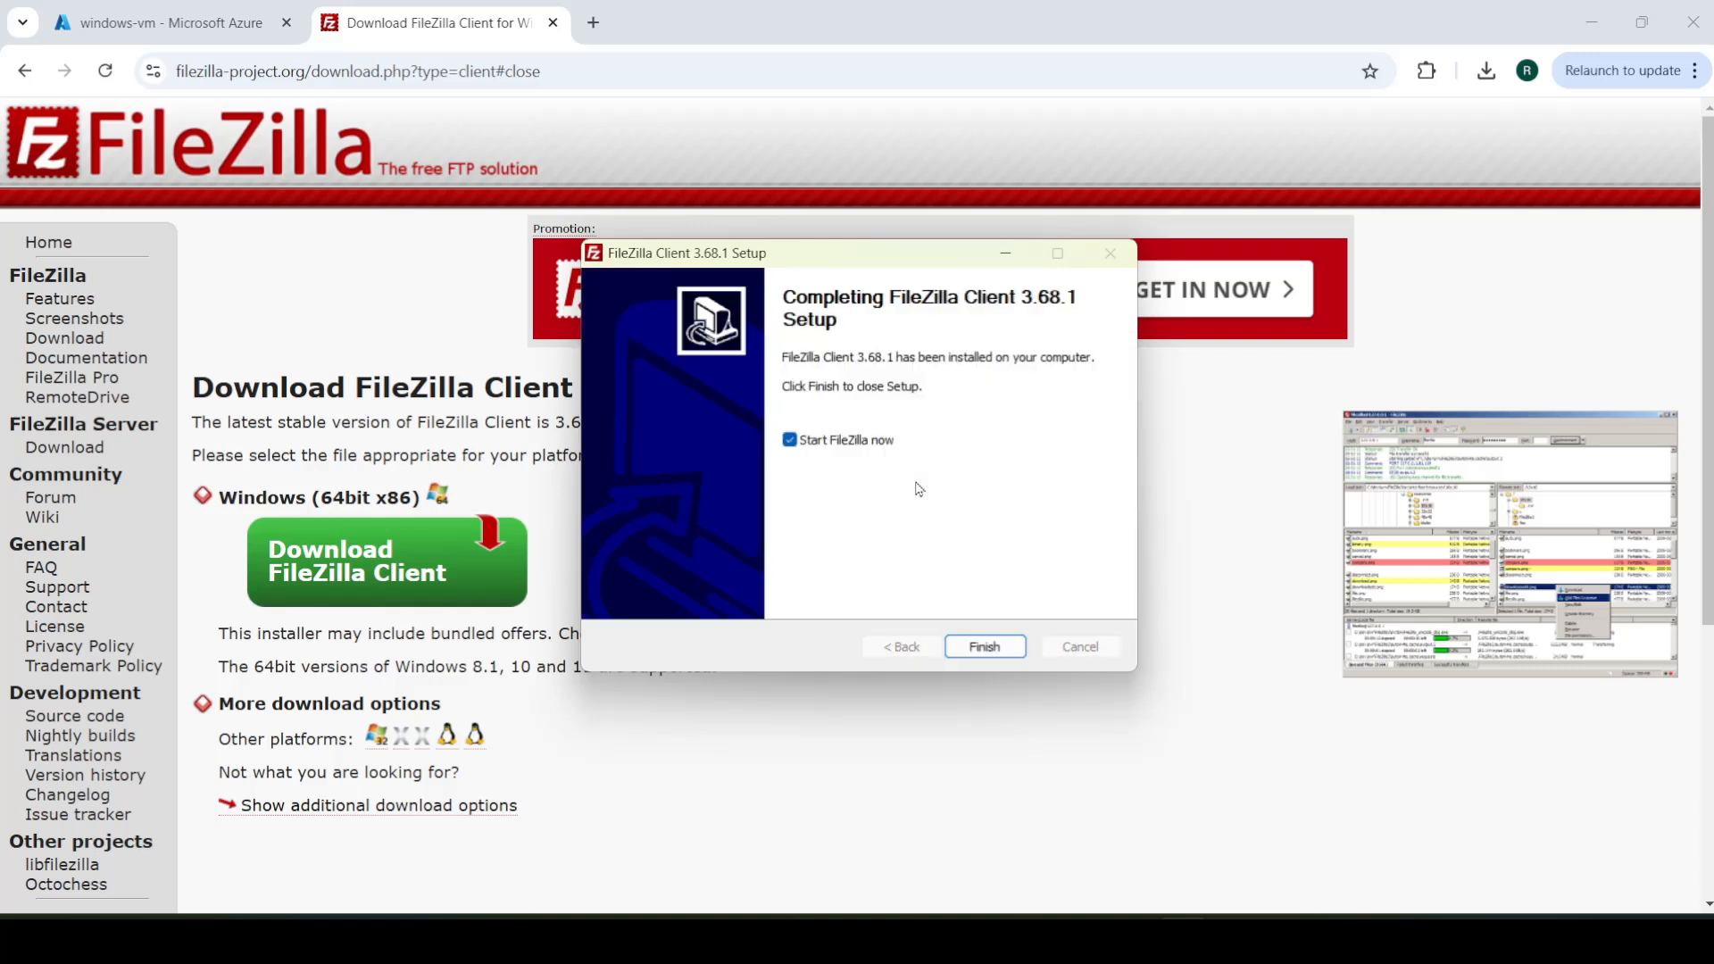
left_click(957, 636)
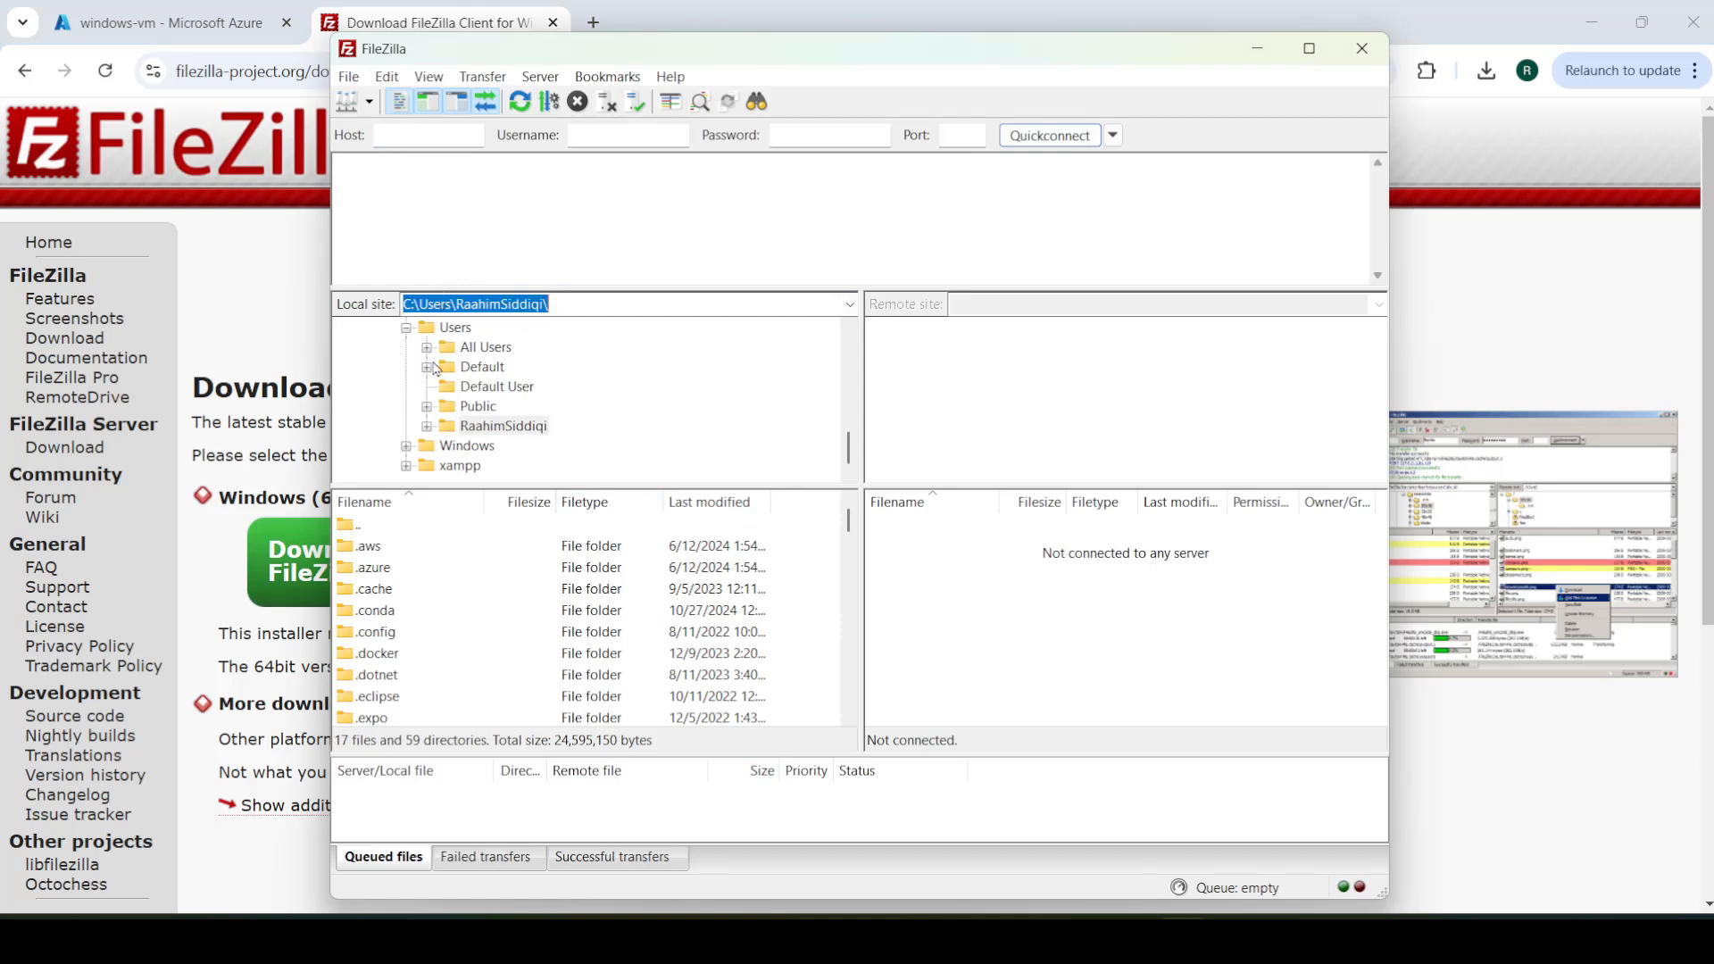
scroll(435, 399, "up", 3)
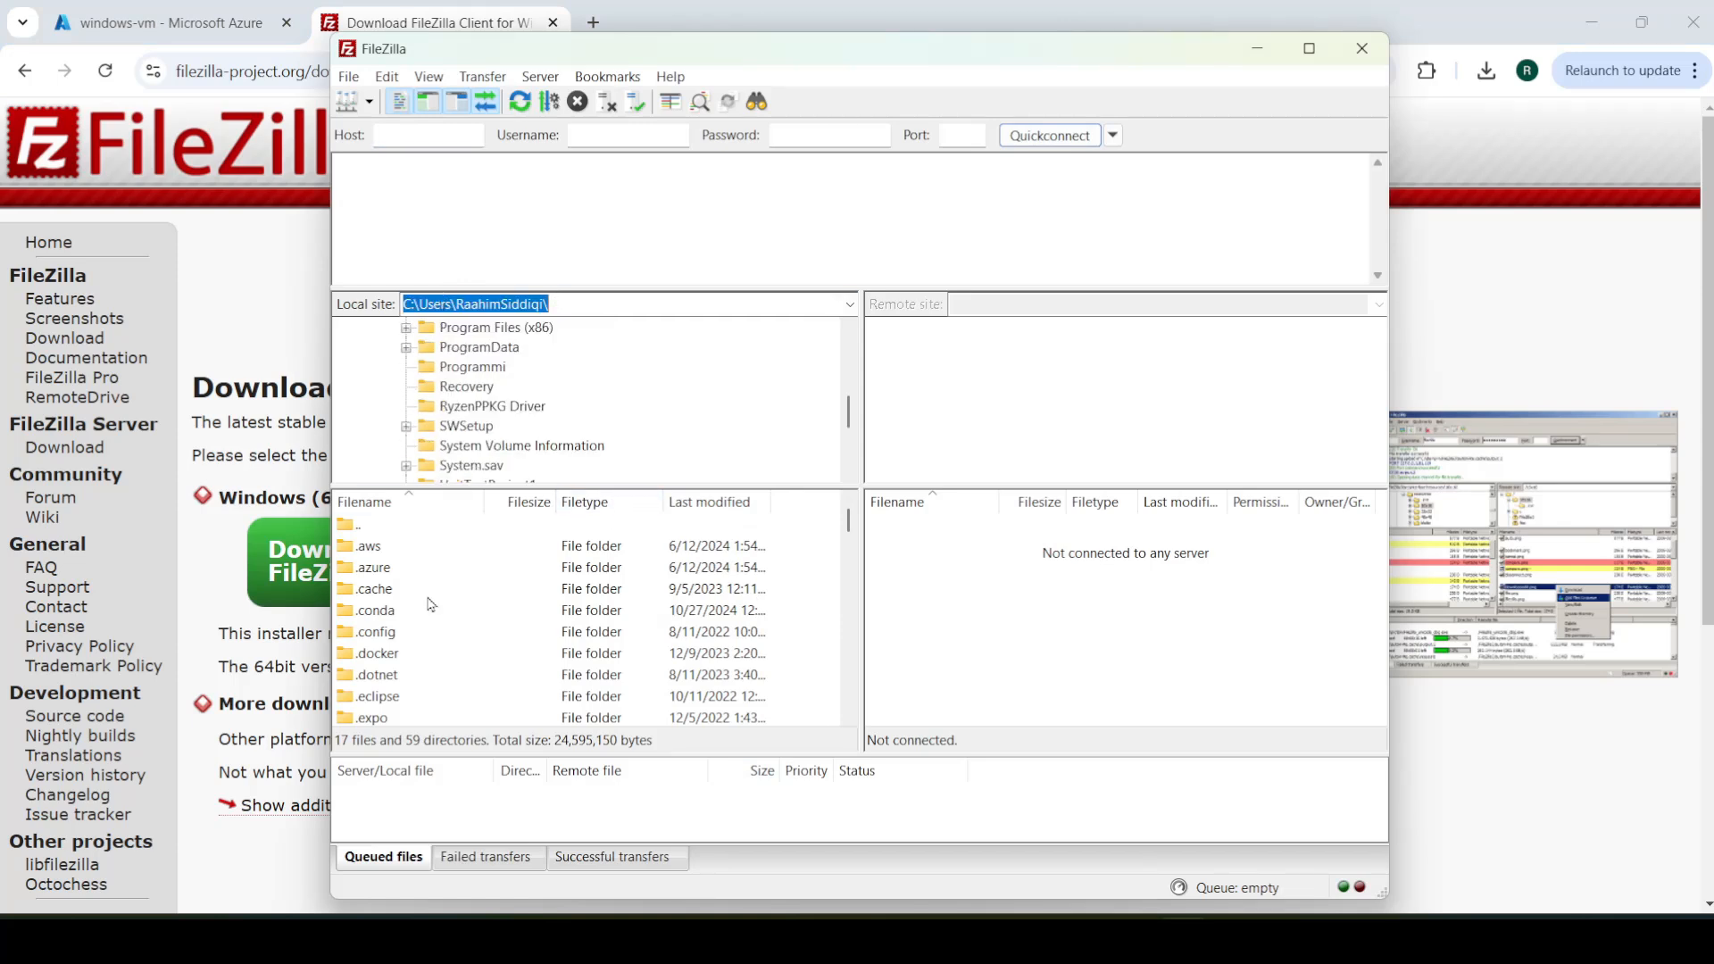
scroll(418, 541, "down", 20)
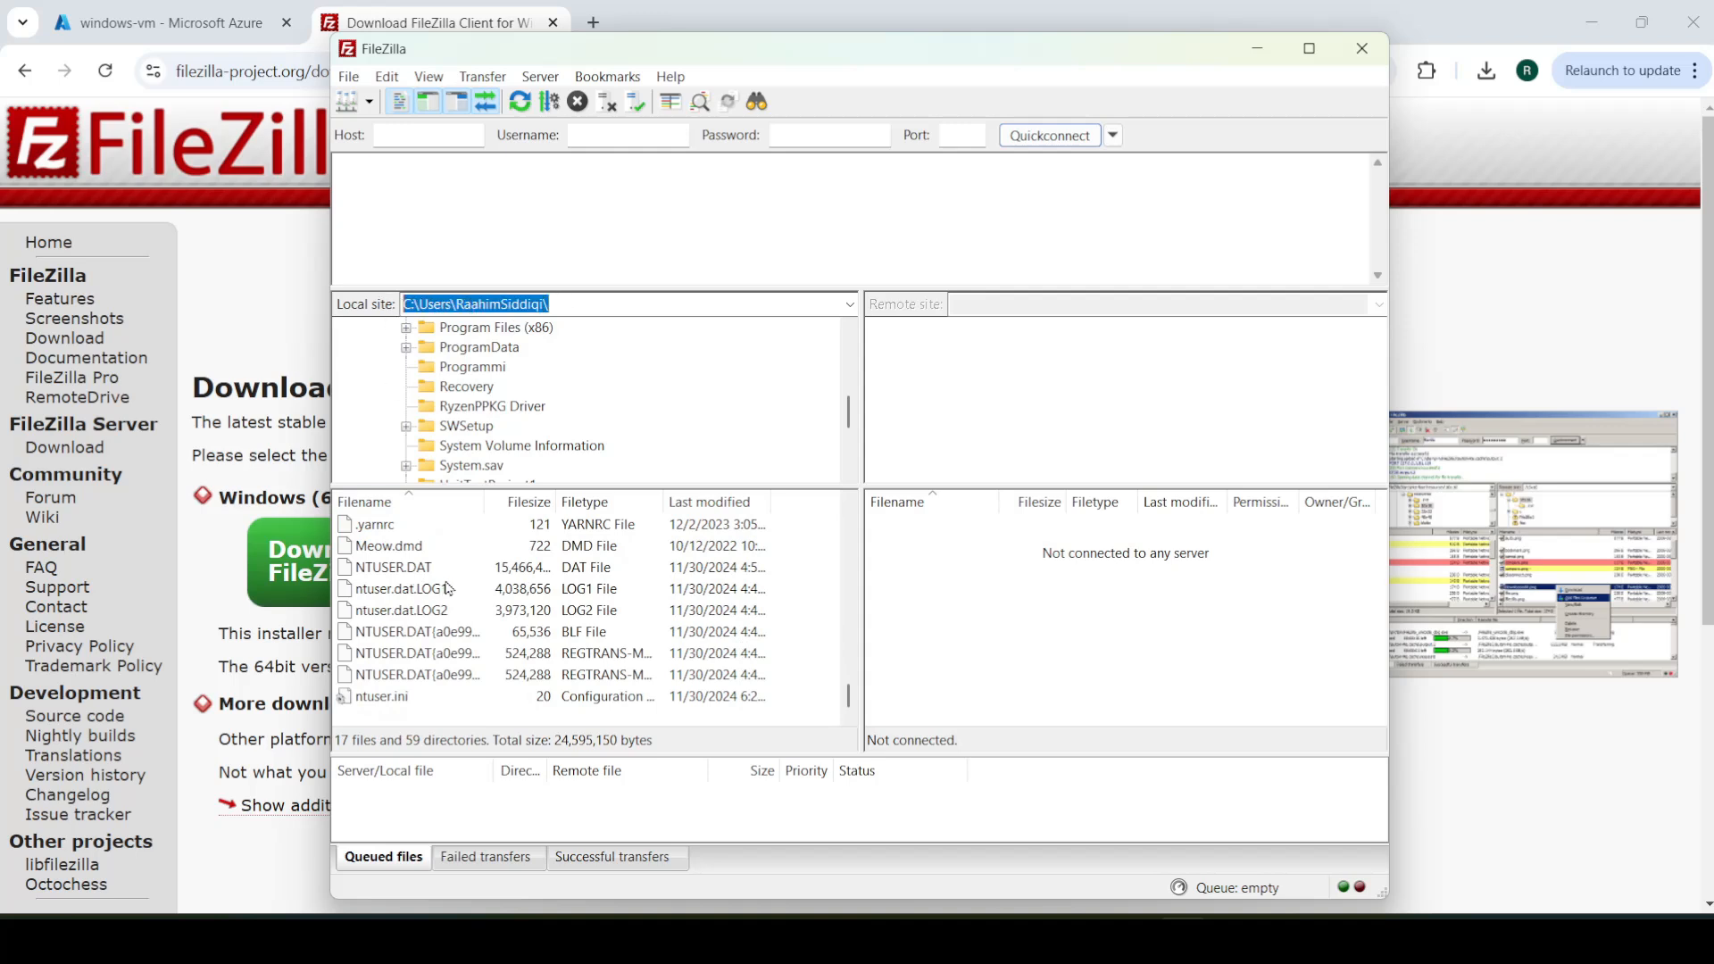
scroll(432, 629, "up", 2)
scroll(433, 634, "up", 20)
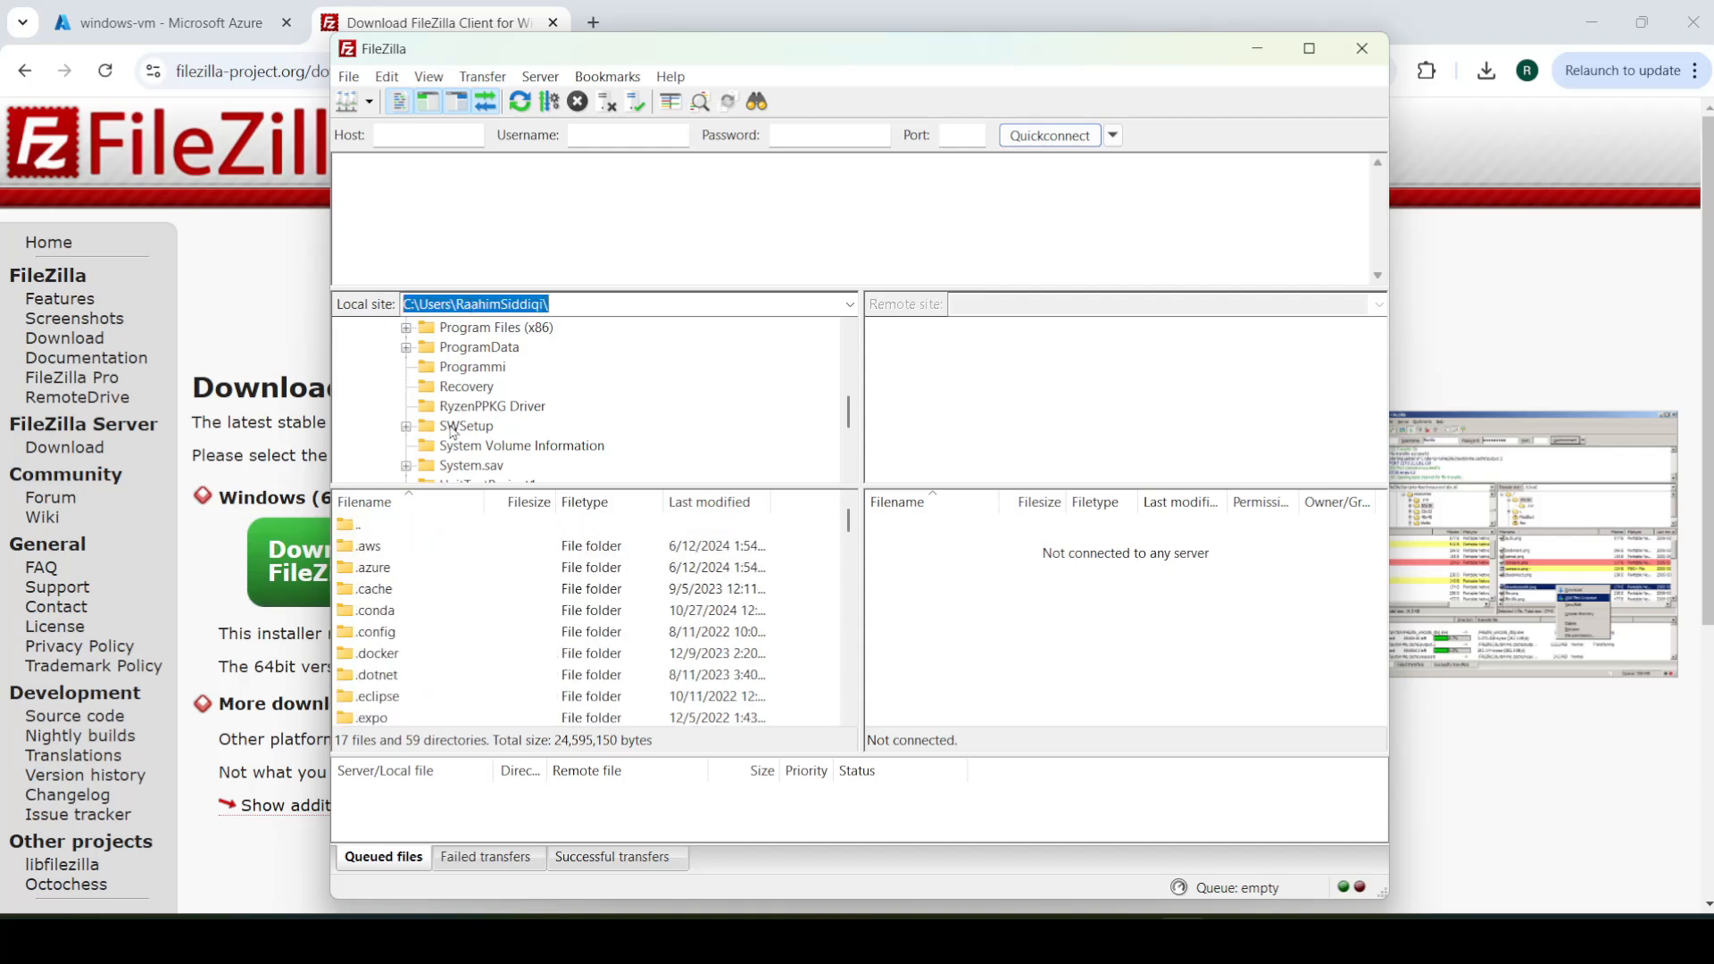
Step: Delete the old saved site in the Site Manager and add a new site under My Sites
left_click(348, 108)
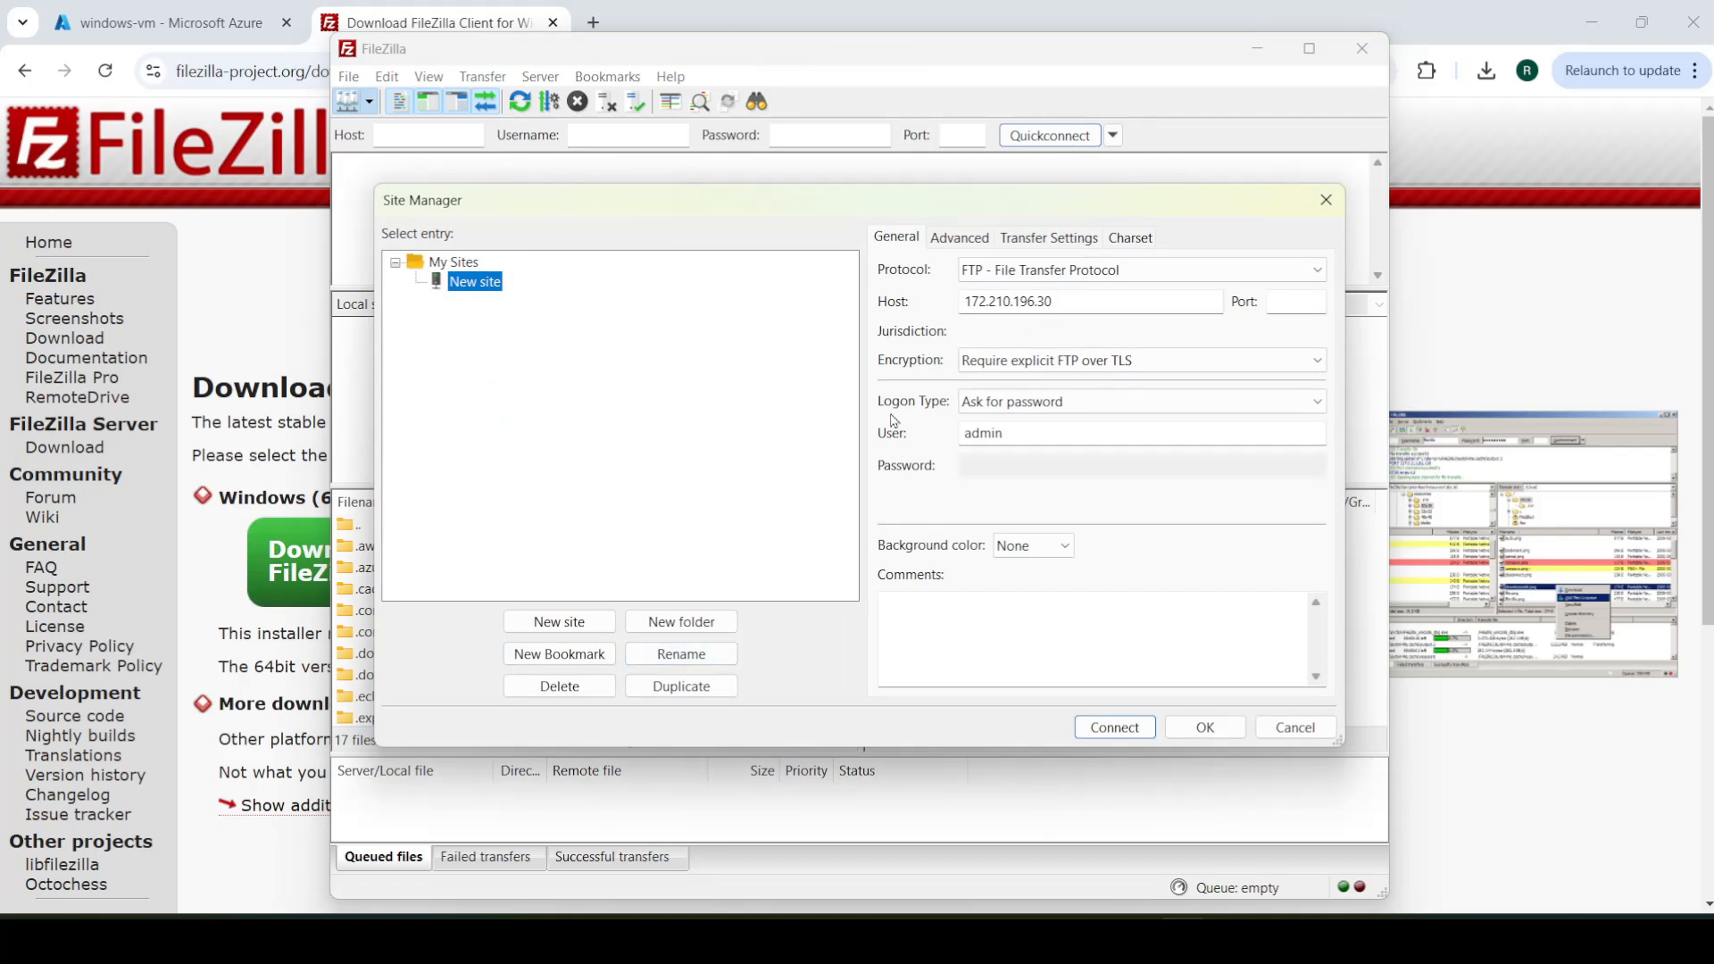
left_click(553, 685)
left_click(879, 518)
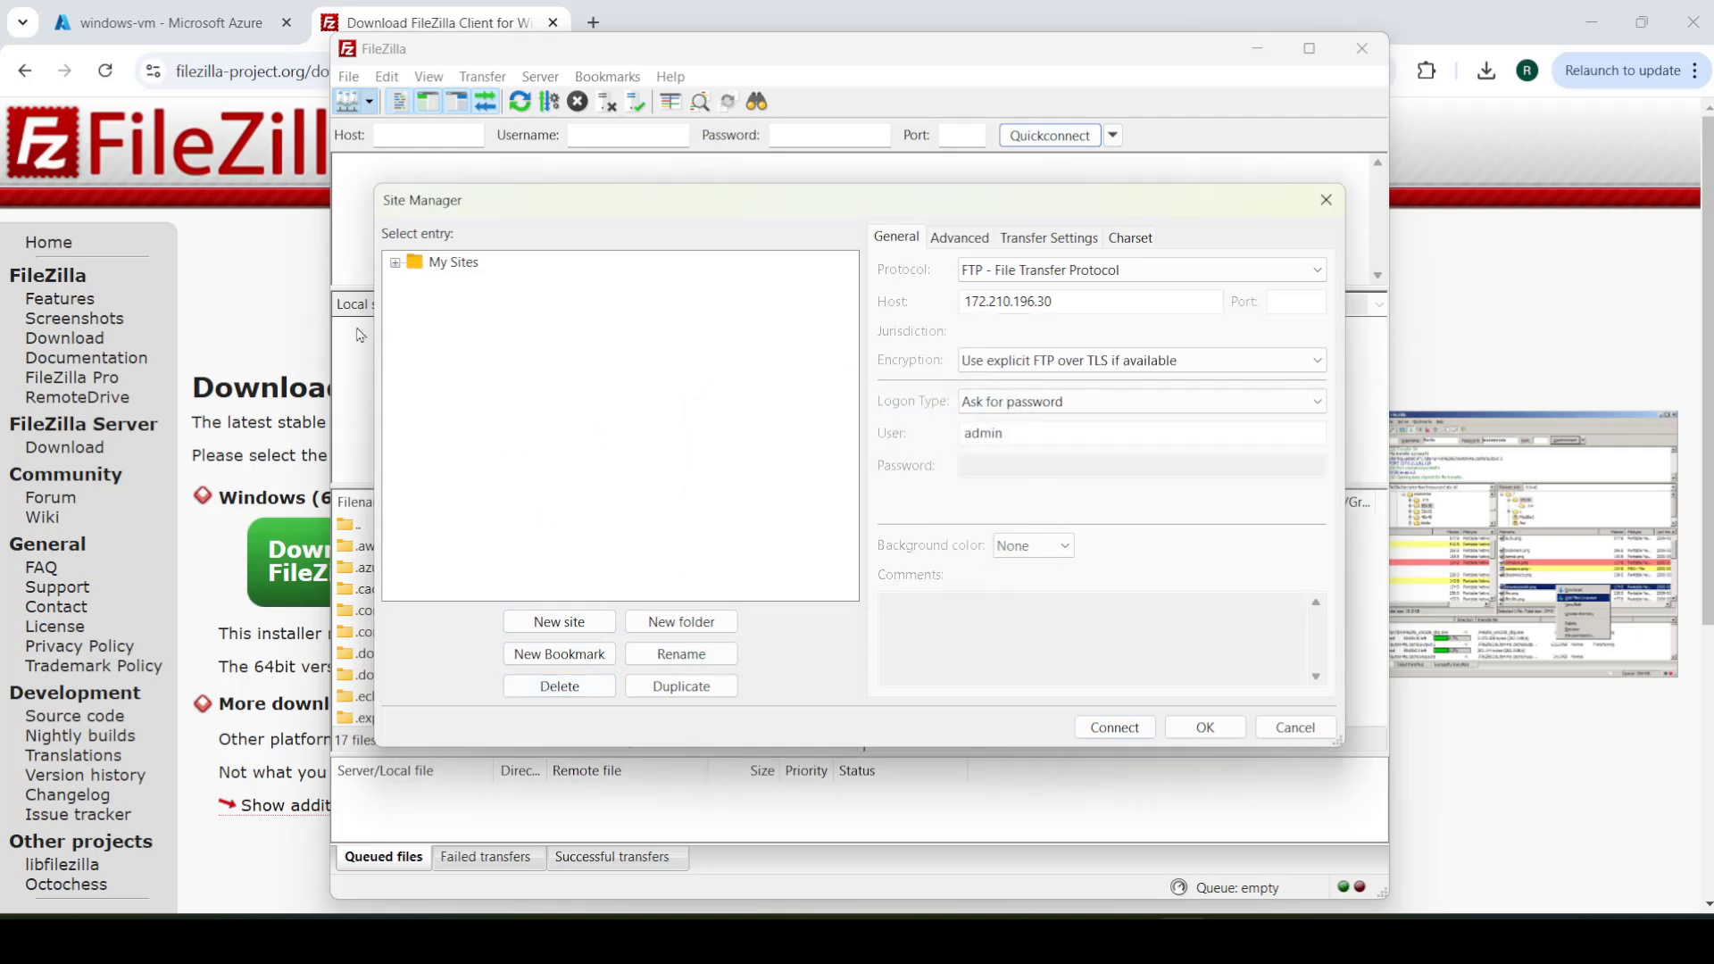
left_click(462, 268)
left_click(571, 622)
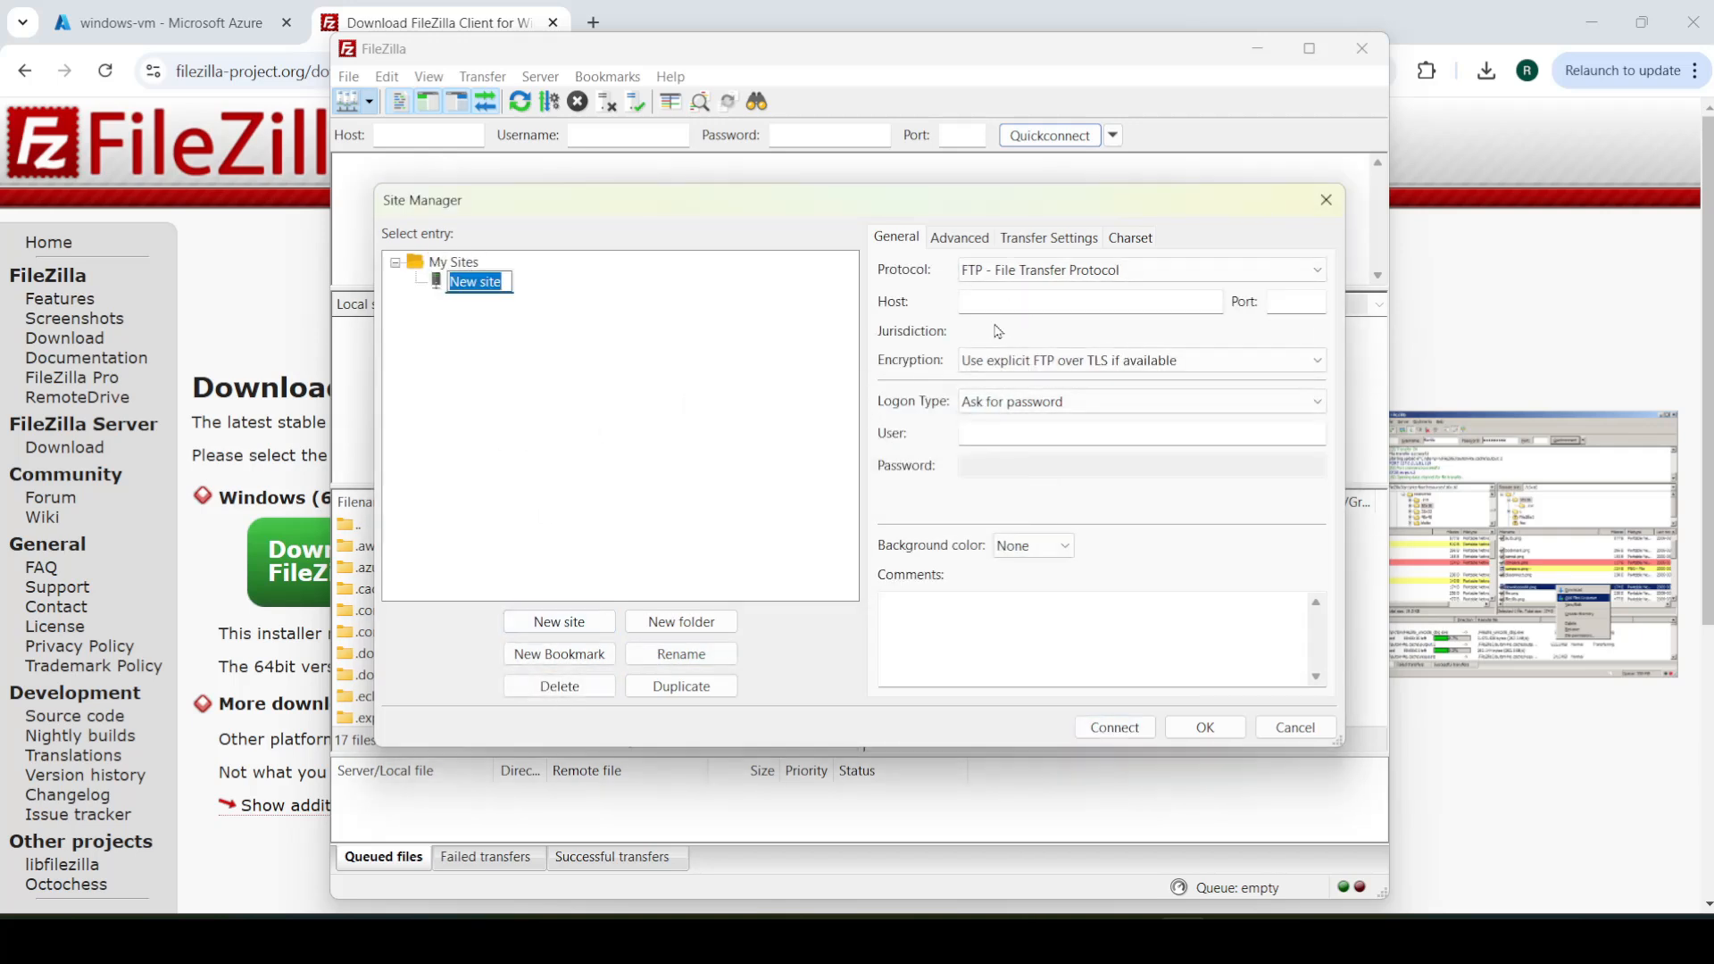
Step: Copy windows-vm's public IP address from its Azure overview and set it as the new site's host, 172.210.196.30
left_click(160, 22)
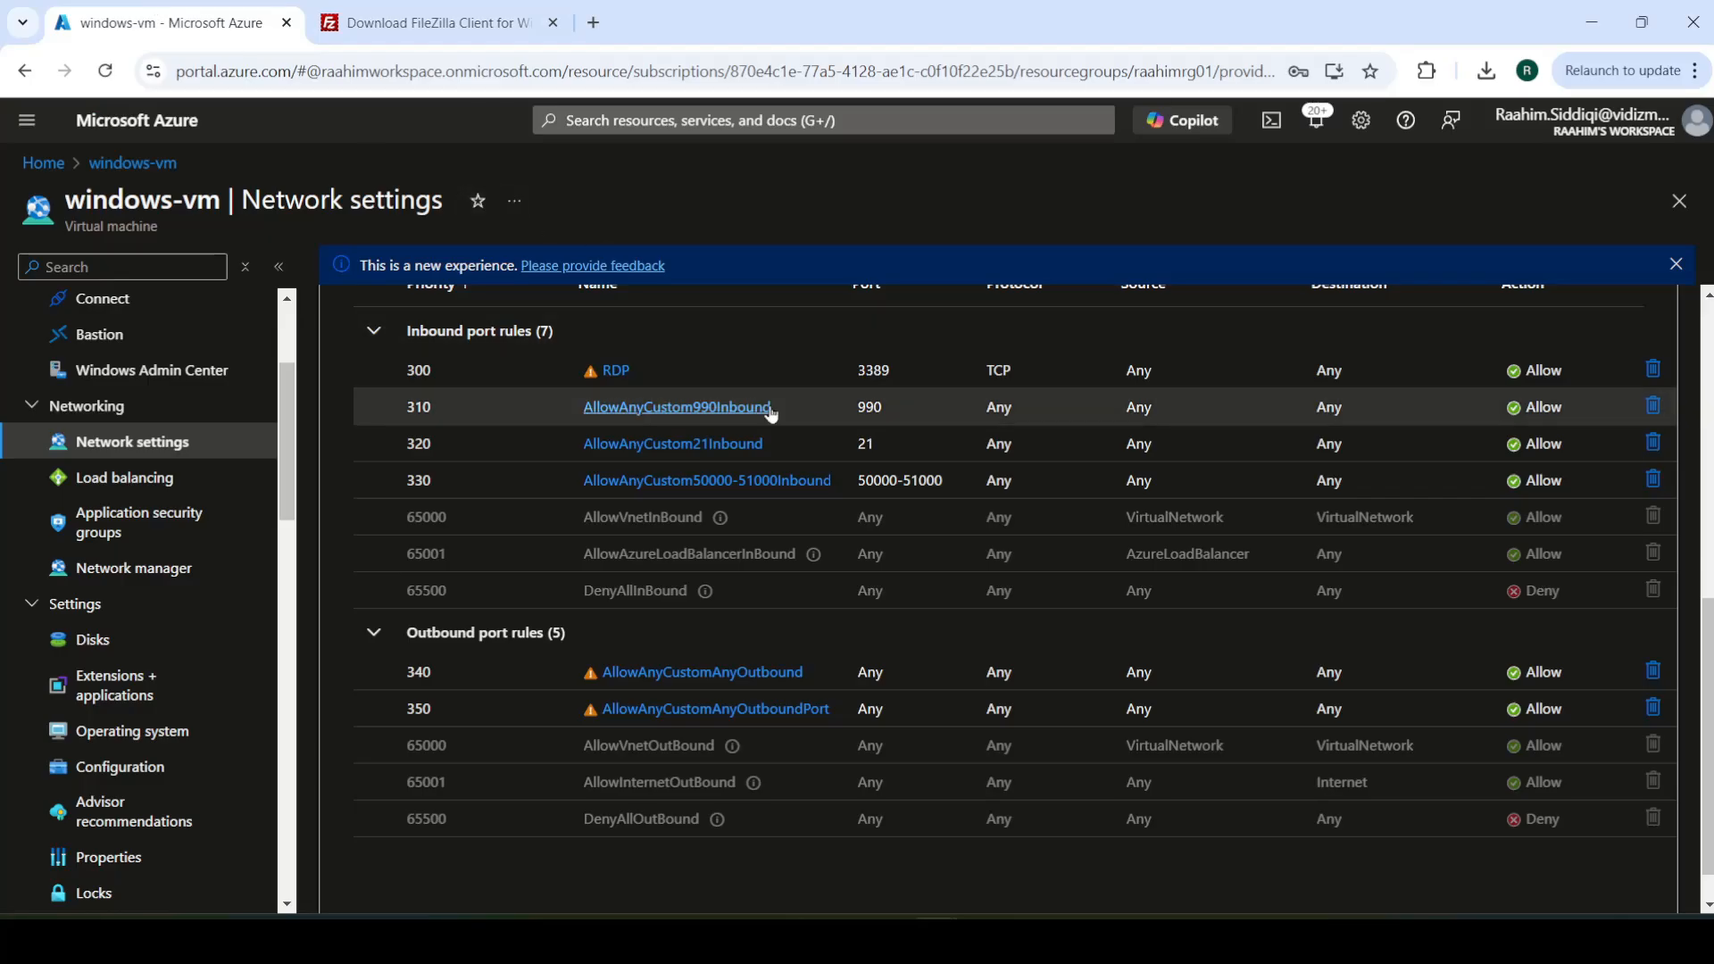
scroll(160, 330, "up", 3)
scroll(143, 338, "down", 6)
scroll(134, 348, "up", 6)
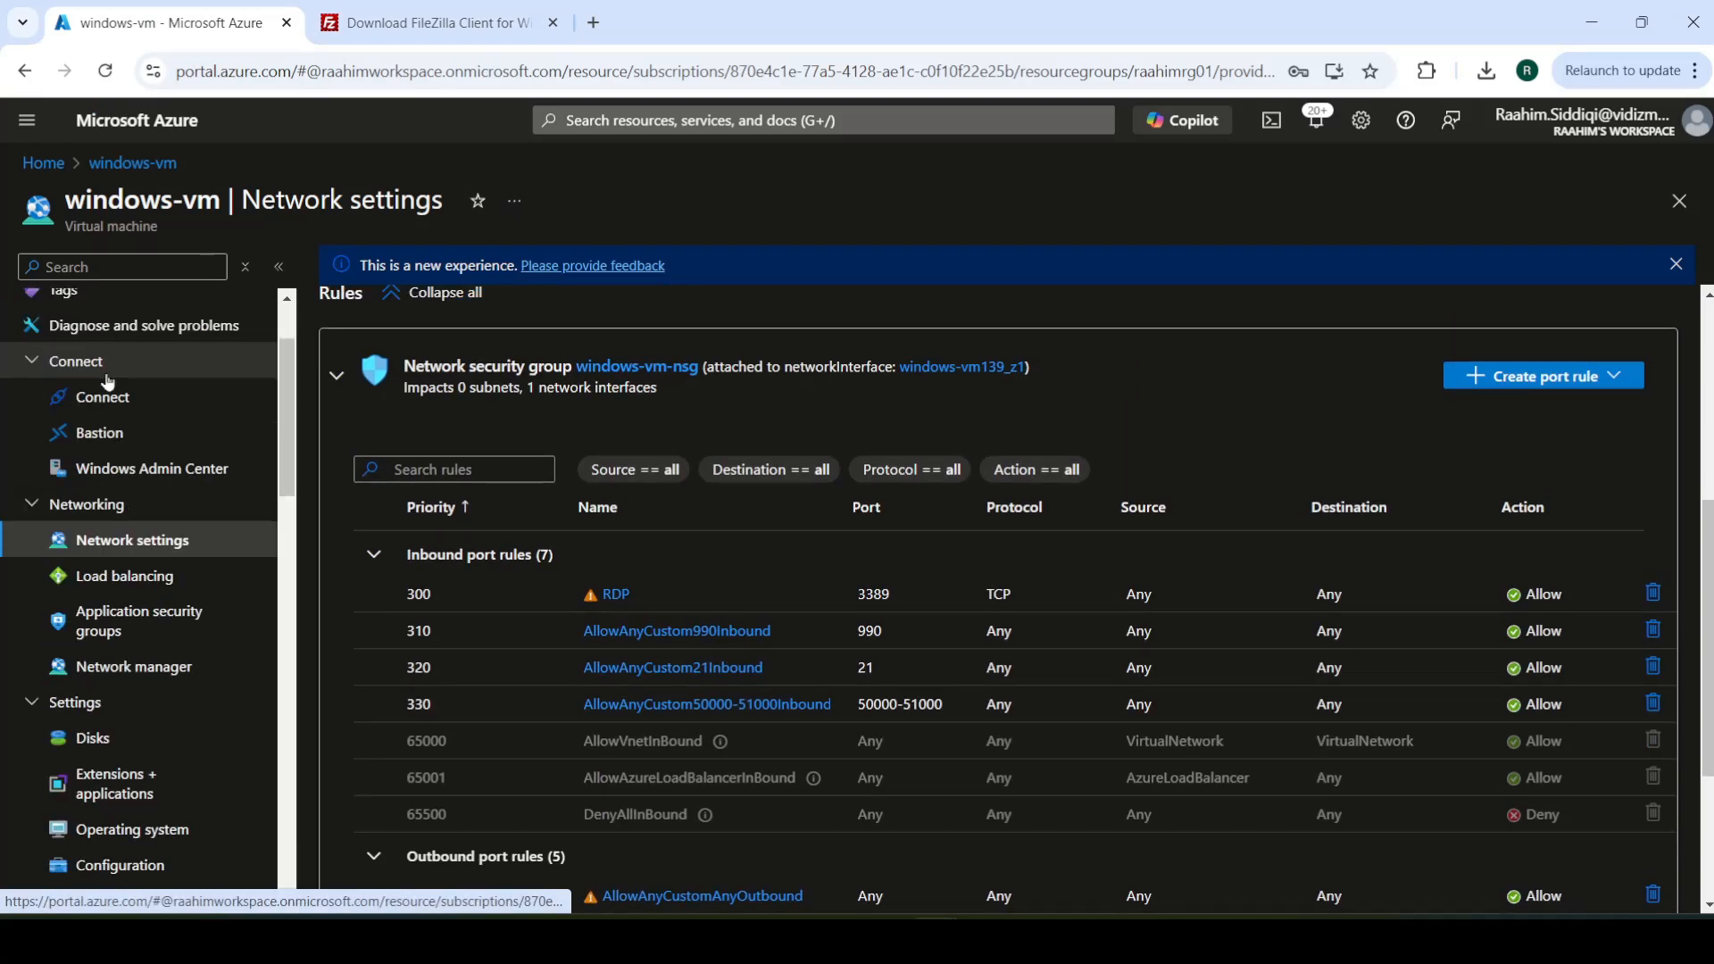
left_click(84, 311)
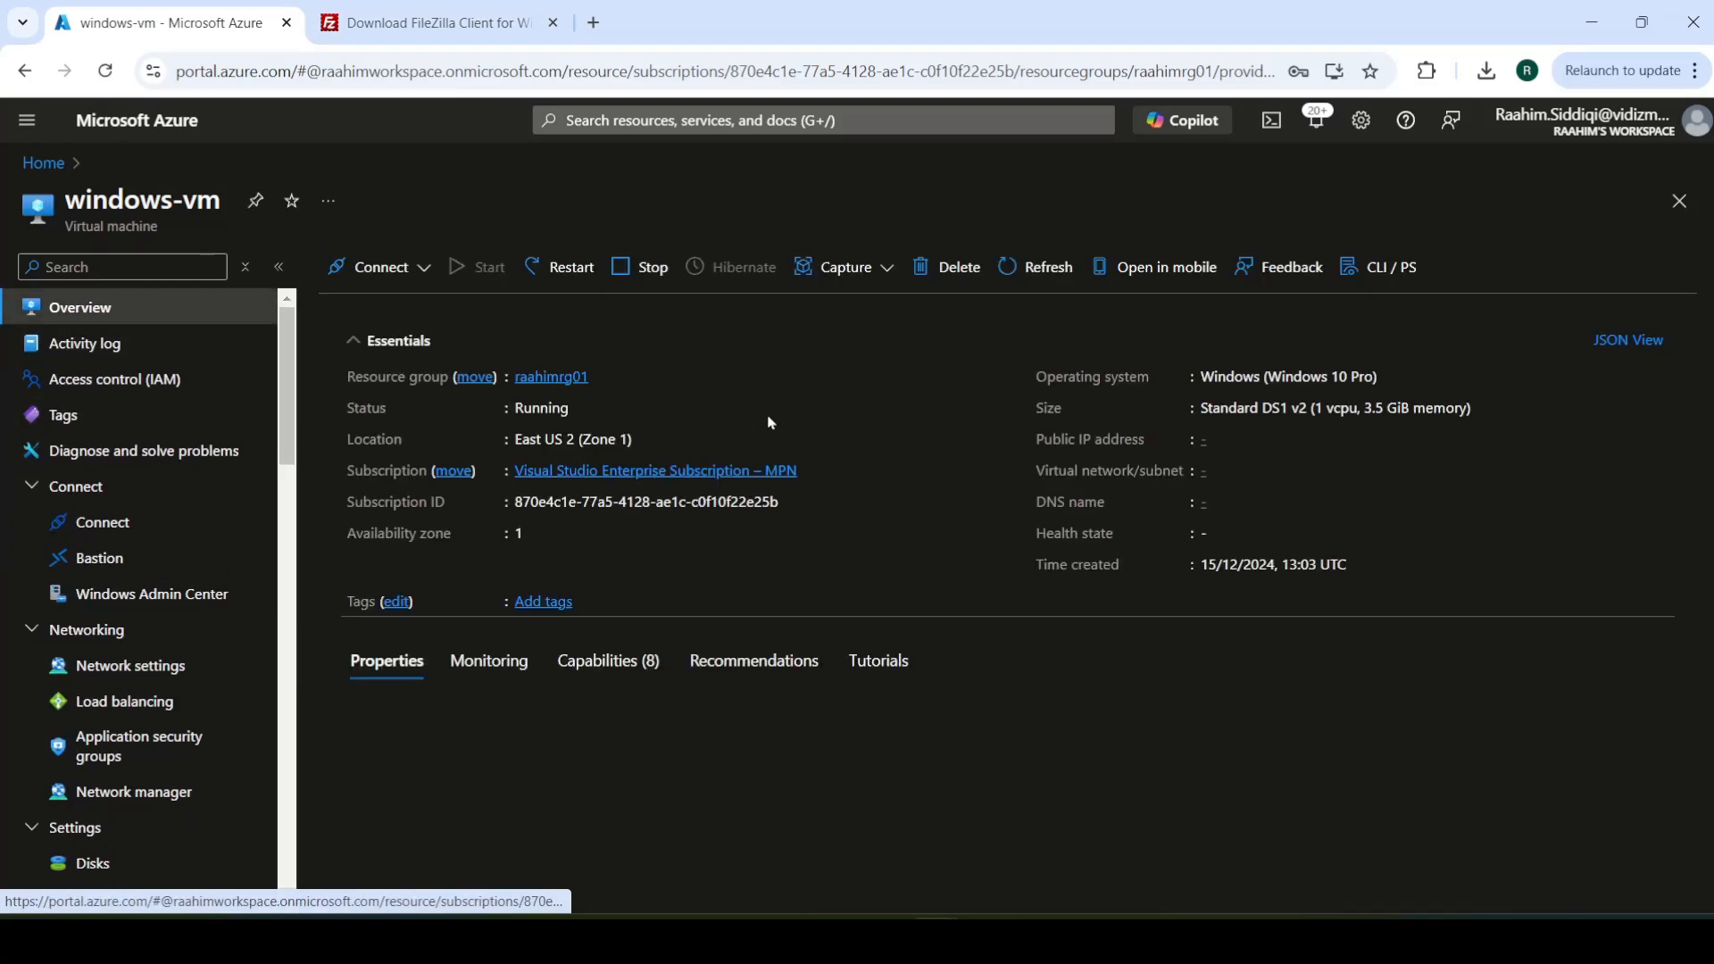
left_click(1302, 535)
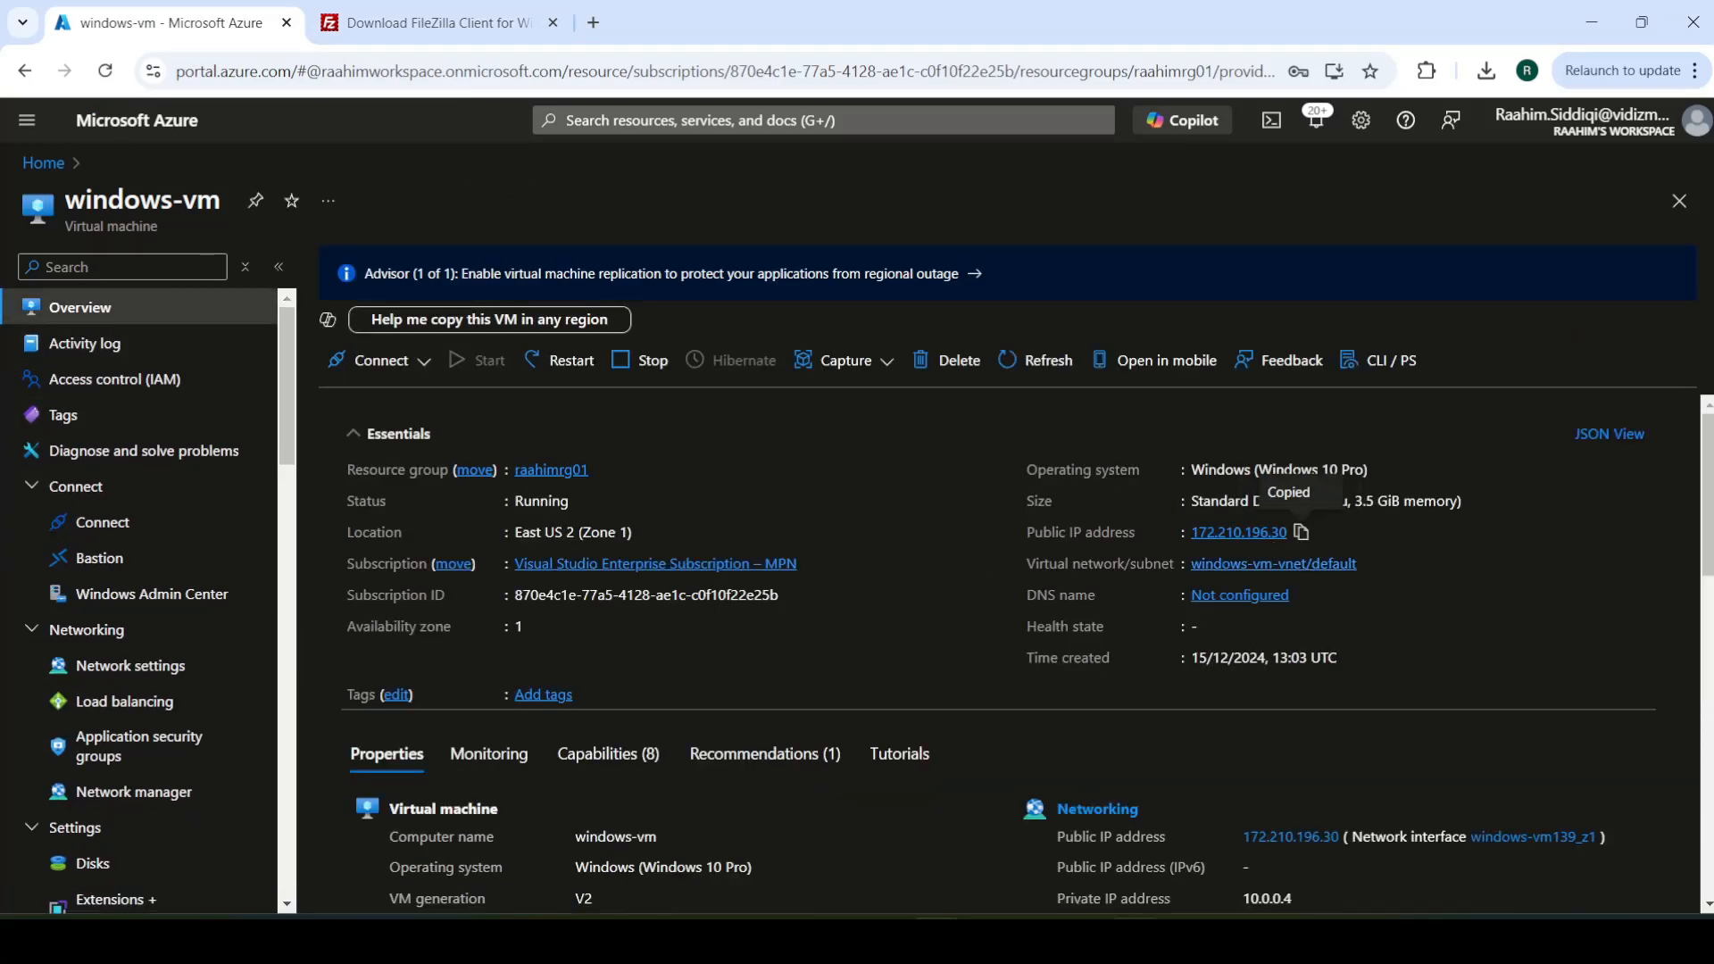
key("alt+Tab")
left_click(996, 302)
key("ctrl+v")
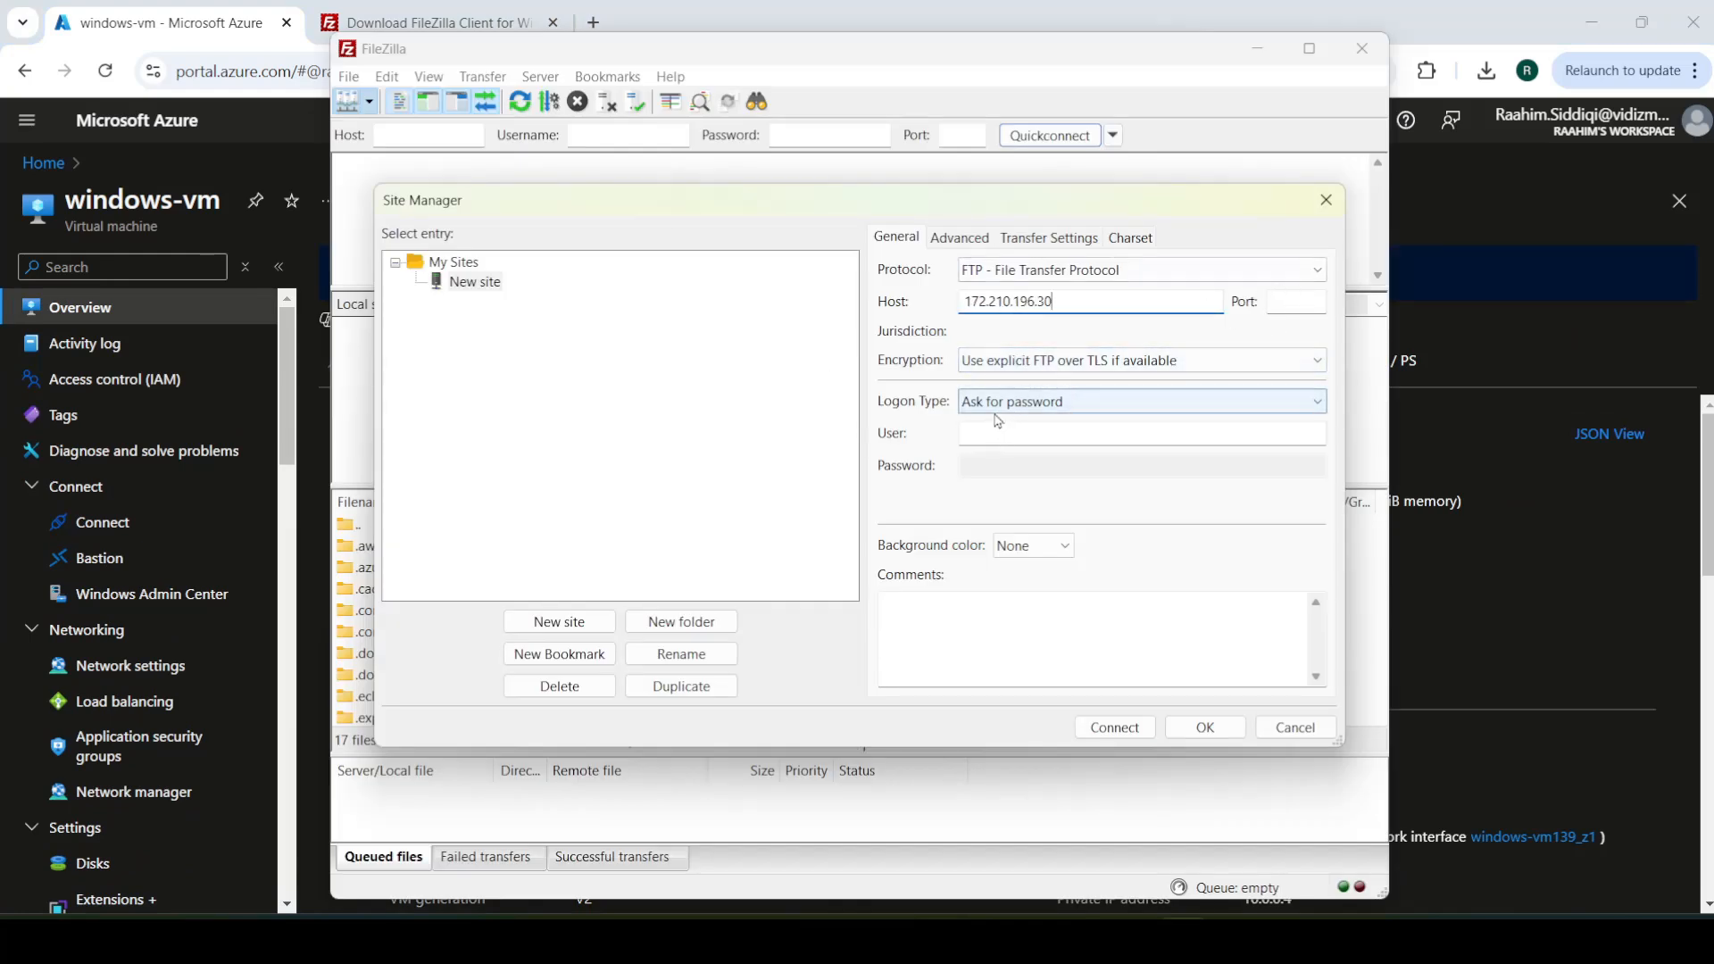
Step: Set the new site's user to windows-admin and look up the VM's Reset password page in the Azure portal
left_click(977, 434)
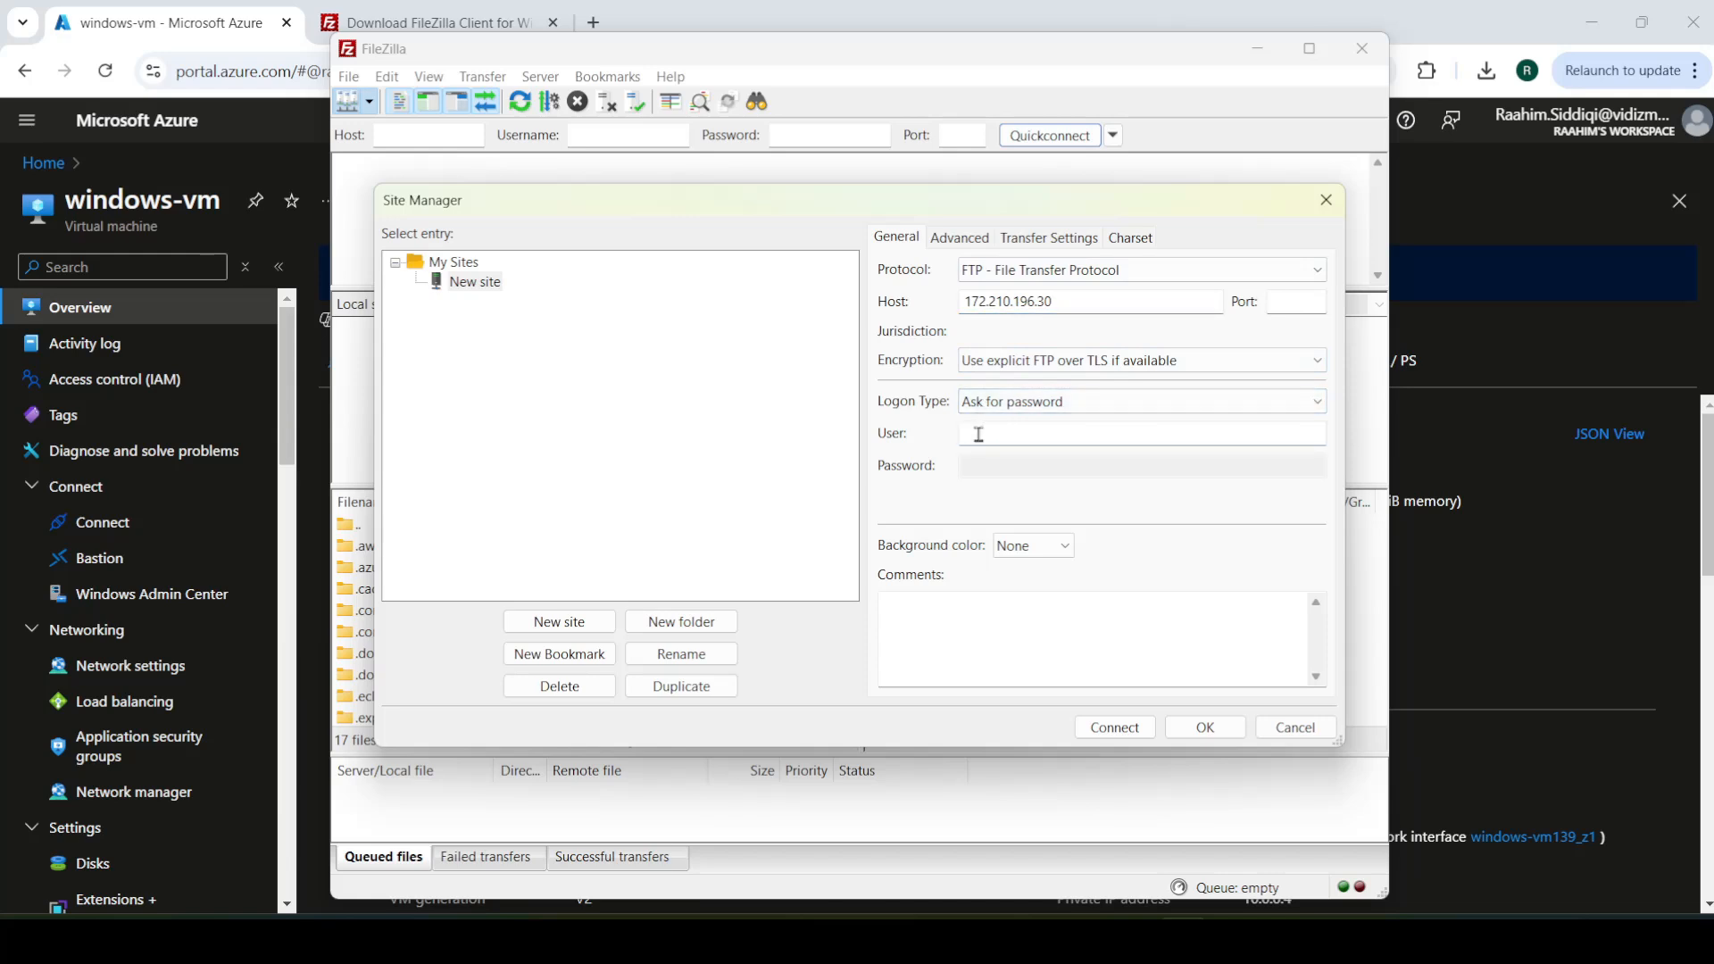
type("windows-vm")
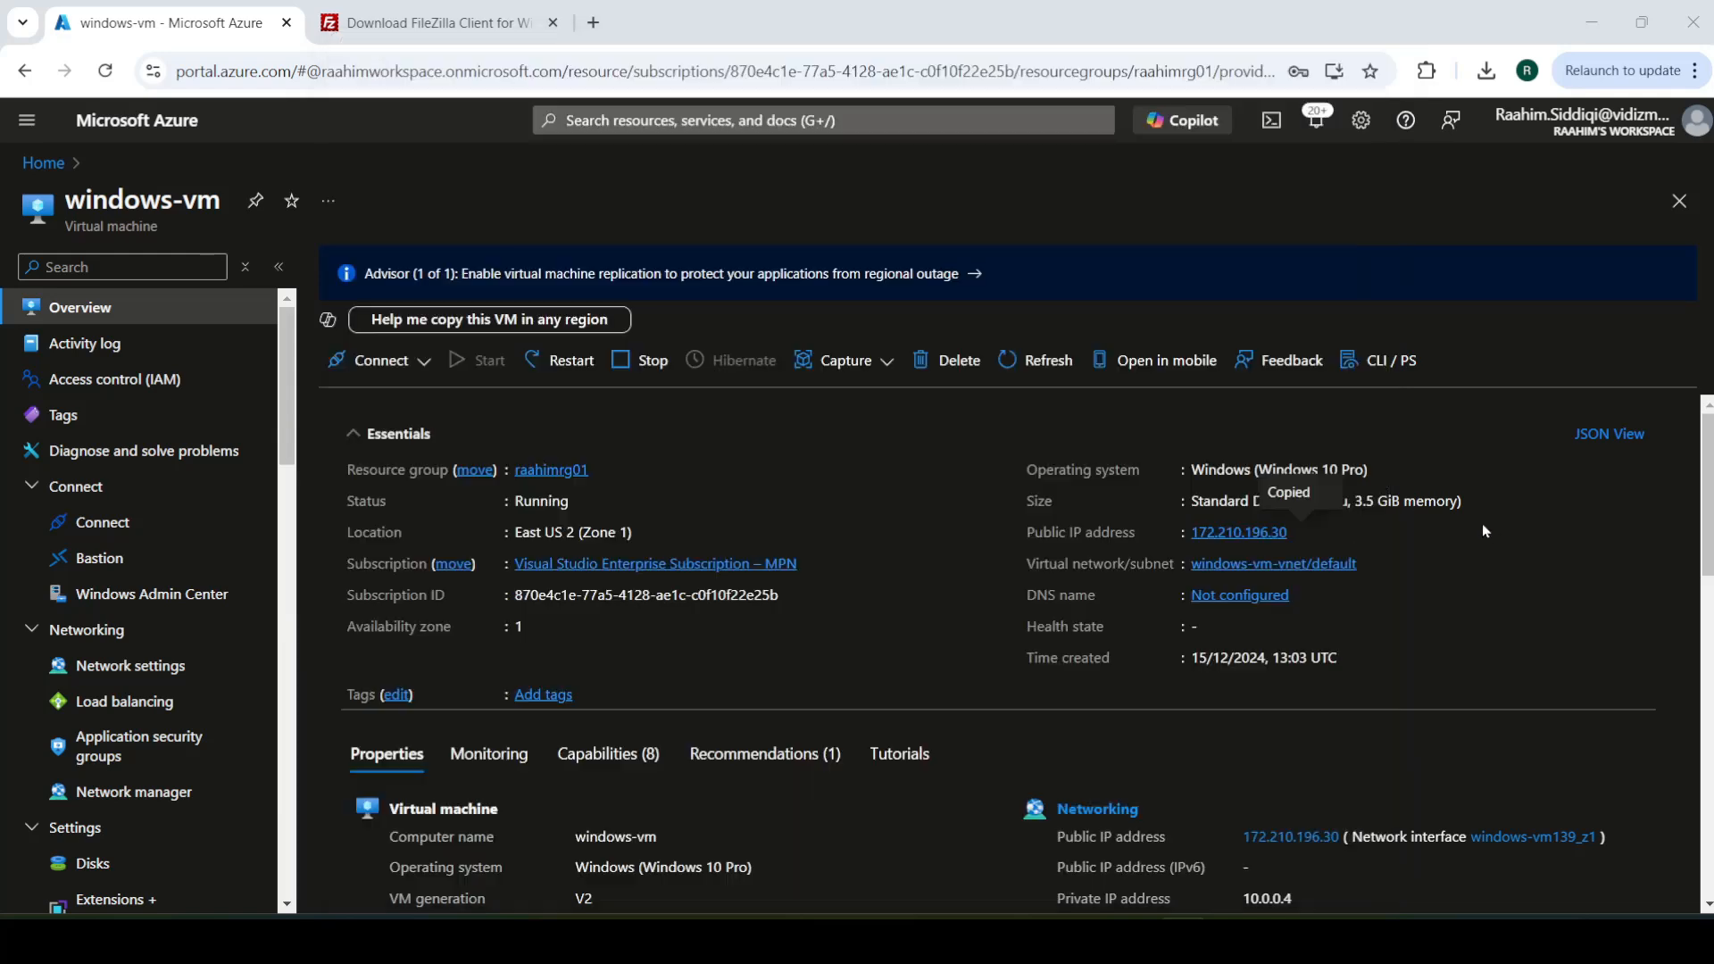
left_click(1487, 536)
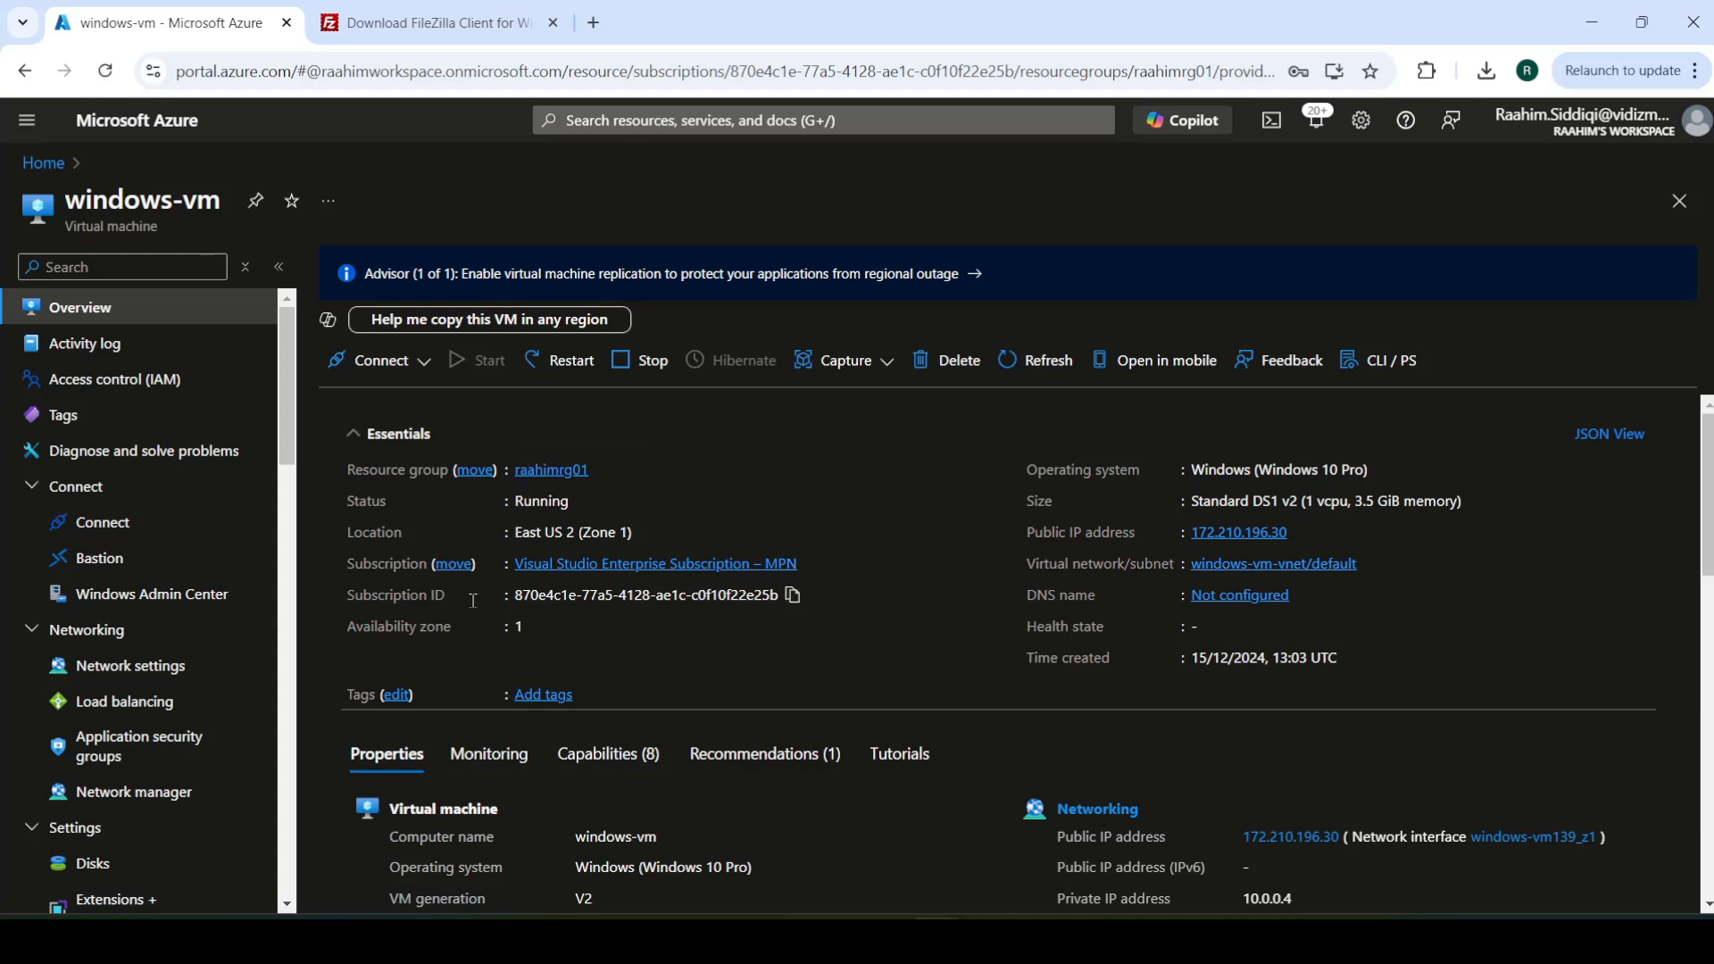
scroll(81, 792, "down", 10)
scroll(80, 791, "down", 5)
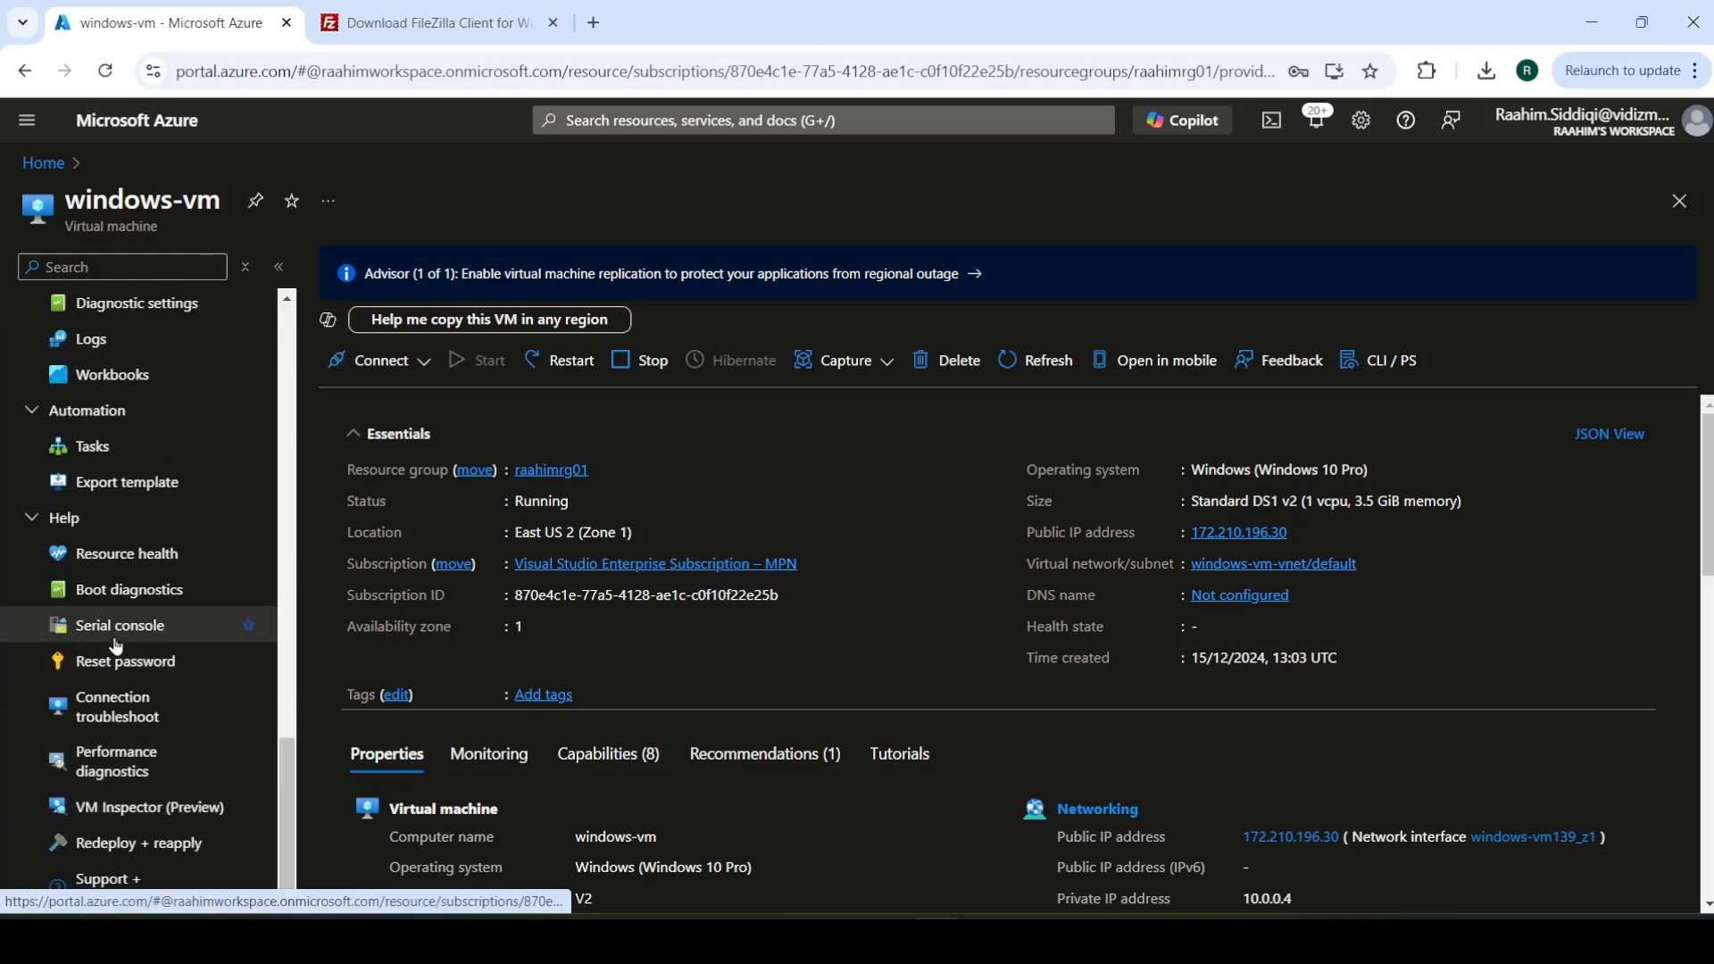
left_click(133, 661)
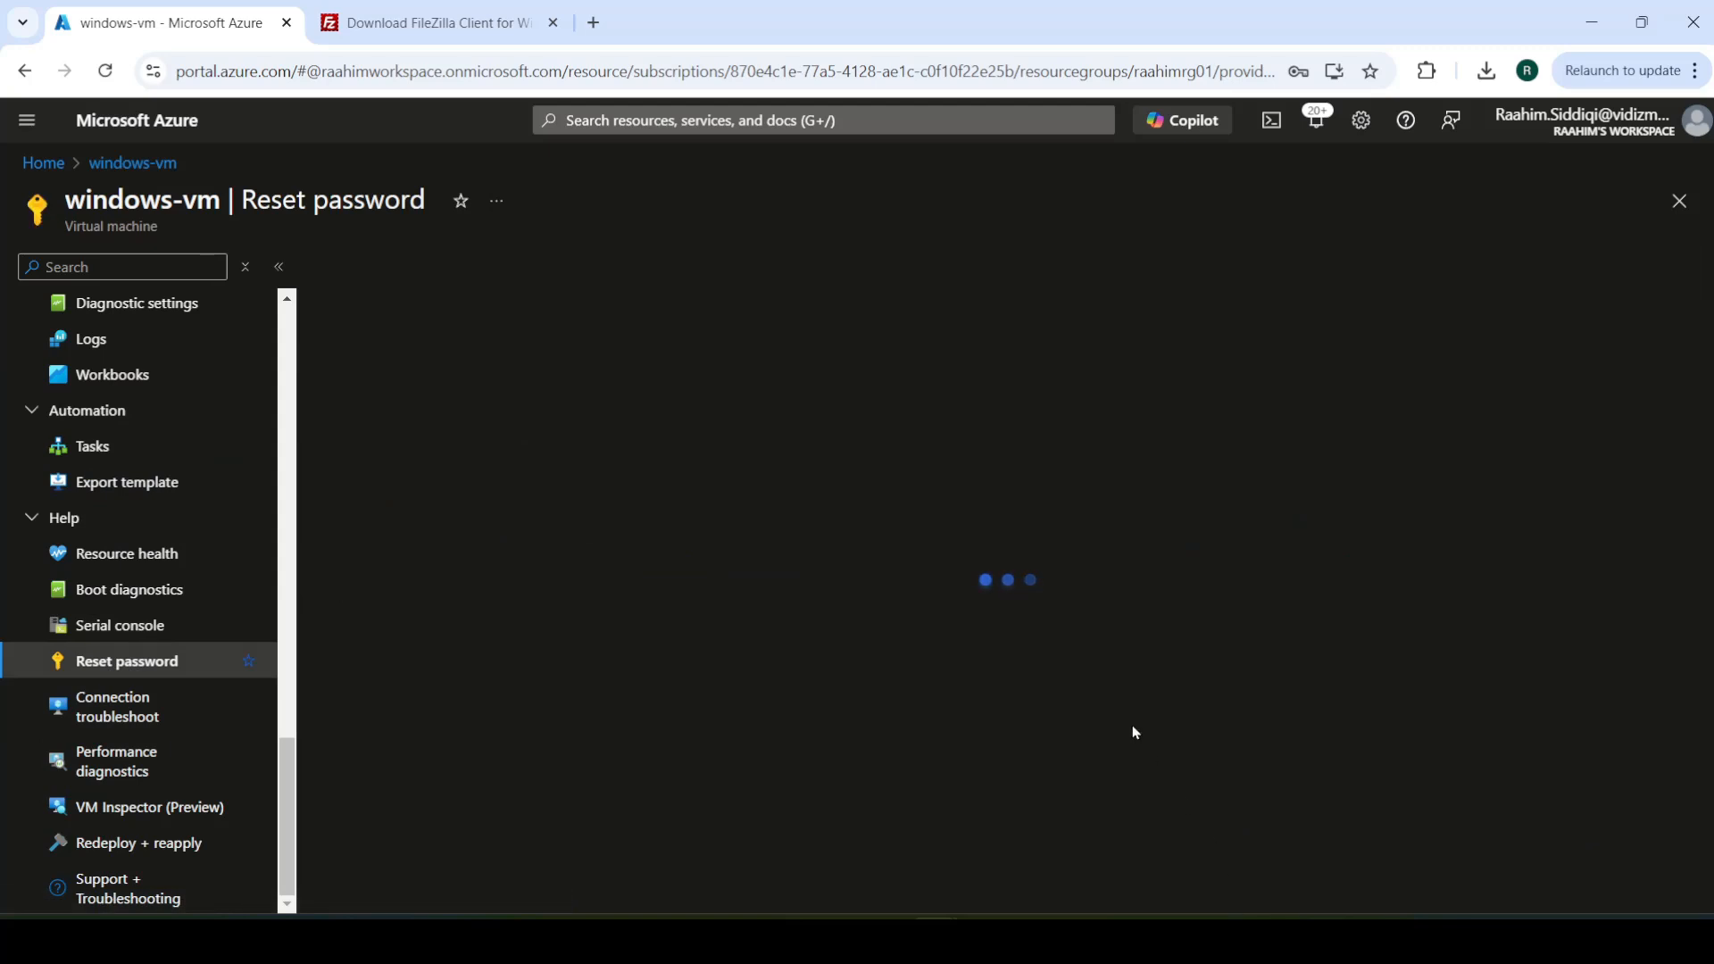
key("alt+Tab")
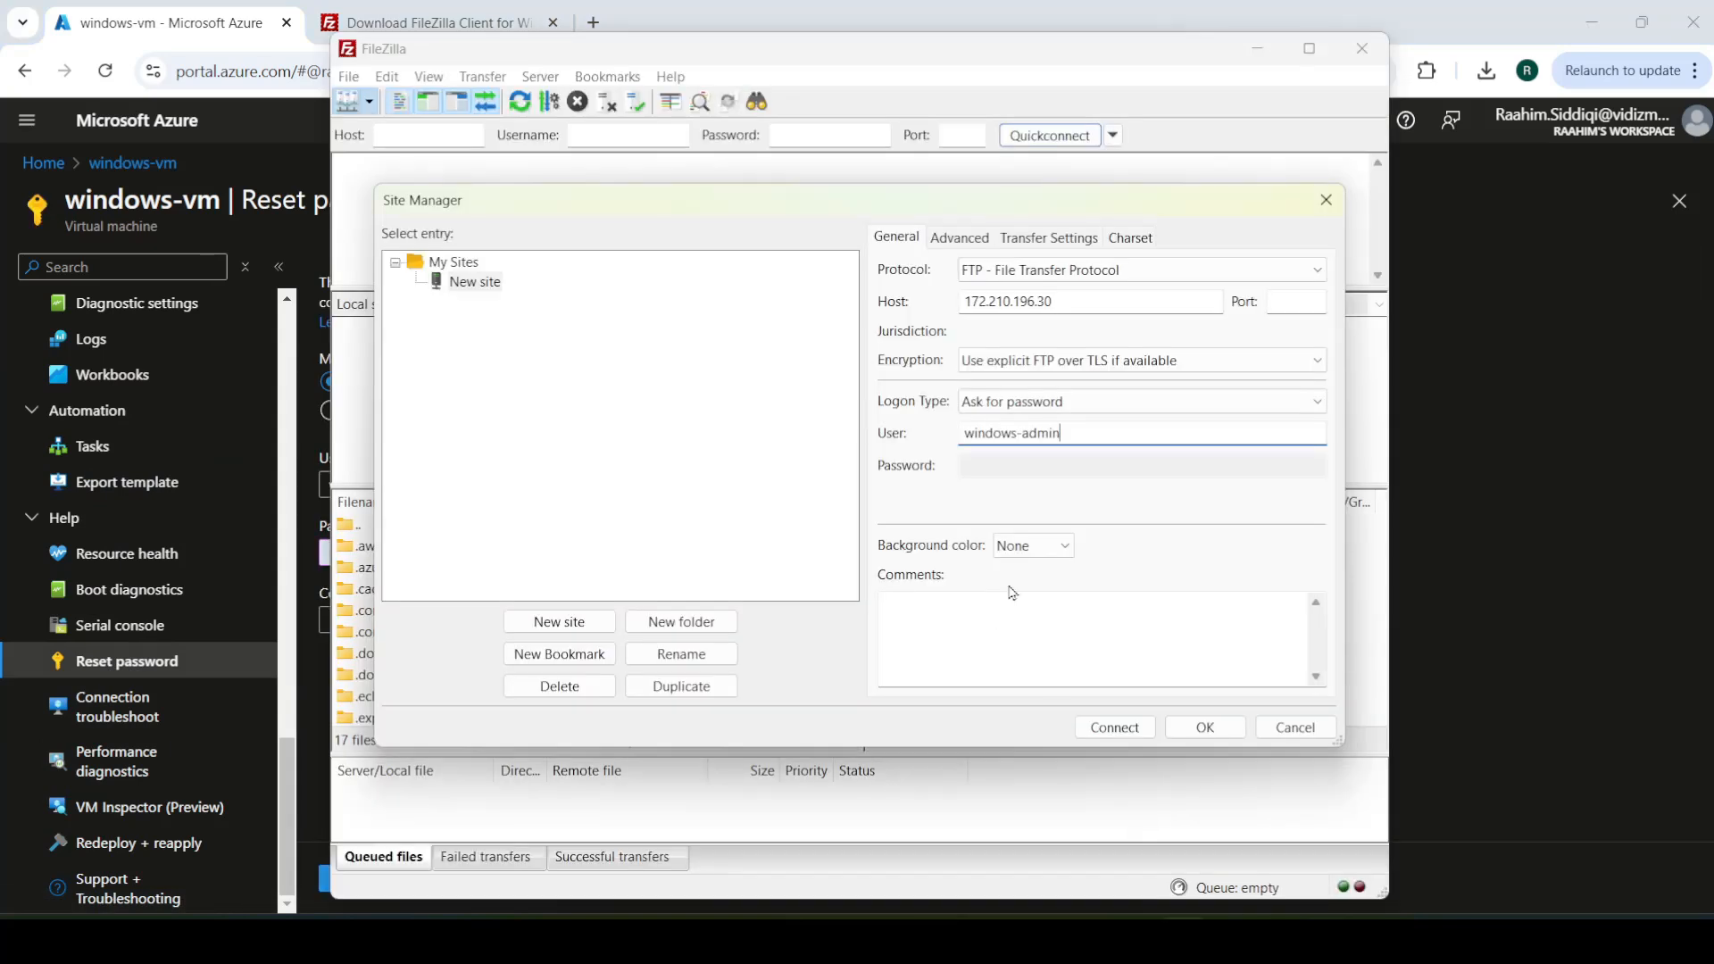
Step: Try to connect to the new site with the account password, trusting the server's certificate, and review the connection log
left_click(1054, 398)
left_click(1054, 398)
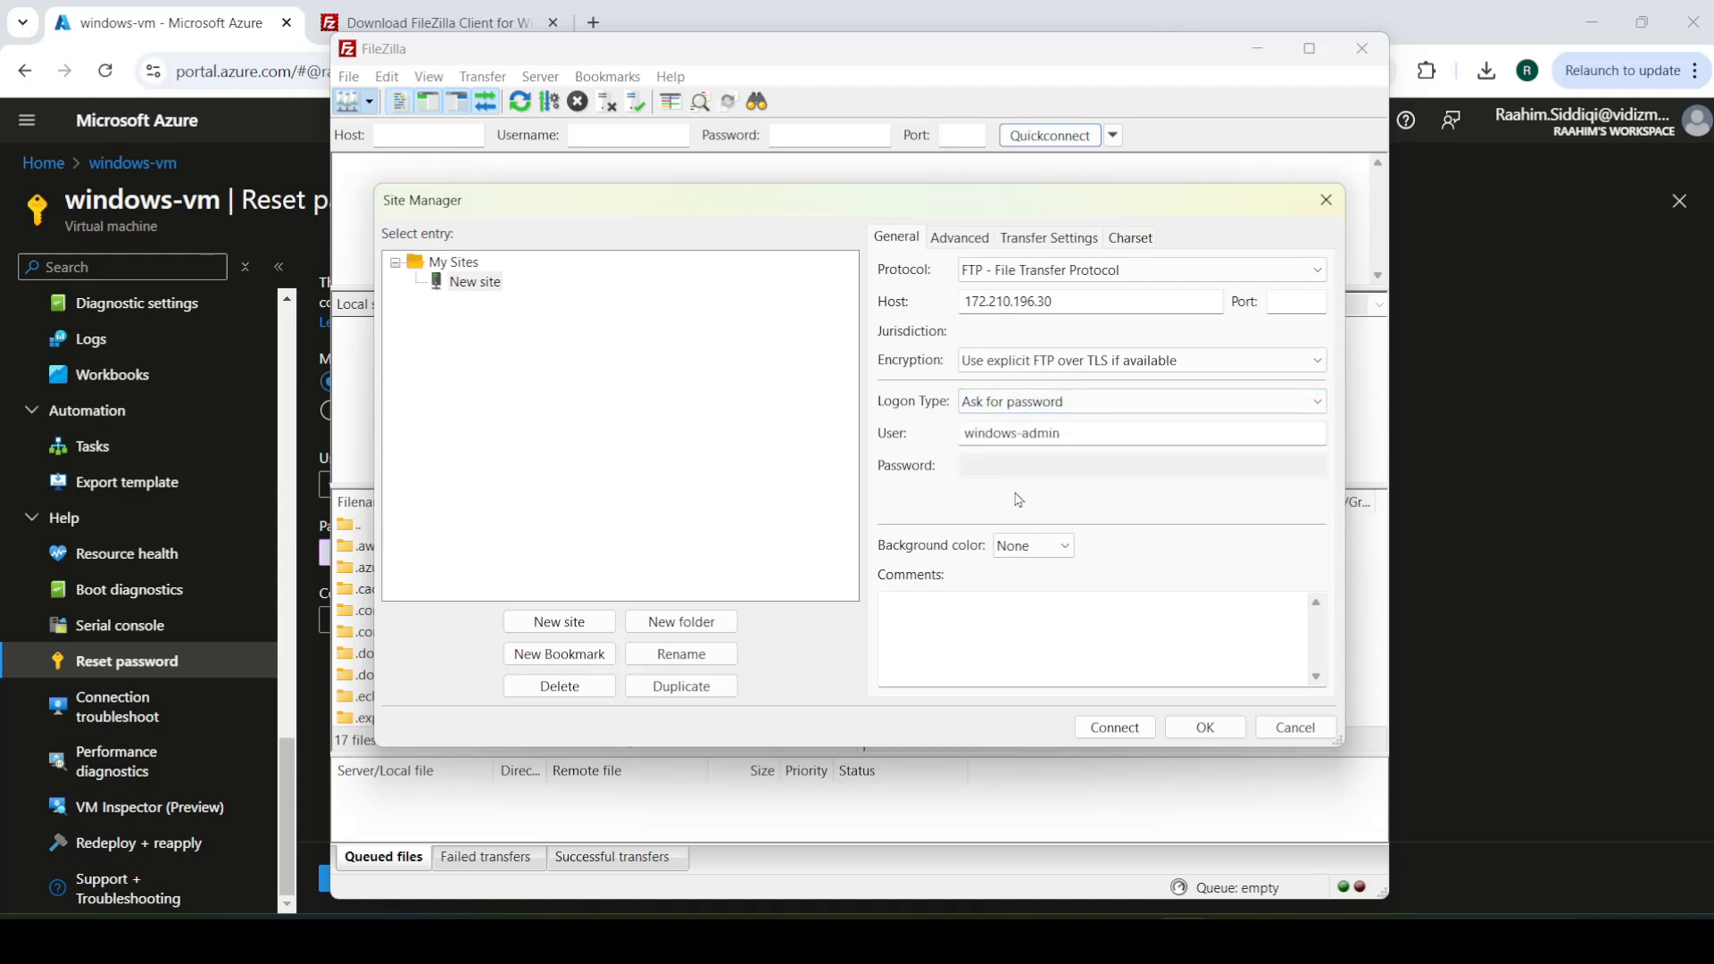
left_click(1114, 727)
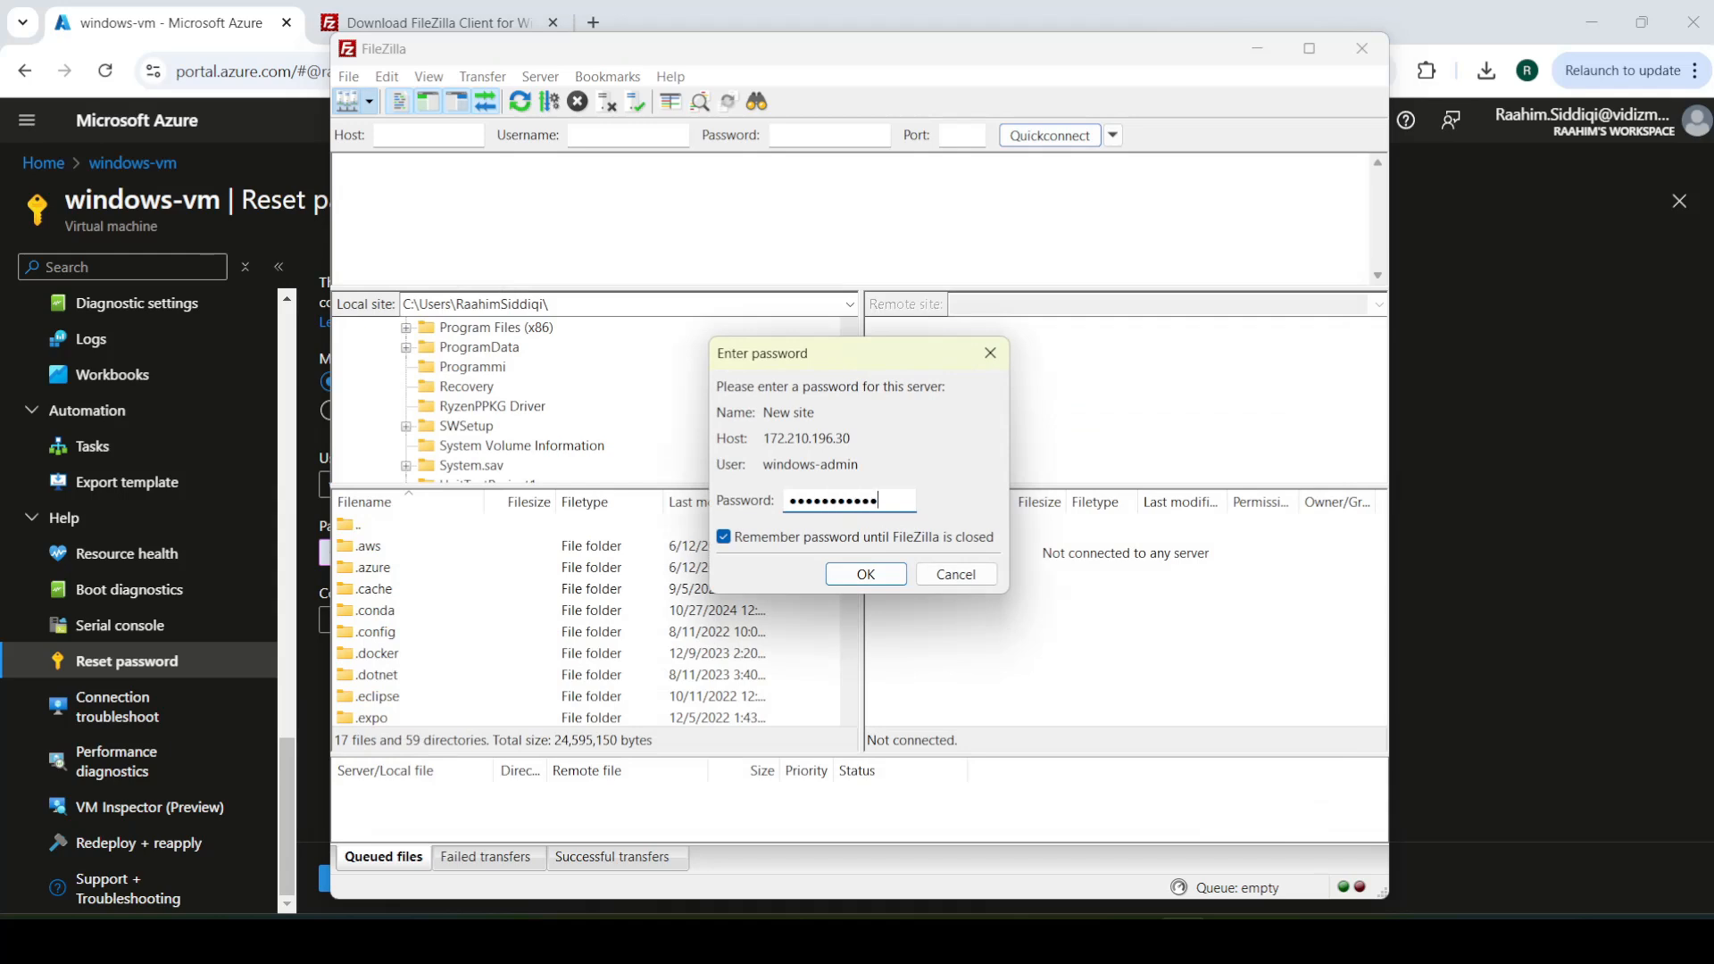
left_click(848, 573)
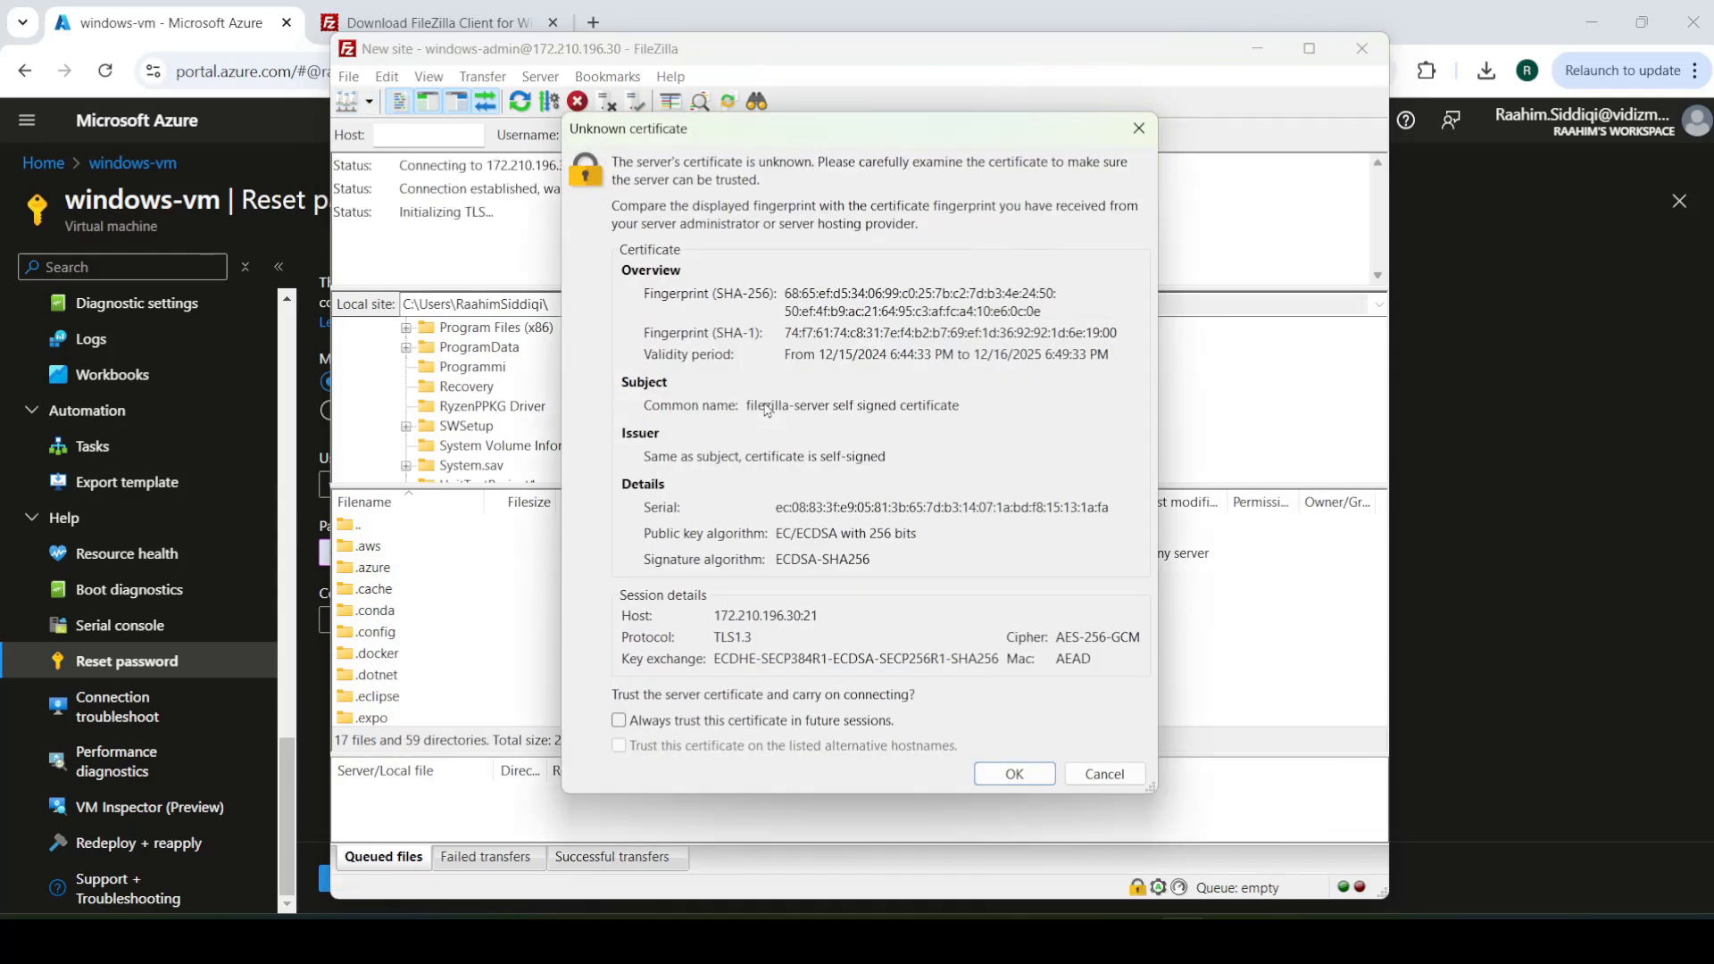
left_click(981, 784)
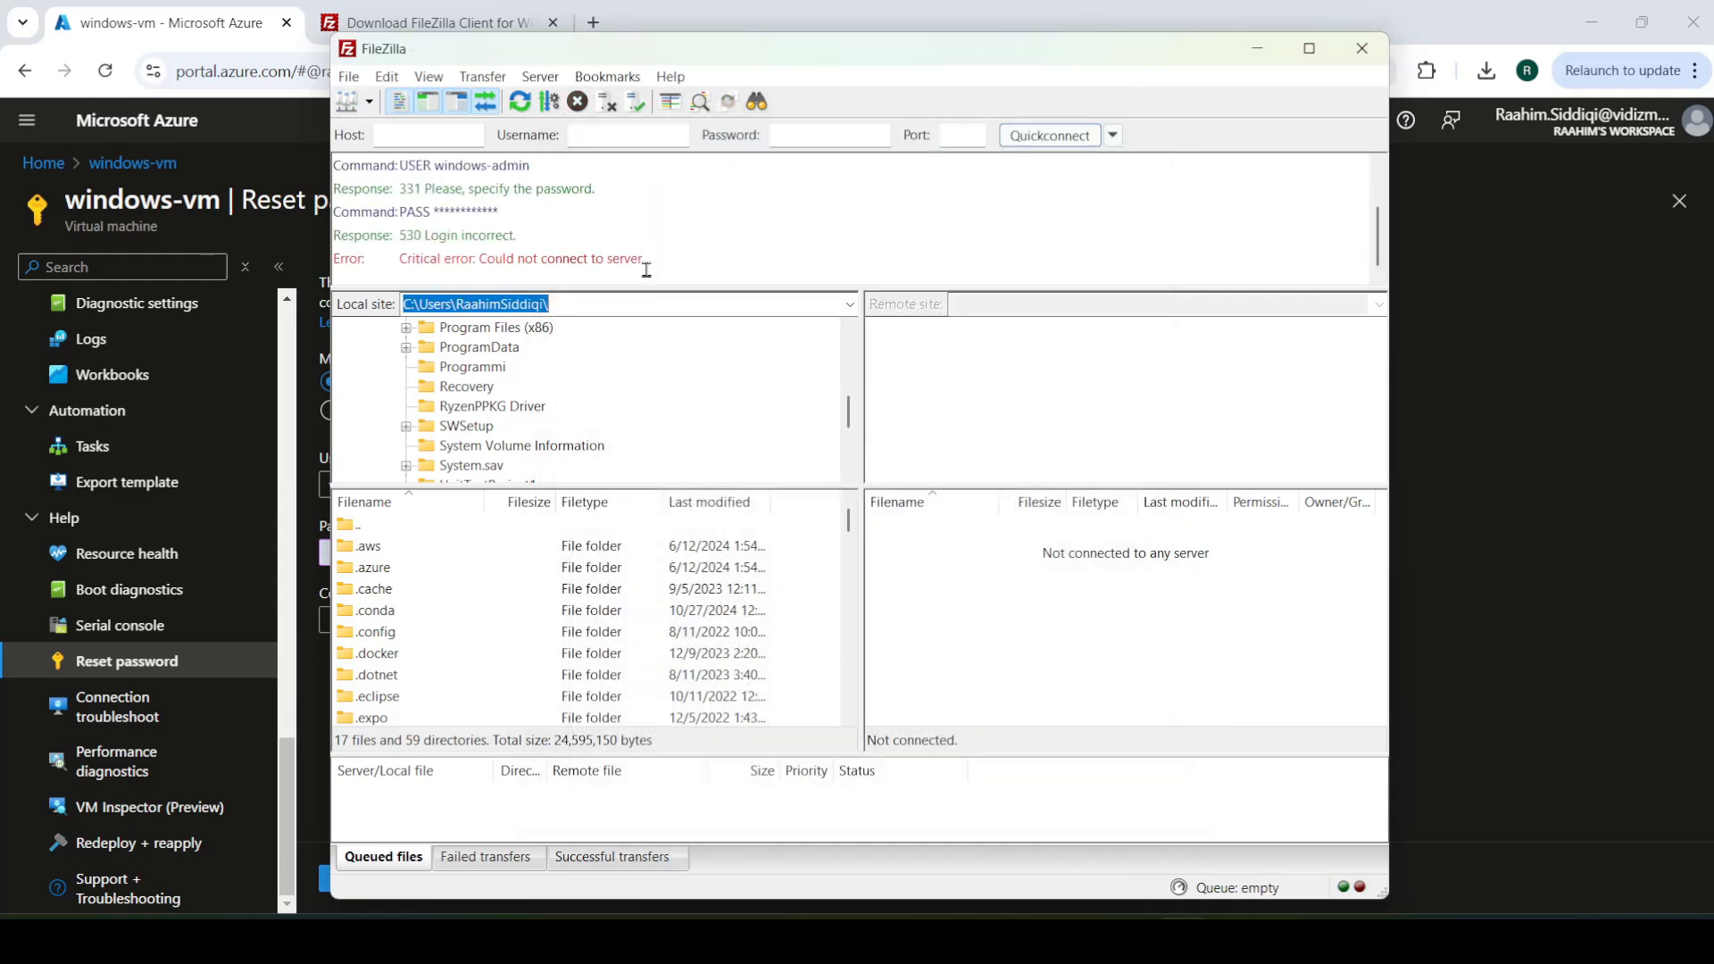
scroll(647, 269, "up", 2)
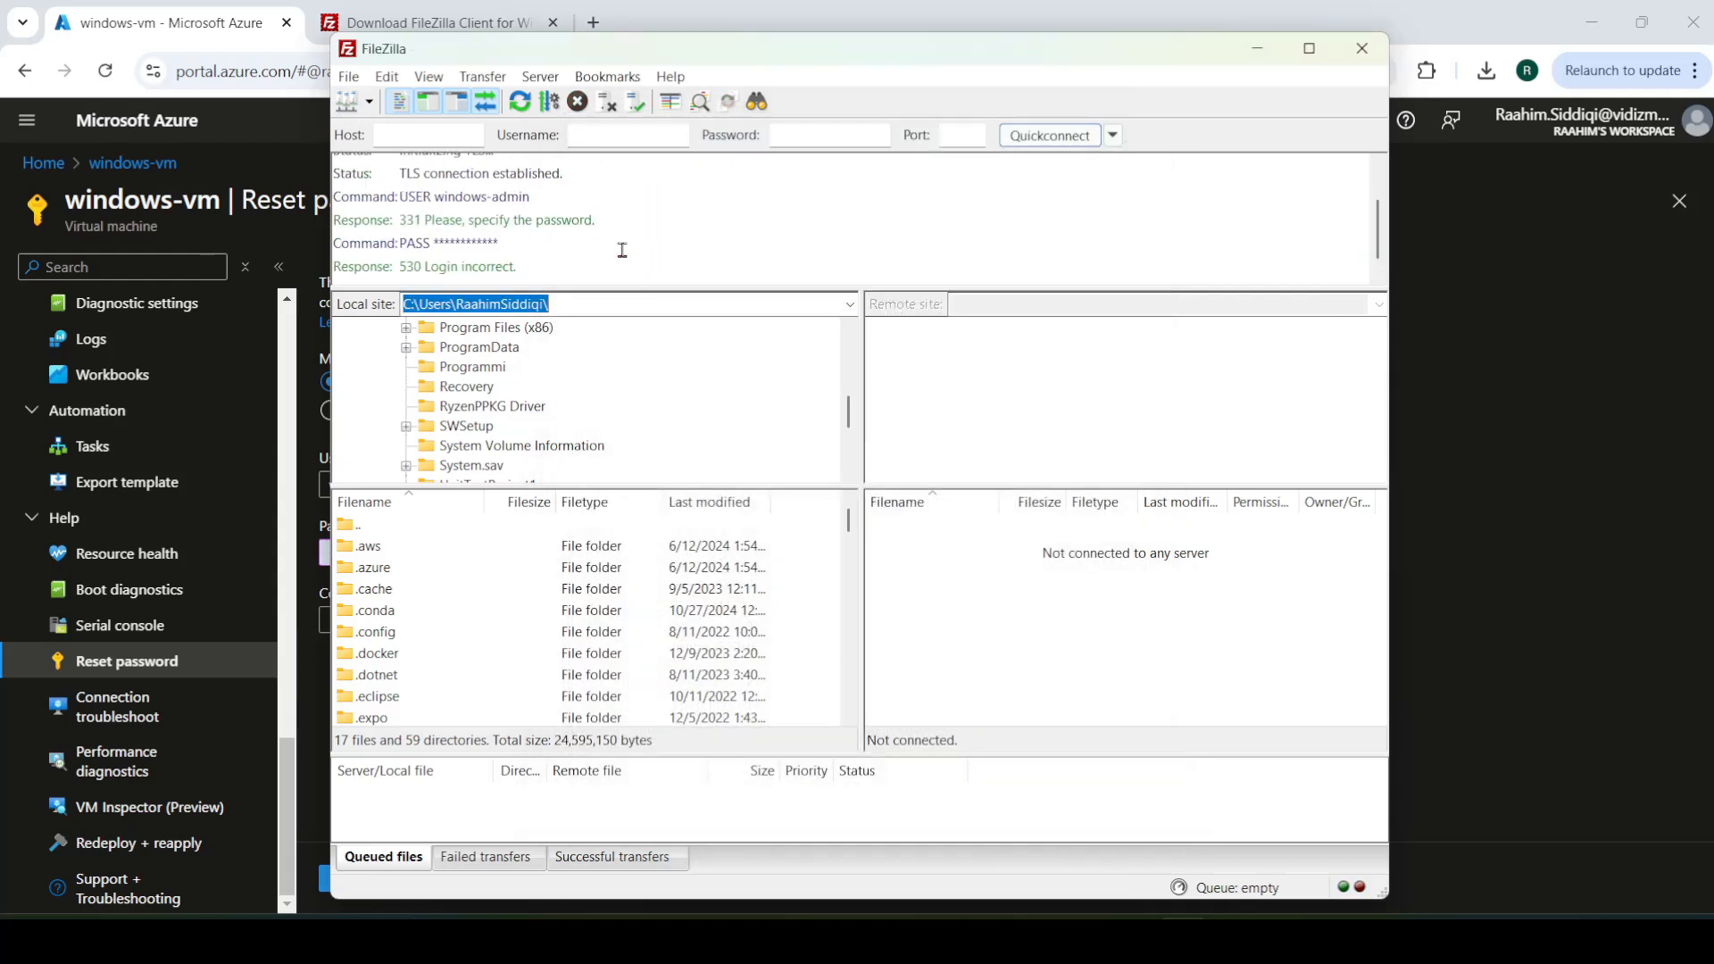
scroll(622, 250, "down", 2)
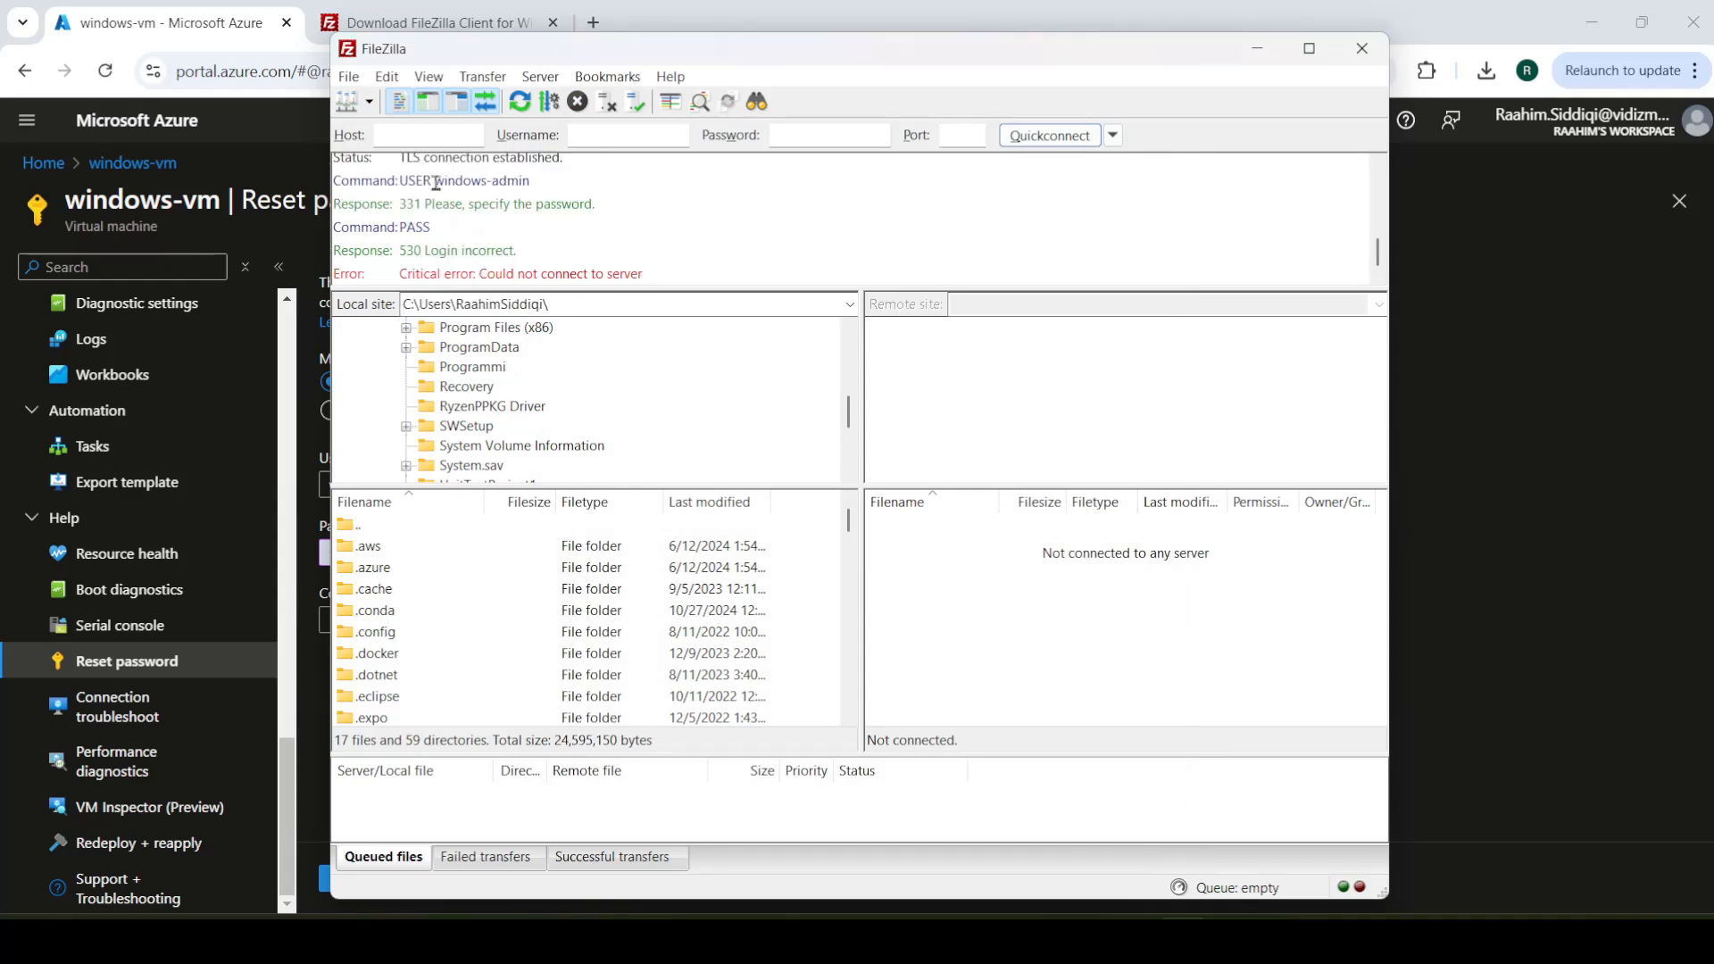
Step: Set the new site's user to Admin in the Site Manager
left_click(346, 108)
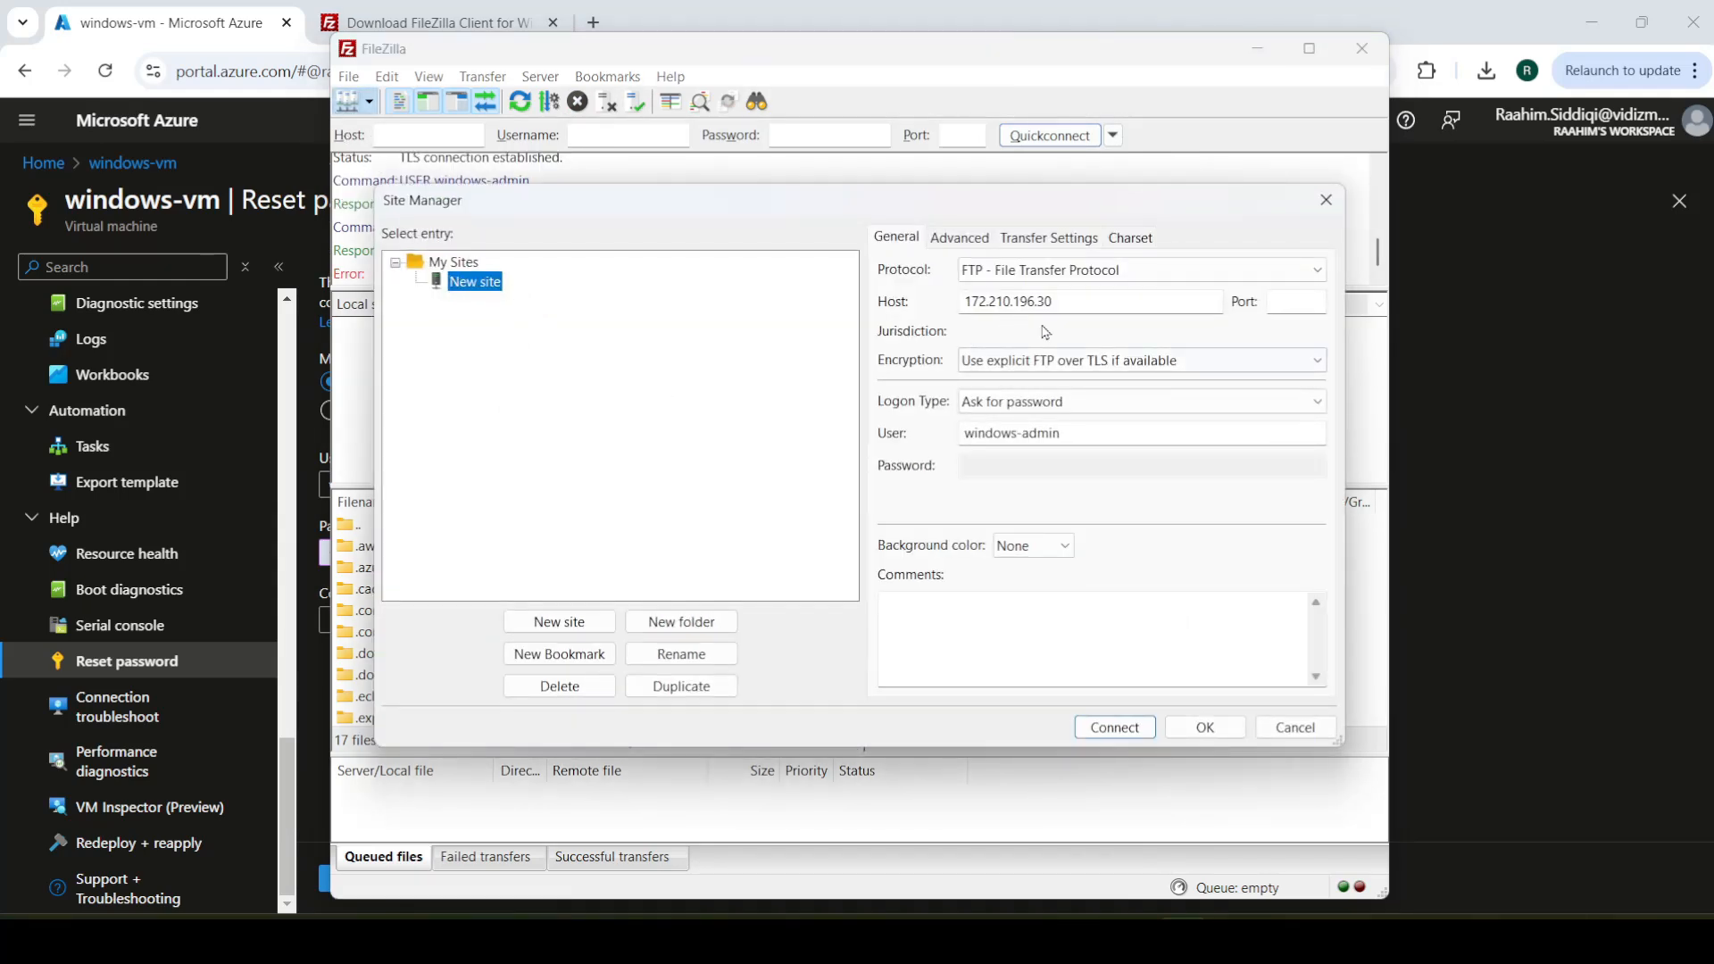
left_click_drag(1080, 433, 939, 433)
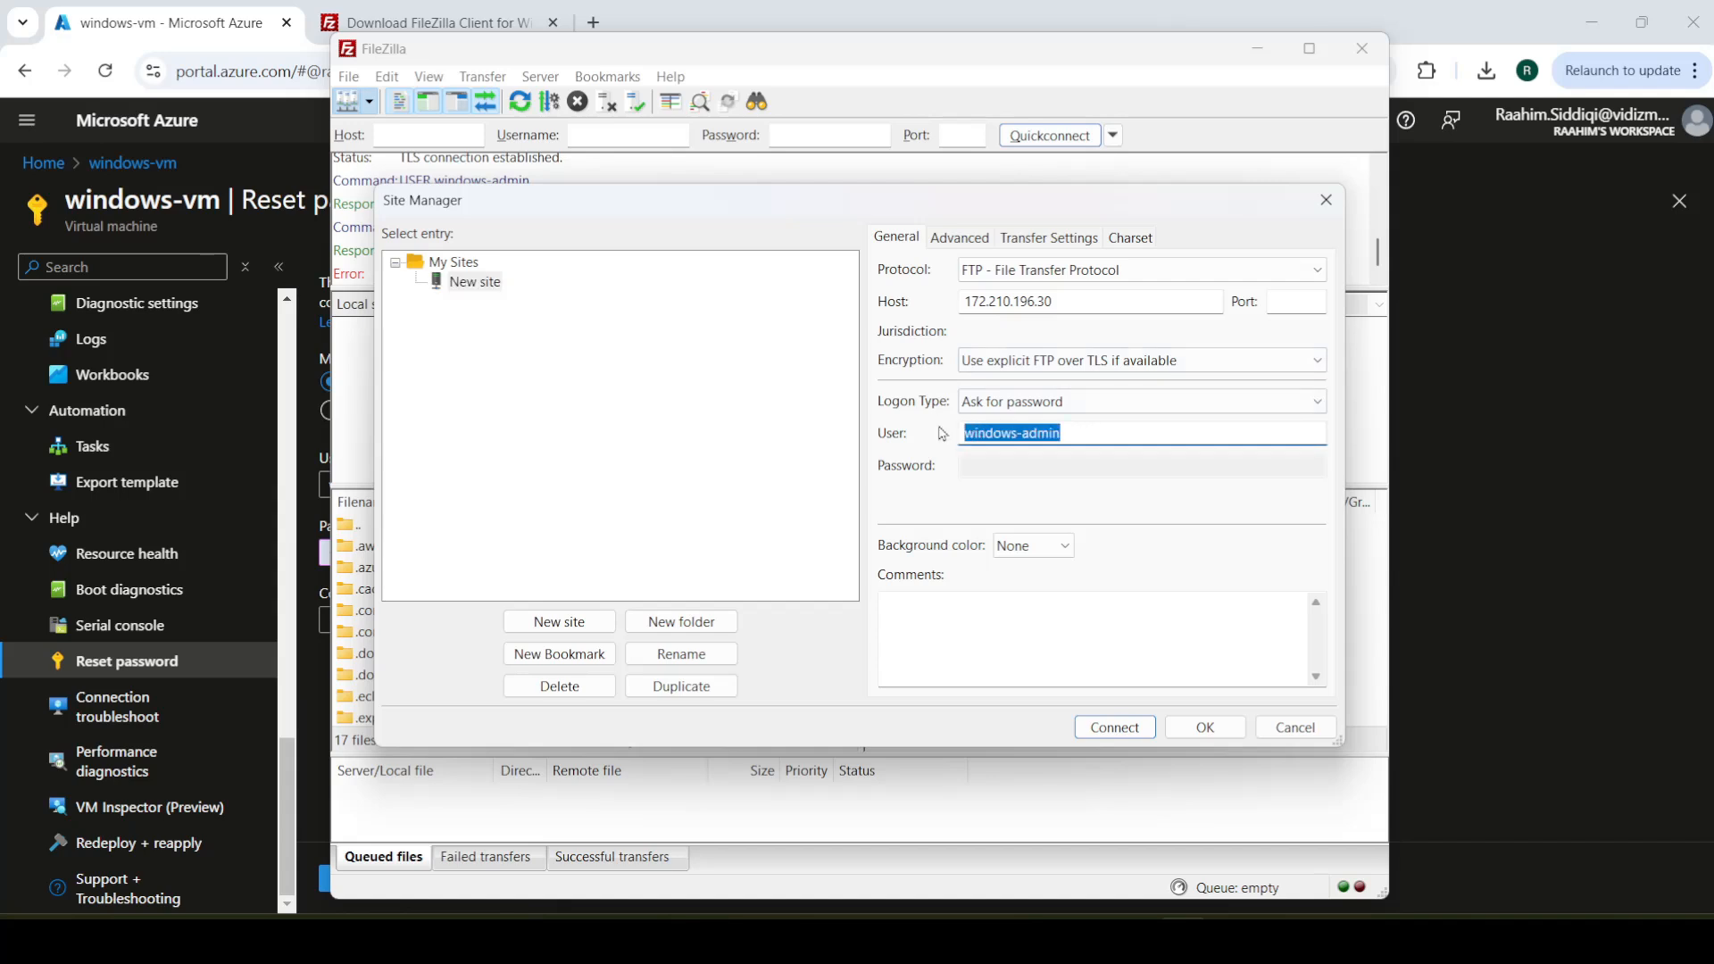
type("Admin")
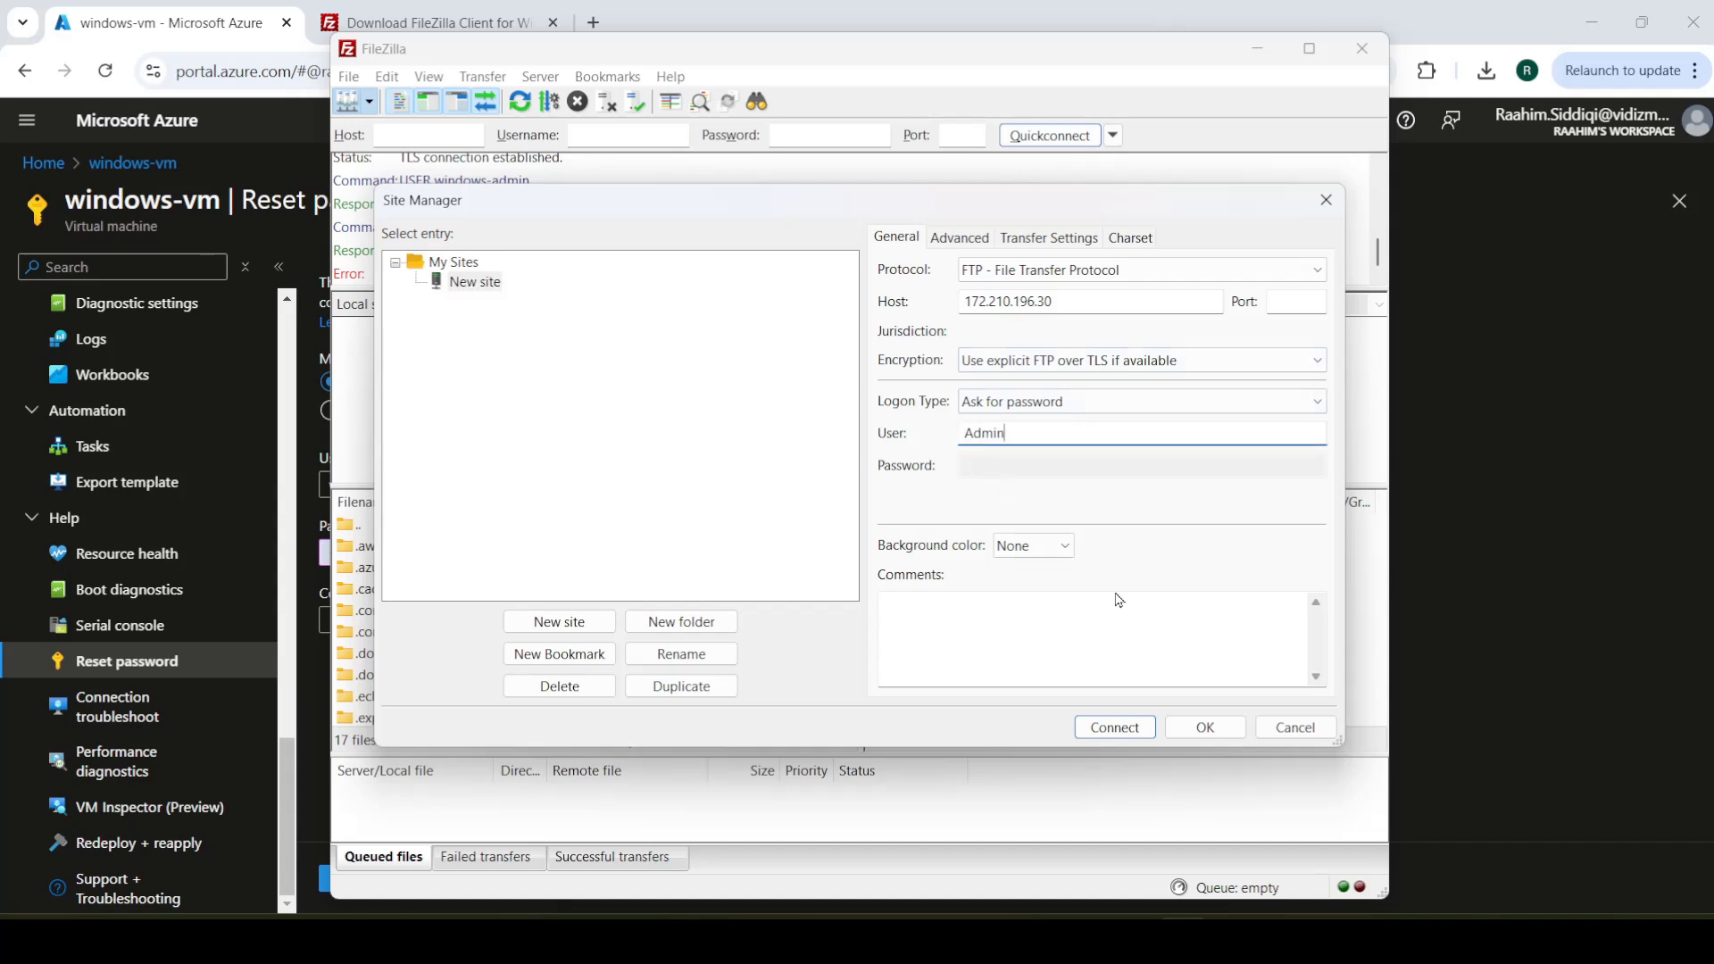
Step: Connect to the new site with the account password and open the remote SharedFolder
left_click(1118, 726)
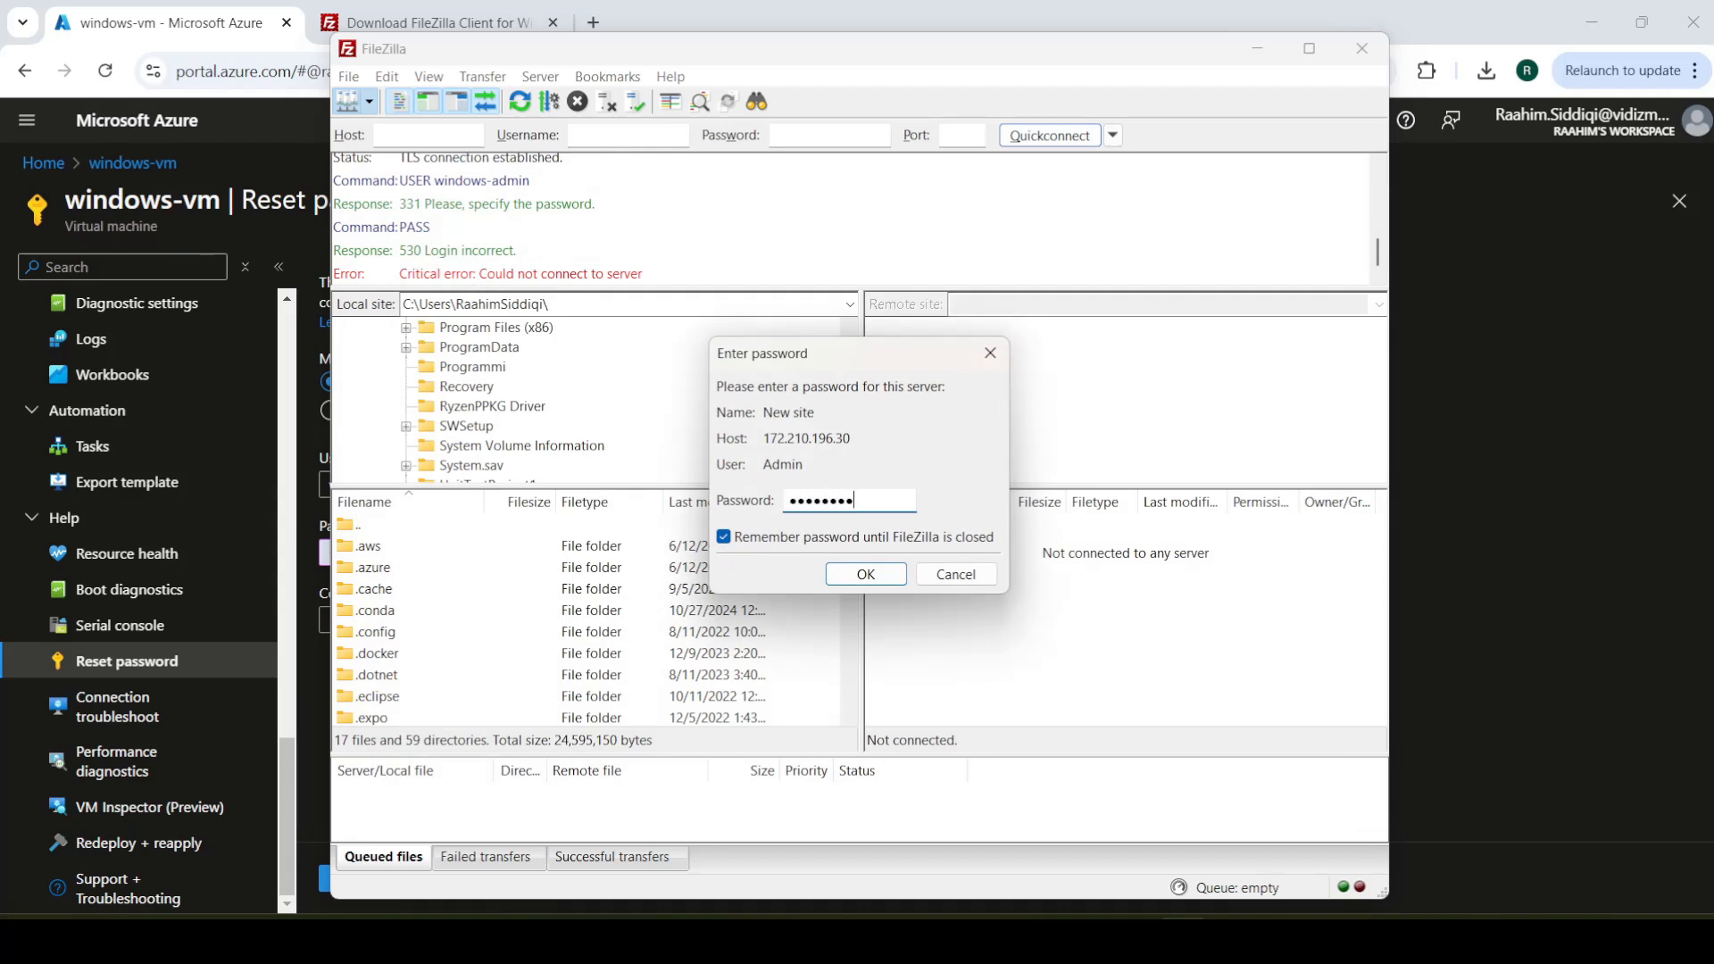
left_click(870, 576)
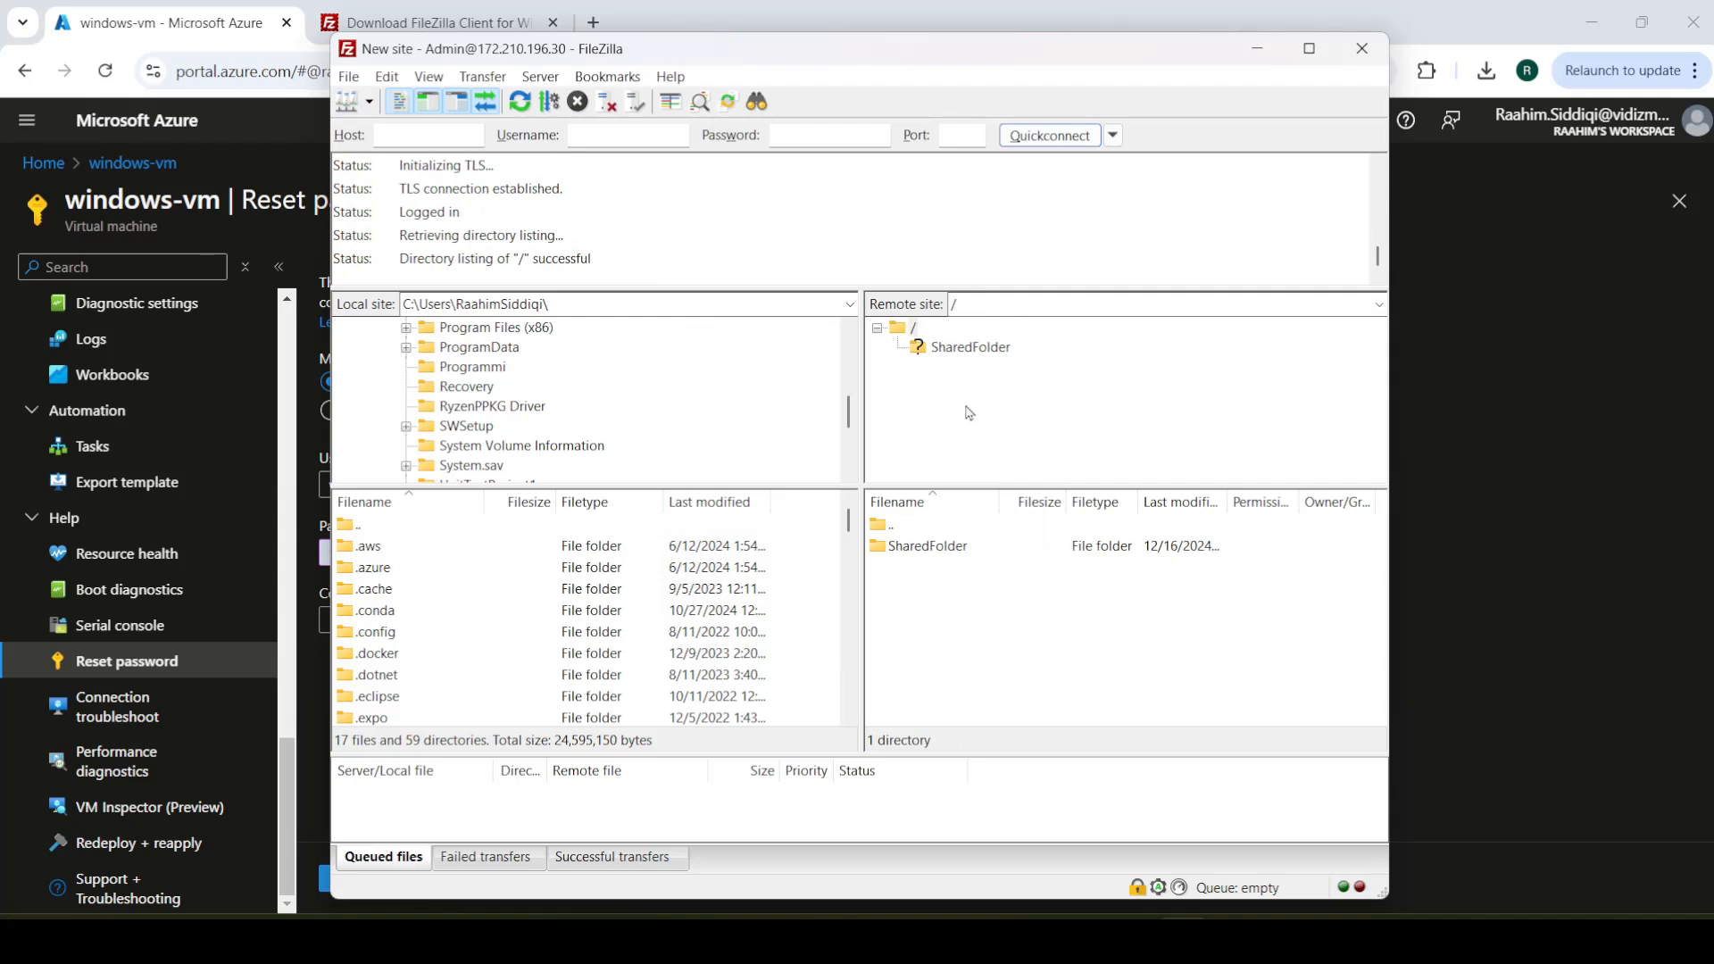
double_click(931, 547)
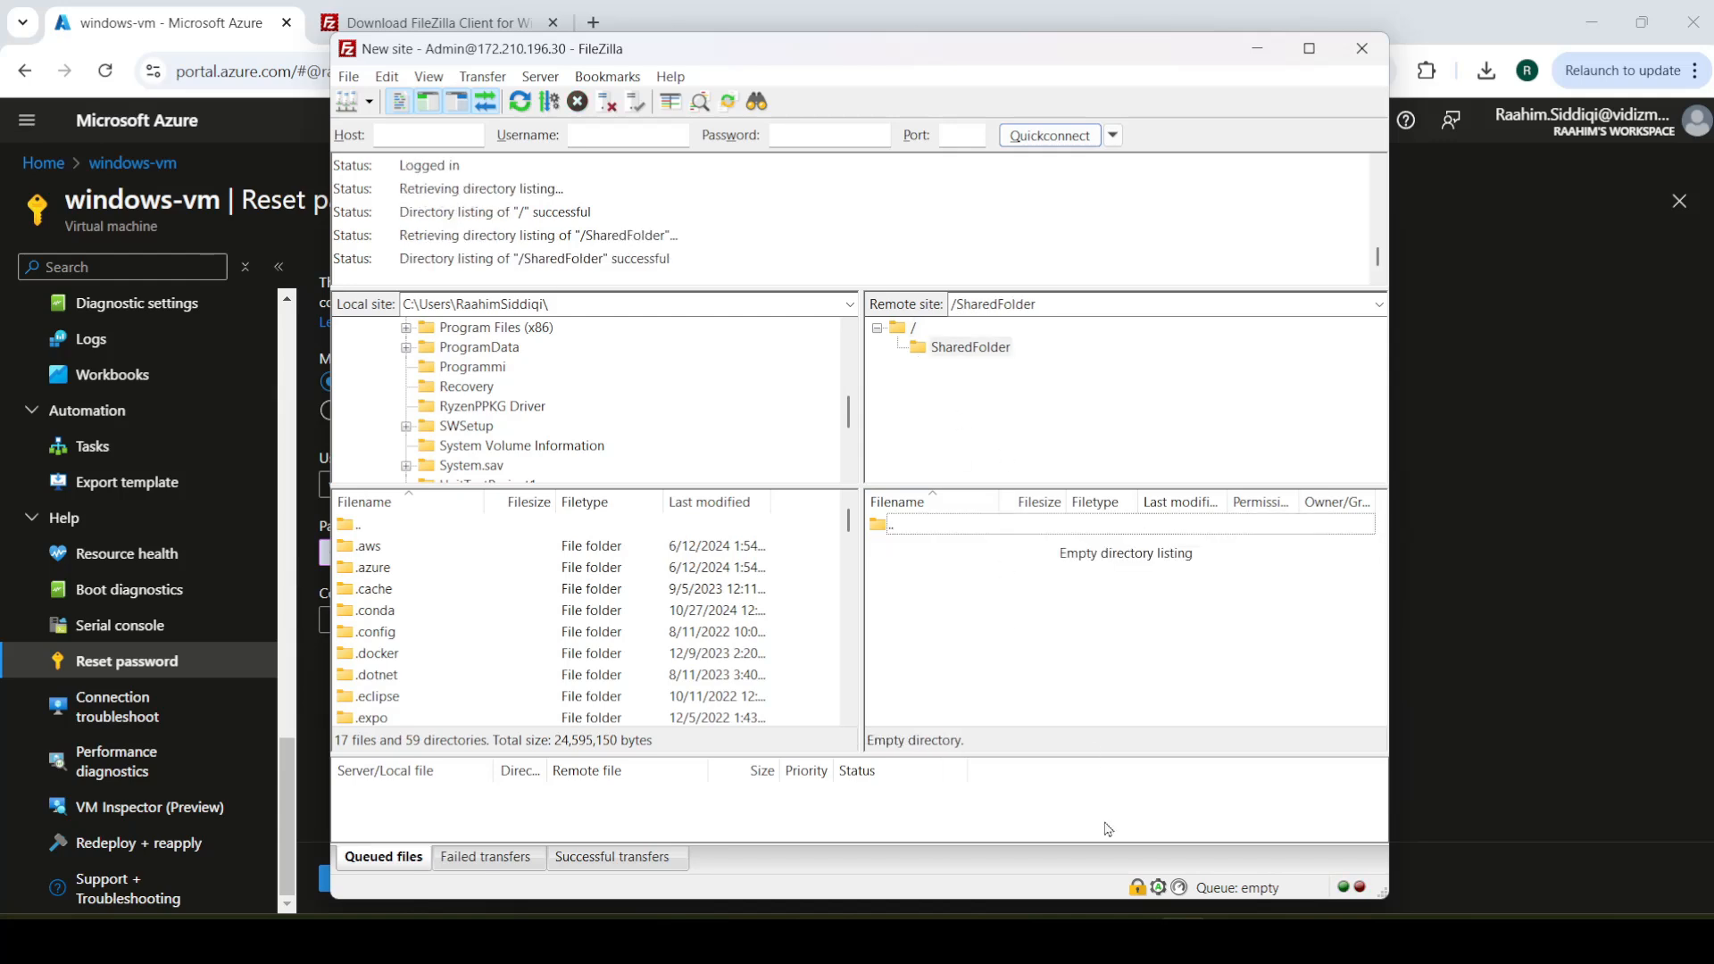
Step: Switch to the VM's remote desktop, minimize its browser, and open the C:\Data folder in File Explorer
left_click(1139, 941)
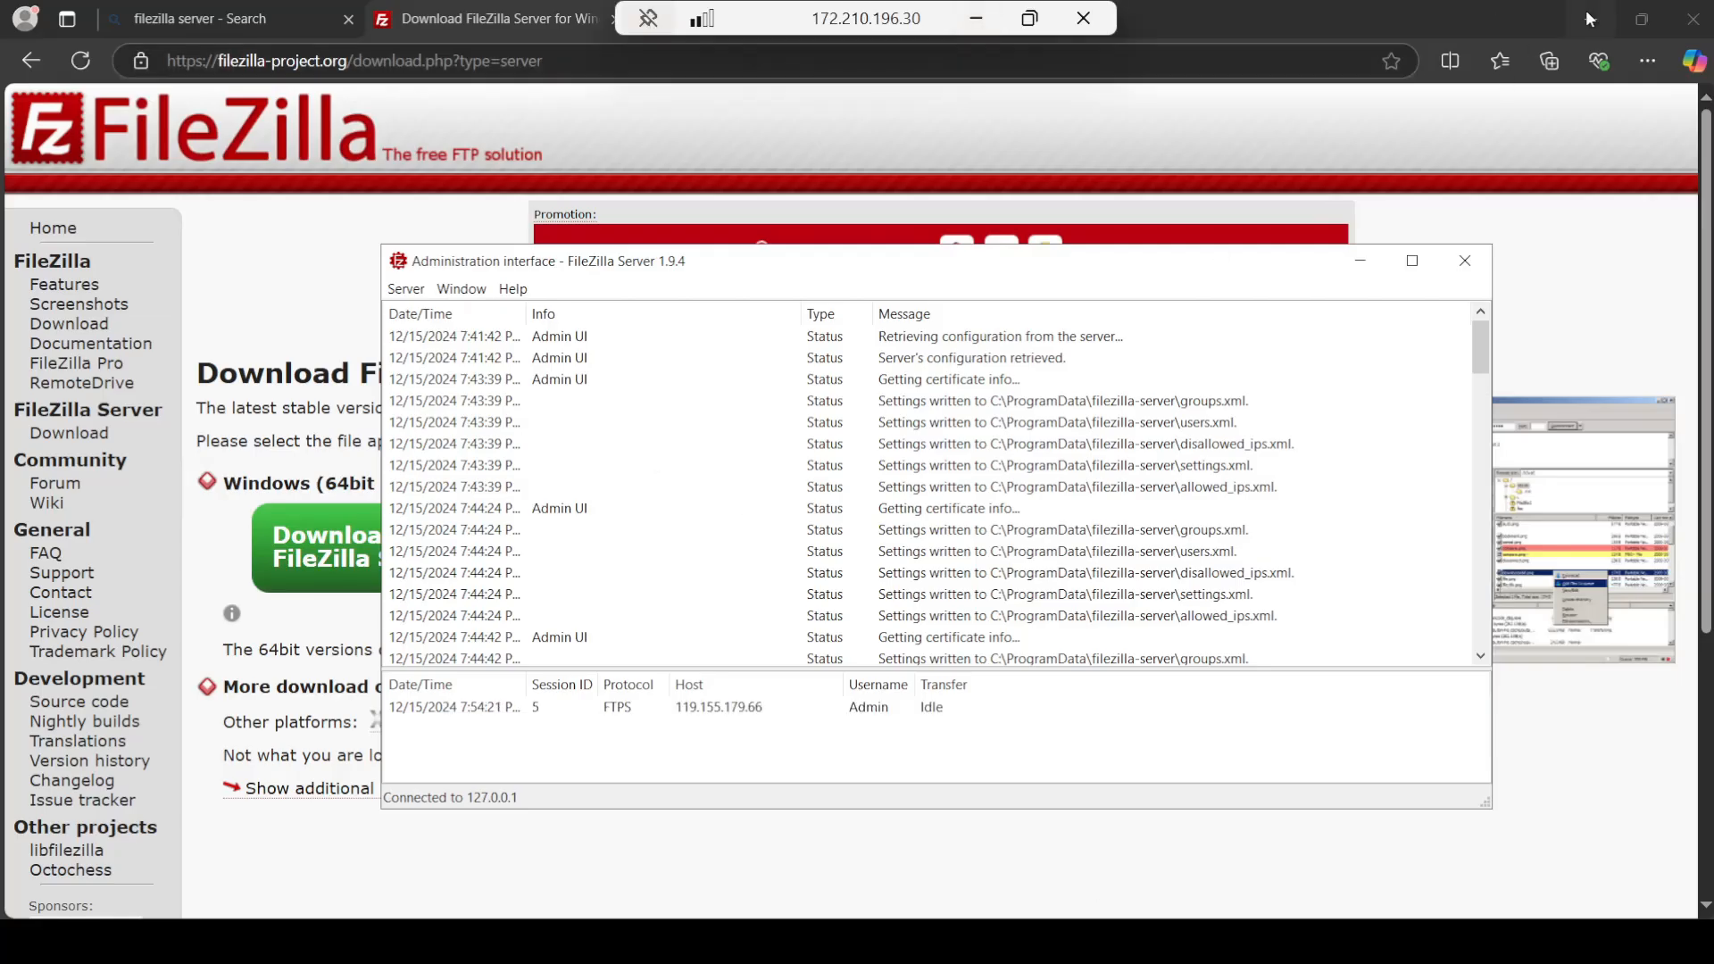
left_click(1588, 18)
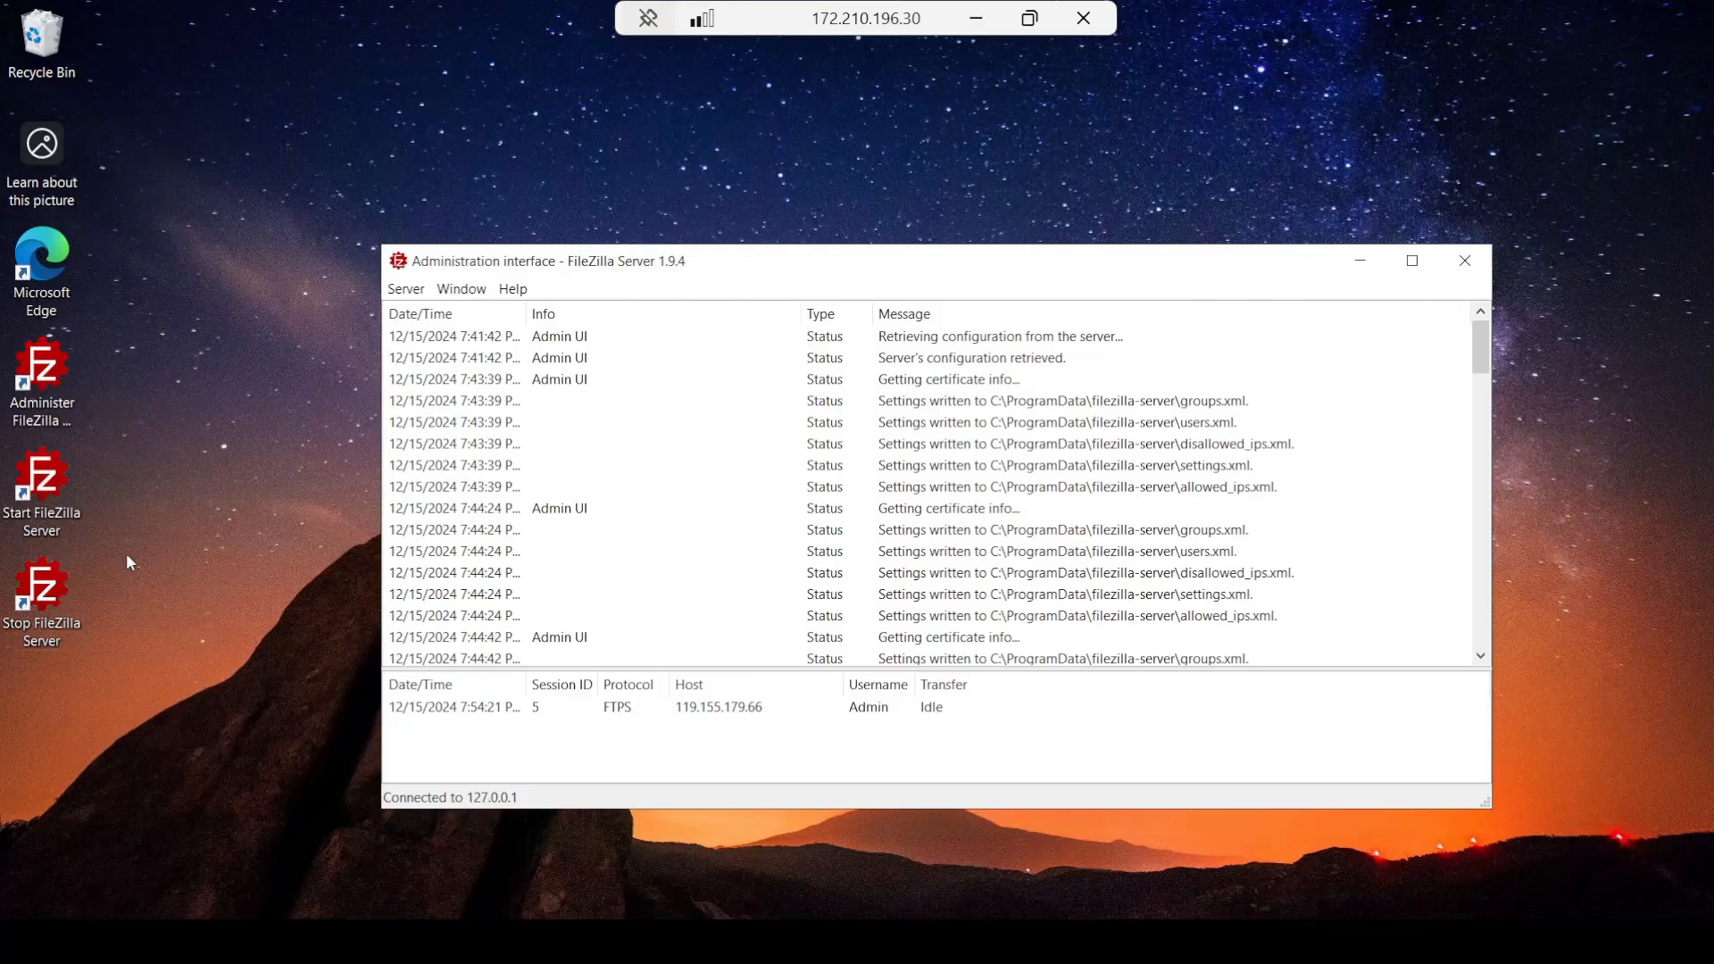
left_click(348, 942)
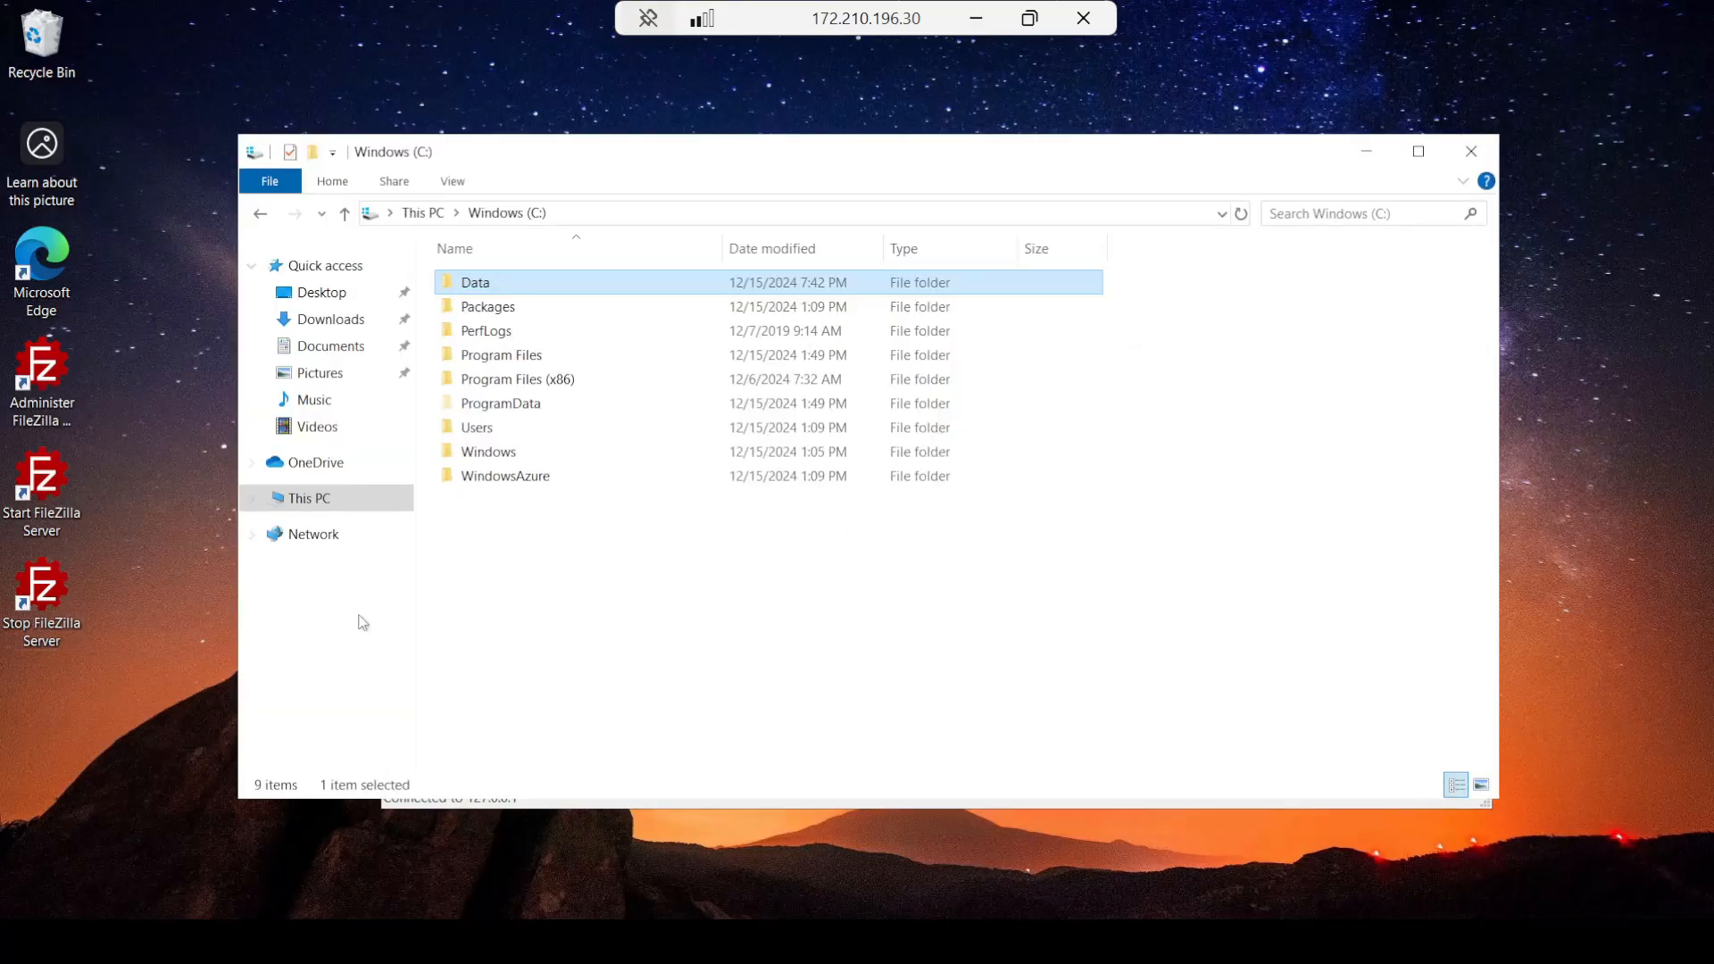
left_click(326, 506)
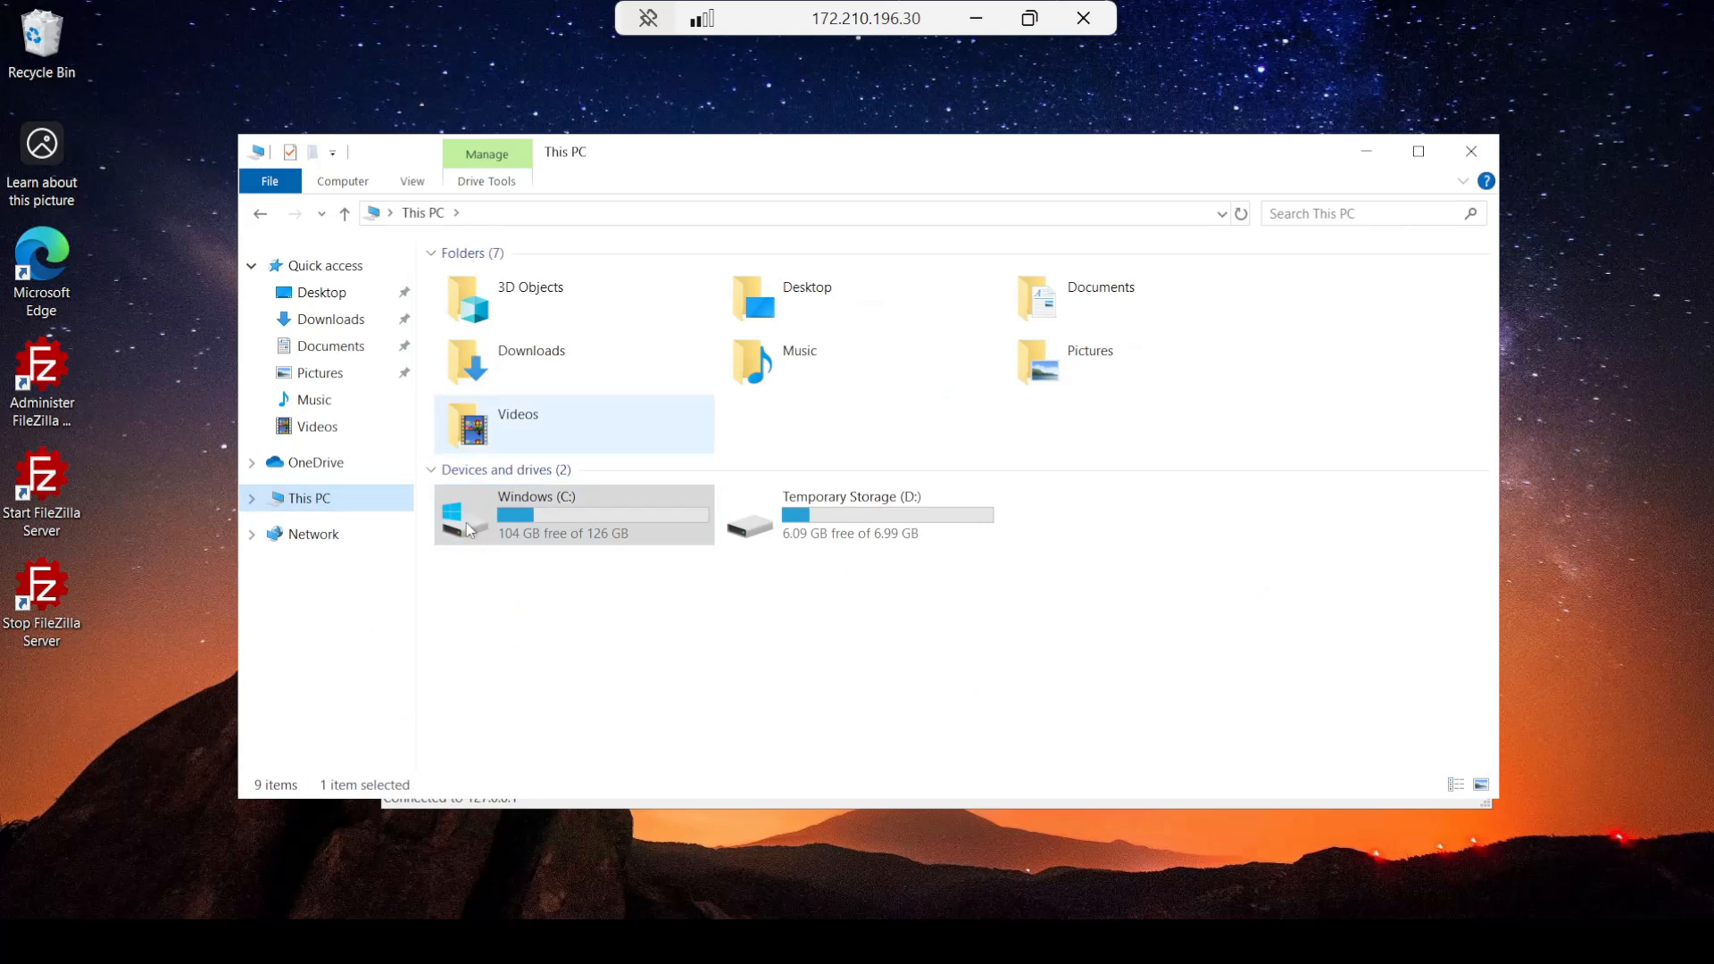
double_click(505, 499)
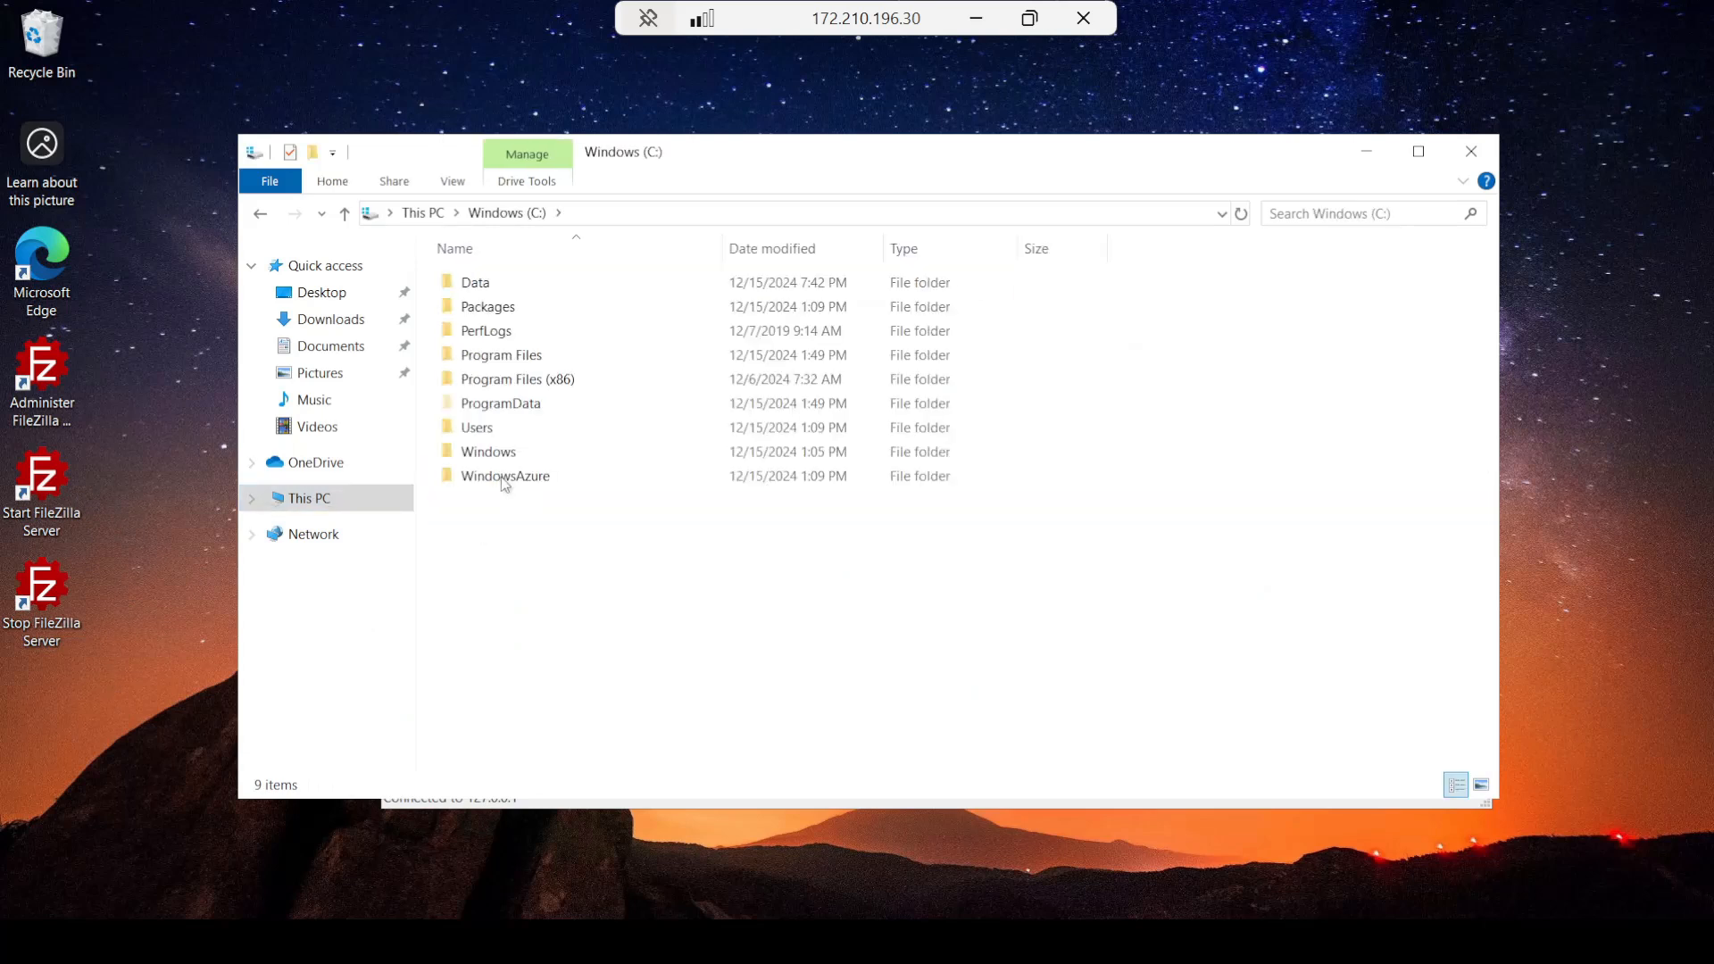
double_click(475, 283)
Step: Create a text document named hello world.txt in the VM's Data folder, enter "Hello!" as its content and save it
right_click(509, 363)
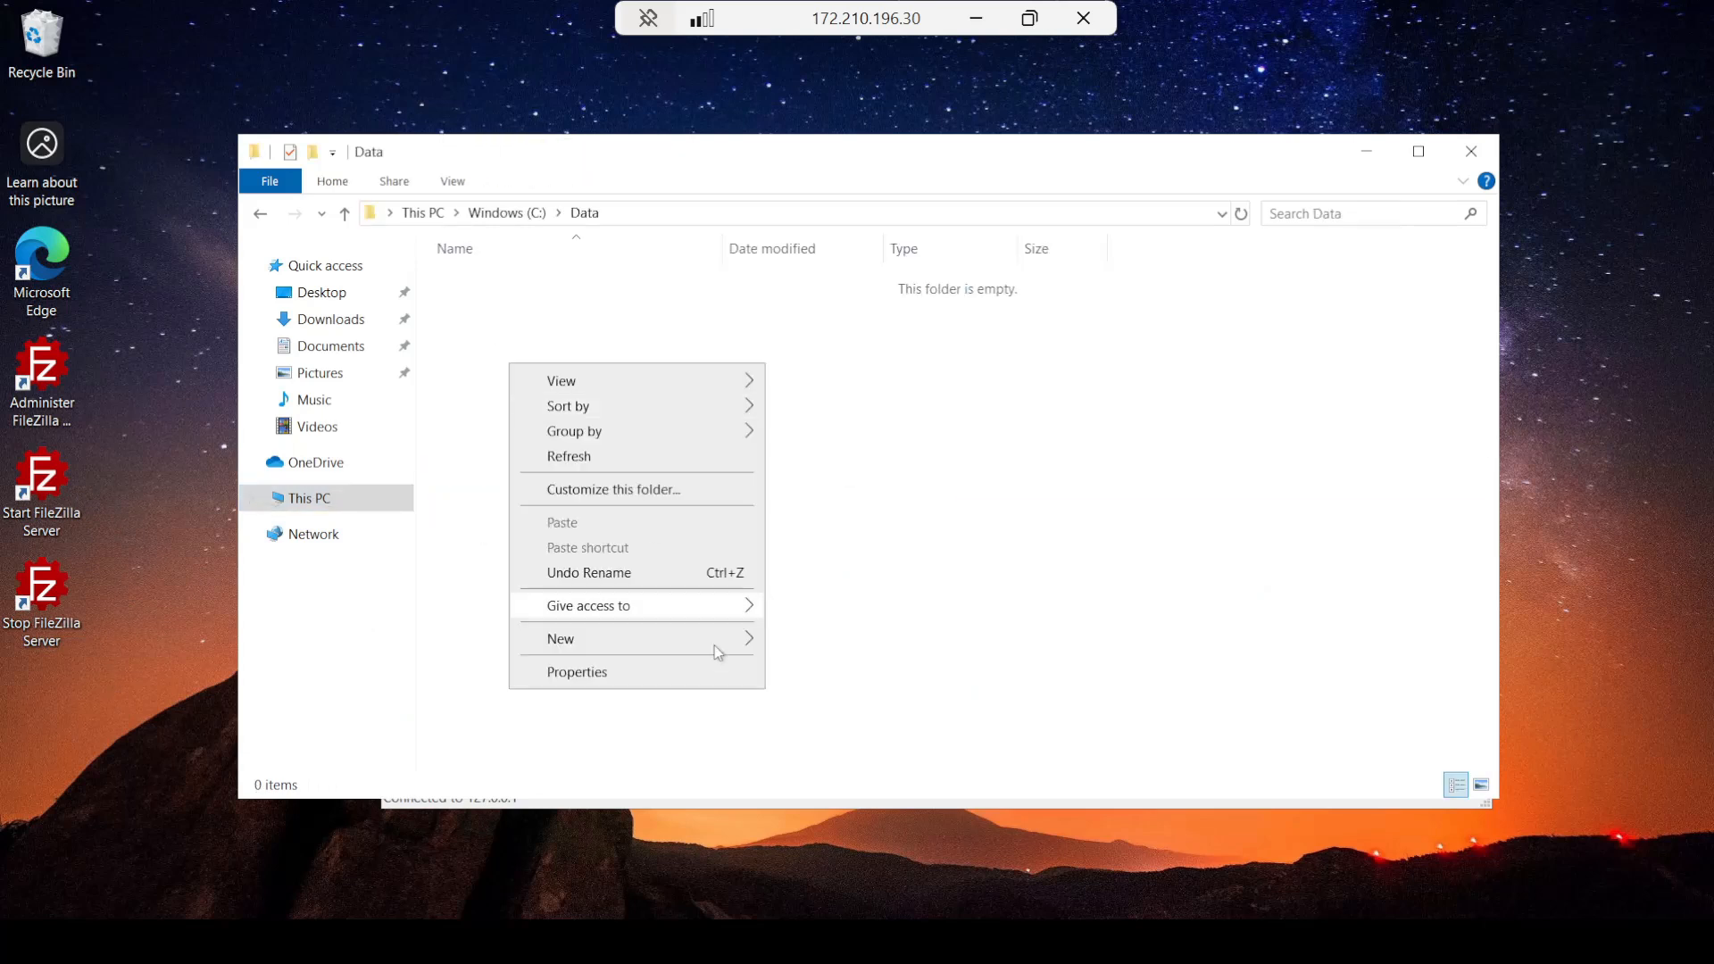
mouse_move(750, 638)
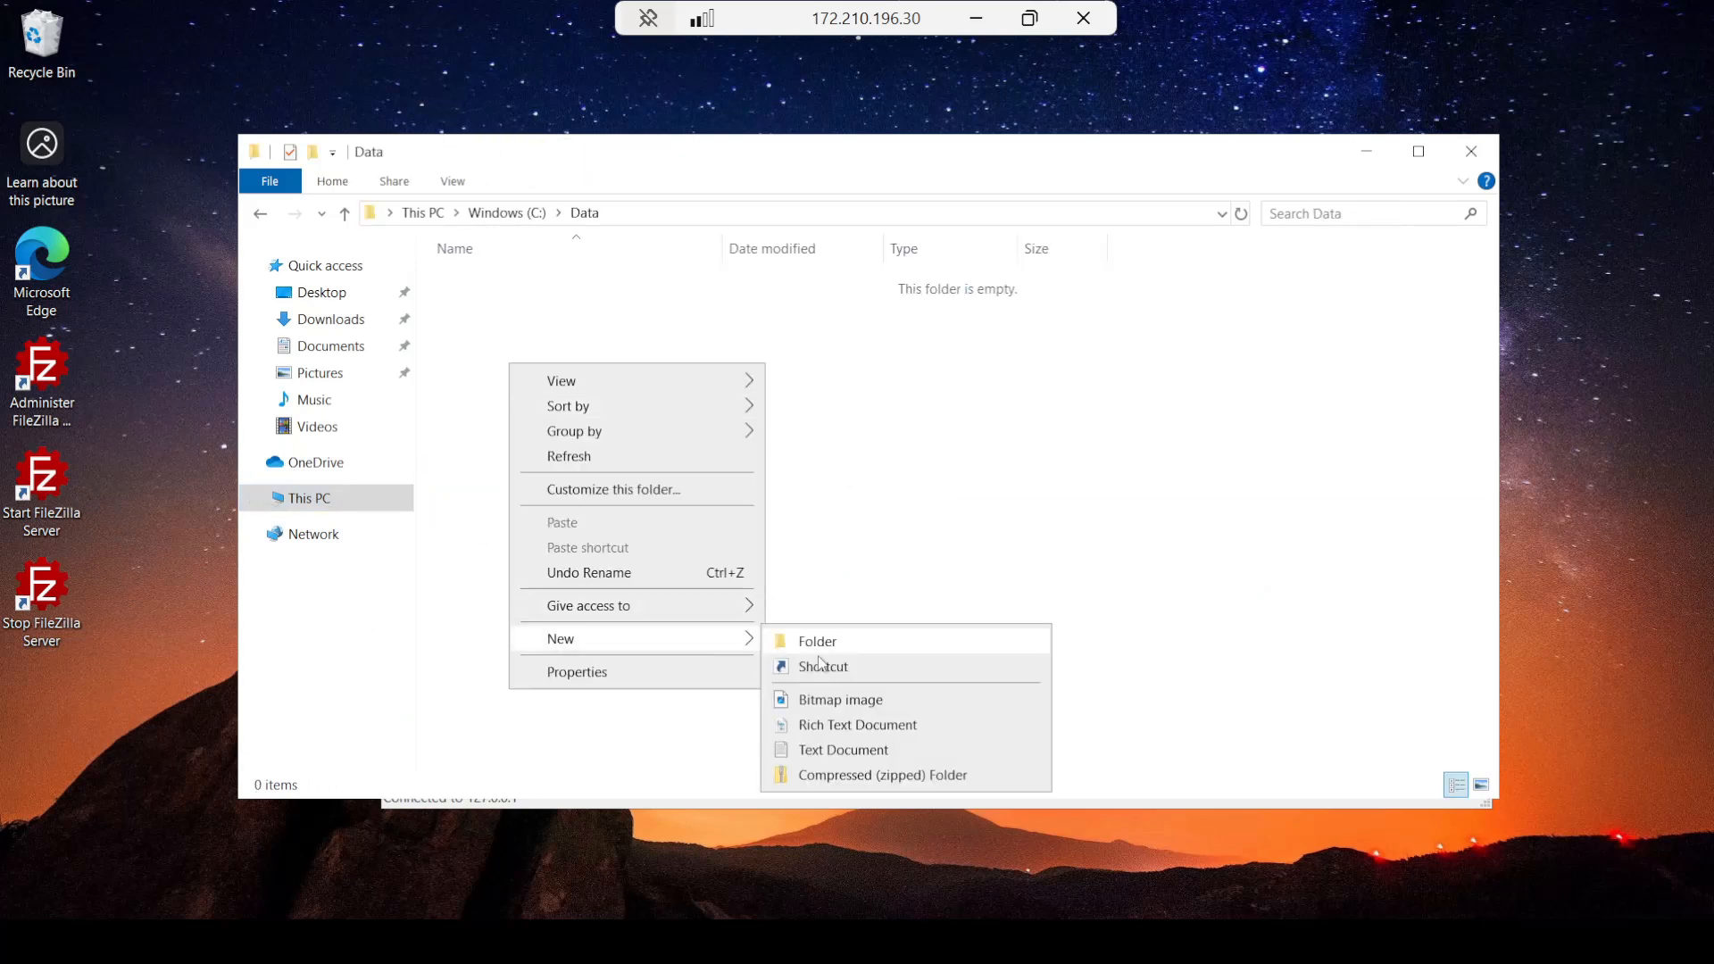
left_click(812, 749)
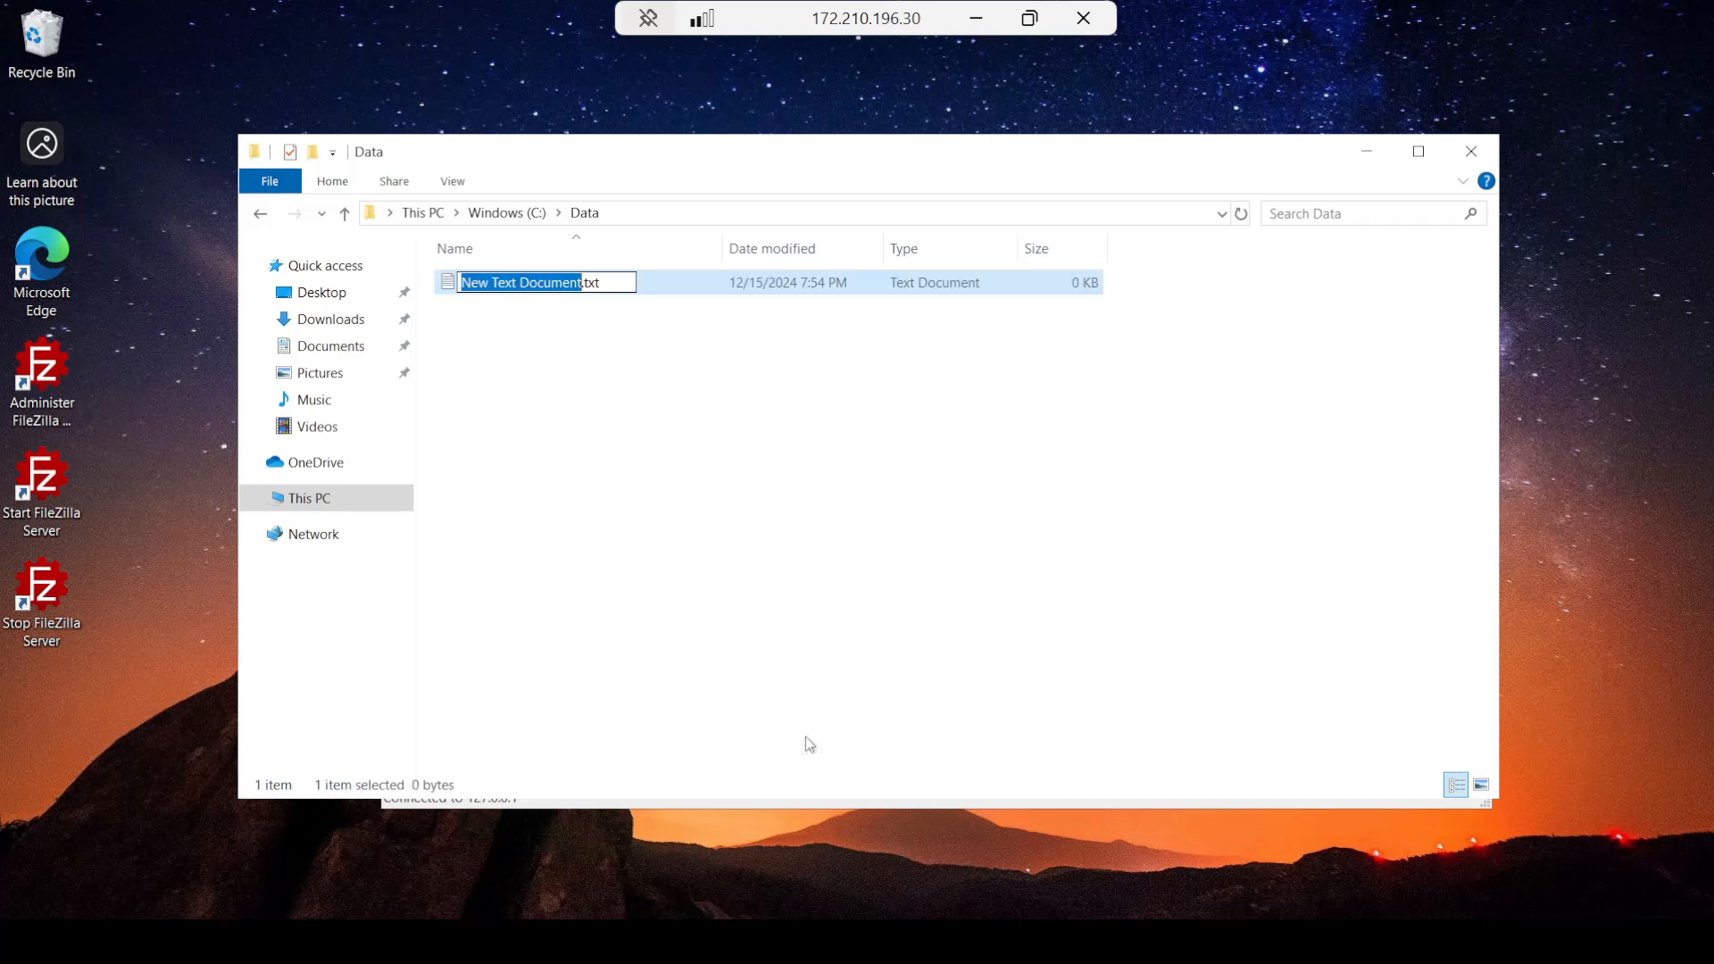
type("hello world")
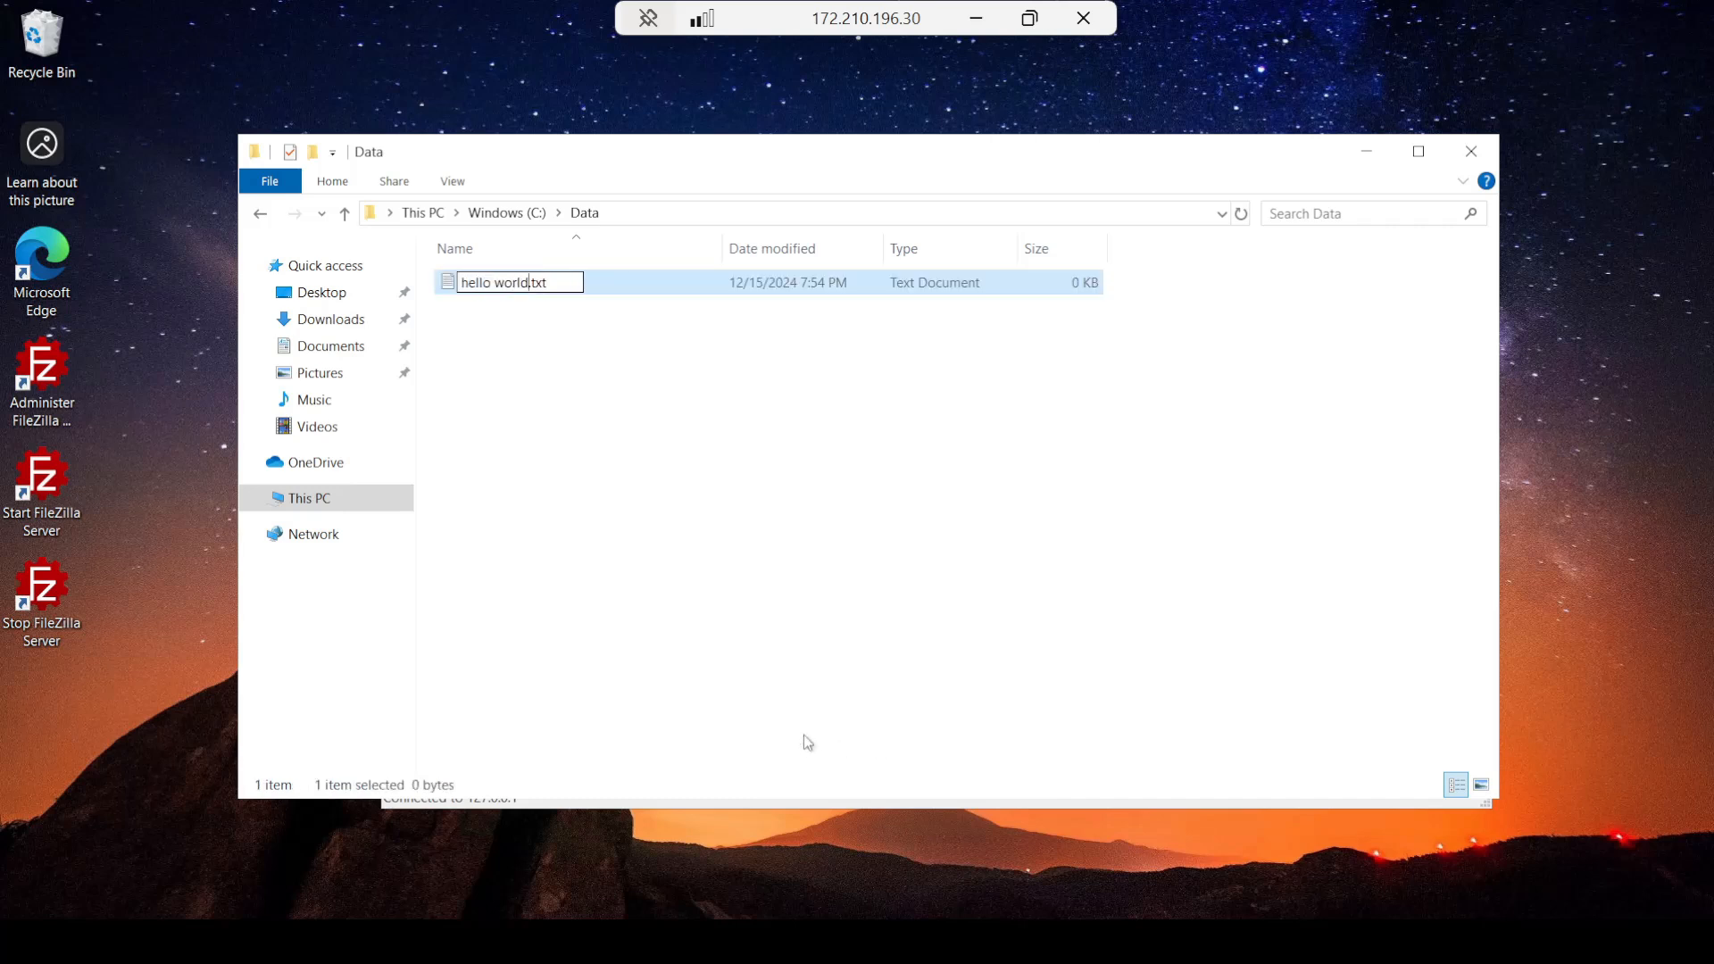
key("Return")
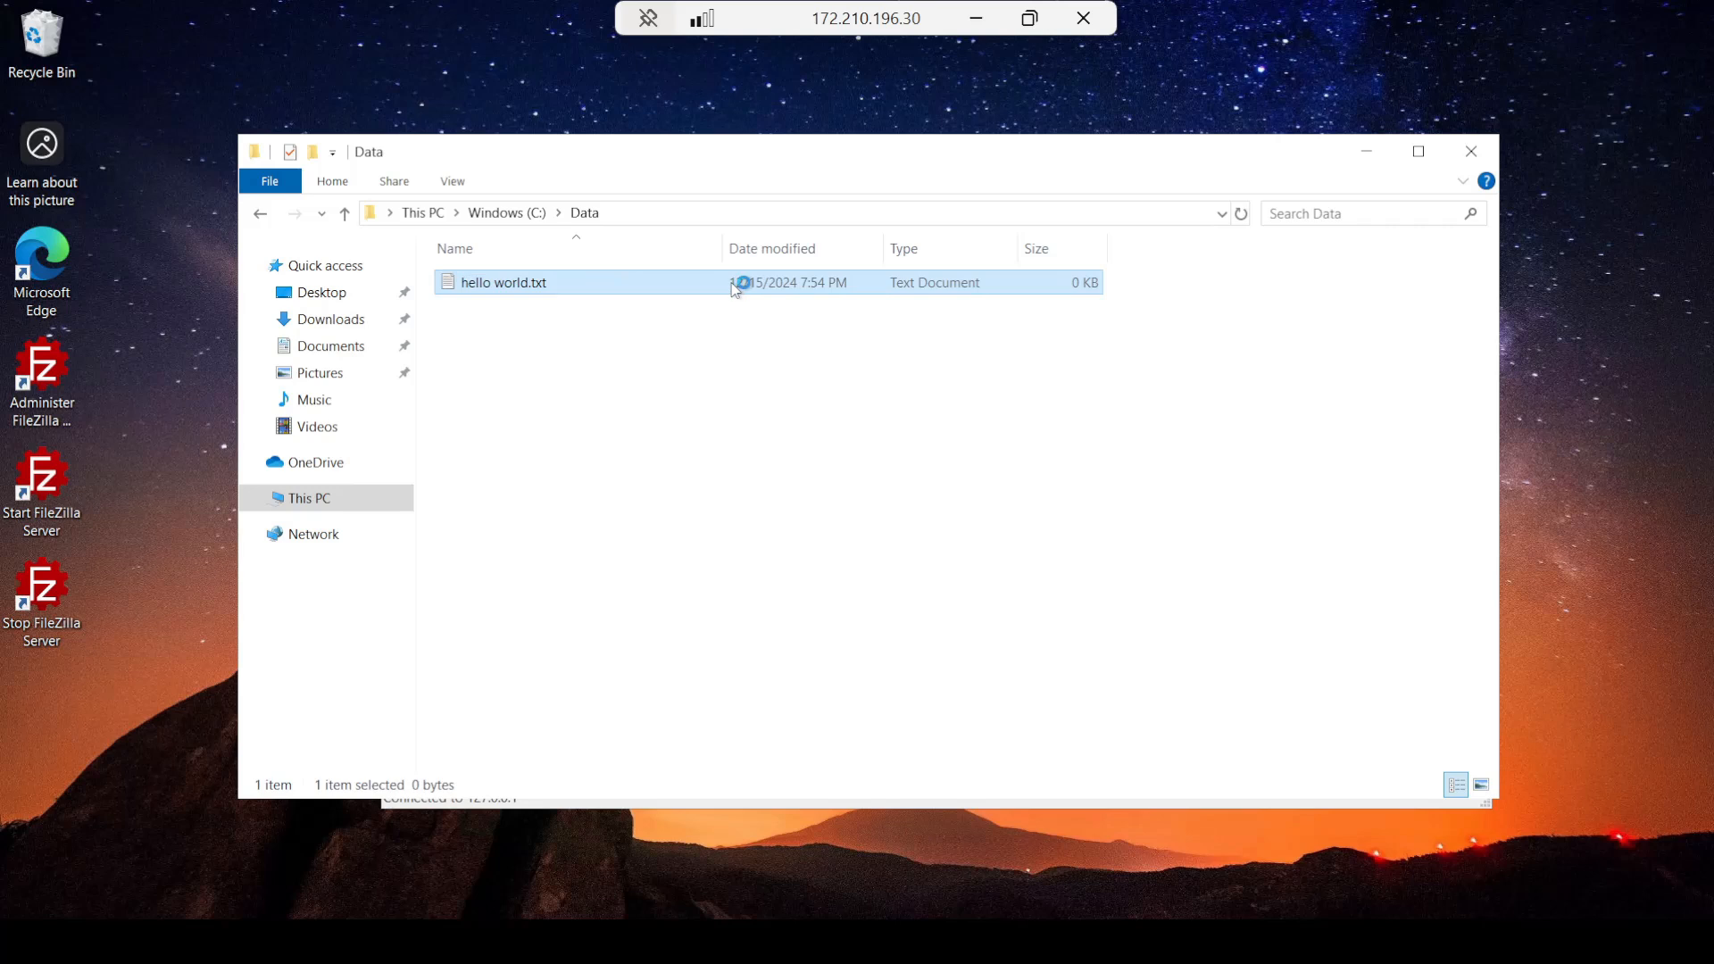
type("Hello!")
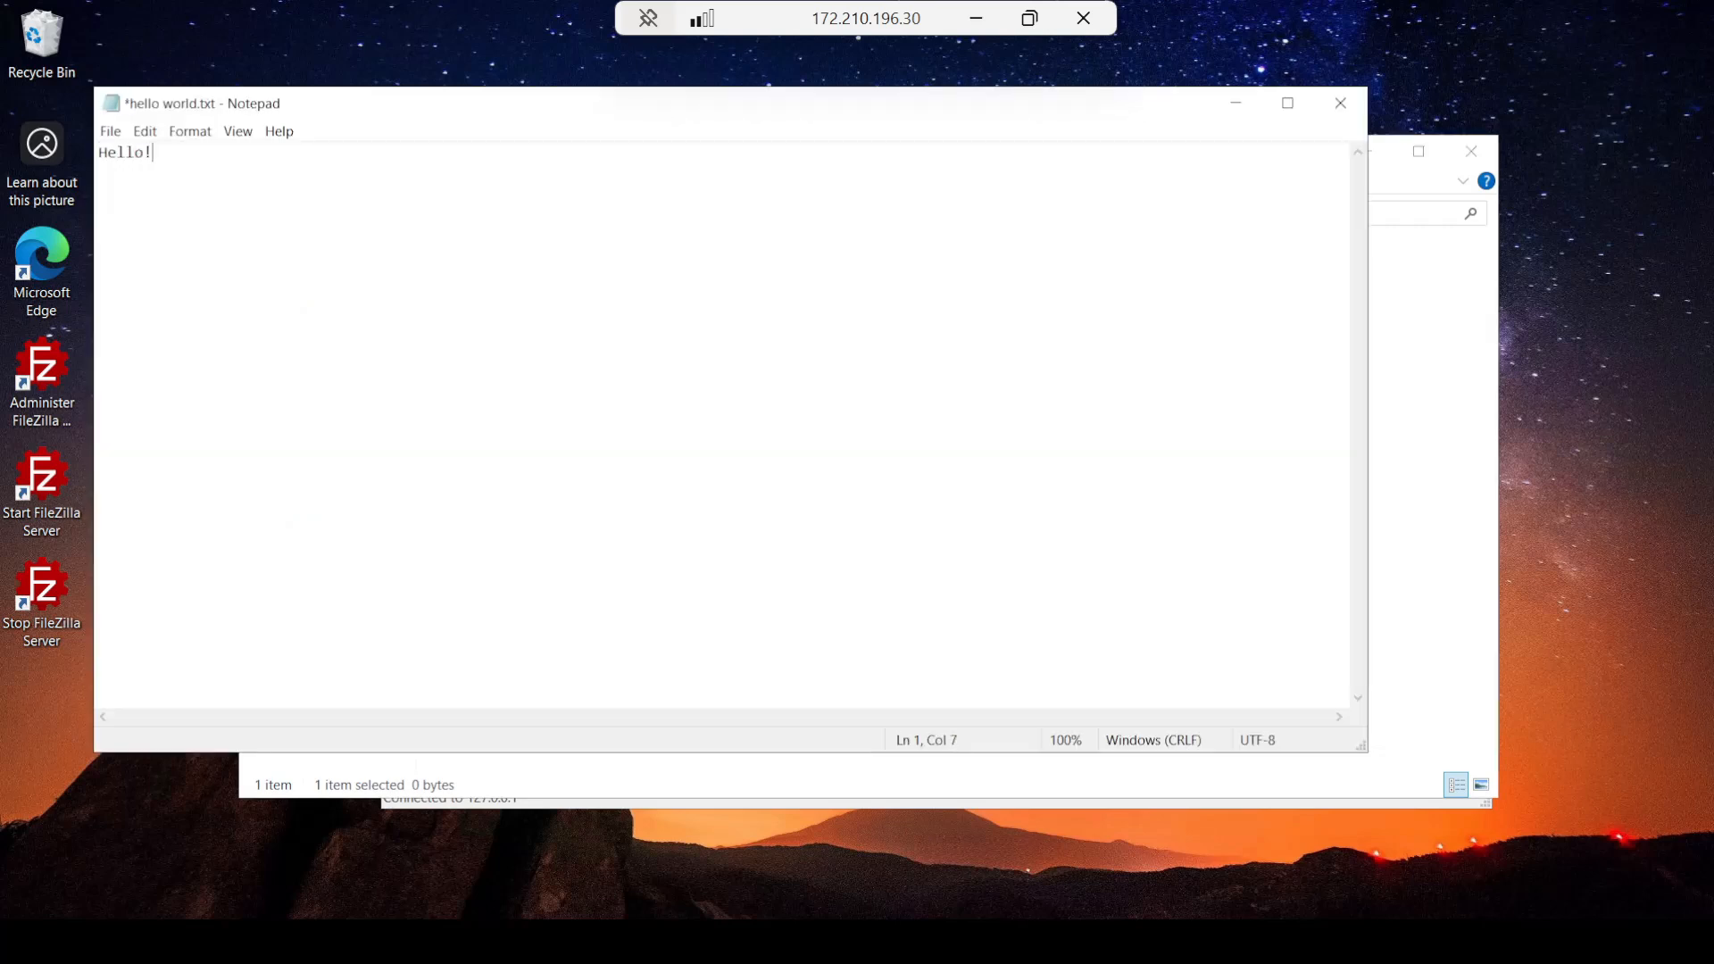
key("ctrl+s")
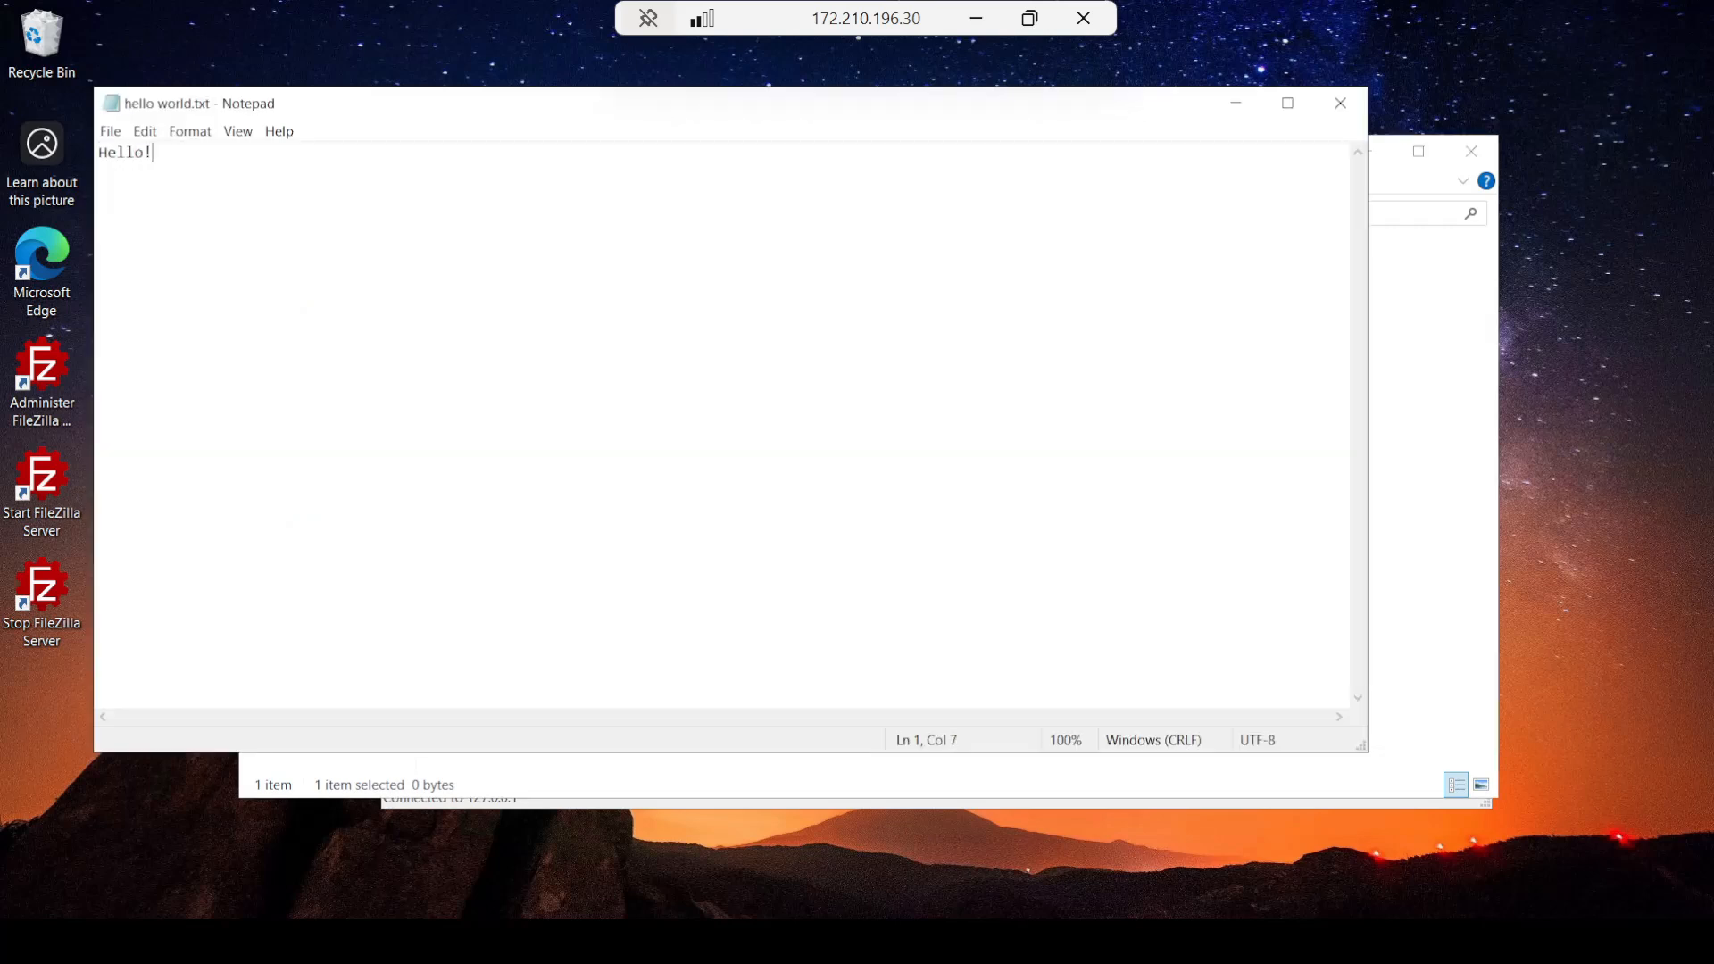
Step: Minimize the remote desktop, return to the FTP client, and refresh the remote SharedFolder listing
left_click(977, 18)
left_click(953, 350)
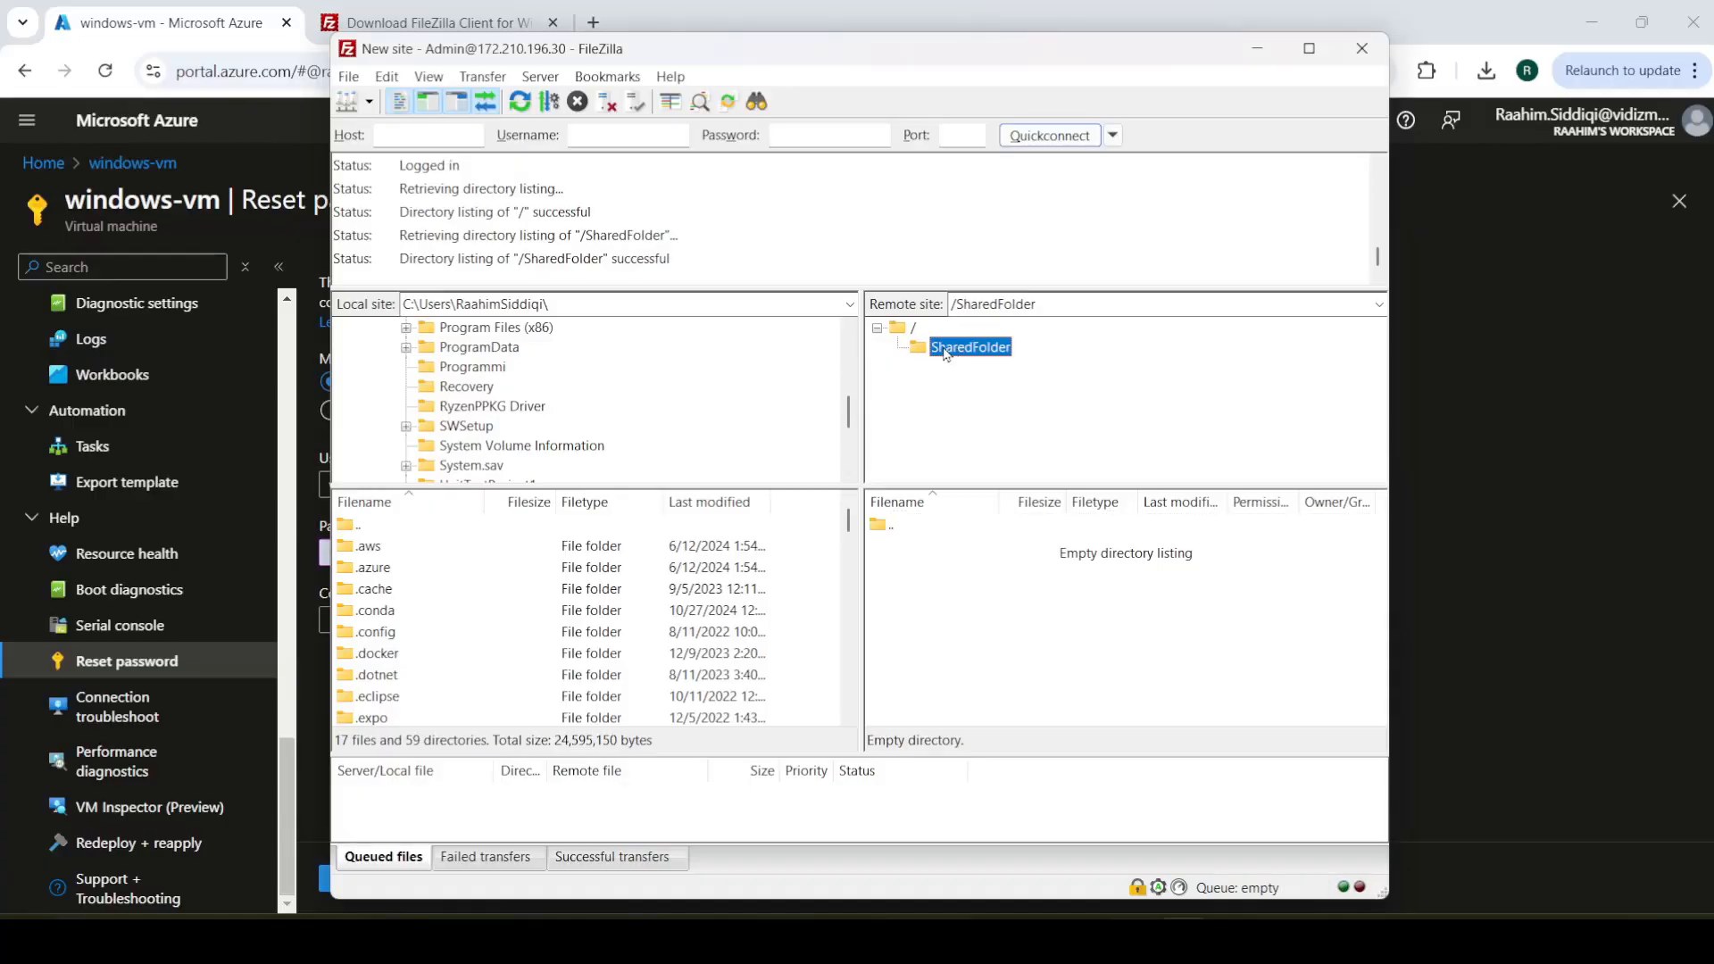
double_click(899, 530)
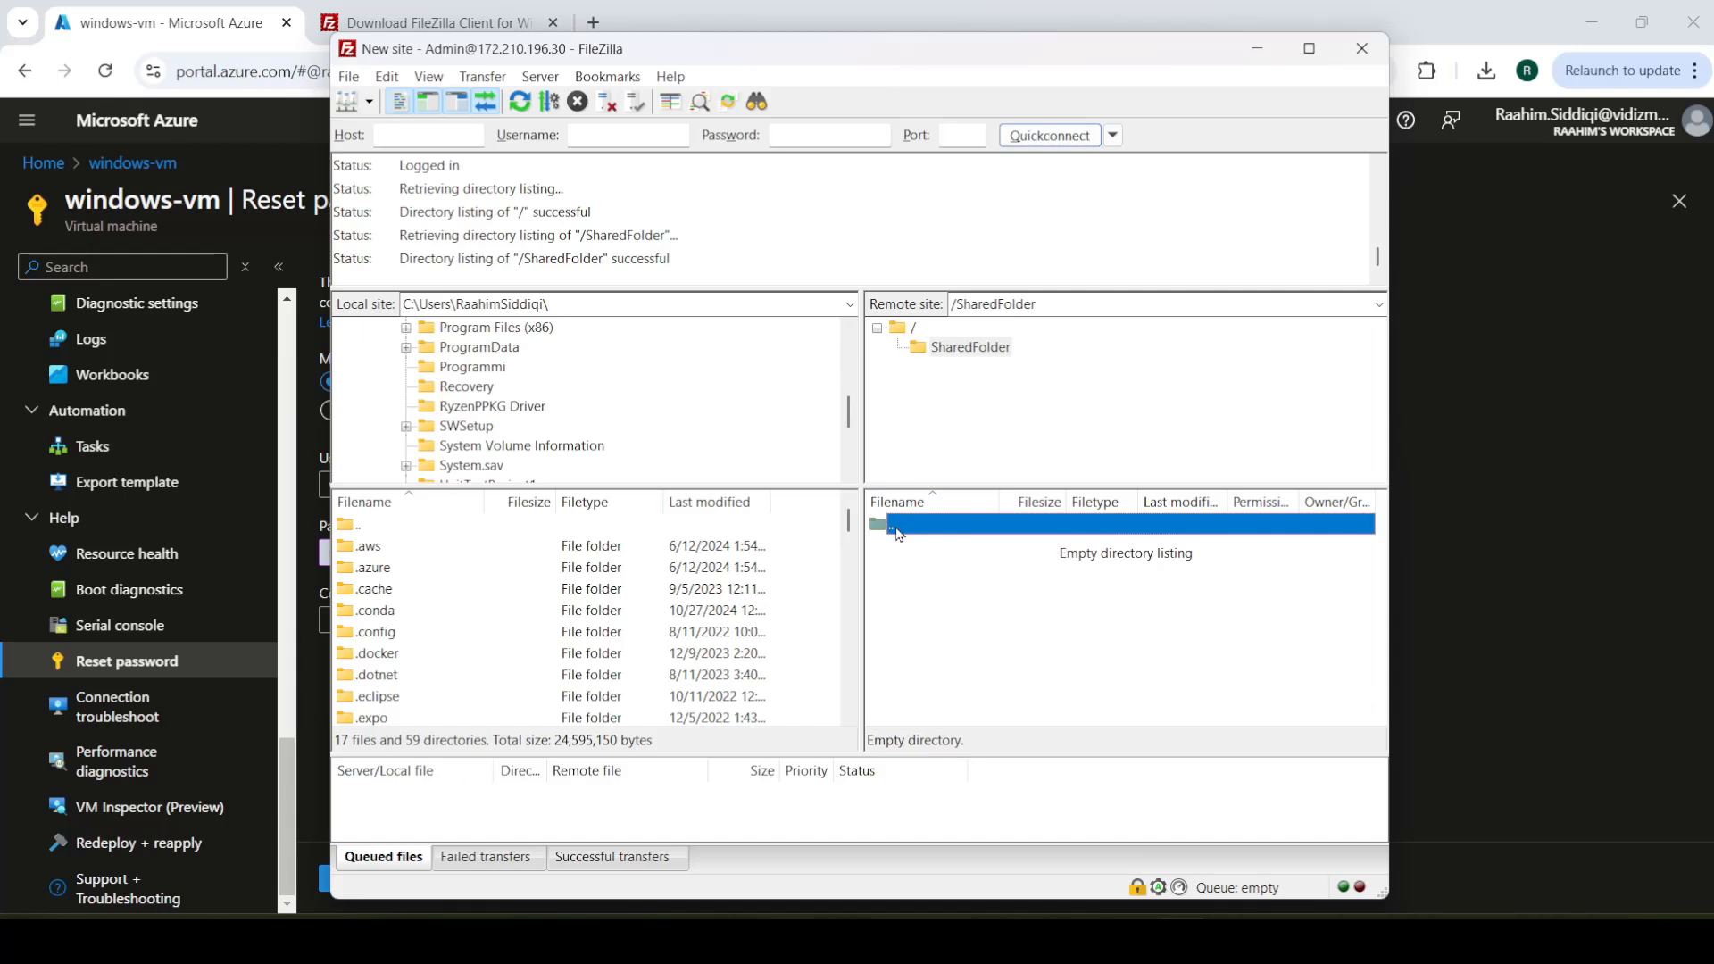
double_click(924, 546)
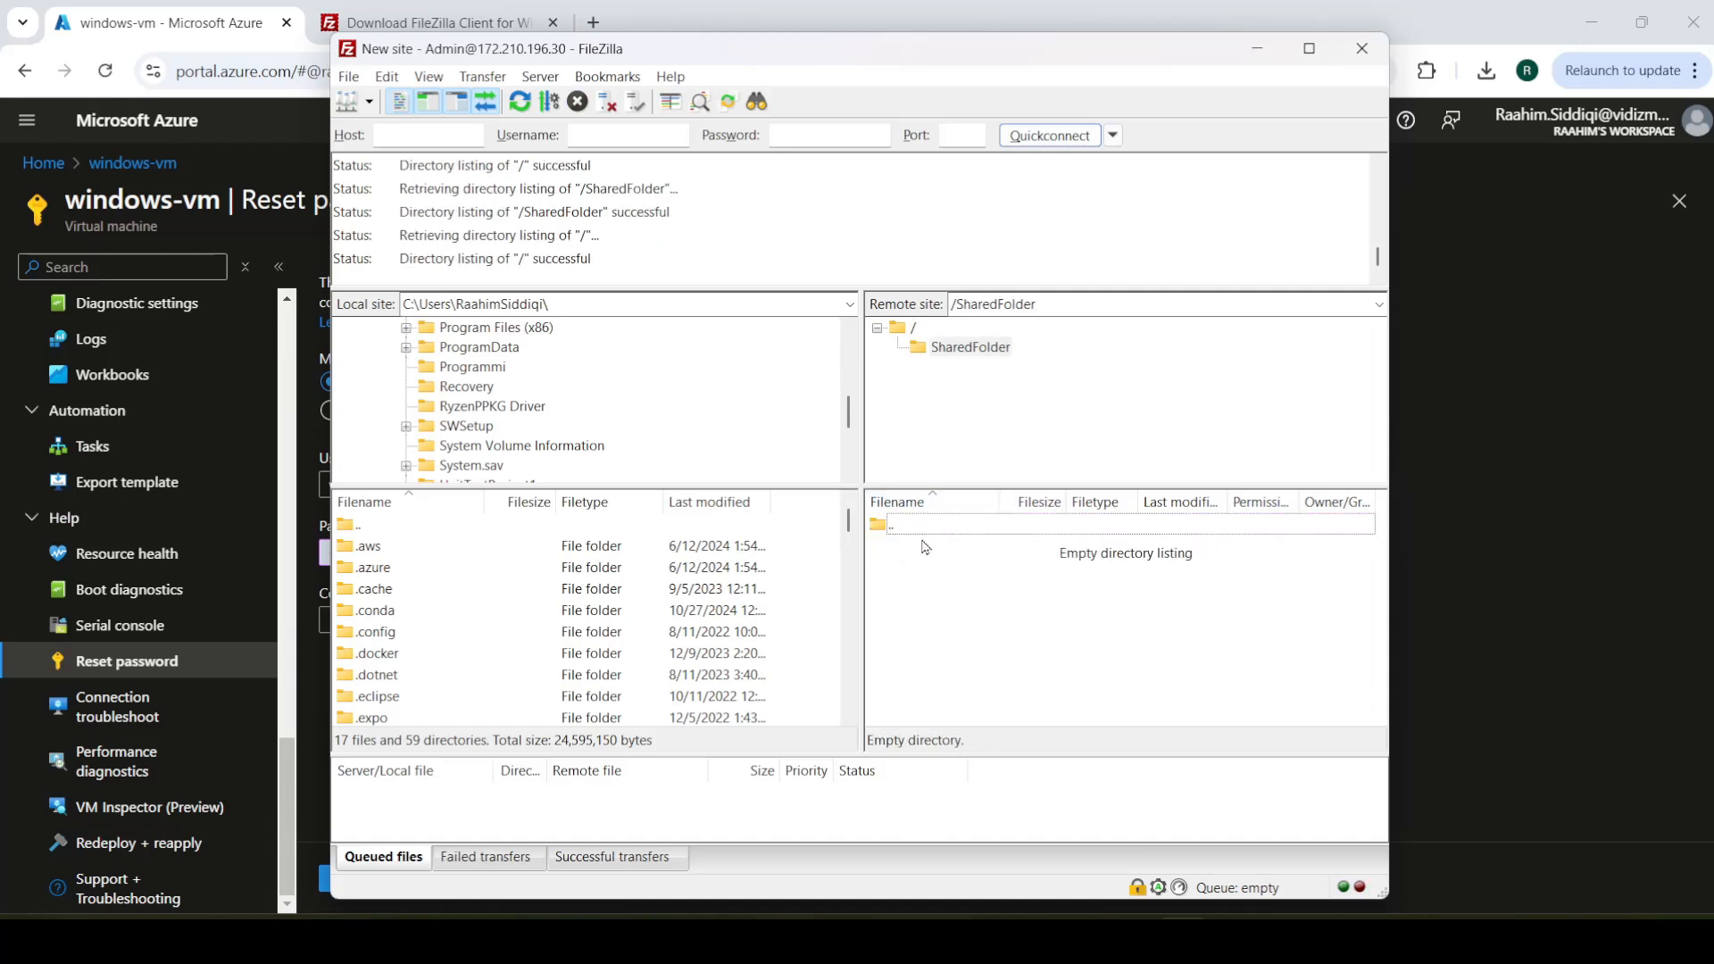
right_click(931, 574)
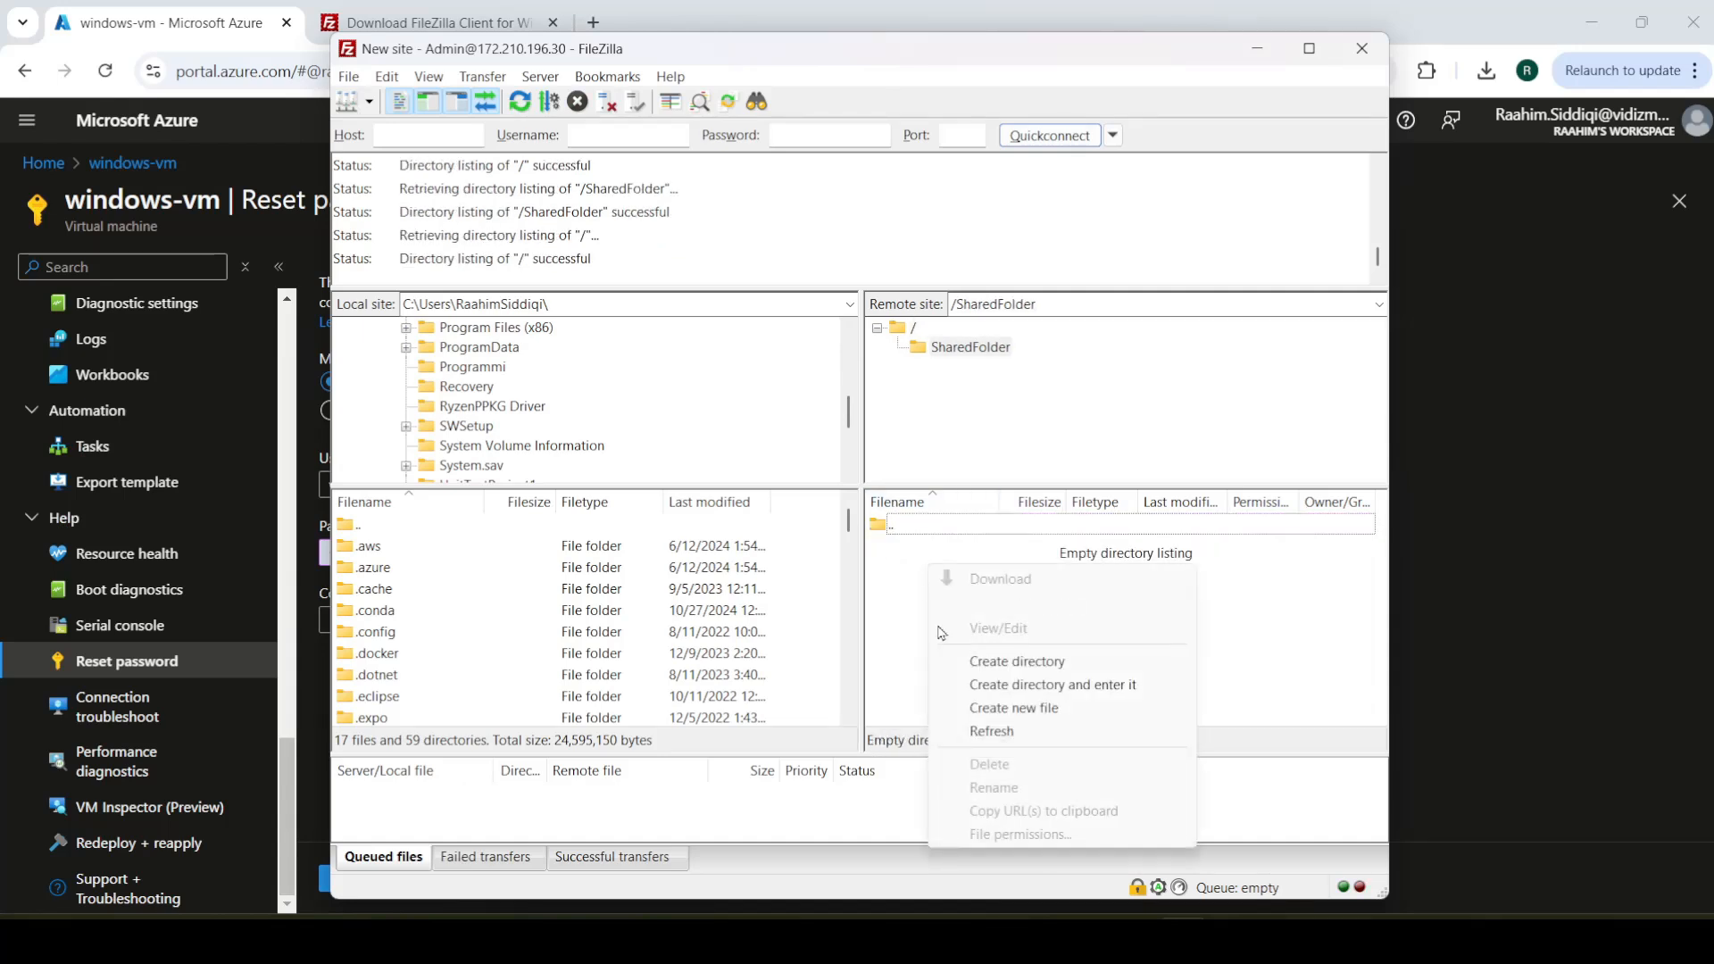
left_click(981, 730)
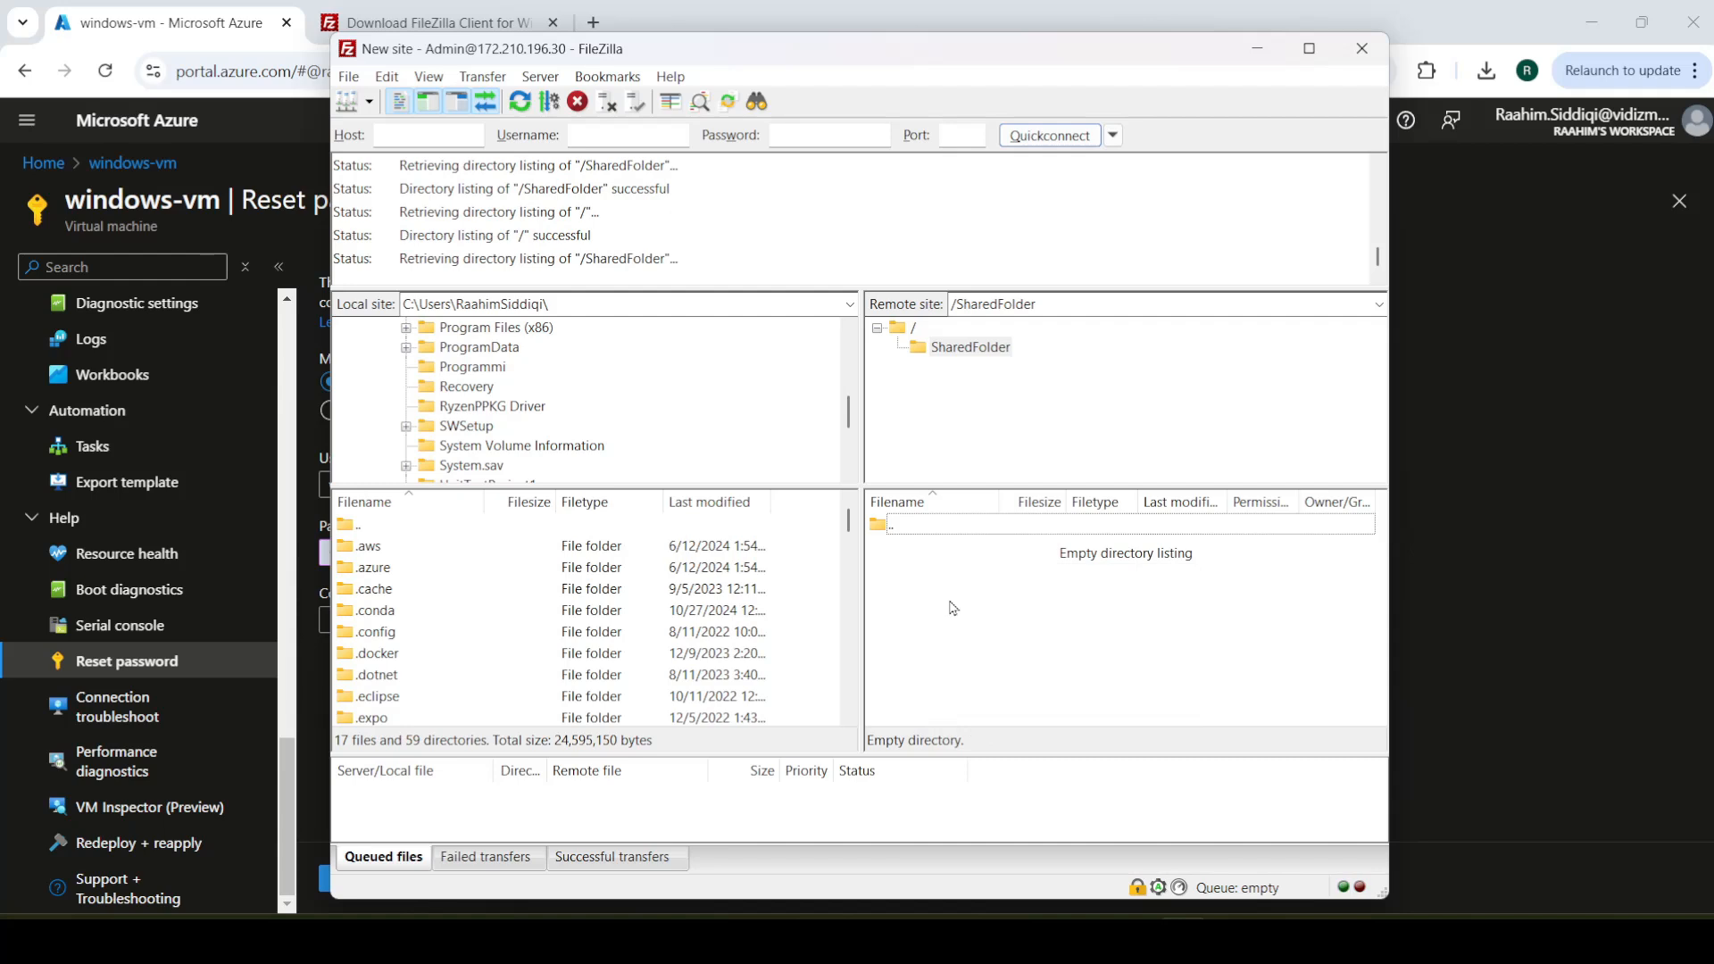
Step: Download hello world.txt from the remote SharedFolder to the local user folder and select the local copy
left_click(909, 548)
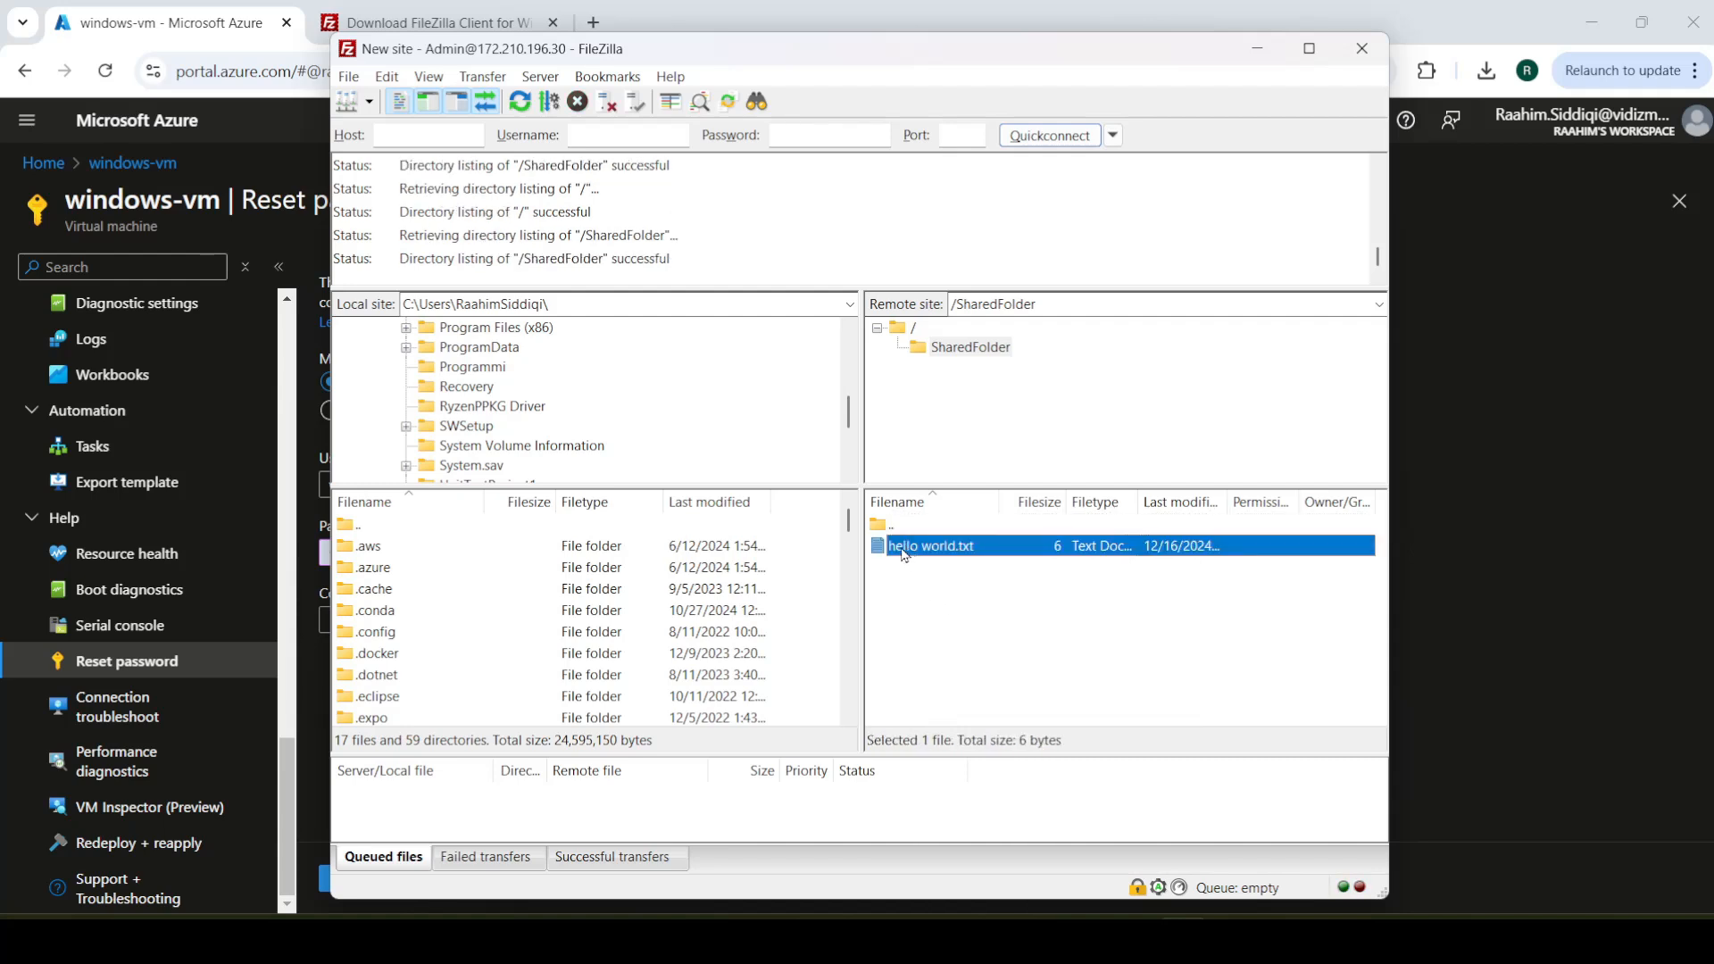
right_click(904, 552)
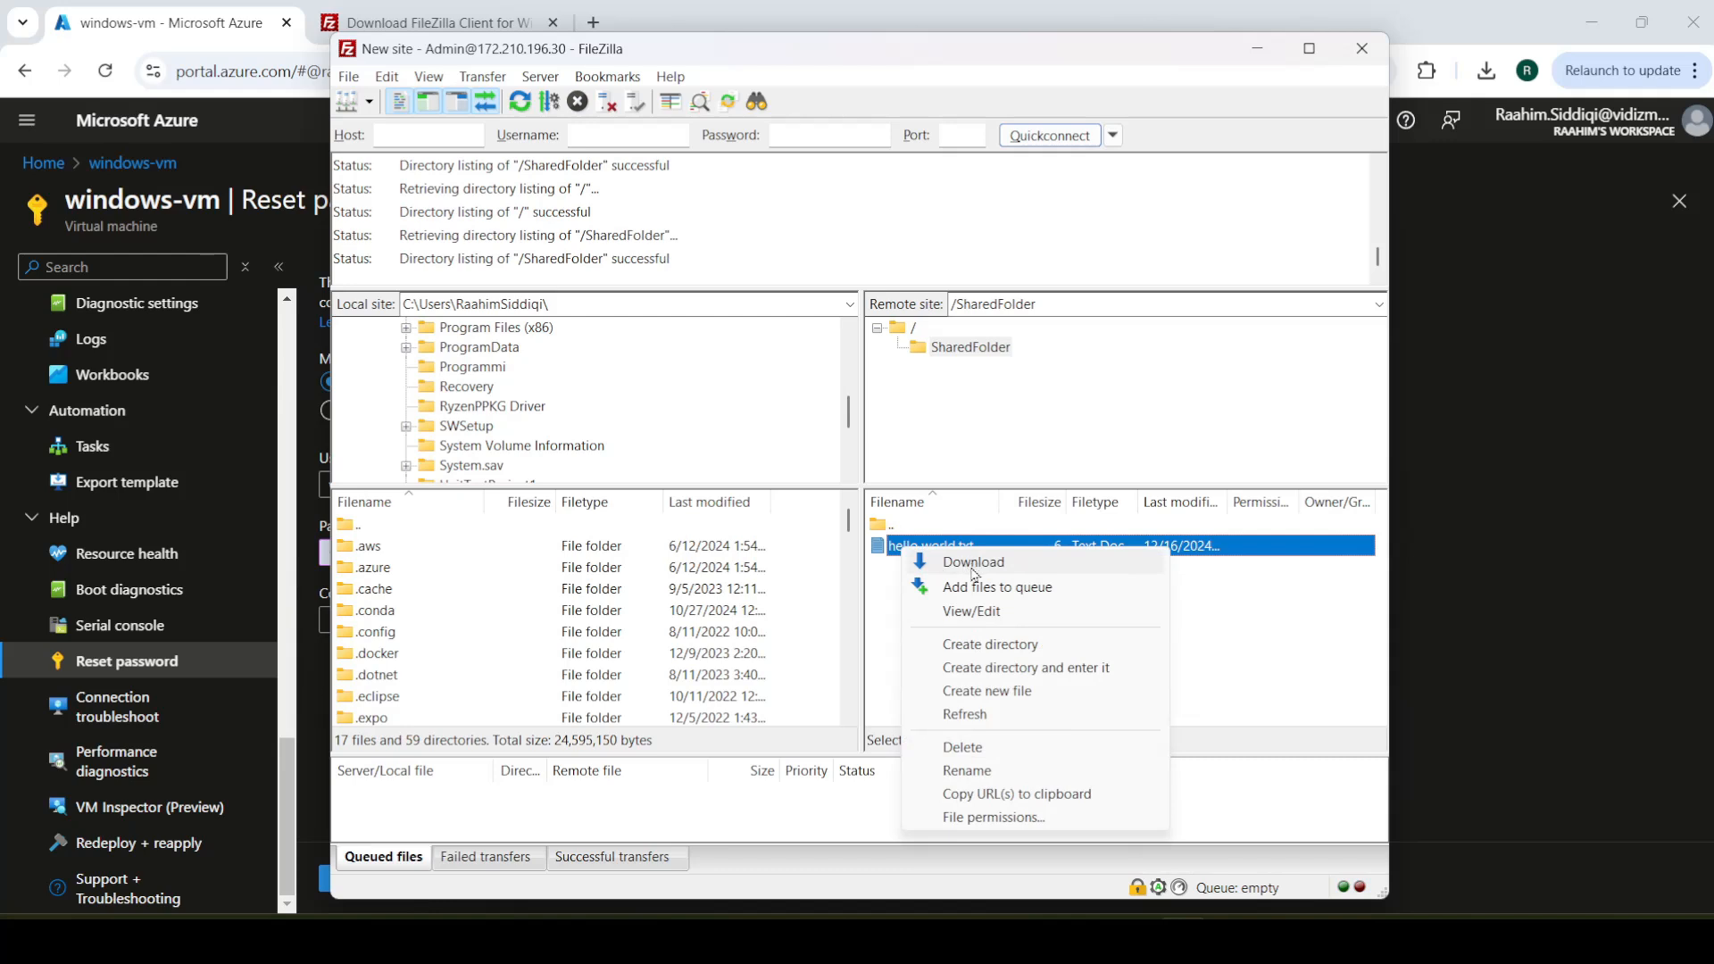
left_click(576, 306)
left_click_drag(566, 303, 387, 300)
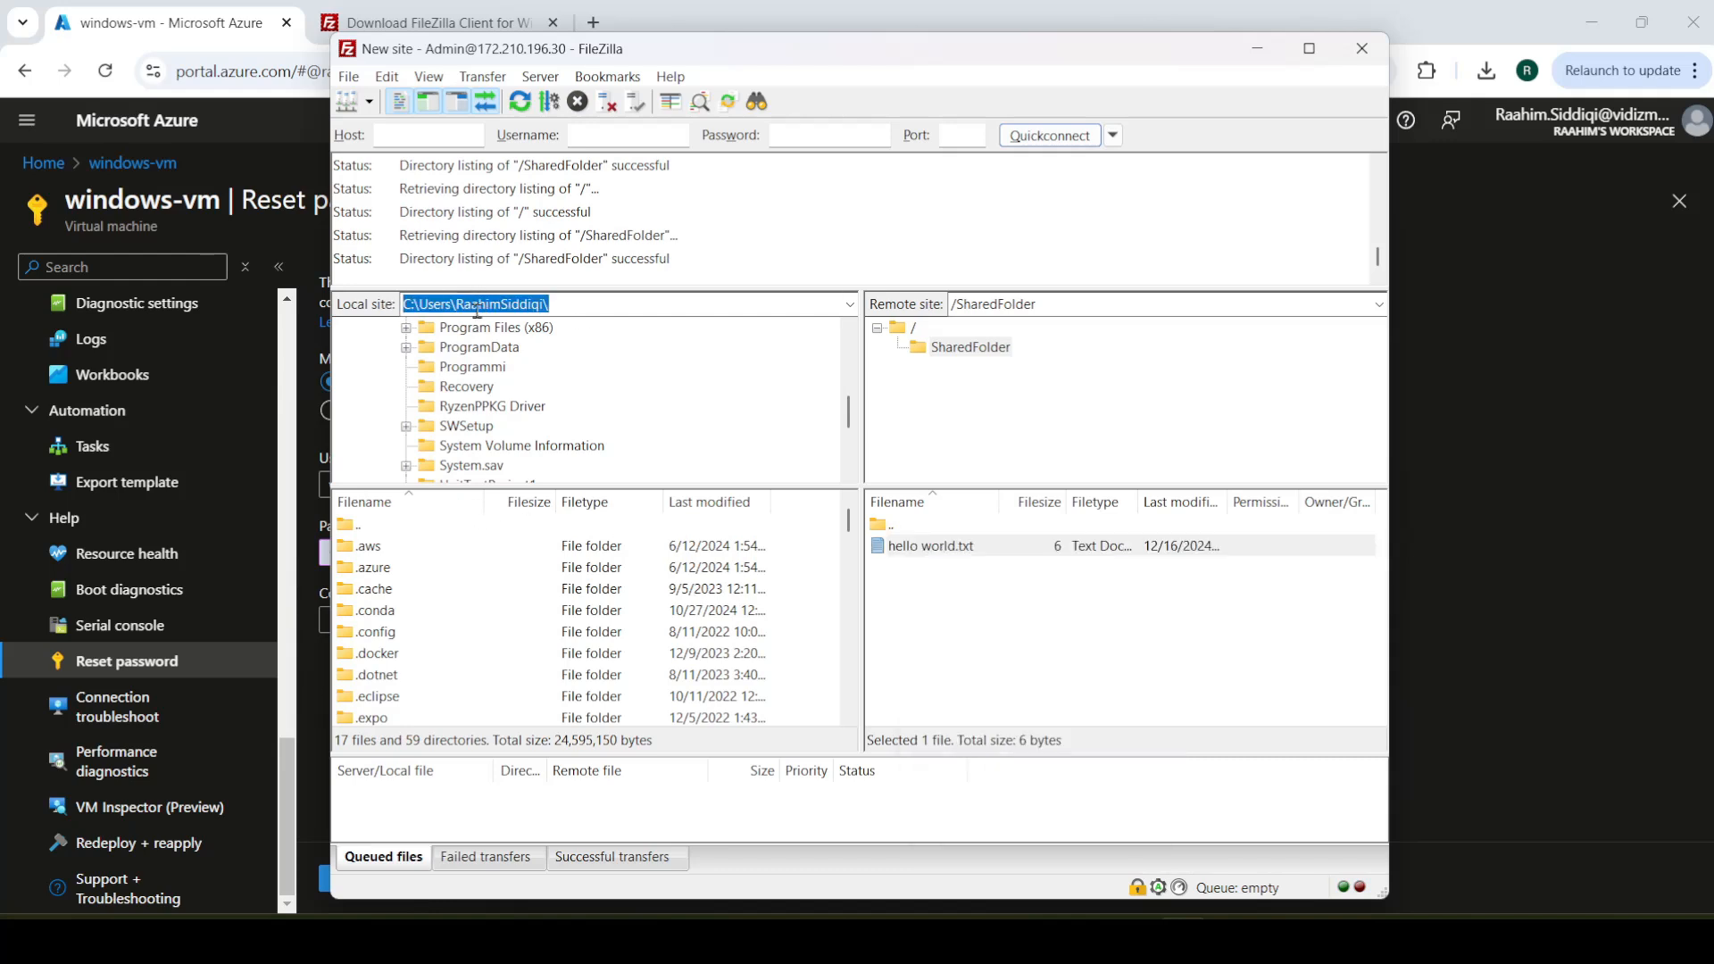
right_click(929, 548)
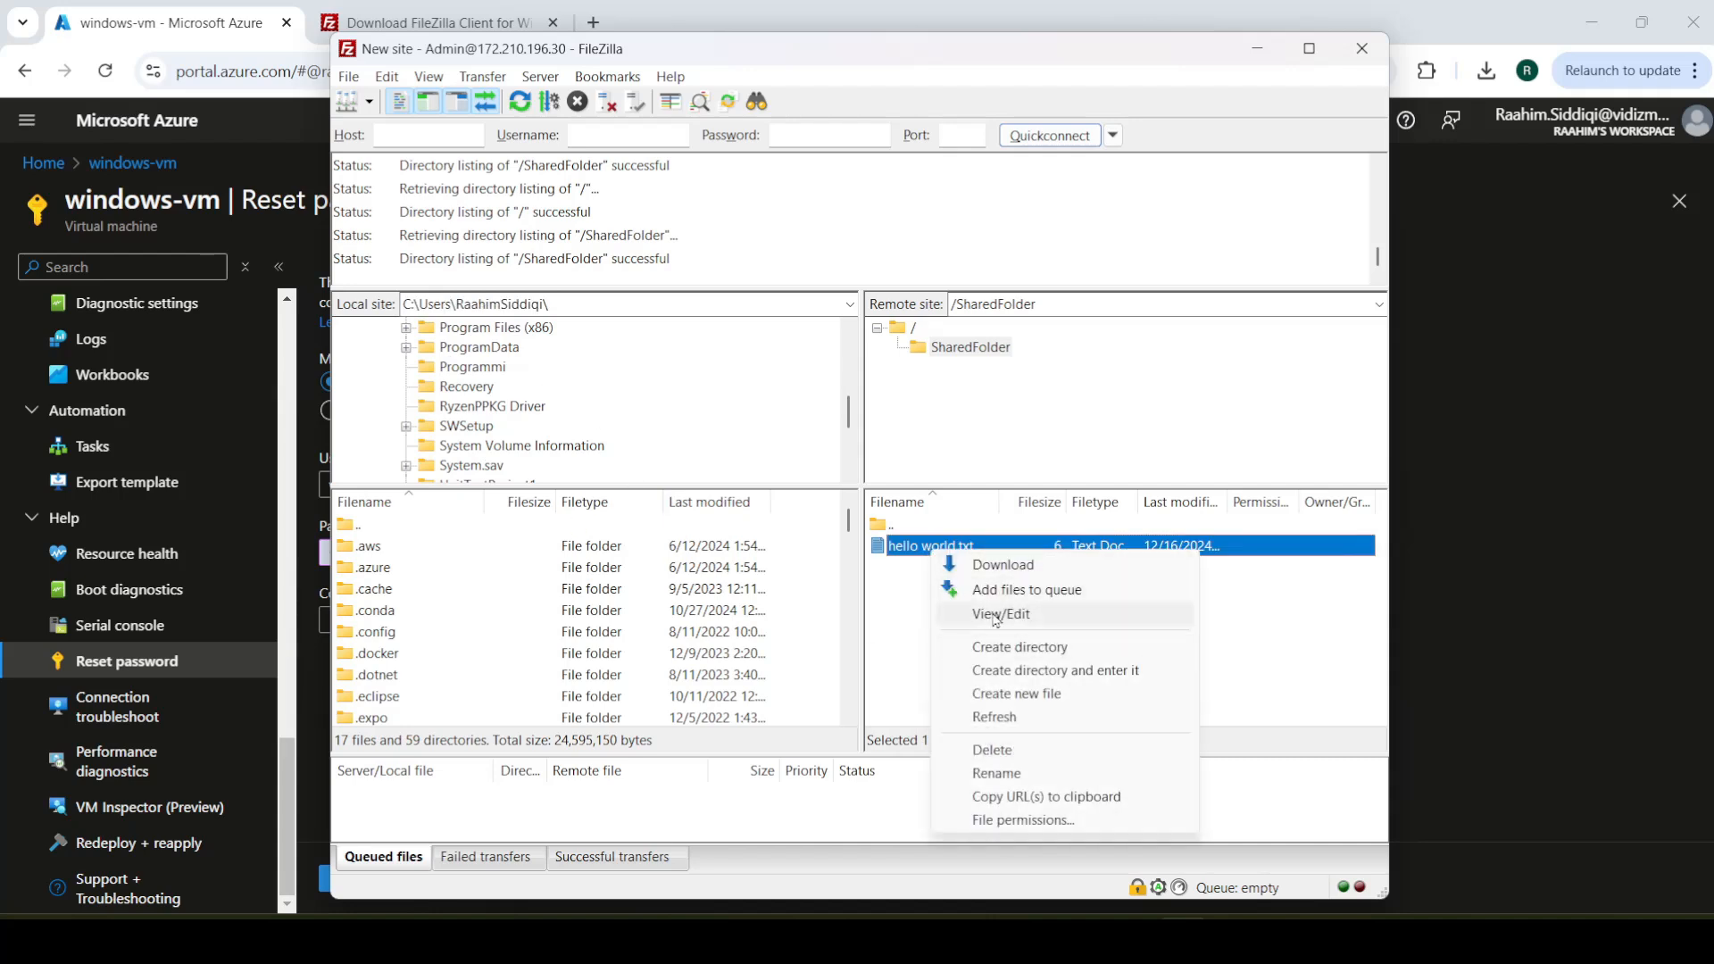
left_click(917, 575)
left_click_drag(917, 546, 817, 637)
scroll(850, 578, "down", 5)
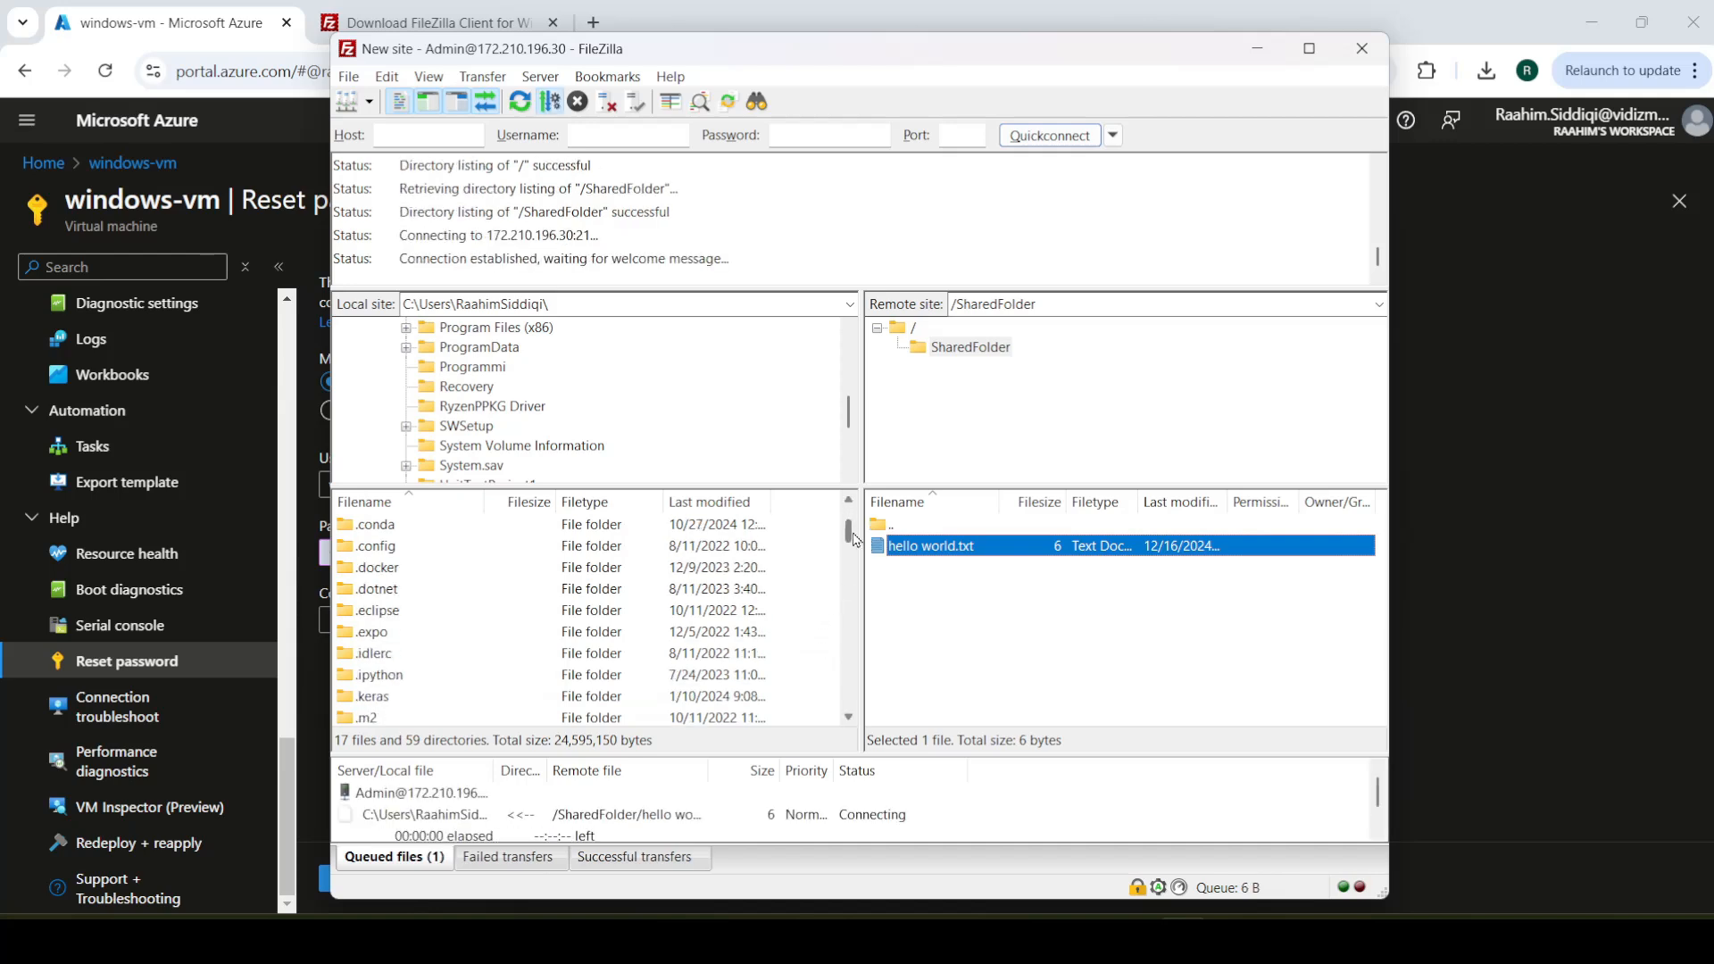
left_click_drag(848, 573, 816, 707)
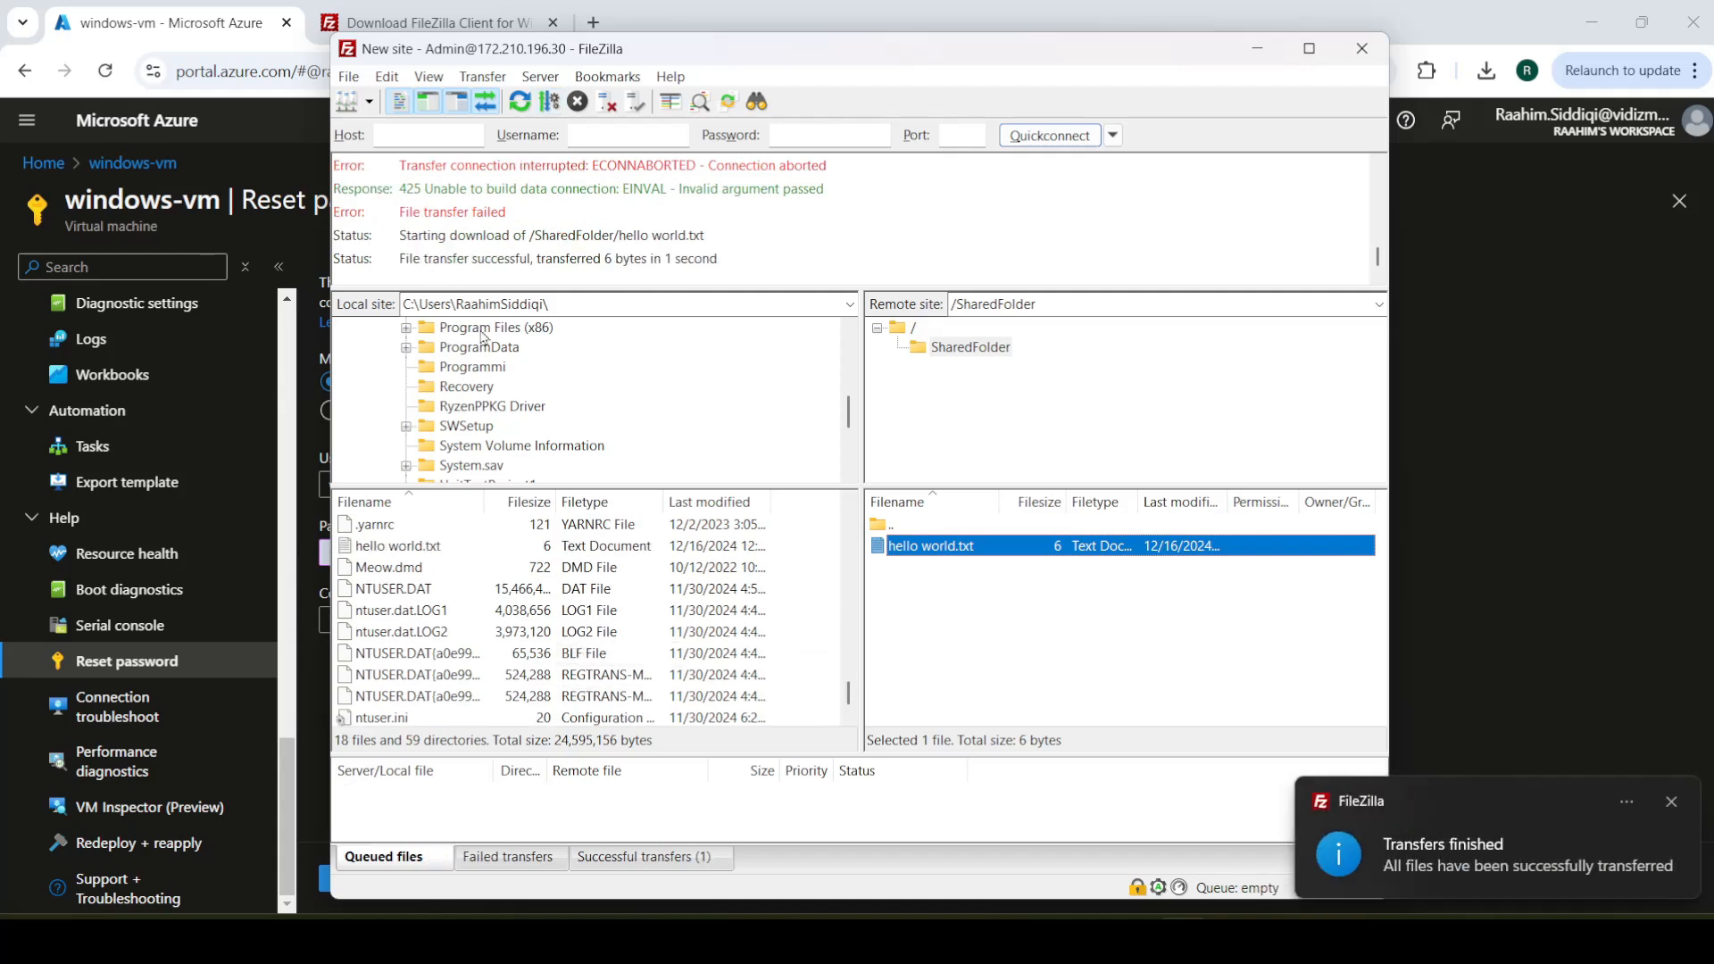
scroll(839, 613, "down", 1)
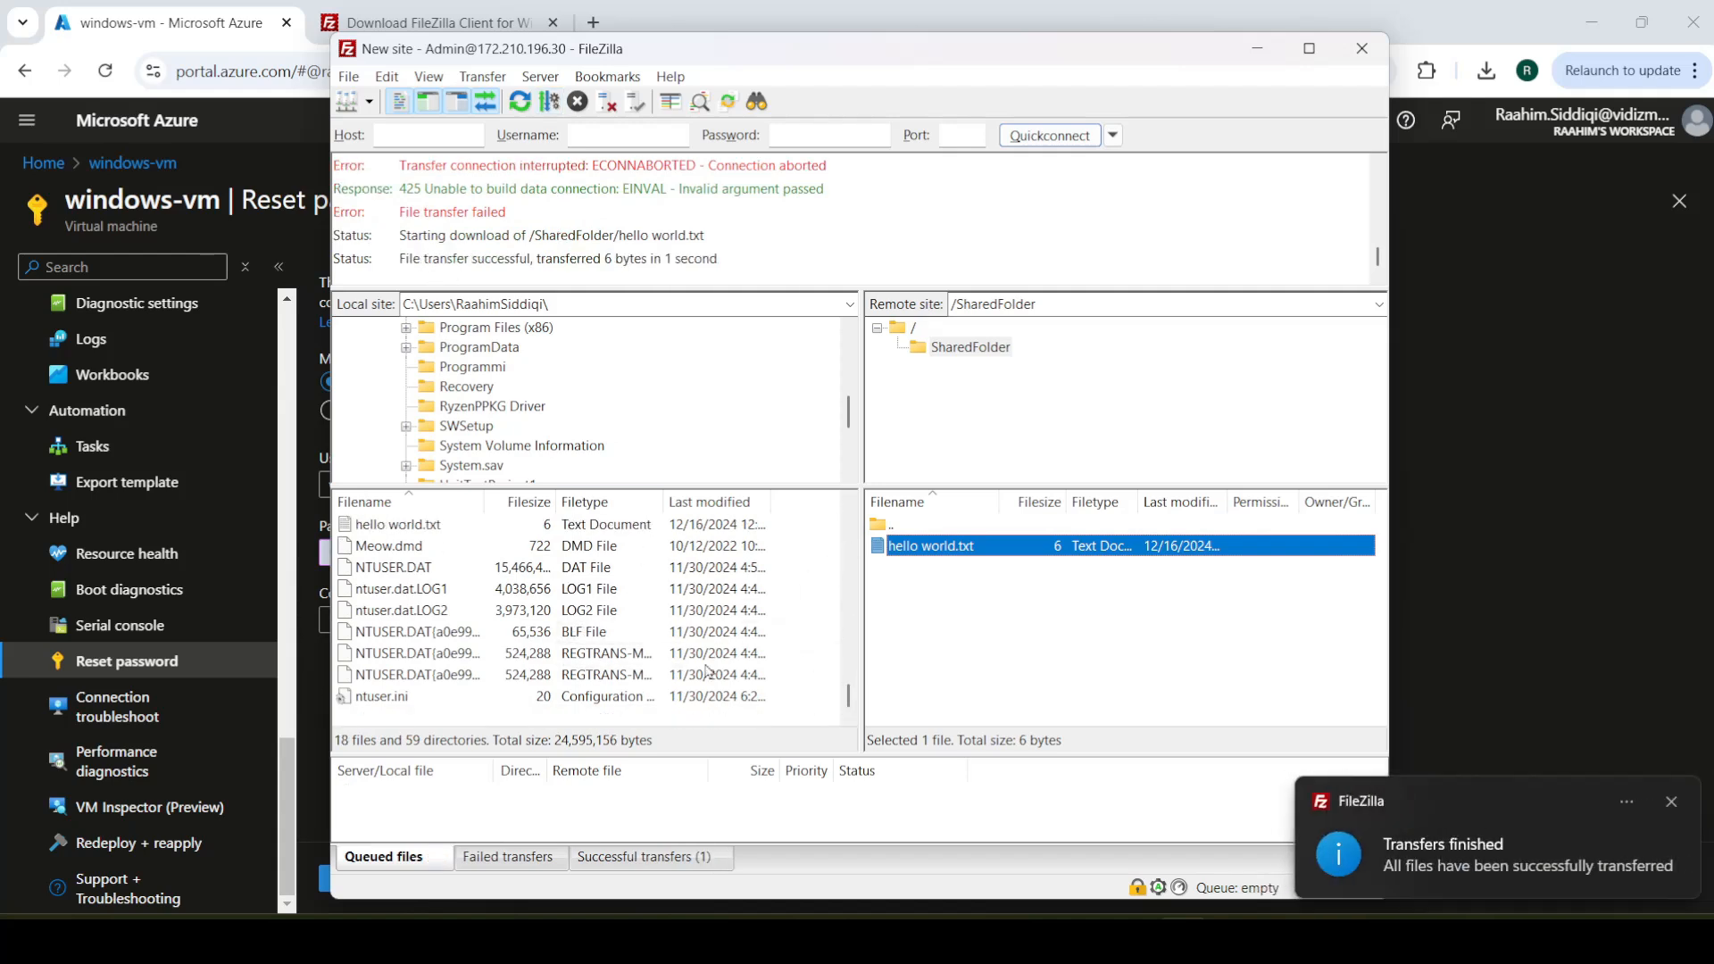
left_click(413, 524)
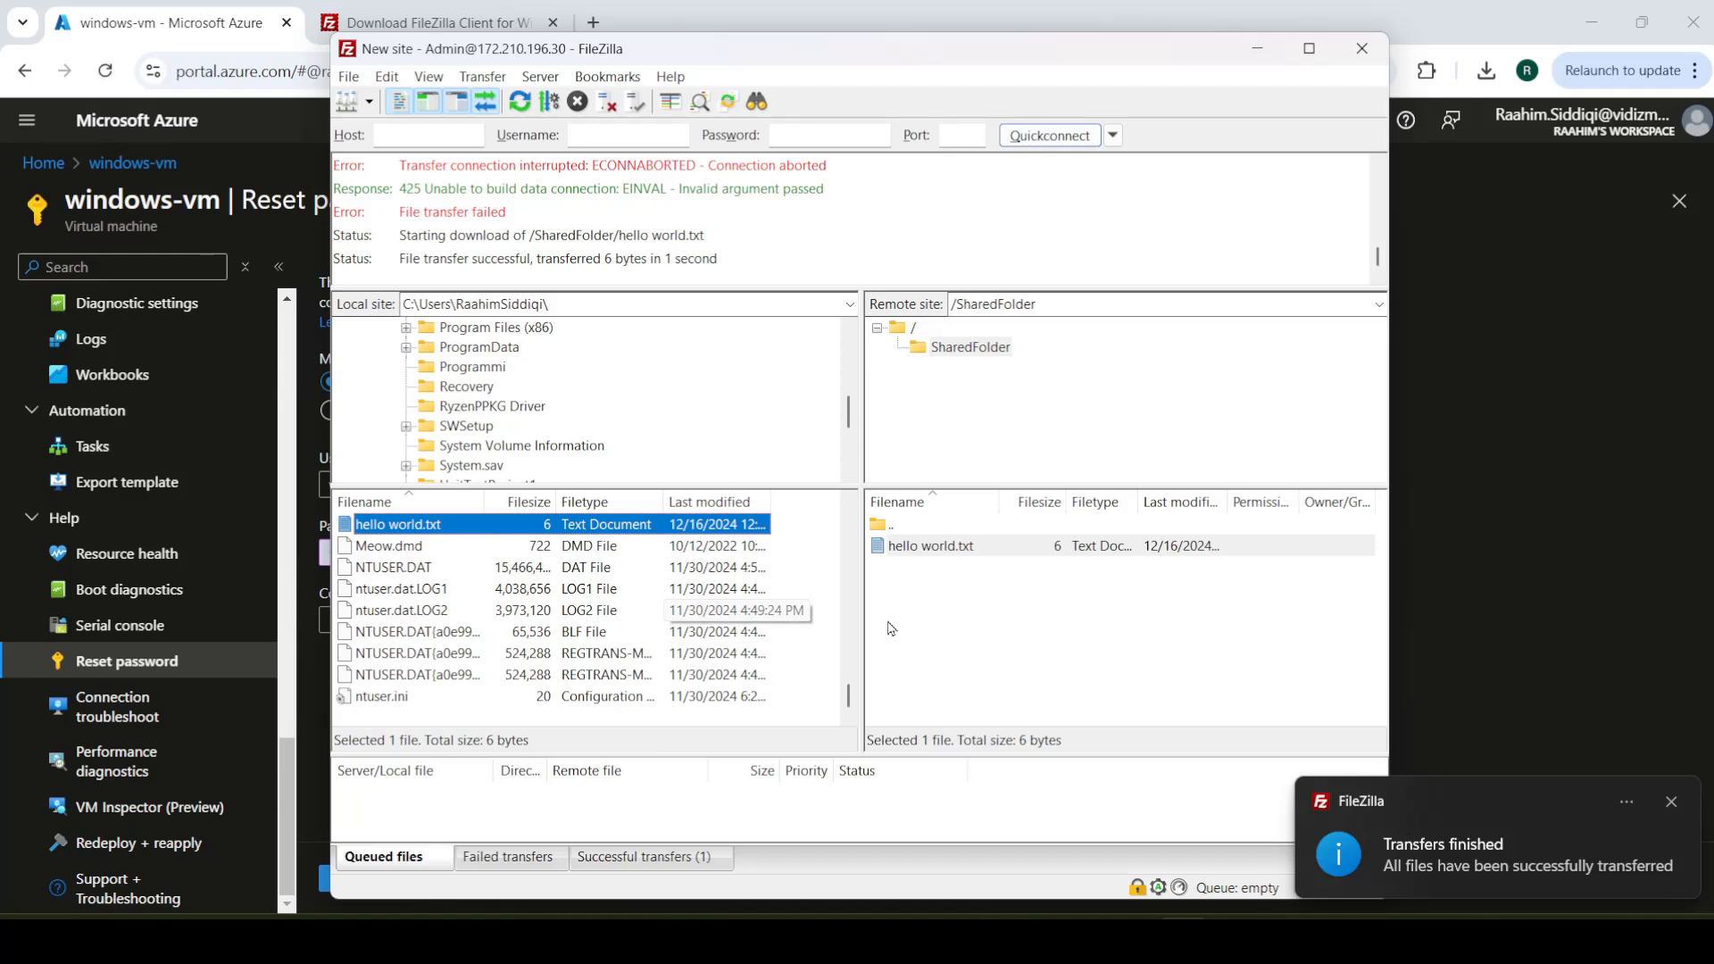
double_click(565, 525)
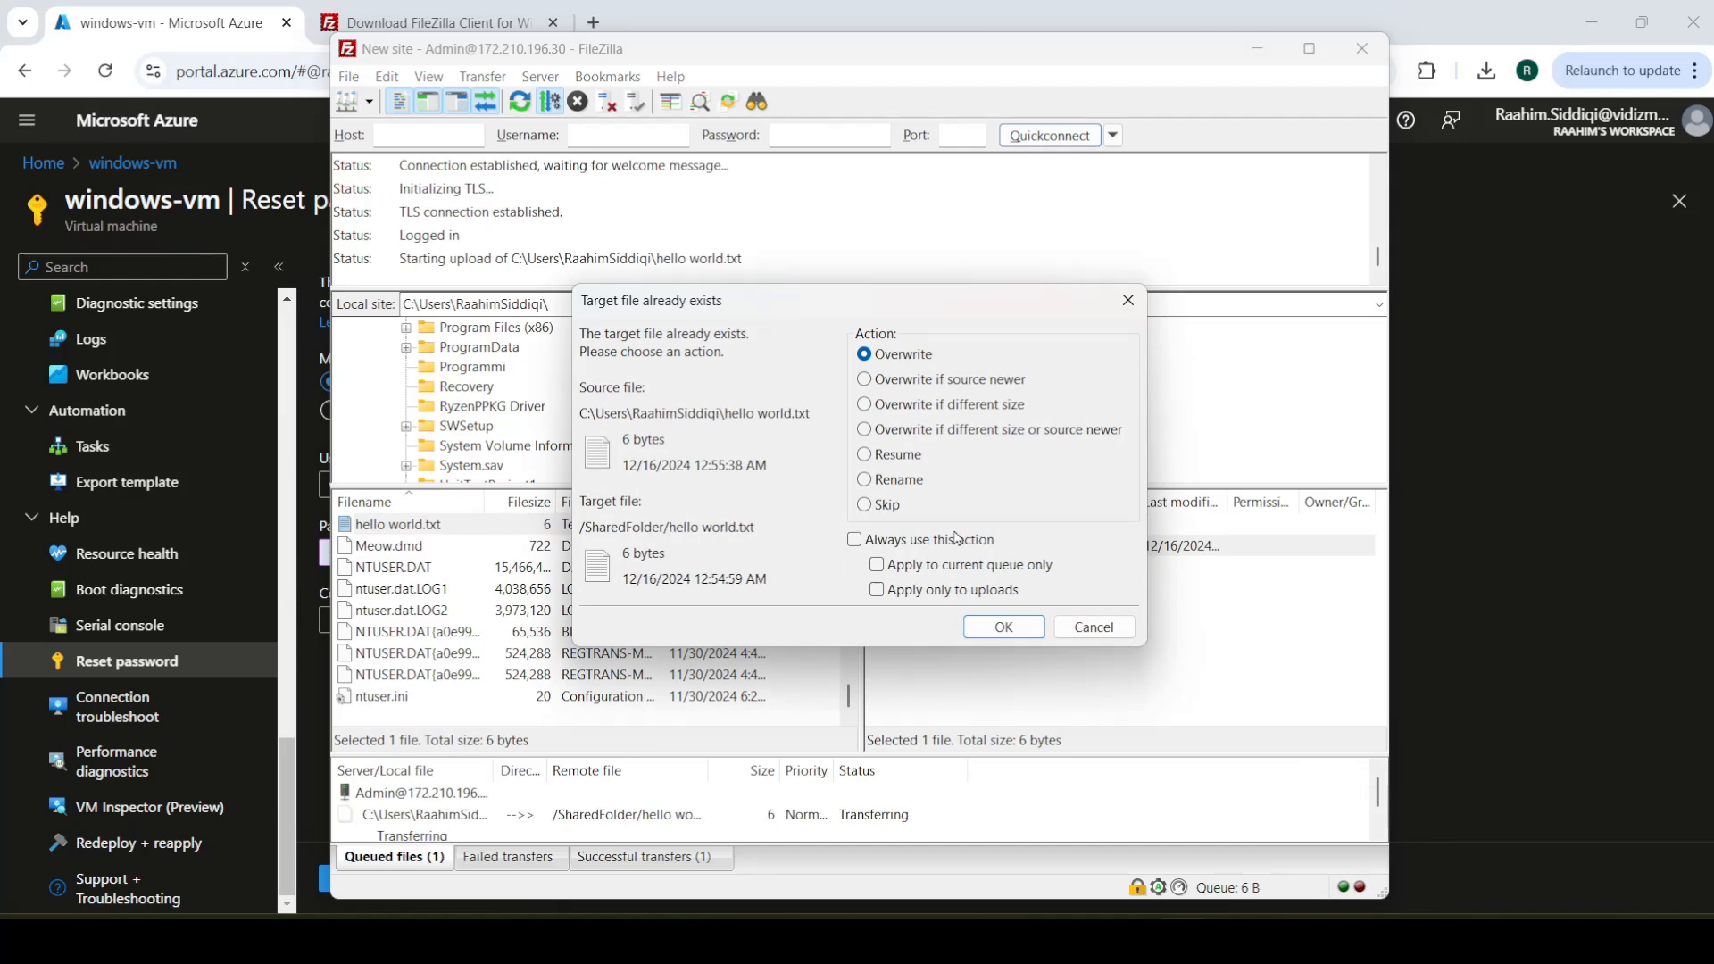
left_click(1093, 626)
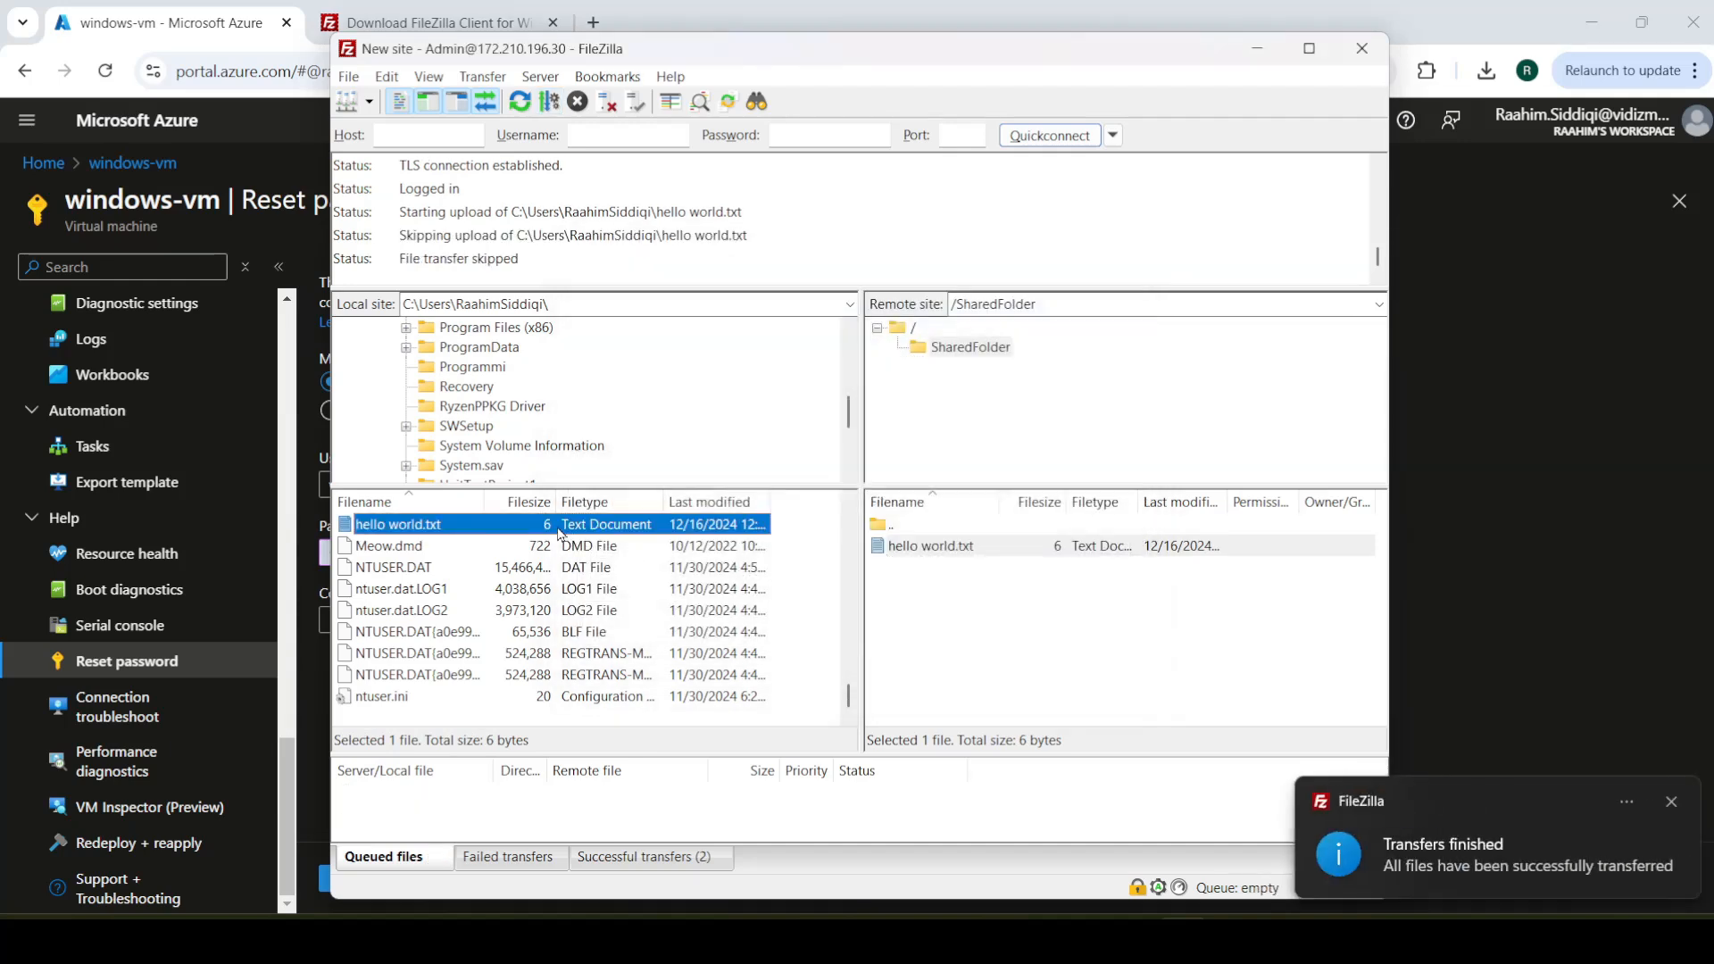
double_click(555, 530)
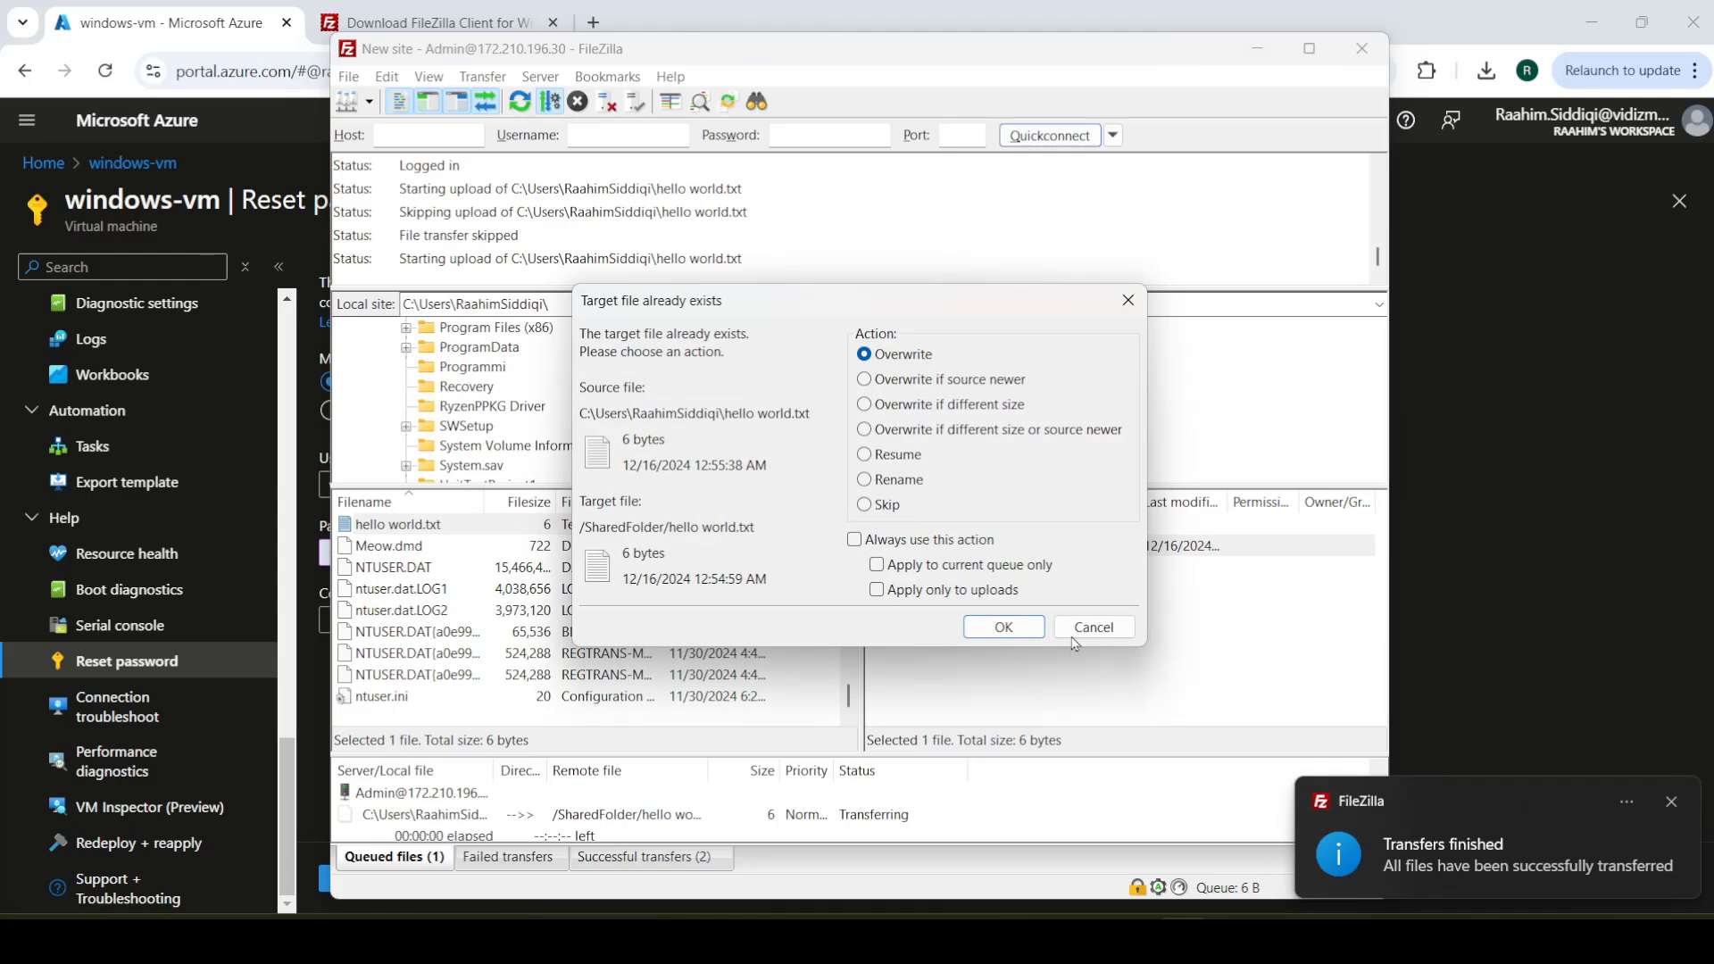
left_click(1082, 625)
Step: Open the local hello world.txt in the text editor to check its contents, and close the editor and the transfer notification
right_click(554, 529)
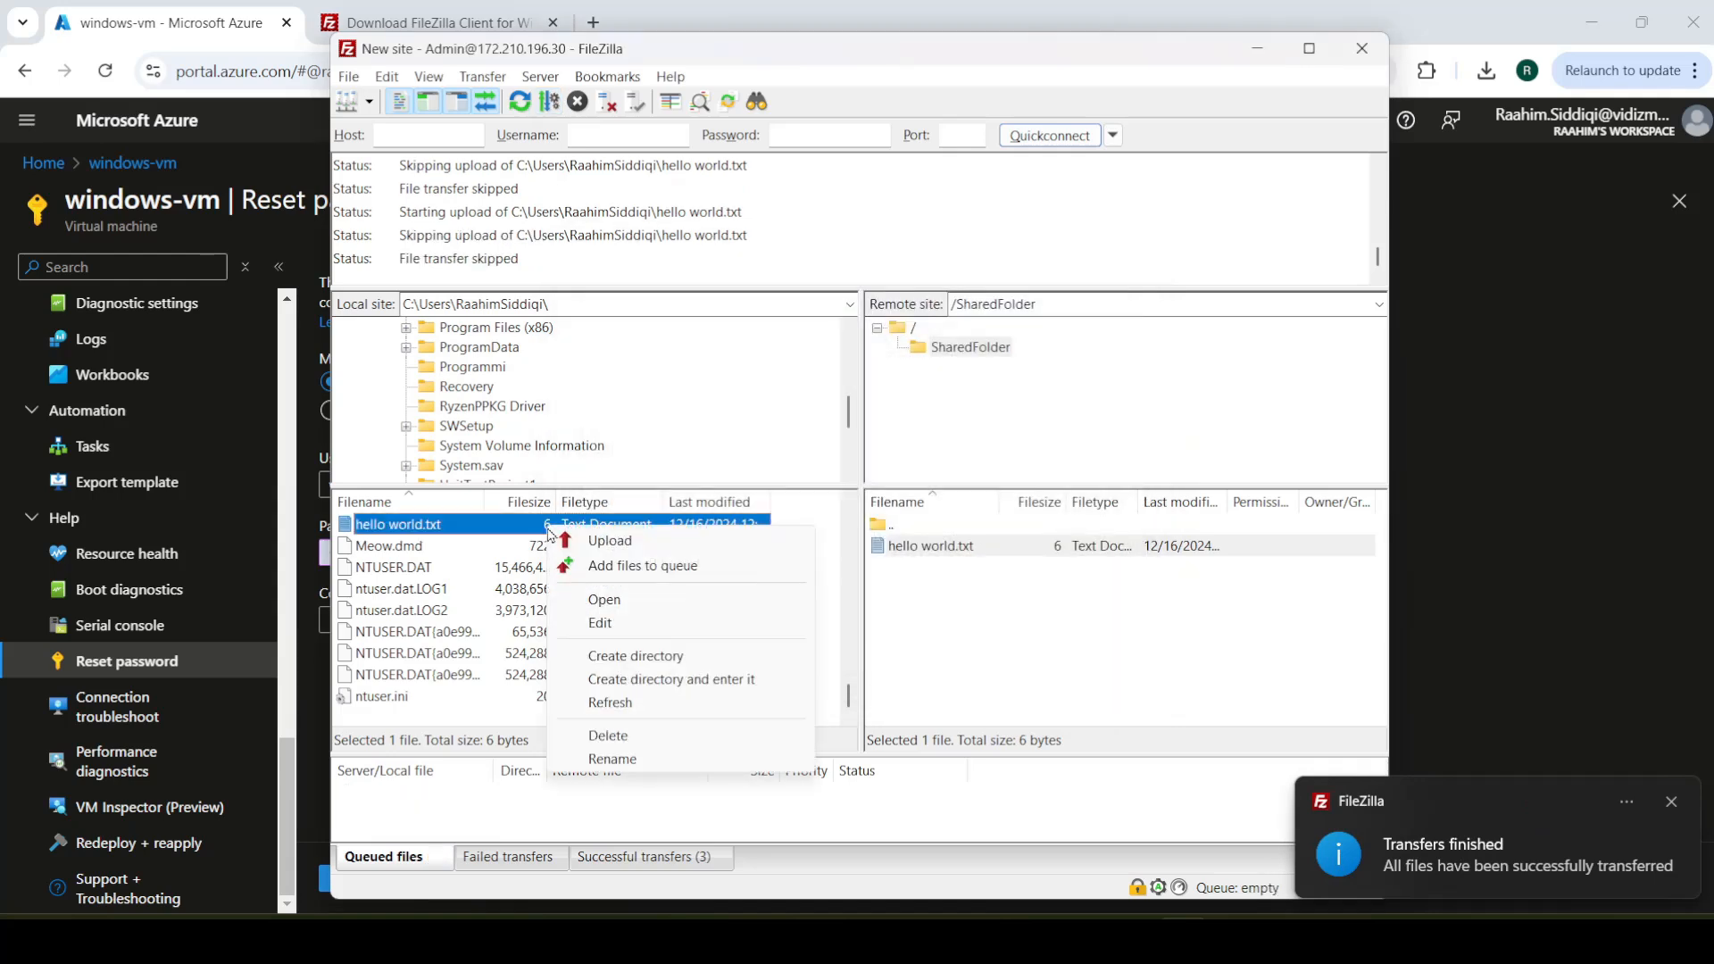
left_click(606, 622)
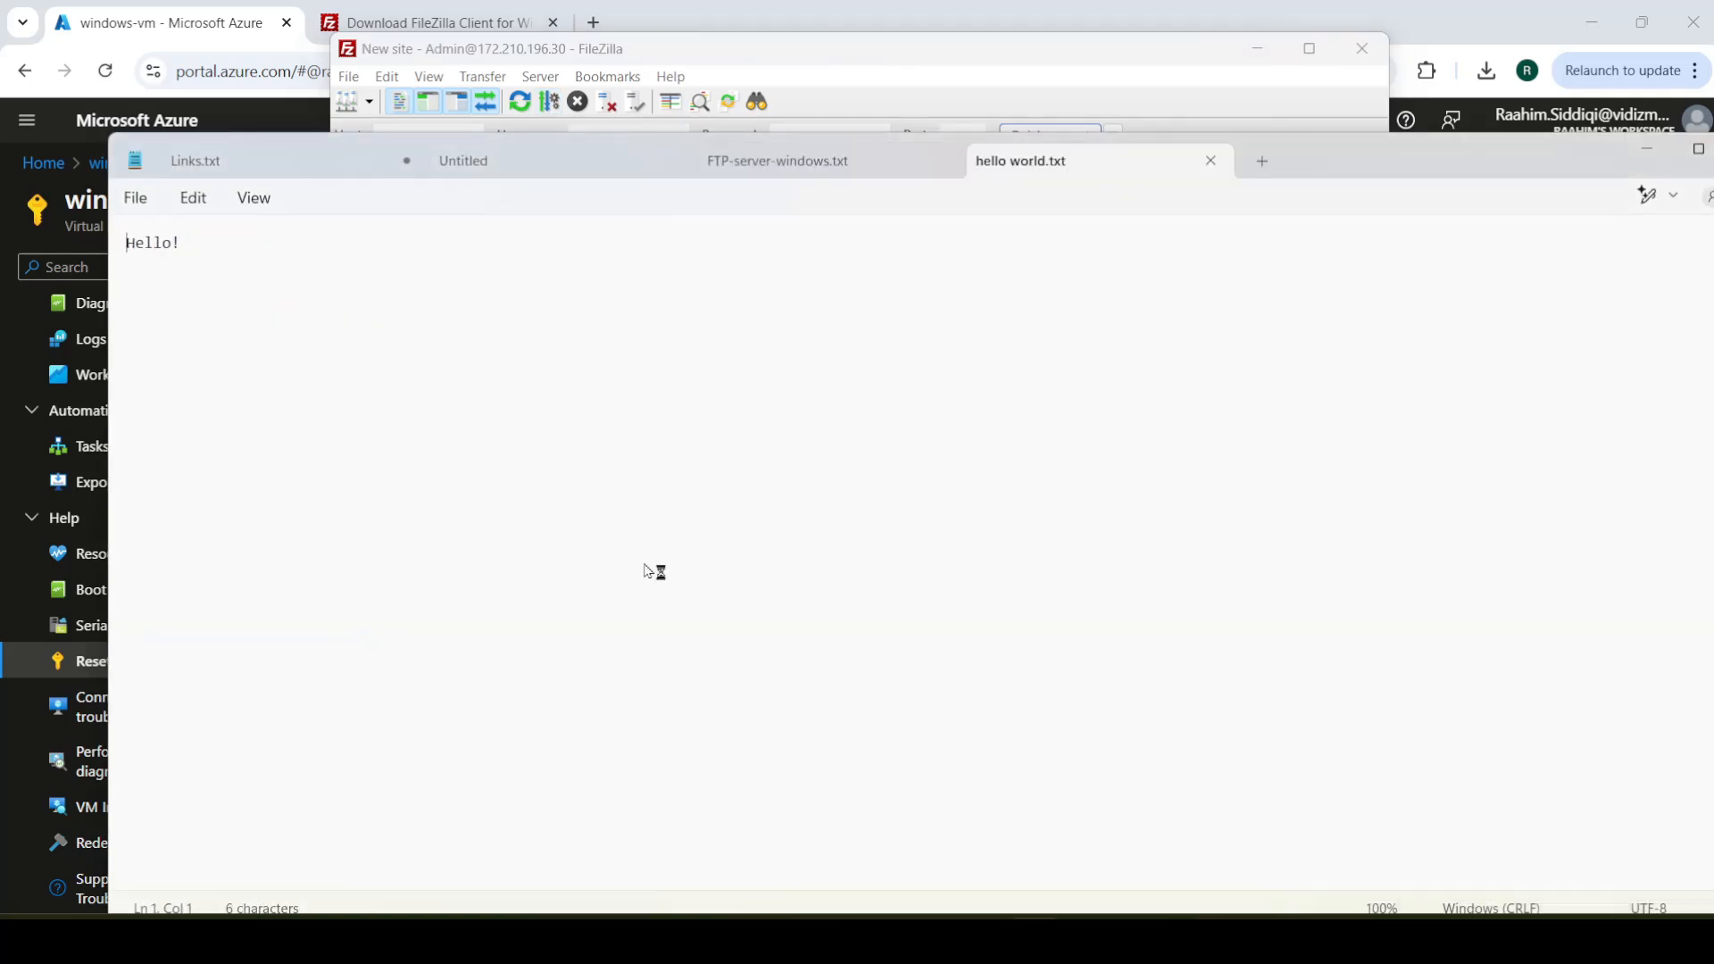
left_click_drag(1577, 161, 1452, 161)
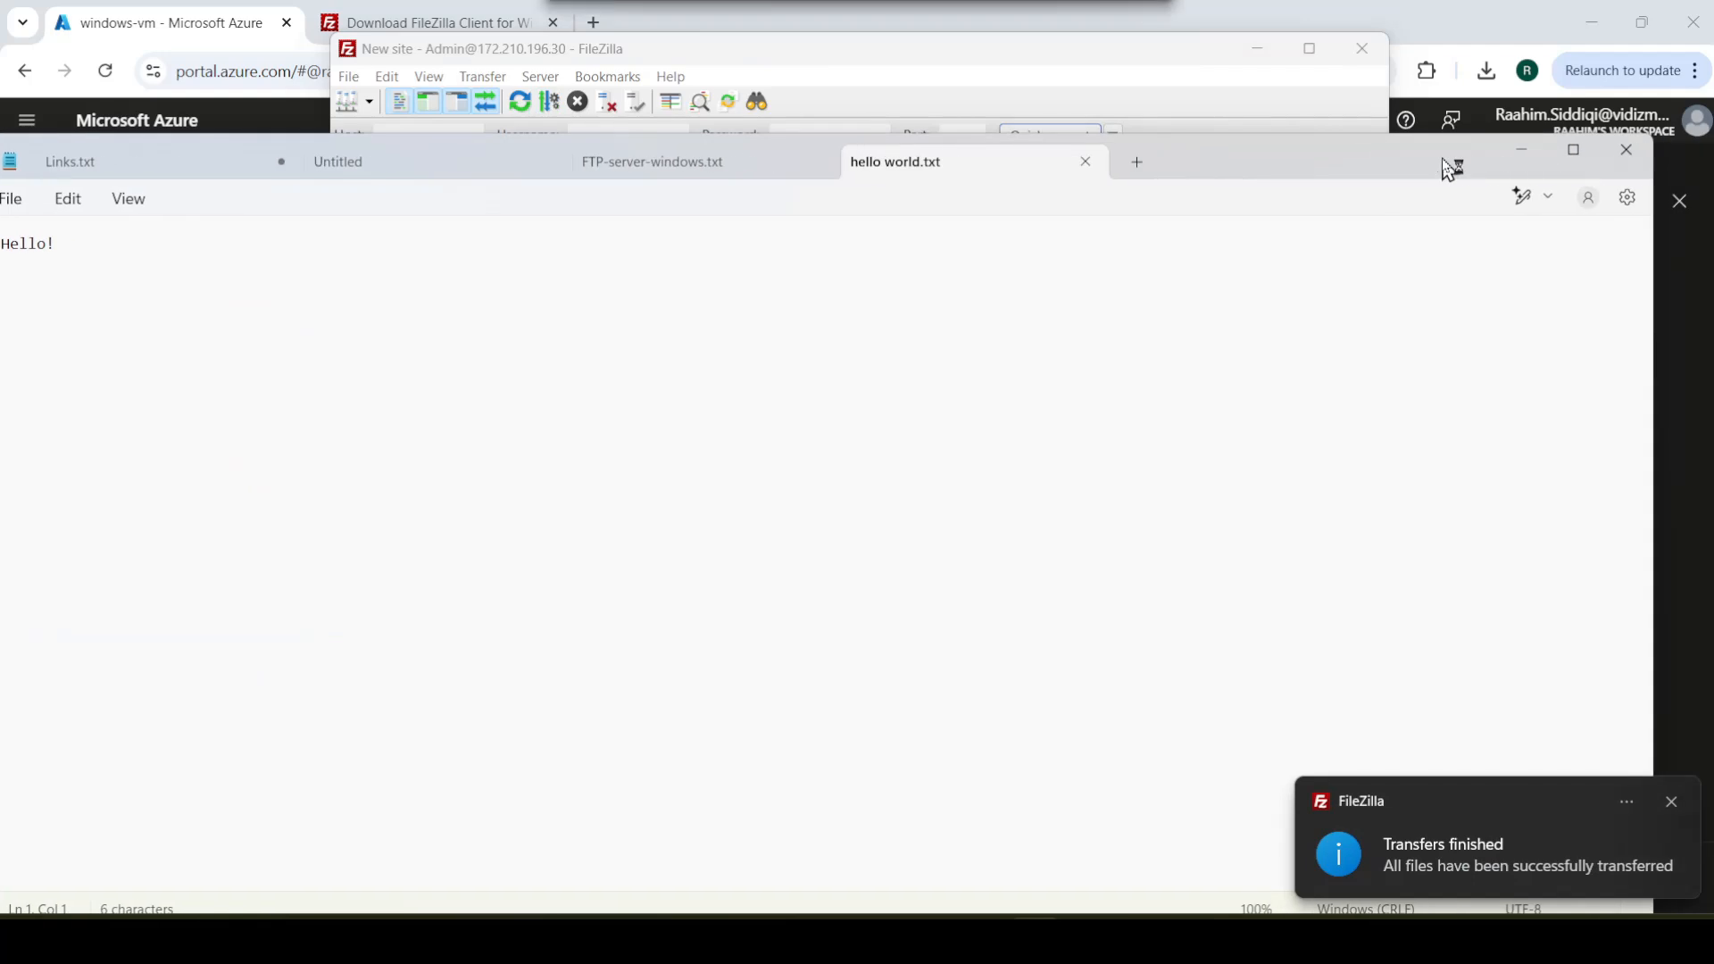
left_click(1622, 161)
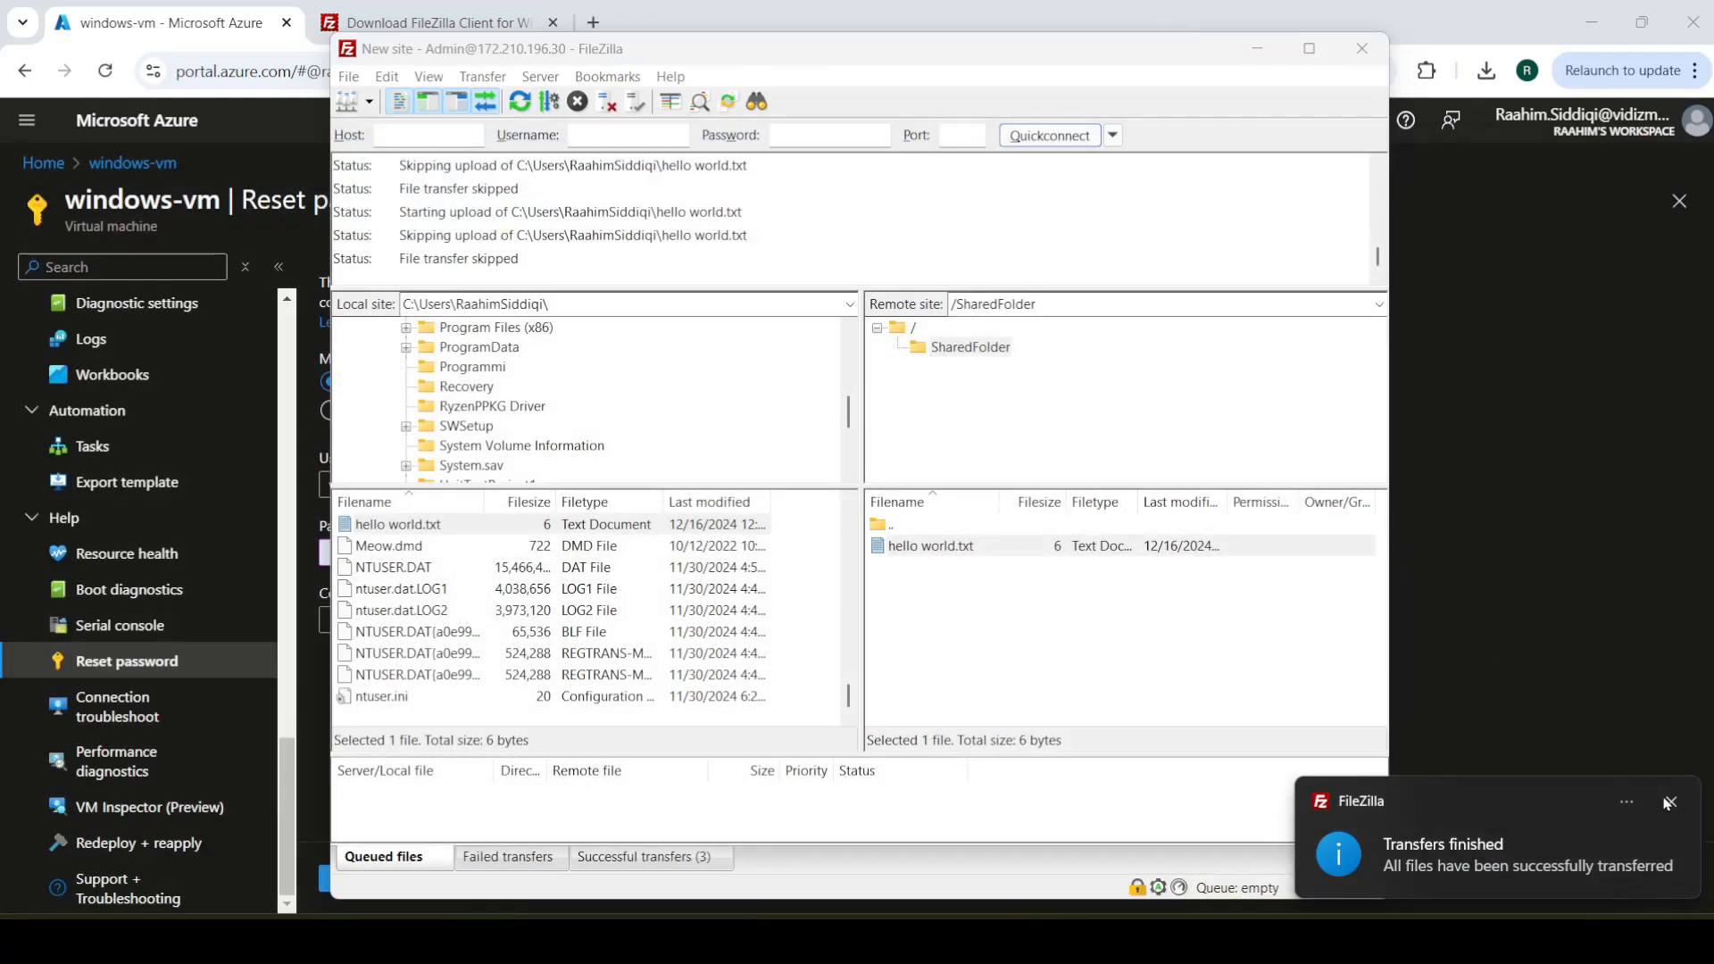
left_click(1665, 802)
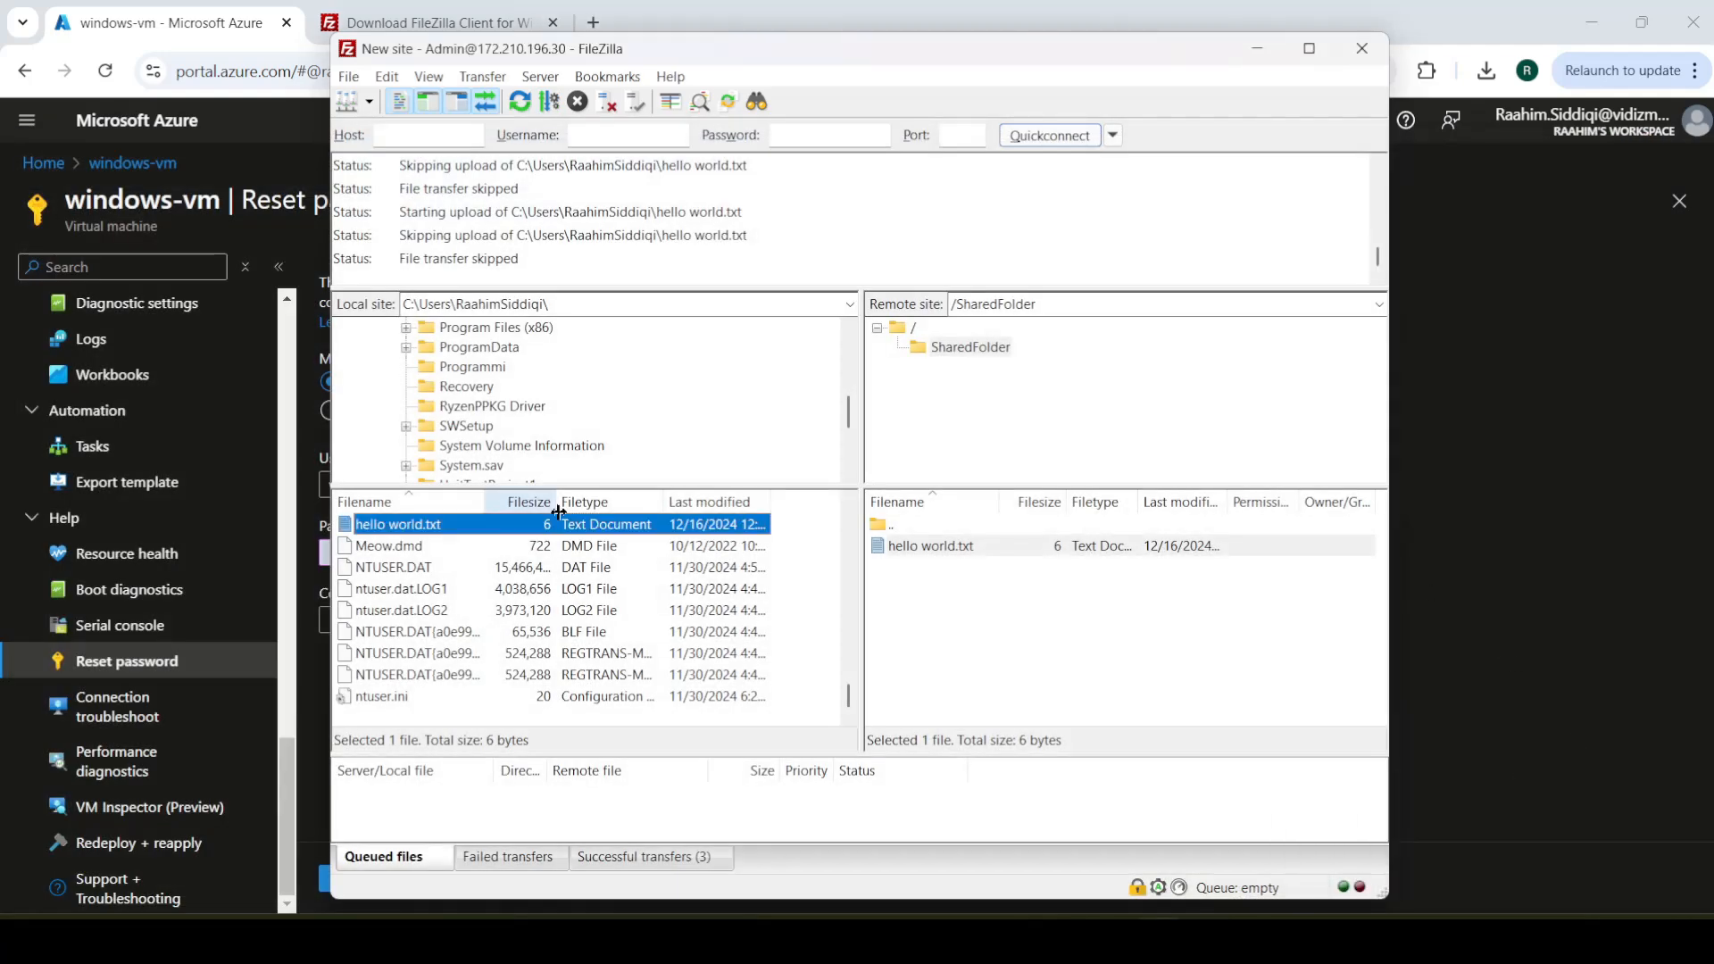